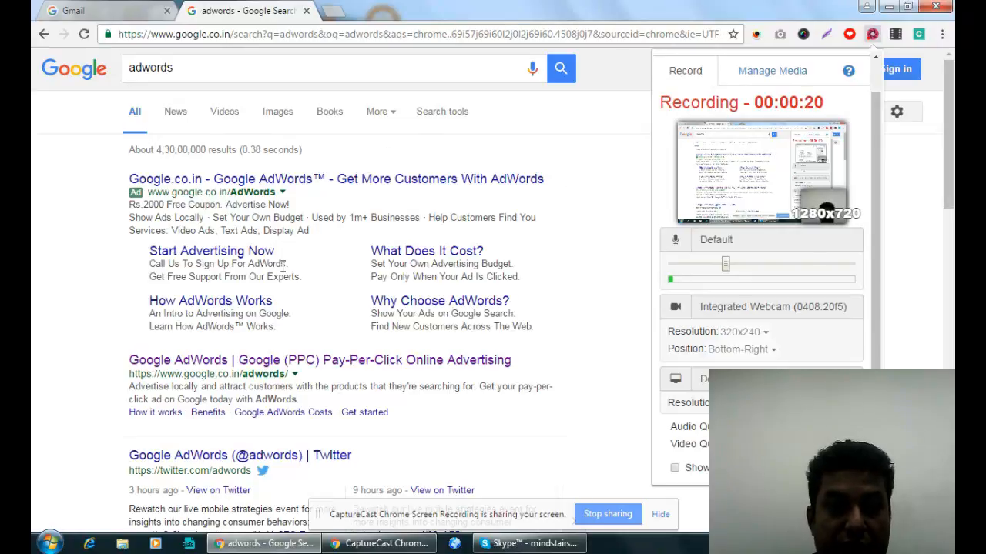
Step: Open the sponsored 'Google.co.in - Google AdWords' result from the adwords search
{"action": "left_click", "coordinate": [375, 181]}
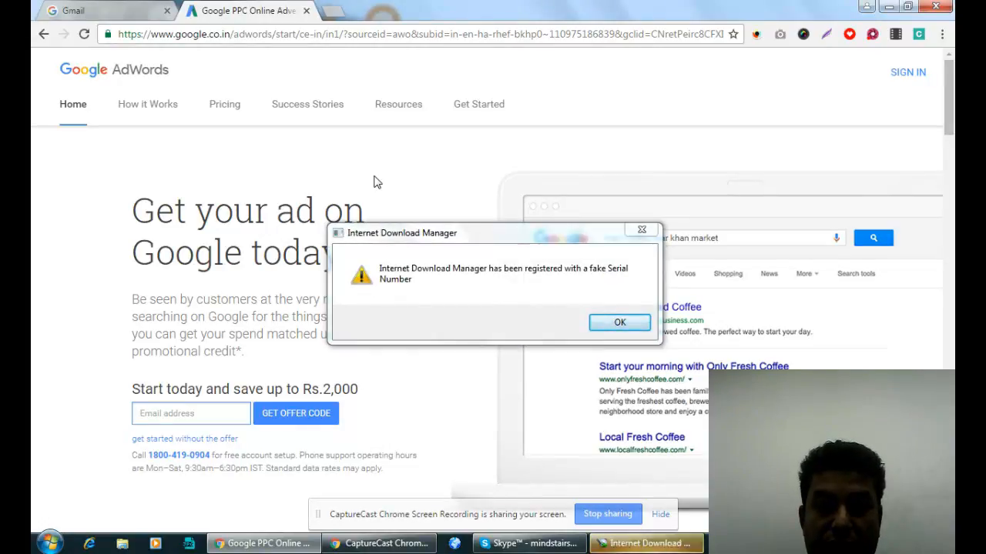
Step: Enter the account e-mail and solve the CAPTCHA to get the Rs.2,000 promotional code
{"action": "left_click", "coordinate": [642, 327]}
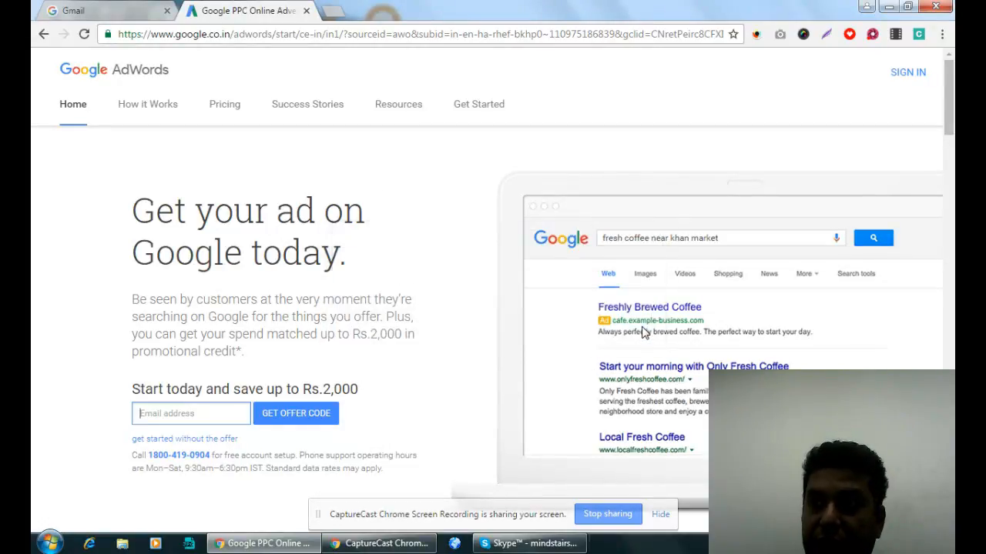
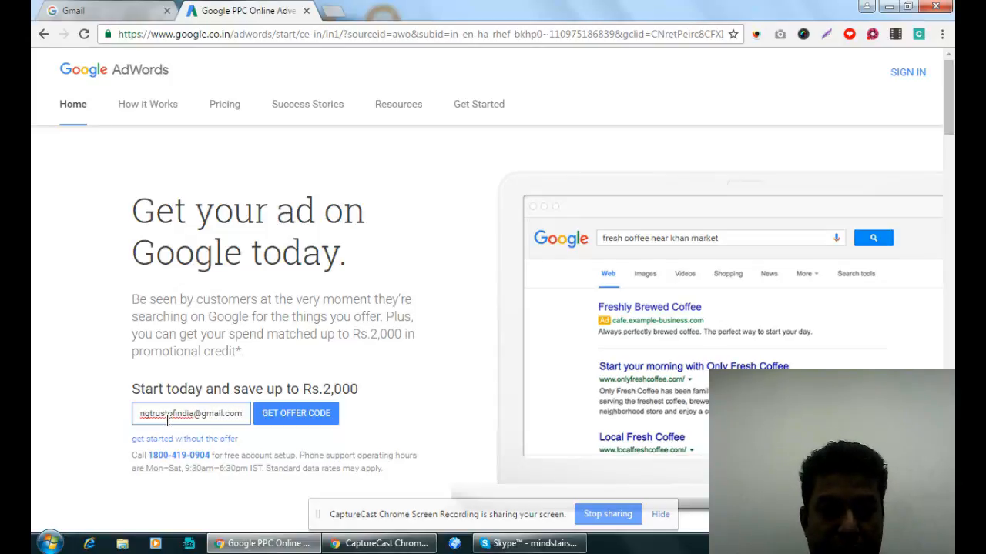
{"action": "left_click", "coordinate": [290, 419]}
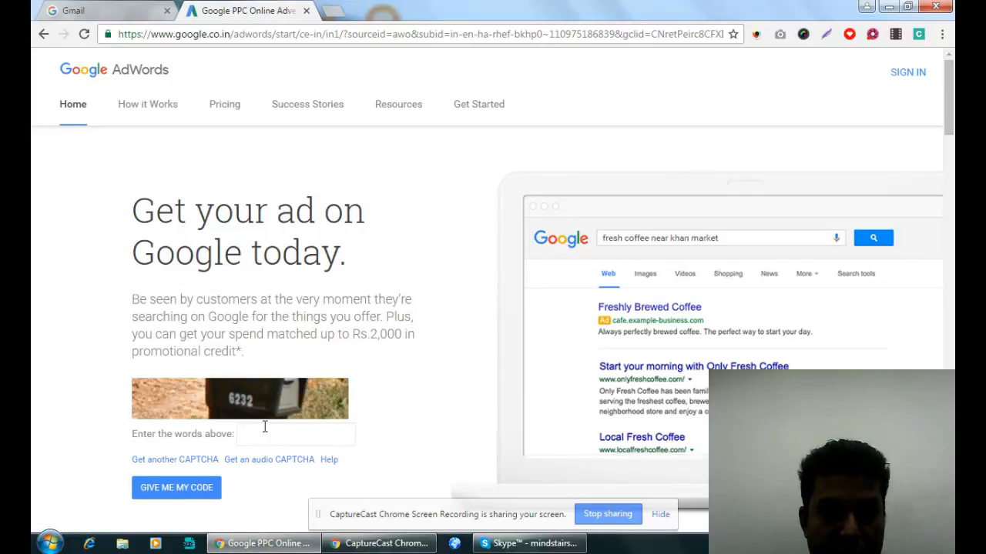
{"action": "left_click", "coordinate": [264, 426]}
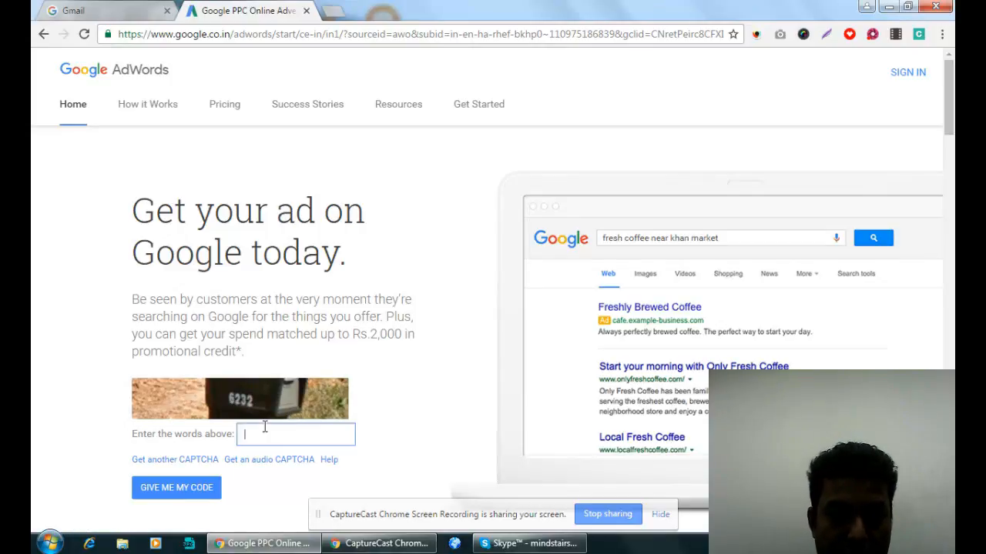
{"action": "type", "text": "6232"}
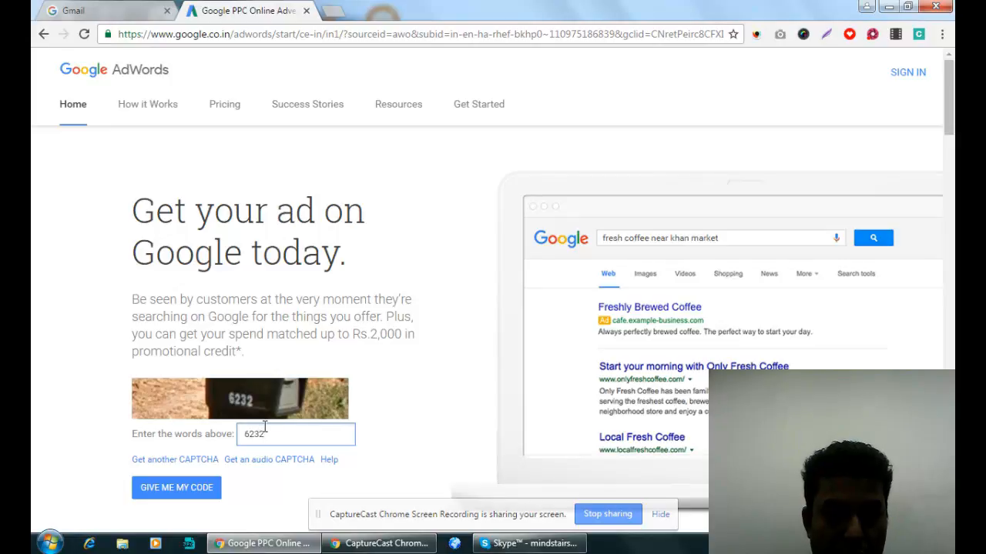
{"action": "left_click", "coordinate": [188, 486]}
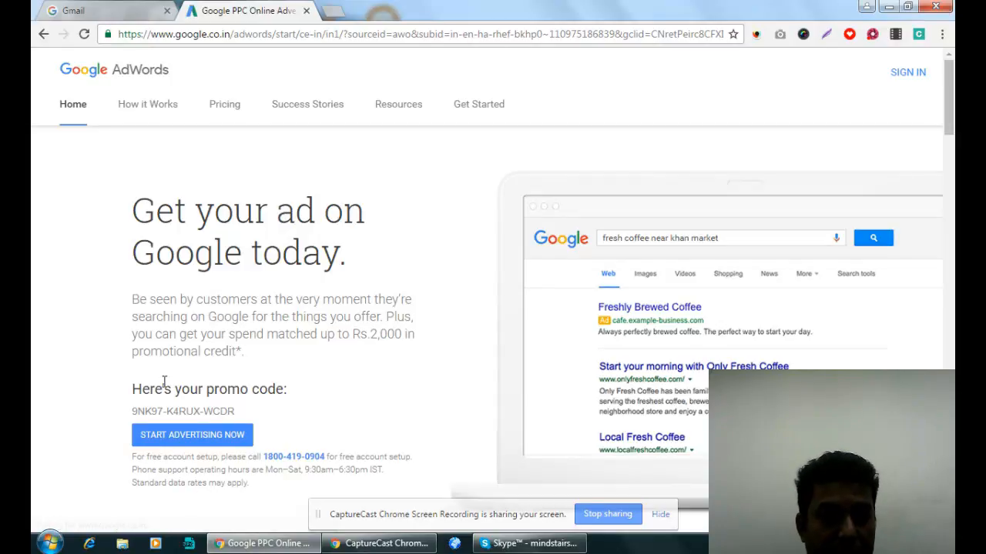
Step: Copy the promo code and paste it into a new Notepad note
{"action": "left_click", "coordinate": [134, 410]}
{"action": "key", "text": "ctrl+c"}
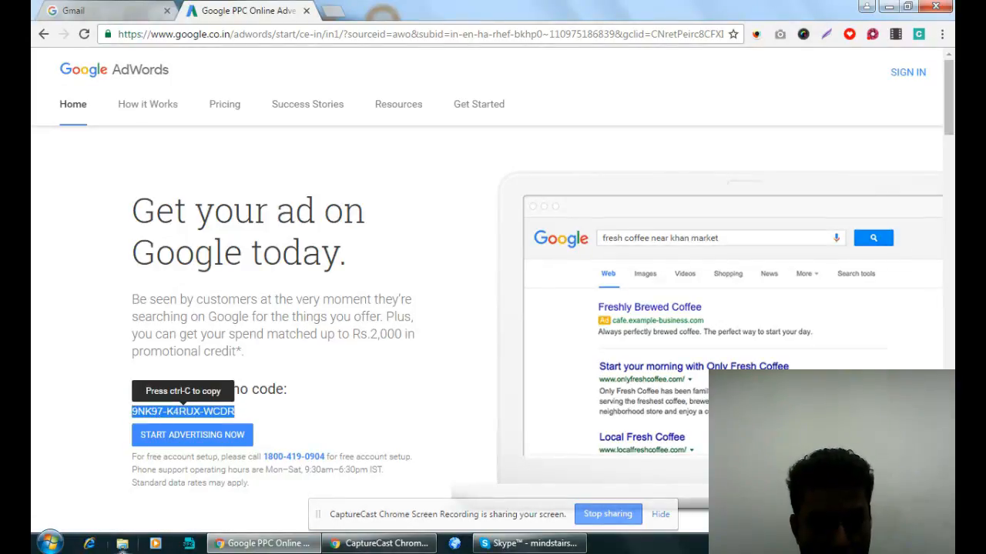
{"action": "left_click", "coordinate": [47, 545]}
{"action": "left_click", "coordinate": [117, 179]}
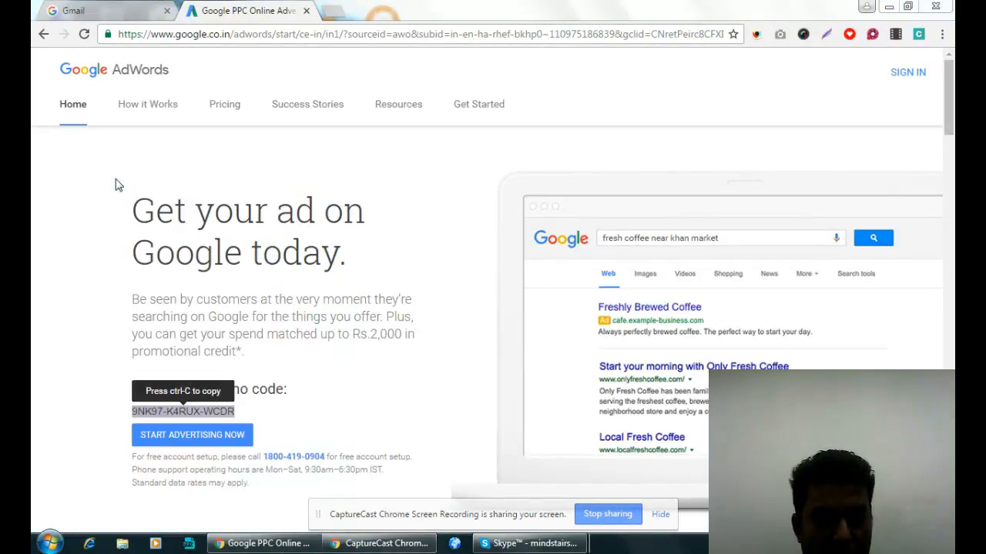
{"action": "key", "text": "ctrl+v"}
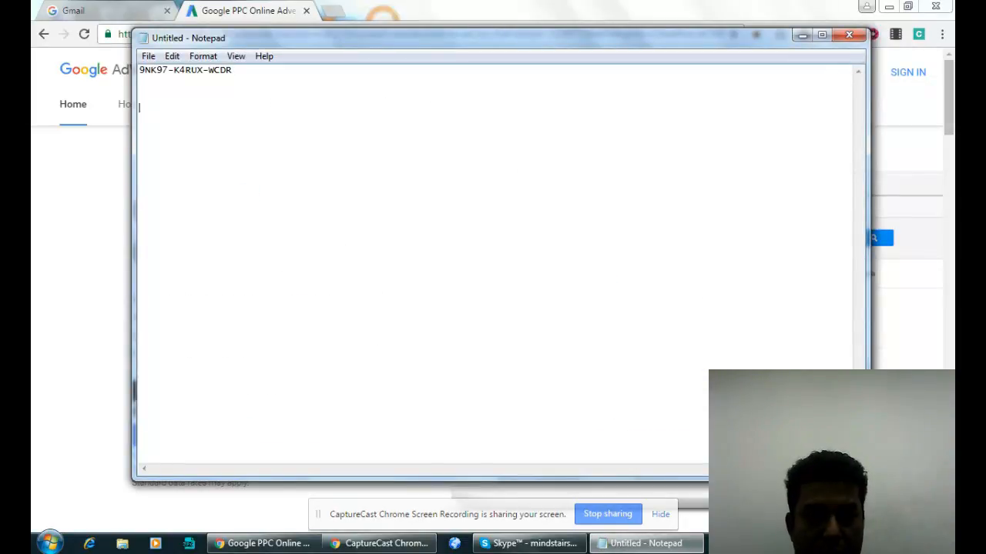
Step: Back in Chrome, start the AdWords sign-up with Start Advertising Now
{"action": "left_click", "coordinate": [69, 283]}
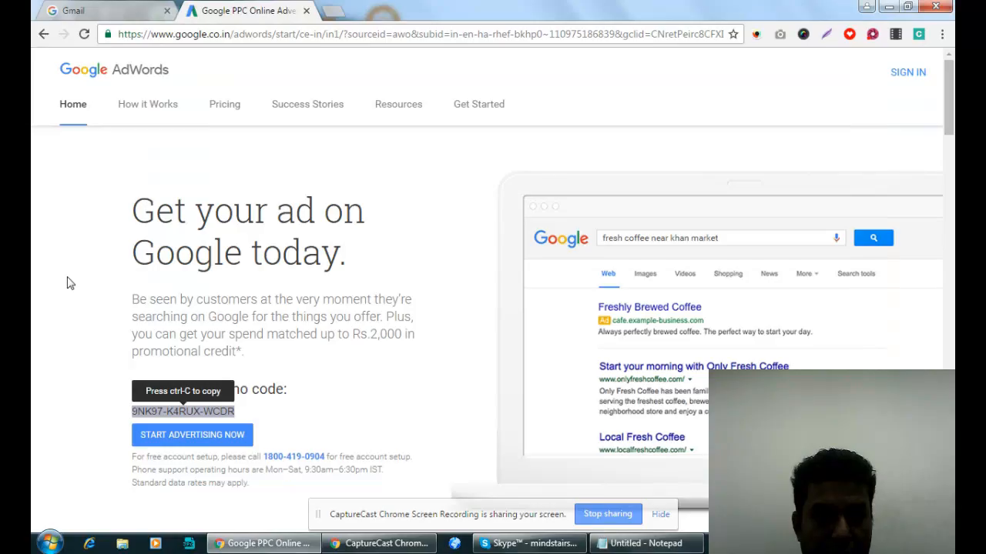
{"action": "left_click", "coordinate": [348, 408]}
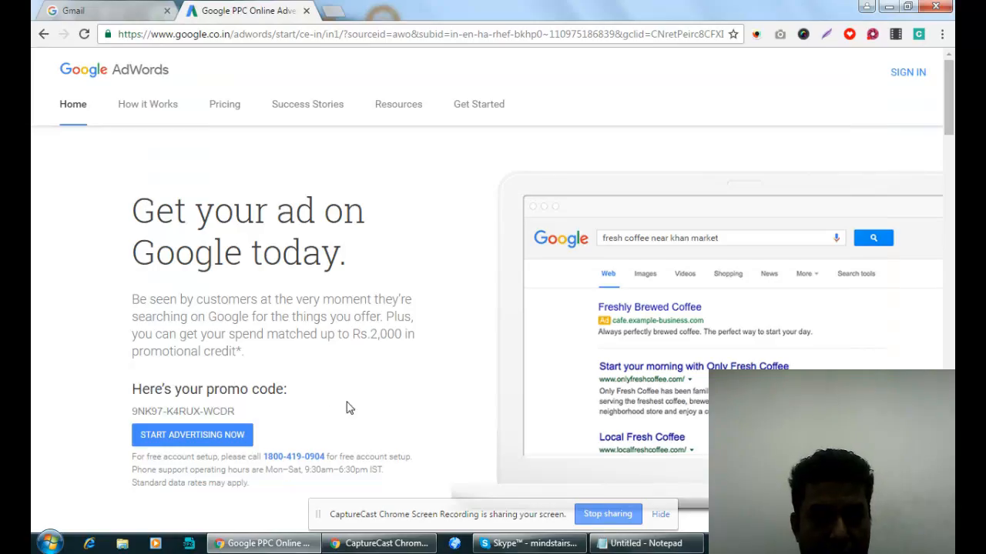
{"action": "left_click", "coordinate": [213, 441]}
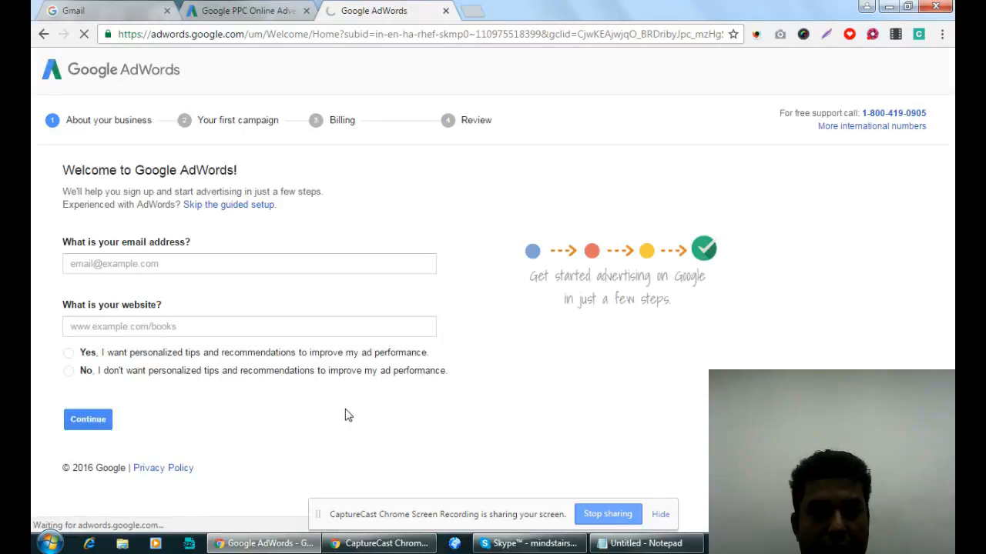
Step: Enter the account e-mail address in the welcome form
{"action": "left_click", "coordinate": [319, 263]}
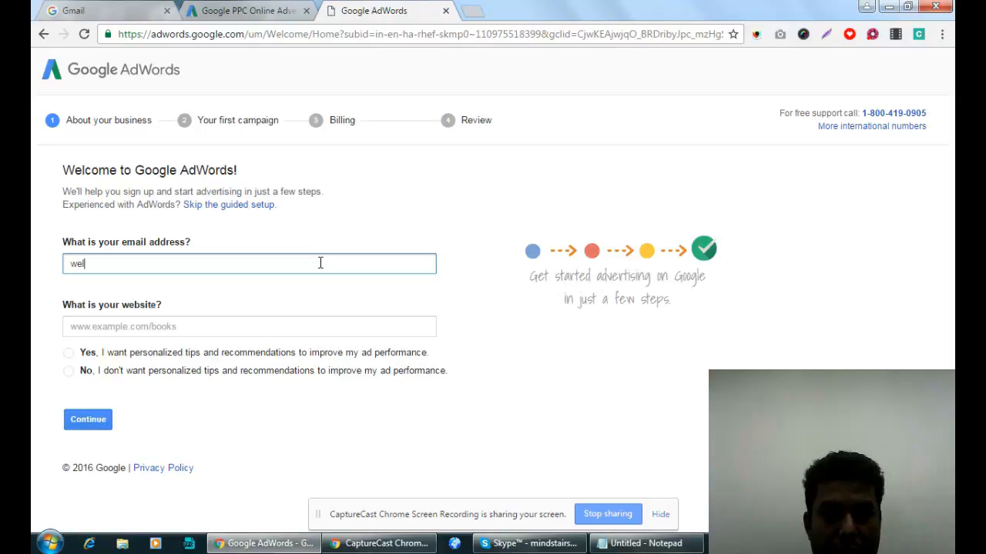
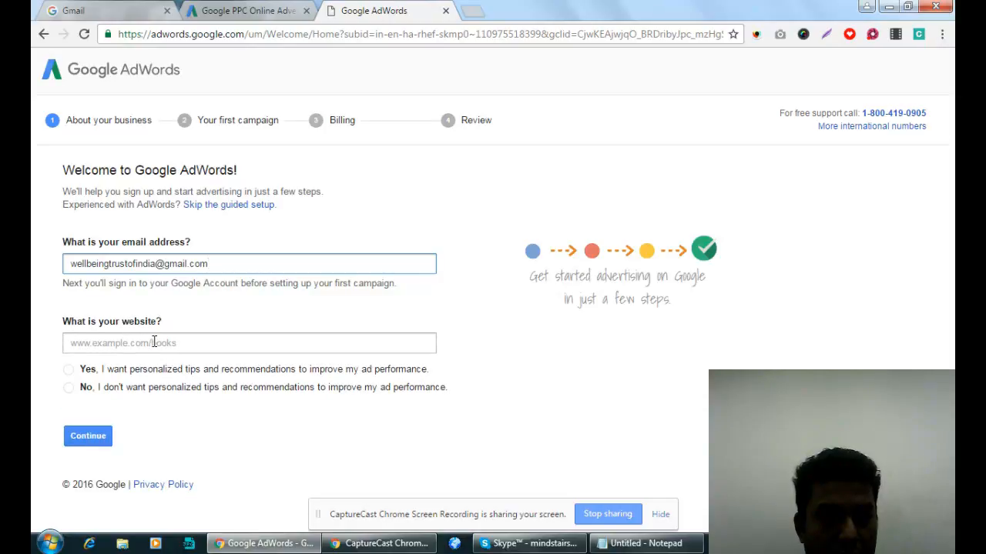
{"action": "left_click", "coordinate": [154, 343]}
{"action": "left_click_drag", "start_coordinate": [157, 264], "coordinate": [63, 266]}
{"action": "key", "text": "ctrl+c"}
{"action": "left_click", "coordinate": [150, 342]}
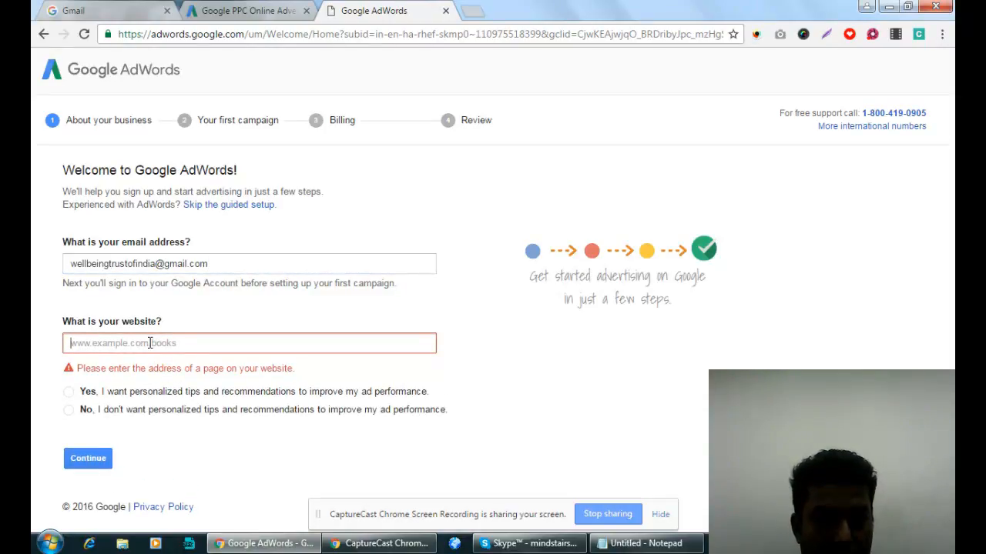
{"action": "type", "text": "www."}
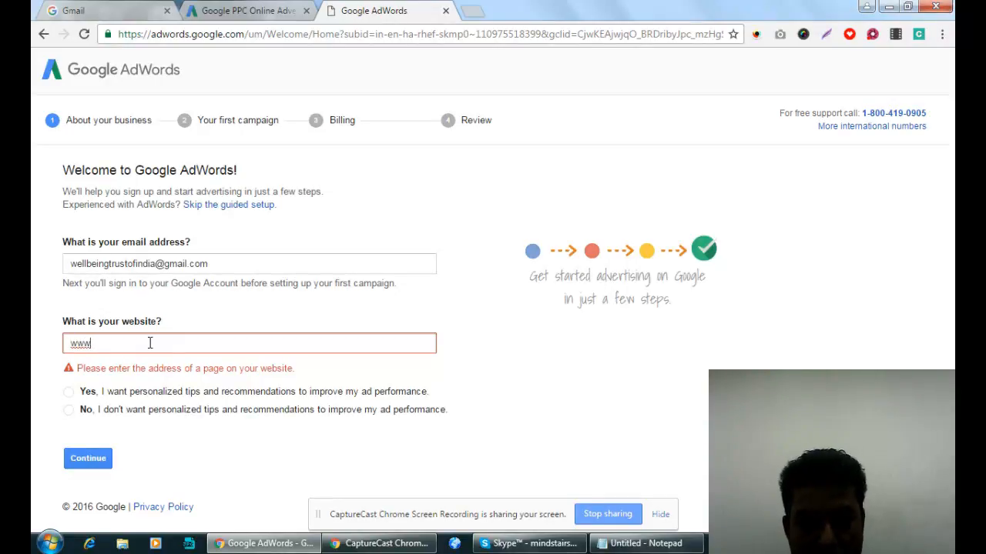
{"action": "key", "text": "ctrl+v"}
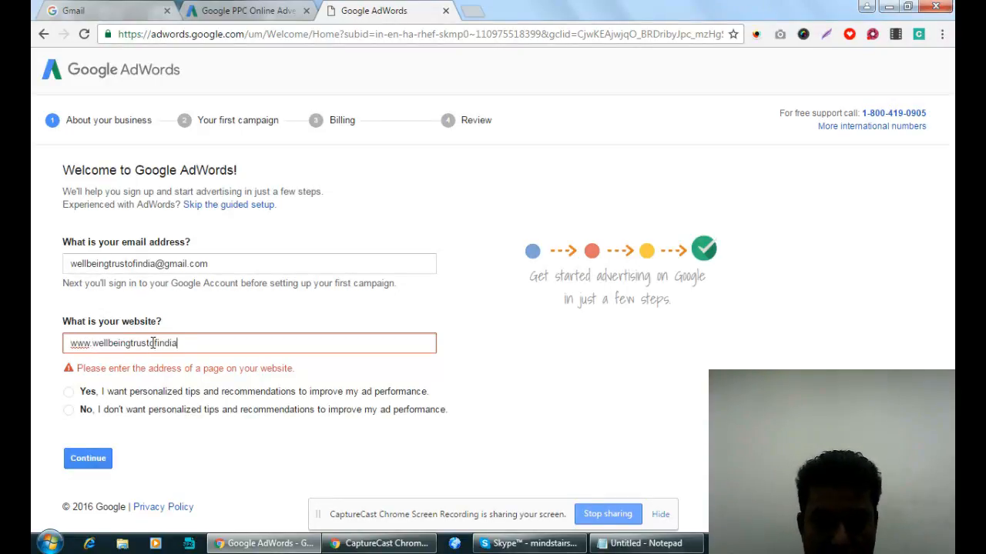
{"action": "type", "text": ".com"}
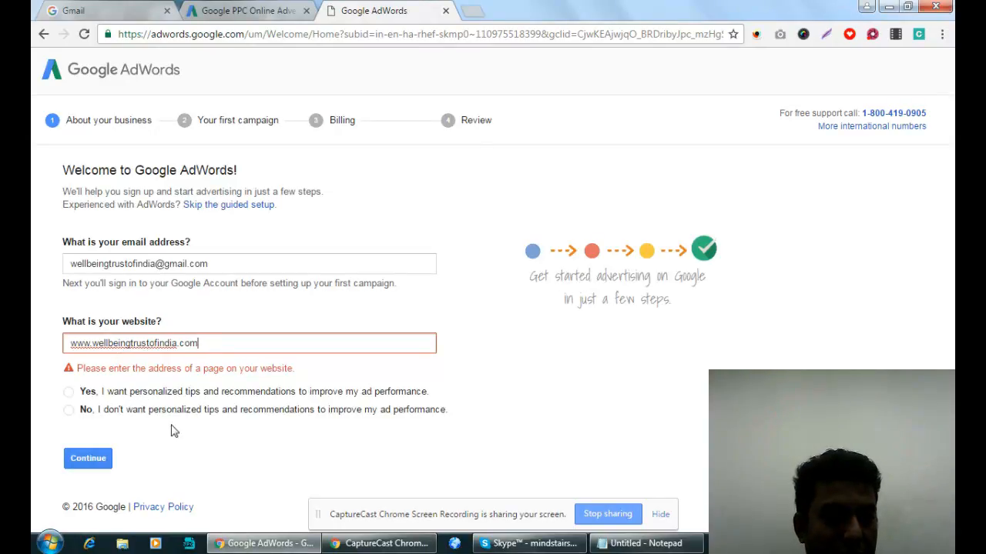
{"action": "left_click", "coordinate": [71, 393]}
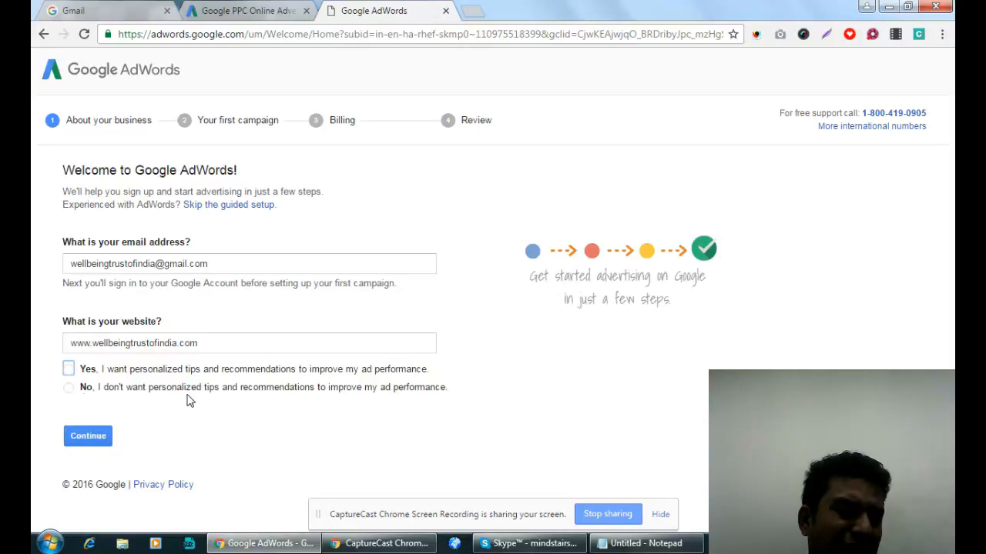
{"action": "left_click", "coordinate": [68, 370]}
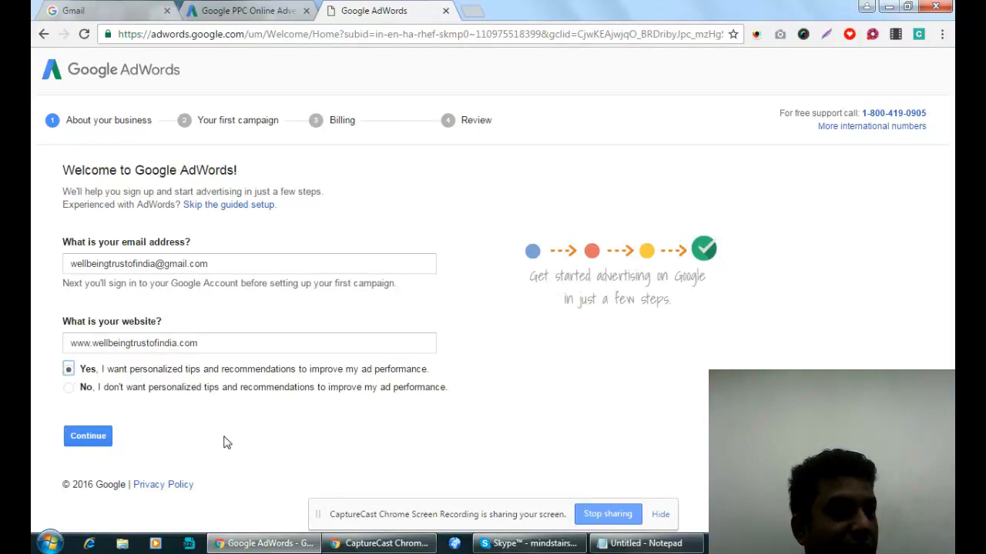
{"action": "left_click", "coordinate": [91, 437]}
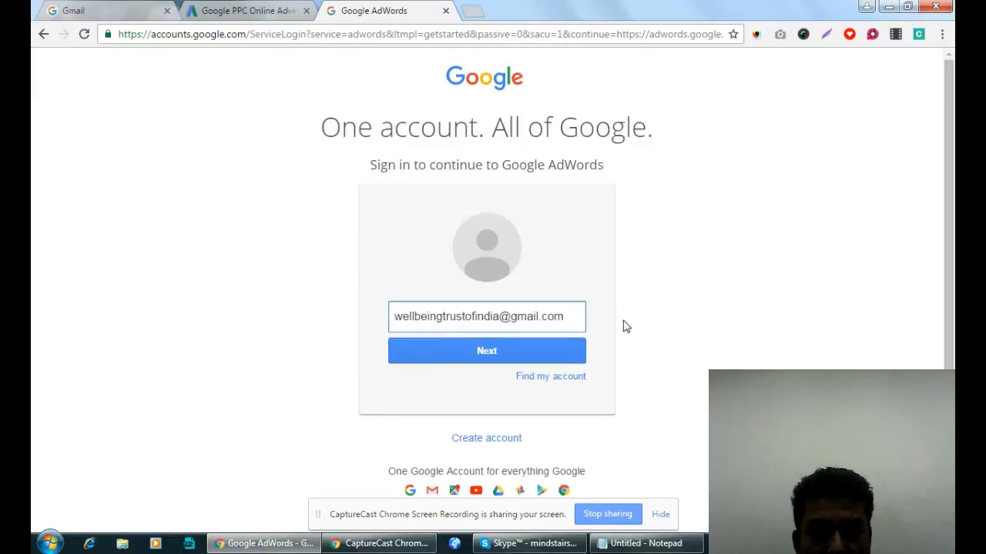
Step: Sign in with the account password, retrying after wrong-password errors until accepted
{"action": "key", "text": "Return"}
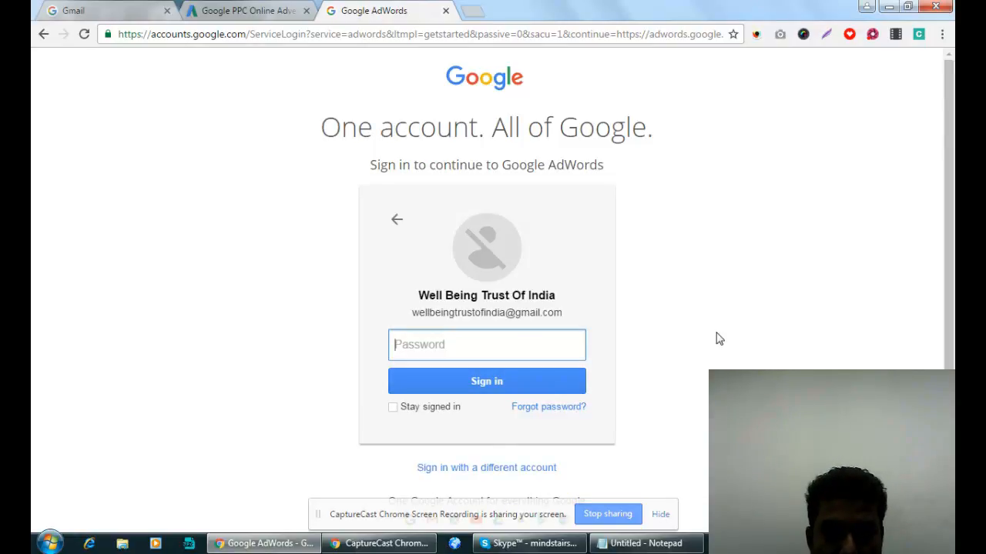
{"action": "type", "text": "•••••••"}
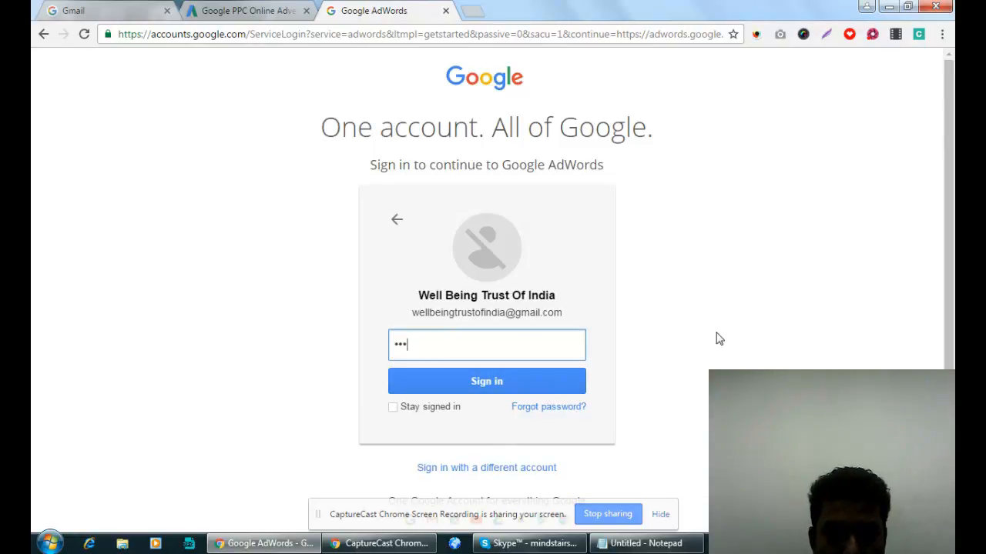
{"action": "type", "text": "••••••"}
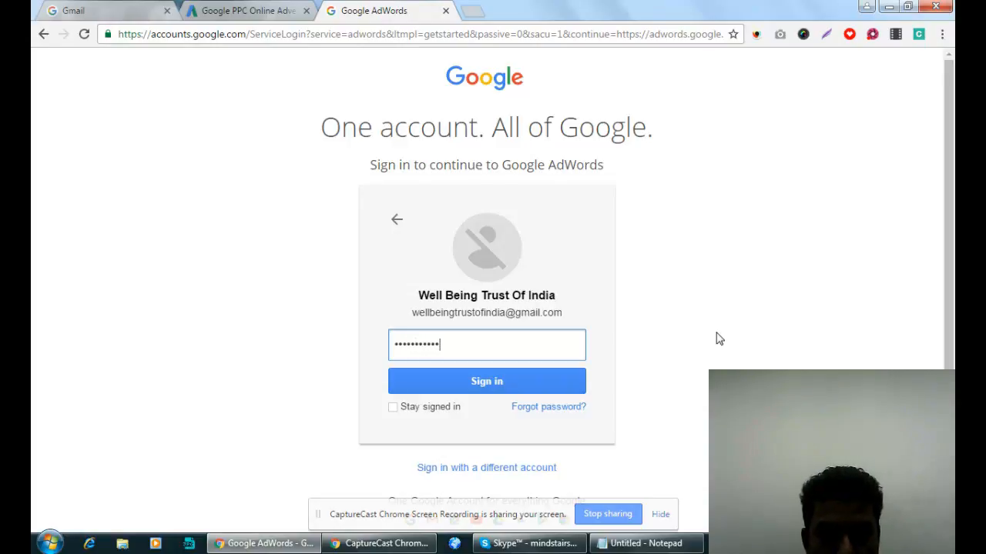
{"action": "left_click", "coordinate": [480, 389]}
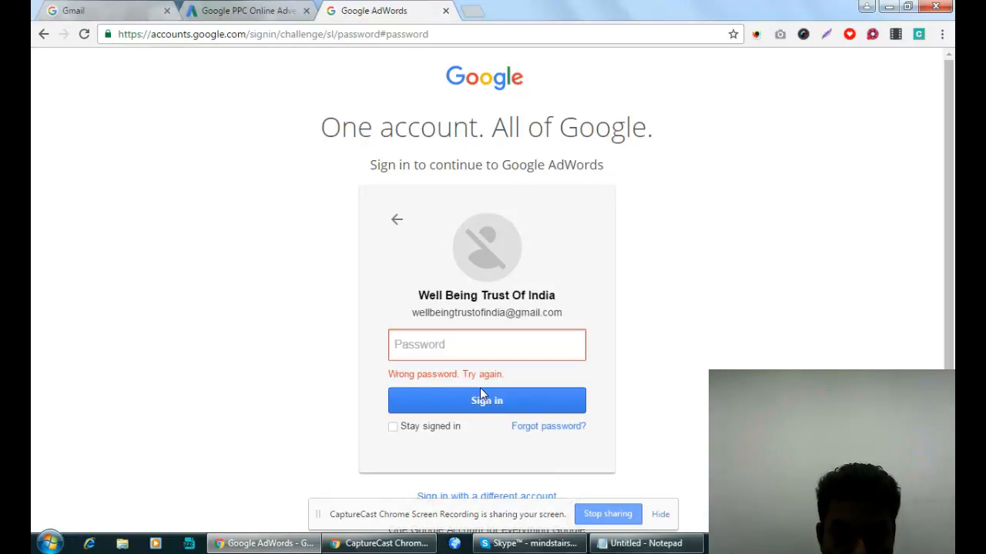
{"action": "type", "text": "•••••••"}
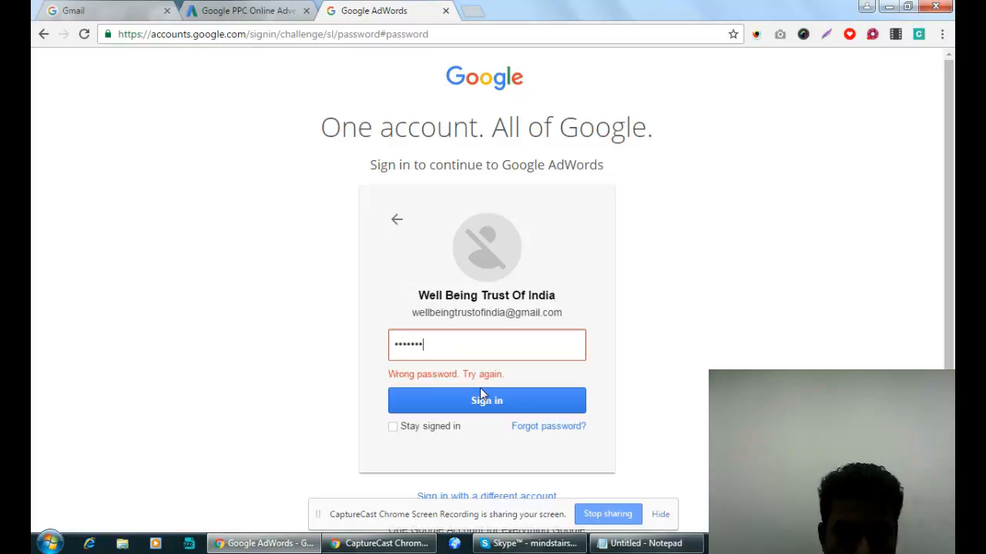
{"action": "type", "text": "•••••••••••••••"}
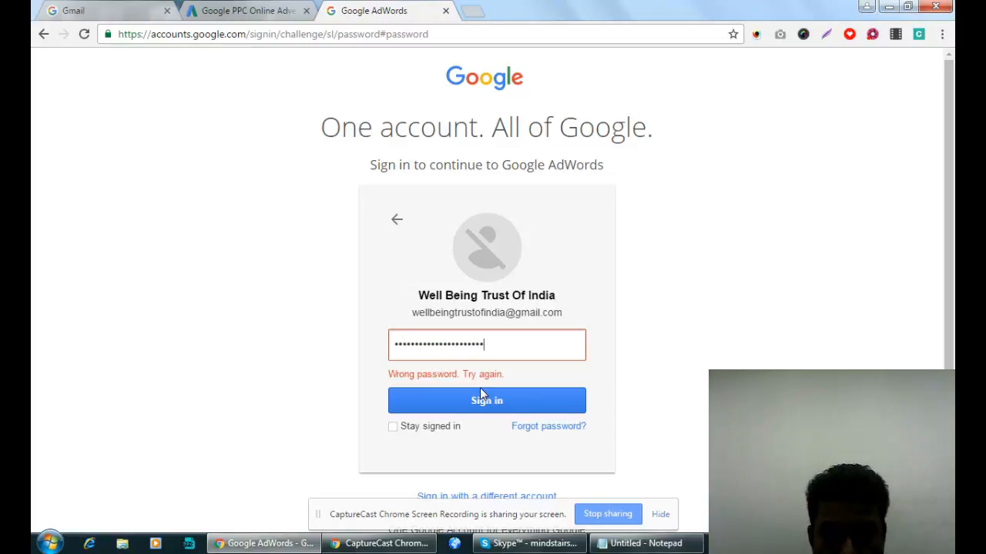
{"action": "left_click", "coordinate": [471, 399]}
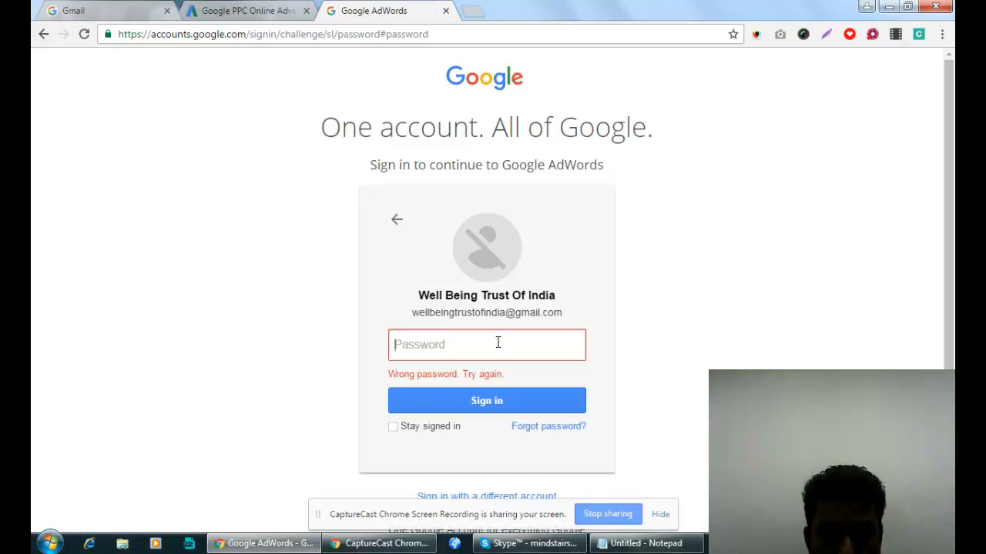
{"action": "type", "text": "••••••••"}
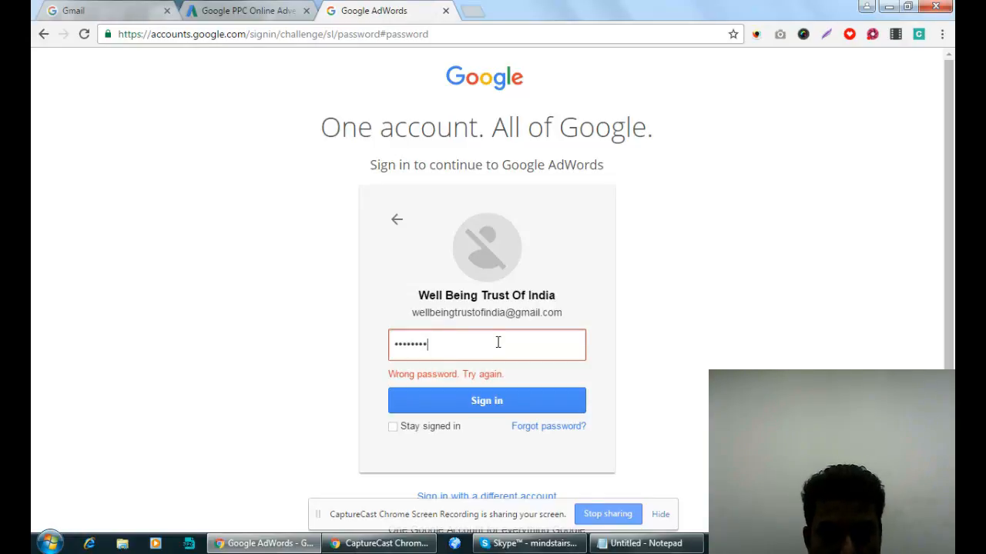
{"action": "type", "text": "••••"}
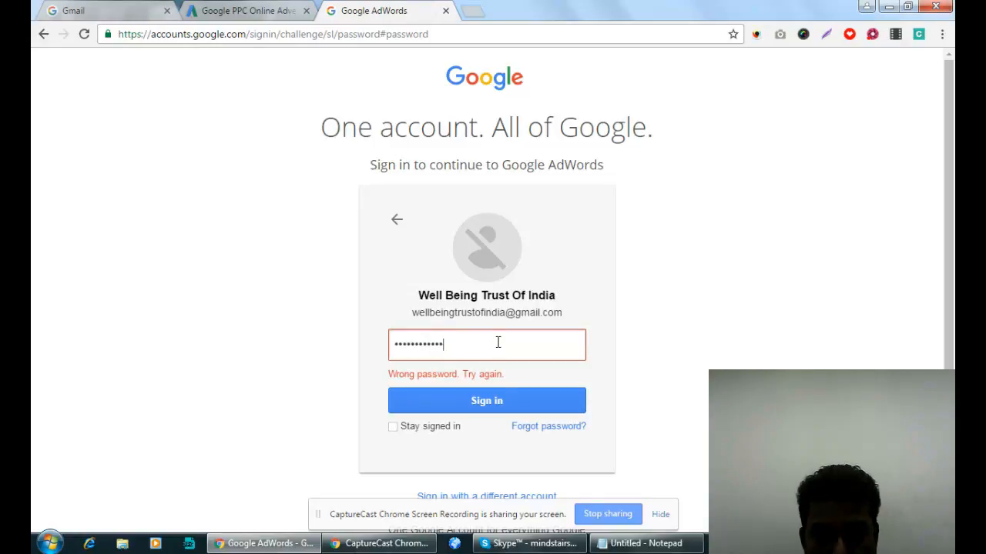
{"action": "left_click", "coordinate": [494, 404]}
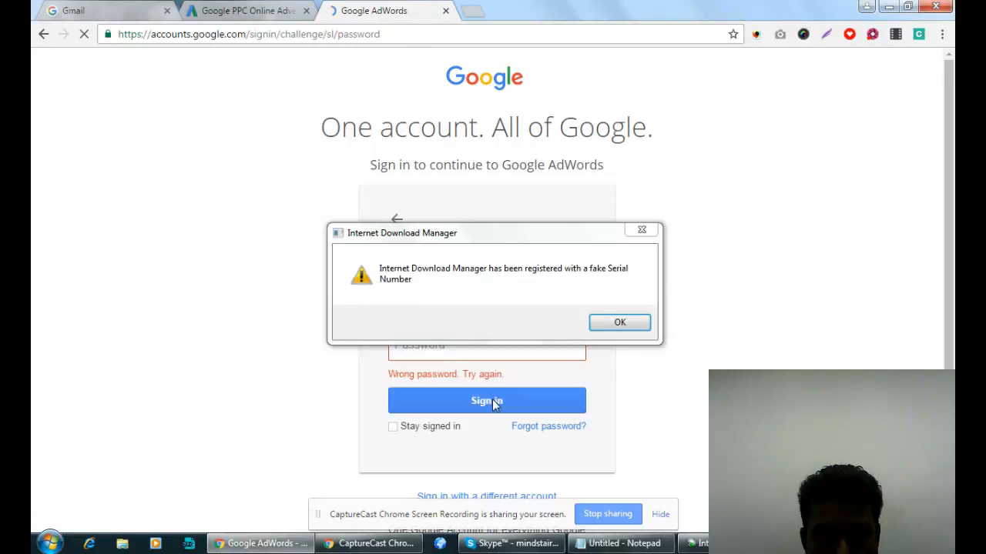
{"action": "left_click", "coordinate": [642, 230]}
{"action": "left_click", "coordinate": [471, 339]}
{"action": "type", "text": "**********"}
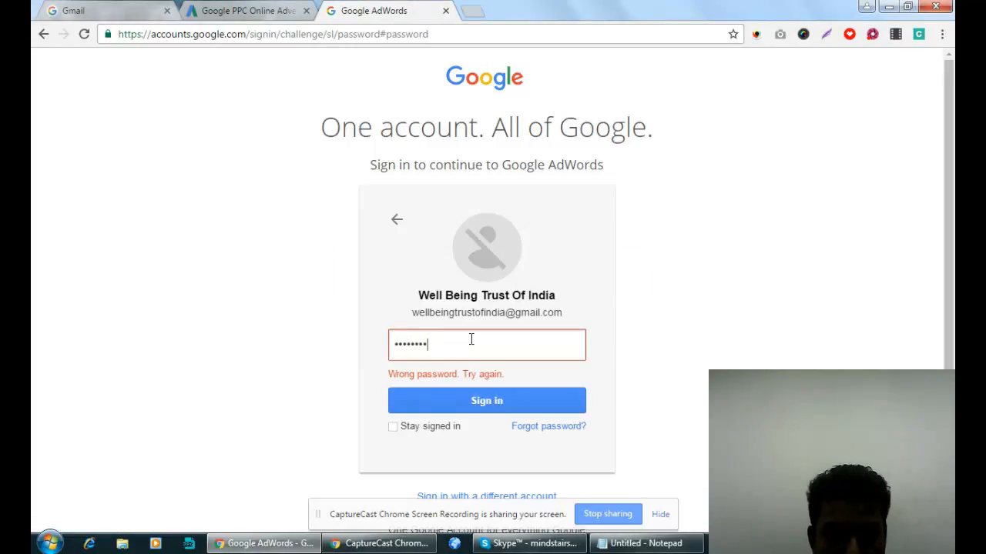
{"action": "type", "text": "******"}
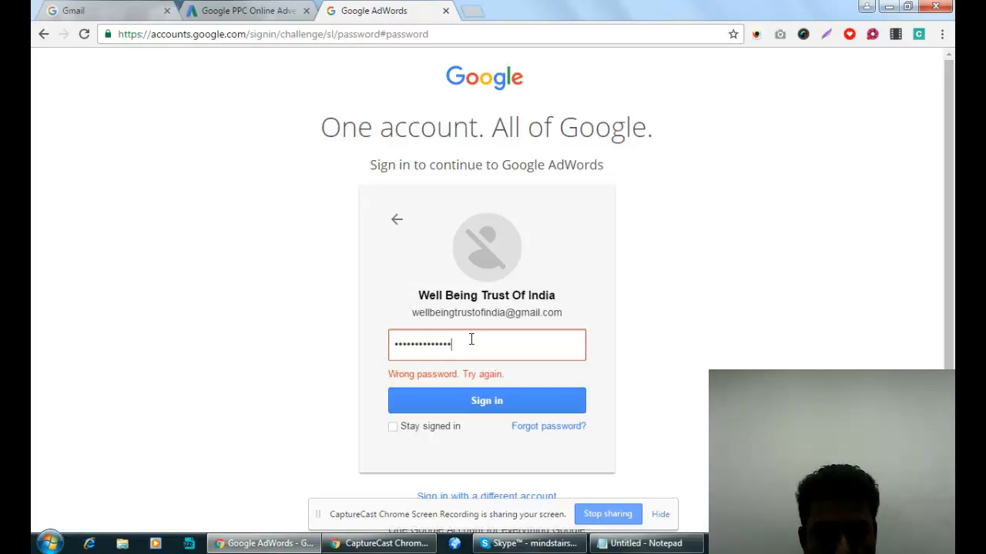
{"action": "left_click", "coordinate": [489, 399]}
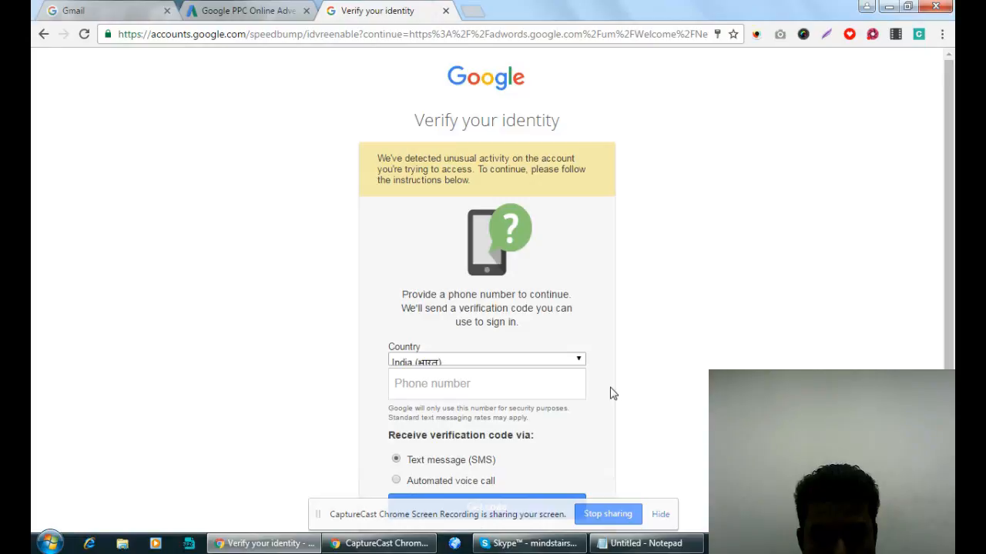
Step: Enter the account's phone number and request a verification code by SMS
{"action": "left_click", "coordinate": [488, 387]}
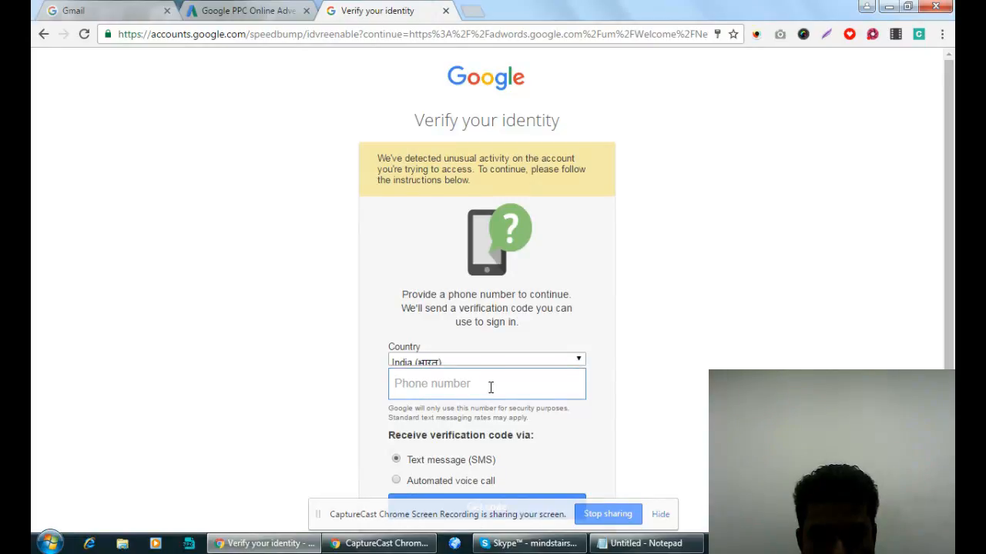
{"action": "scroll", "coordinate": [491, 391], "scroll_direction": "down", "scroll_amount": 2}
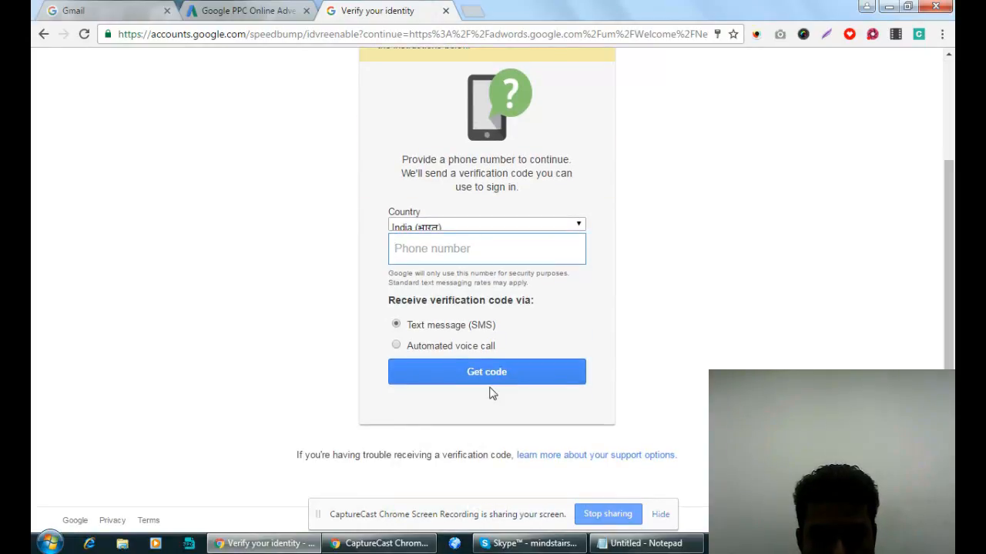
{"action": "scroll", "coordinate": [492, 393], "scroll_direction": "up", "scroll_amount": 1}
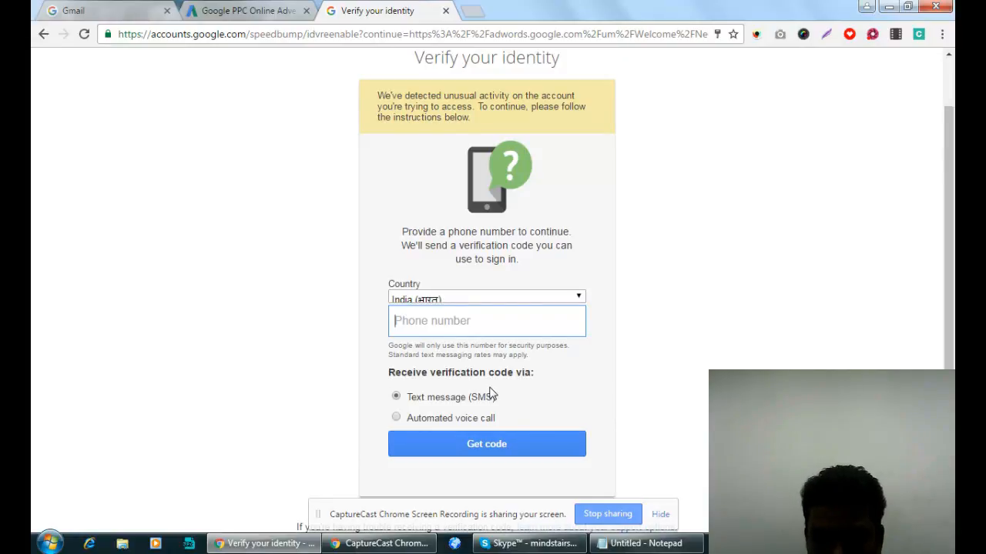
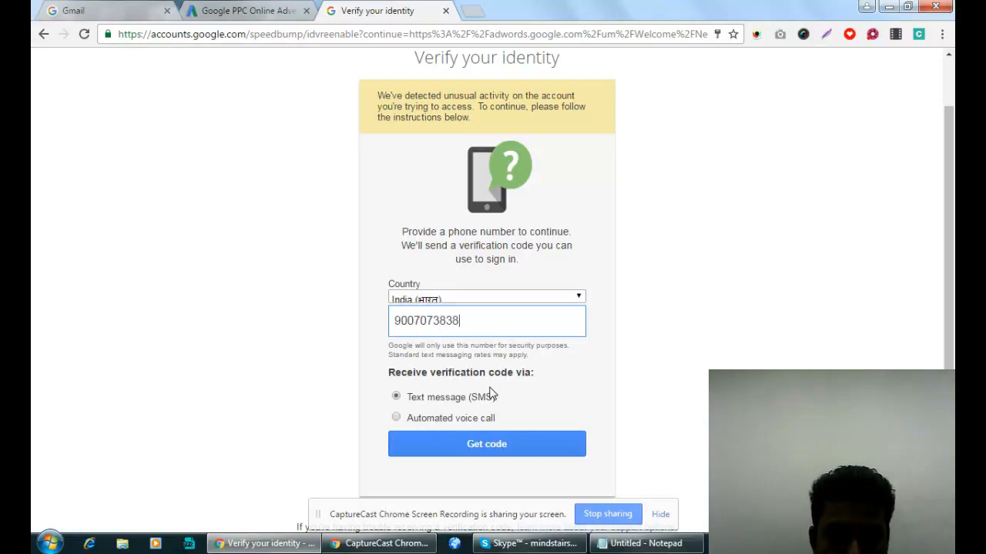
{"action": "left_click", "coordinate": [456, 443]}
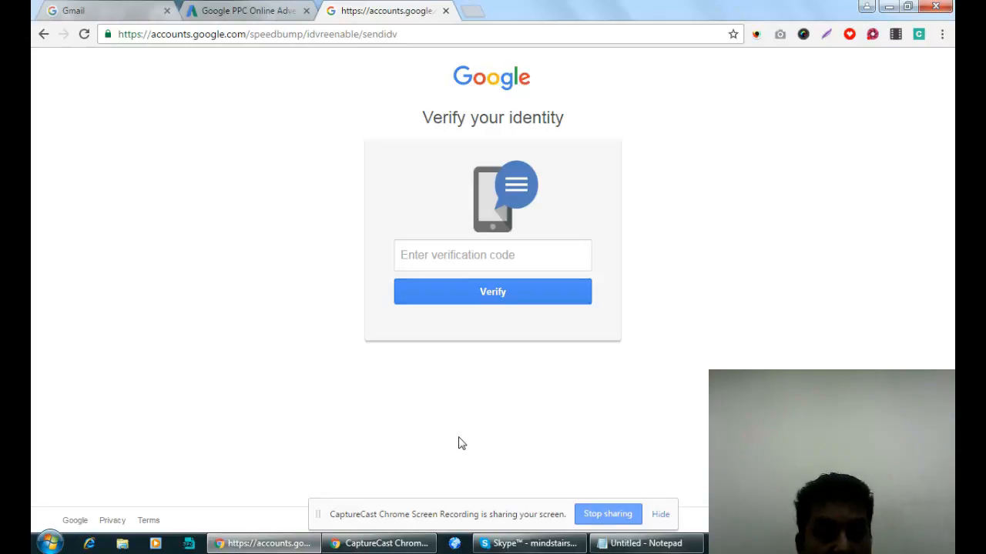
Step: Enter the SMS verification code and verify to reach the AdWords Express ad setup
{"action": "left_click", "coordinate": [451, 256]}
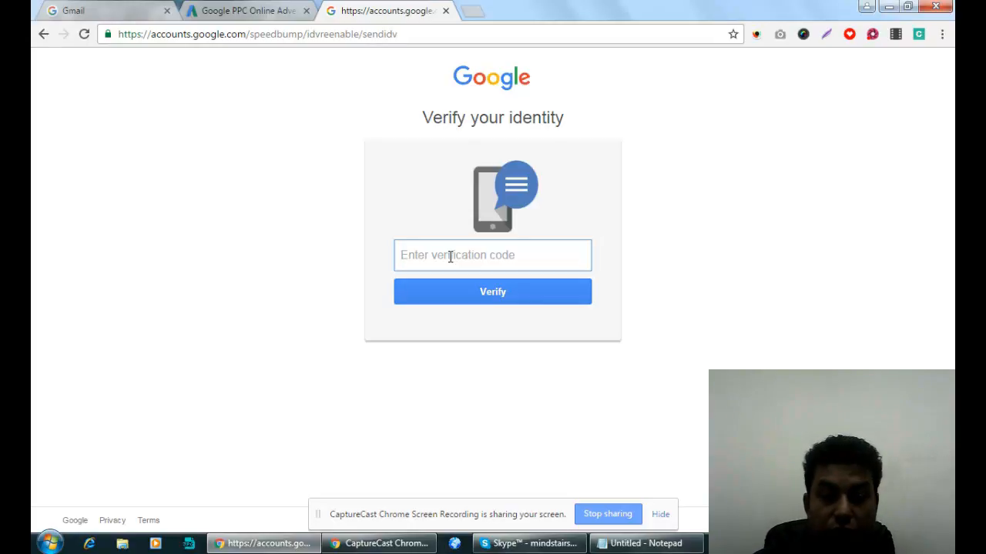
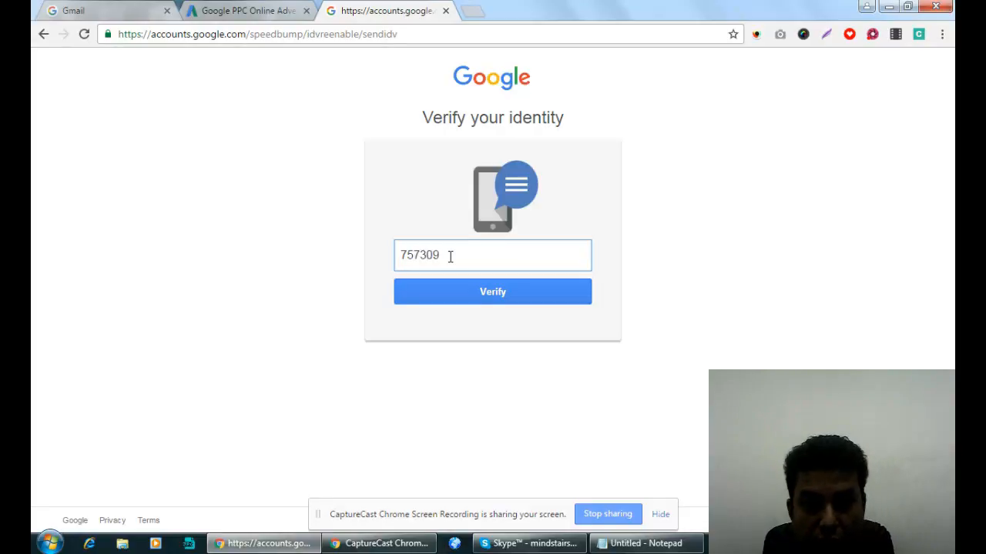
{"action": "left_click", "coordinate": [497, 288]}
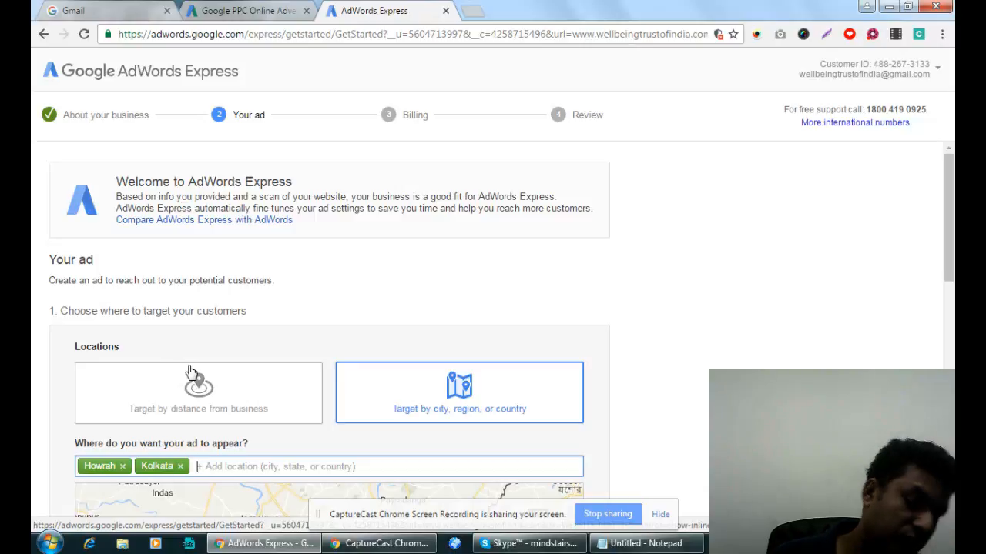
Step: Open the target location editor, dismissing the download manager warning
{"action": "left_click", "coordinate": [364, 275]}
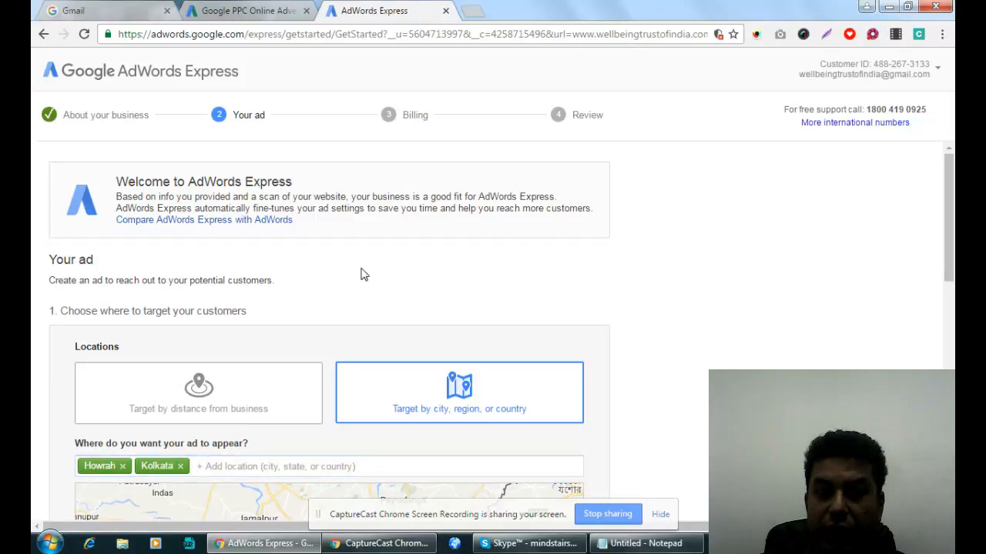
{"action": "scroll", "coordinate": [364, 274], "scroll_direction": "down", "scroll_amount": 2}
{"action": "scroll", "coordinate": [364, 275], "scroll_direction": "up", "scroll_amount": 2}
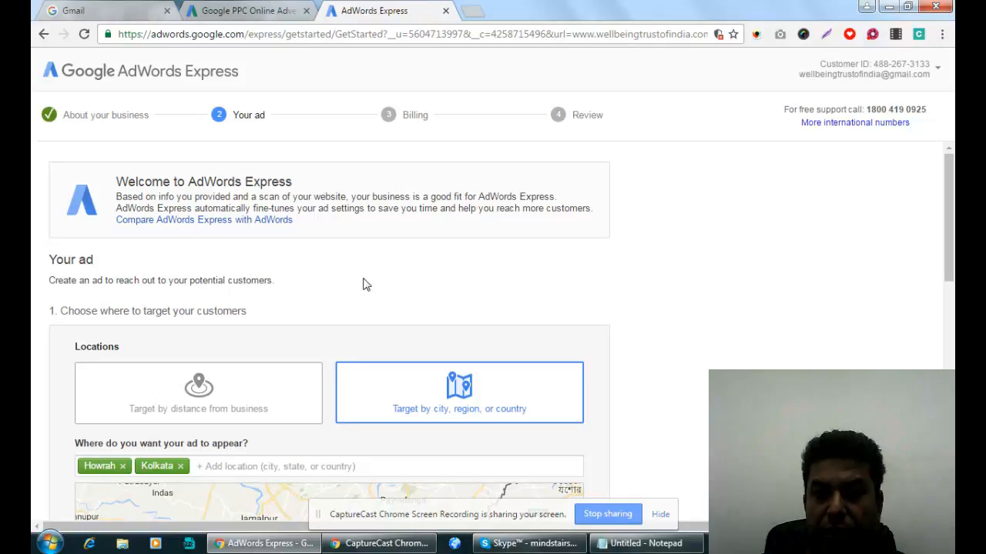
{"action": "scroll", "coordinate": [455, 236], "scroll_direction": "down", "scroll_amount": 4}
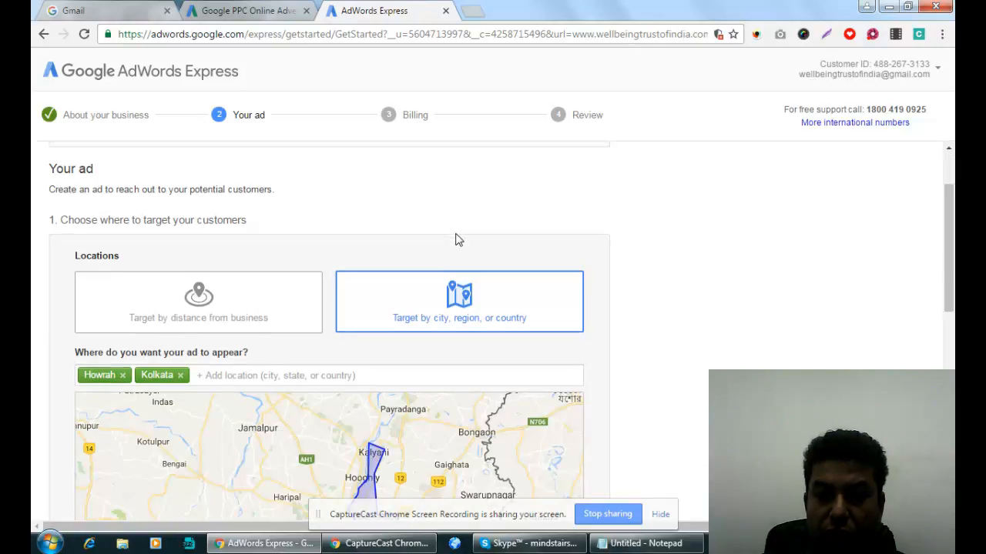
{"action": "scroll", "coordinate": [766, 234], "scroll_direction": "down", "scroll_amount": 5}
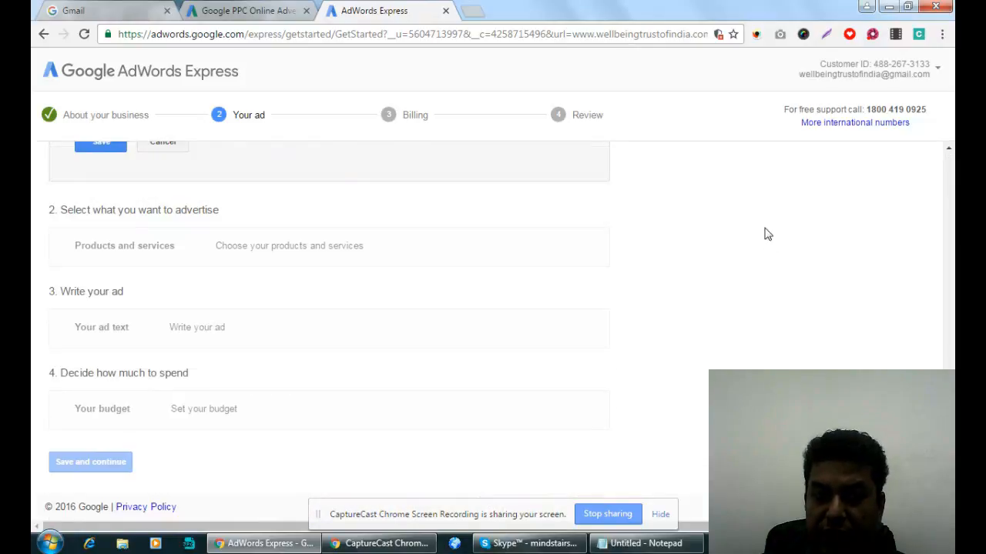
{"action": "scroll", "coordinate": [766, 234], "scroll_direction": "up", "scroll_amount": 8}
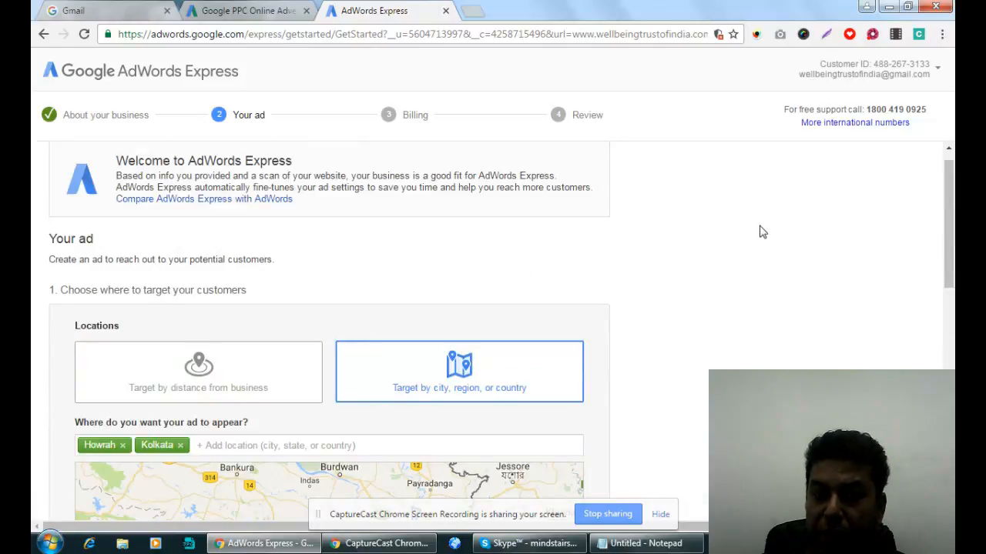
{"action": "scroll", "coordinate": [758, 229], "scroll_direction": "down", "scroll_amount": 2}
{"action": "left_click", "coordinate": [348, 301]}
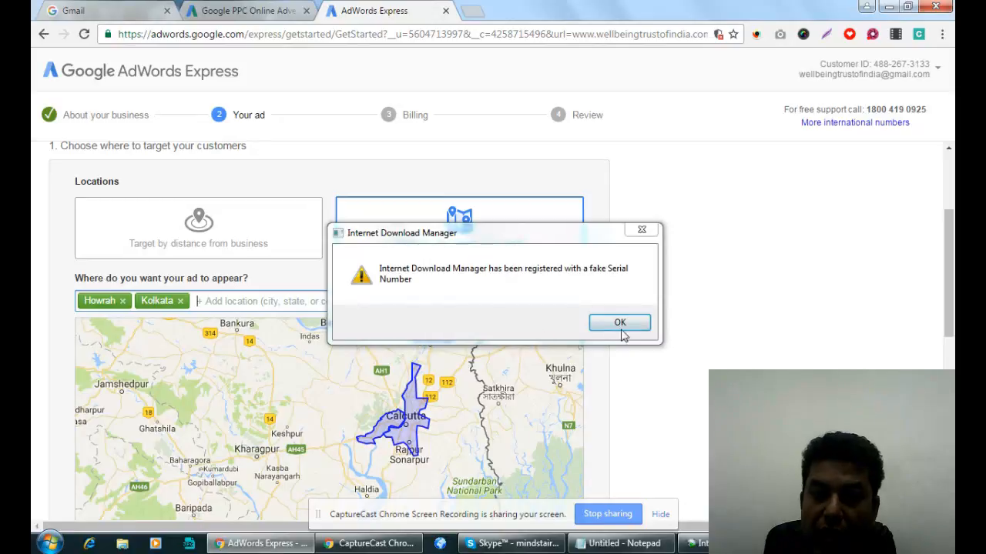
{"action": "left_click", "coordinate": [641, 230]}
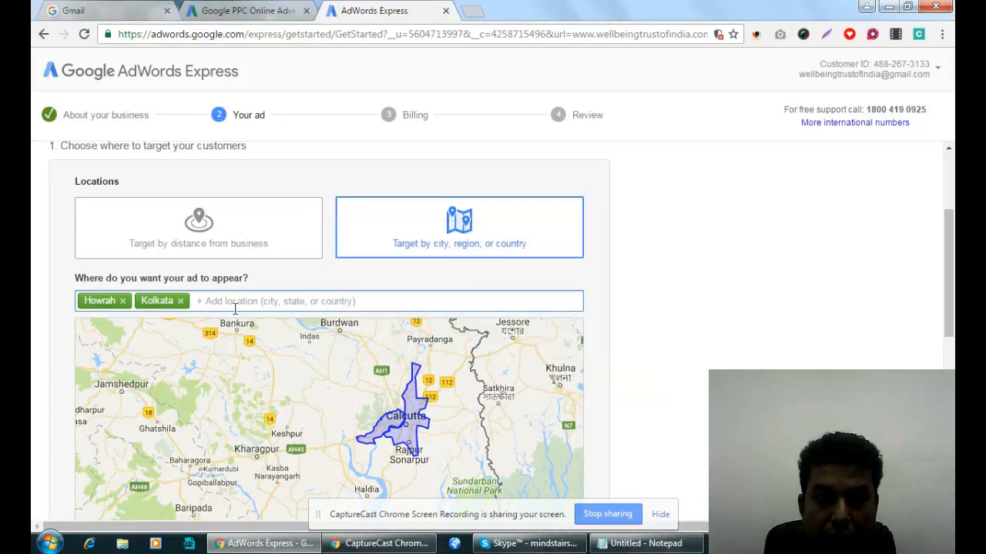
Step: Remove Kolkata and Howrah and choose 'India - country' as the location
{"action": "left_click", "coordinate": [180, 301]}
{"action": "left_click", "coordinate": [122, 301]}
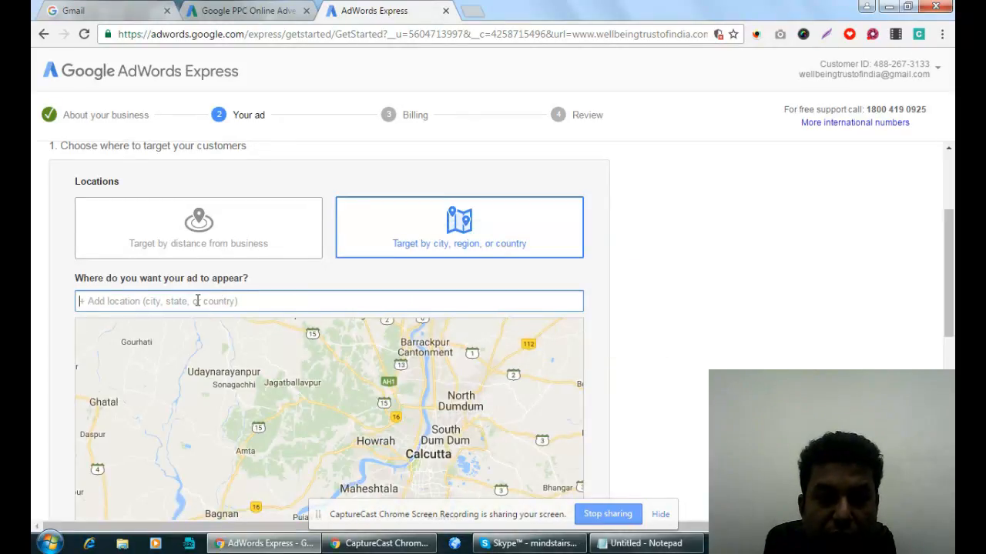
{"action": "type", "text": "India"}
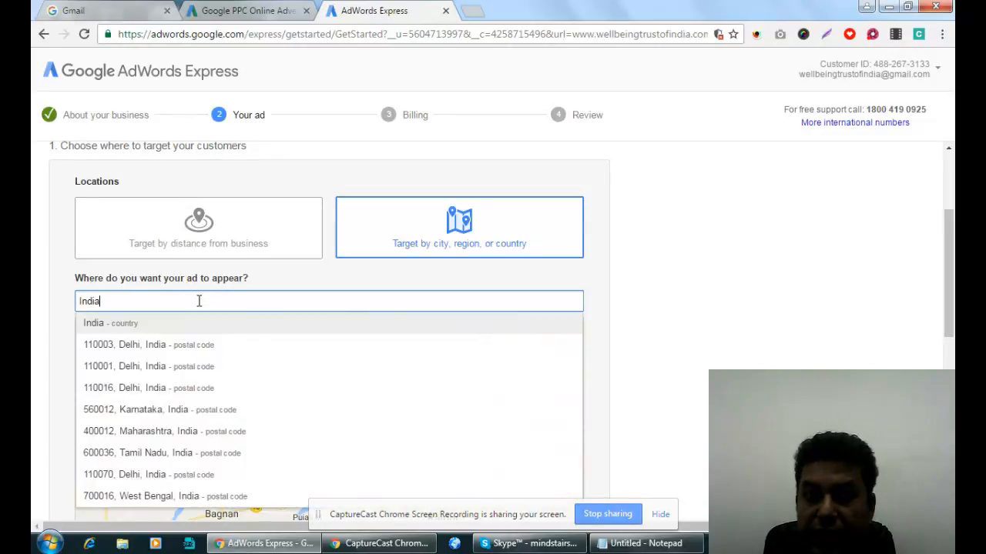
{"action": "left_click", "coordinate": [133, 325]}
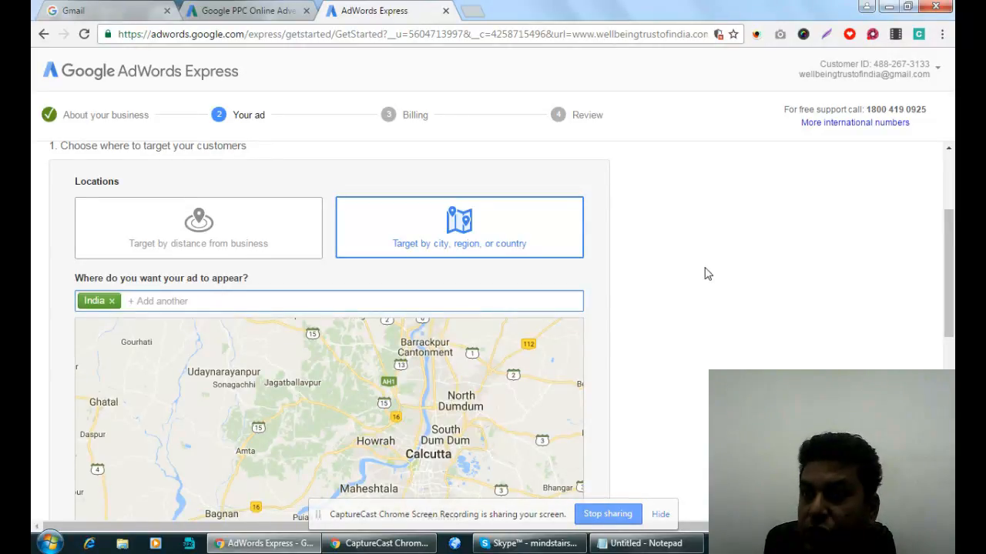
{"action": "scroll", "coordinate": [701, 269], "scroll_direction": "down", "scroll_amount": 7}
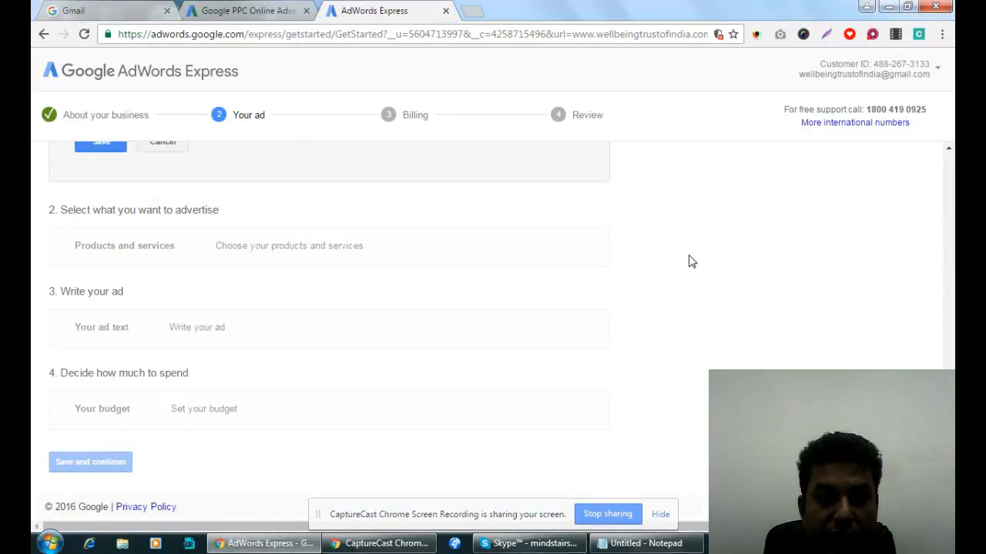
Step: Save India as the location and save Charity as the advertised product or service
{"action": "left_click", "coordinate": [109, 158]}
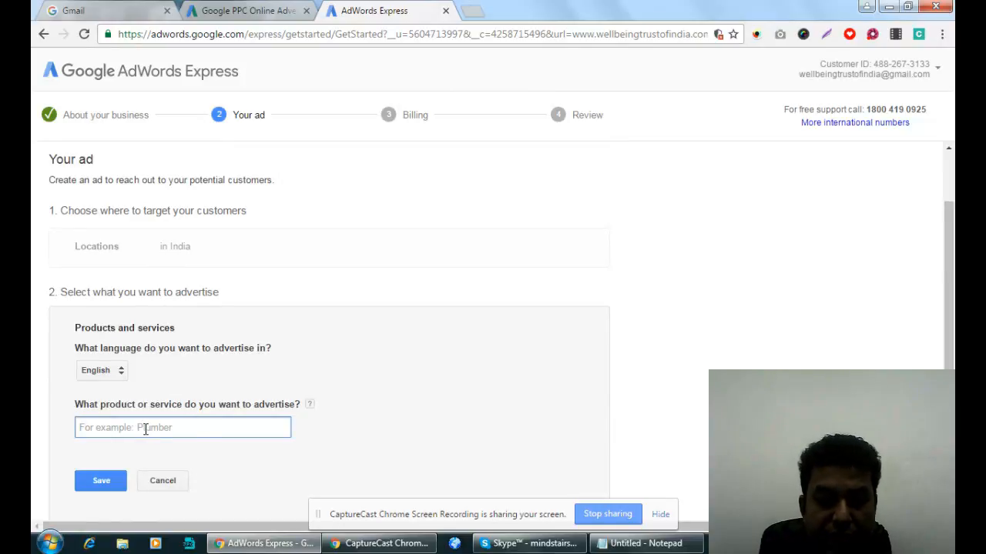
{"action": "type", "text": "charity"}
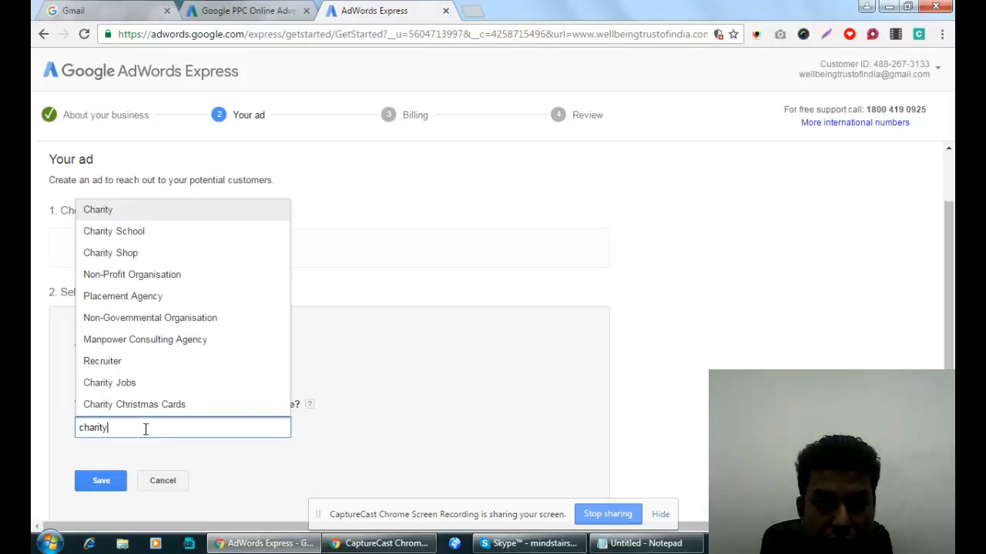
{"action": "left_click", "coordinate": [118, 213]}
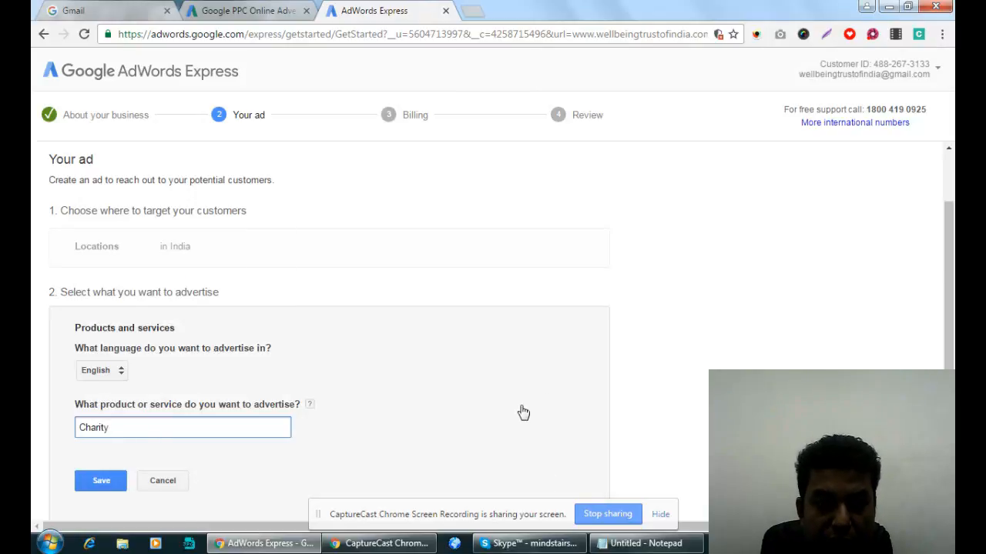
{"action": "left_click", "coordinate": [100, 337]}
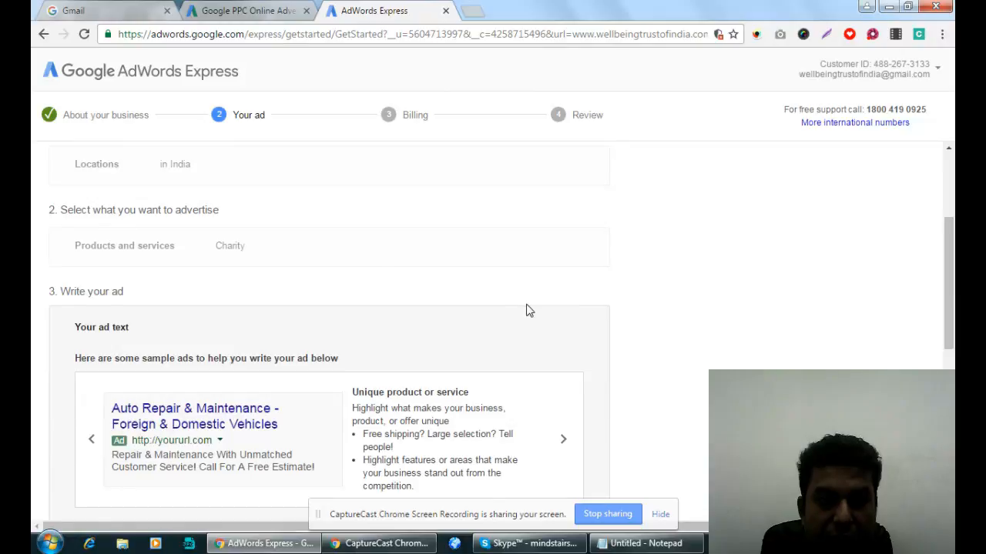
Step: Write 'Sponsor a Child' in Headline 1, correcting the misspelled 'Sponser'
{"action": "scroll", "coordinate": [527, 304], "scroll_direction": "down", "scroll_amount": 2}
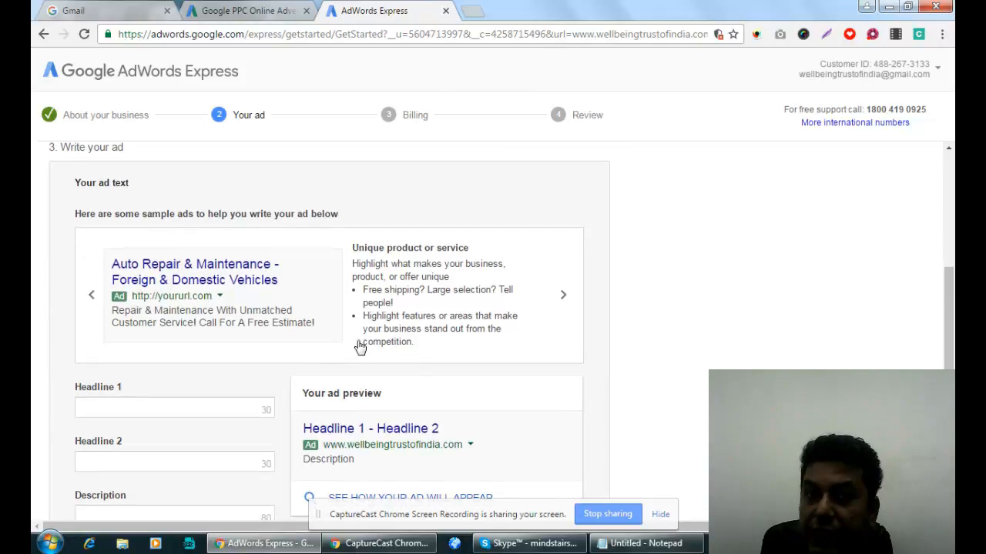
{"action": "scroll", "coordinate": [360, 347], "scroll_direction": "down", "scroll_amount": 1}
{"action": "left_click", "coordinate": [194, 336]}
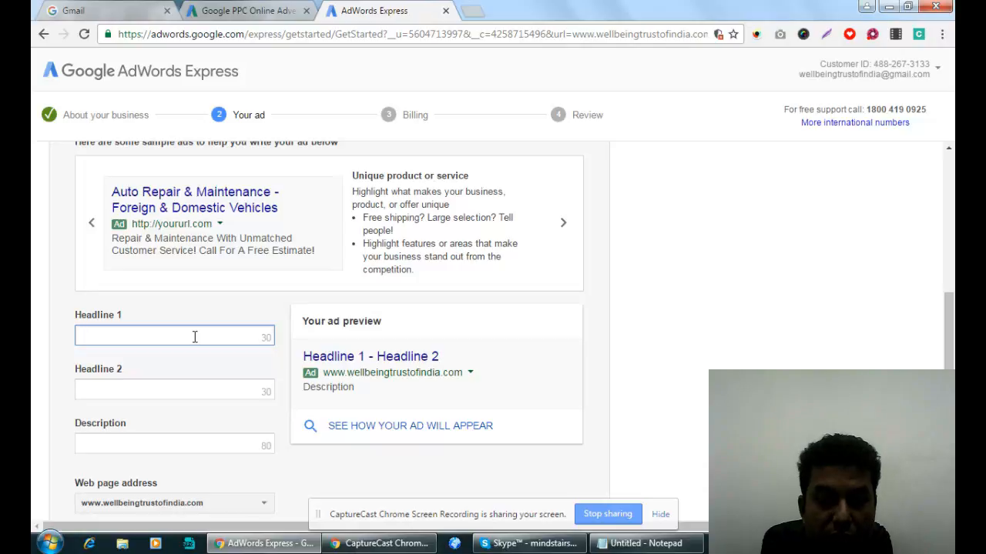
{"action": "type", "text": "Donate"}
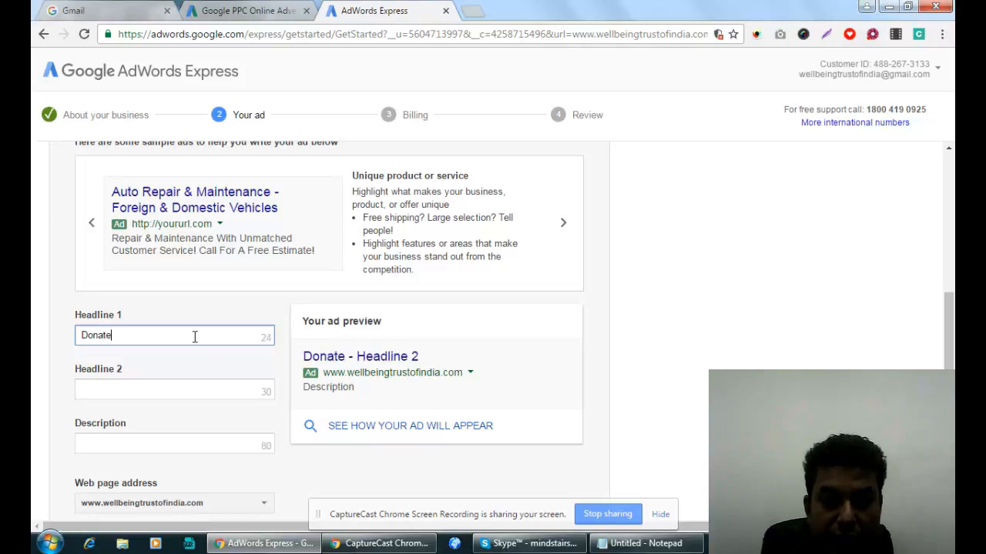
{"action": "type", "text": " For"}
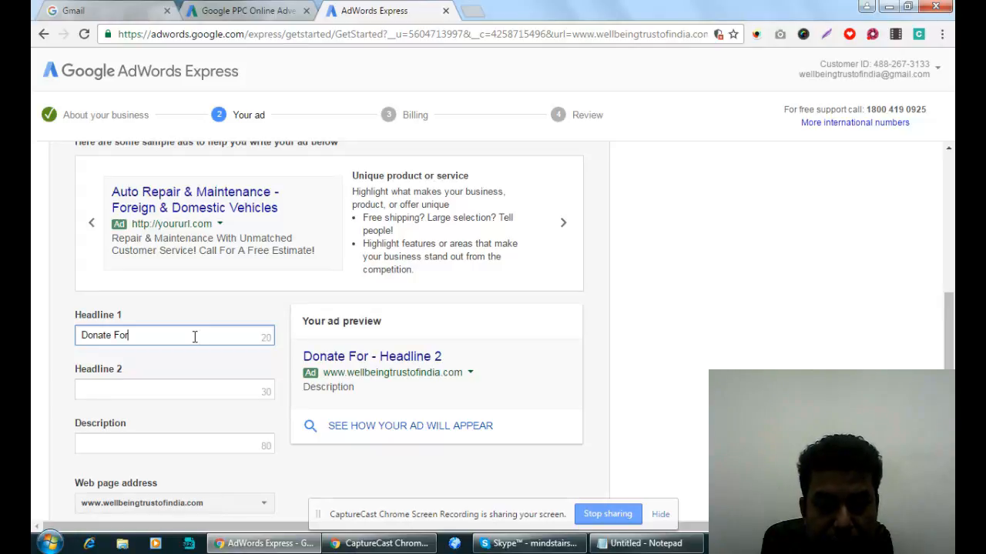
{"action": "key", "text": "BackSpace"}
{"action": "key", "text": "BackSpace"}
{"action": "key", "text": "BackSpace"}
{"action": "key", "text": "BackSpace"}
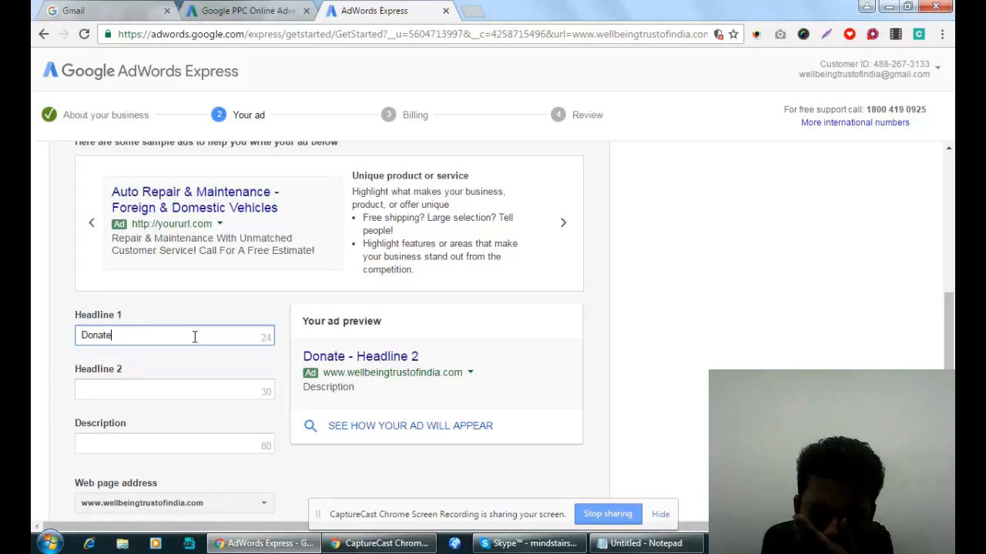
{"action": "key", "text": "BackSpace"}
{"action": "key", "text": "BackSpace"}
{"action": "key", "text": "BackSpace"}
{"action": "key", "text": "BackSpace"}
{"action": "key", "text": "BackSpace"}
{"action": "key", "text": "BackSpace"}
{"action": "type", "text": "Spon"}
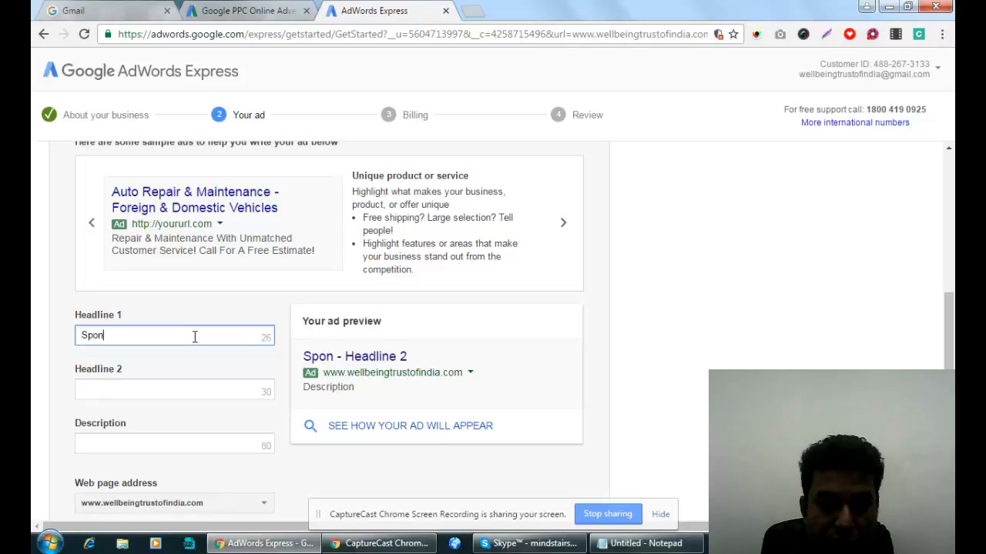
{"action": "type", "text": "ser a Child"}
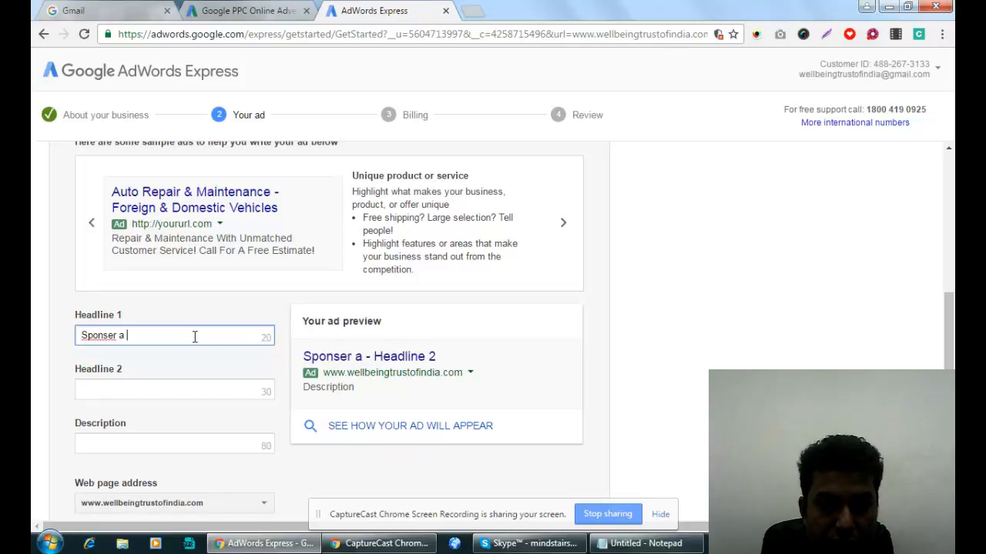
{"action": "right_click", "coordinate": [111, 336]}
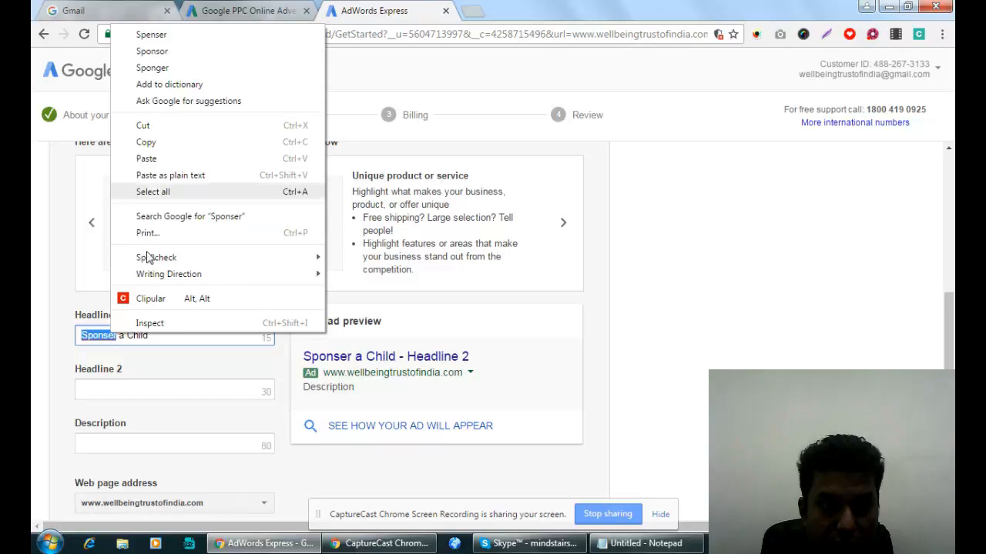
{"action": "left_click", "coordinate": [185, 51]}
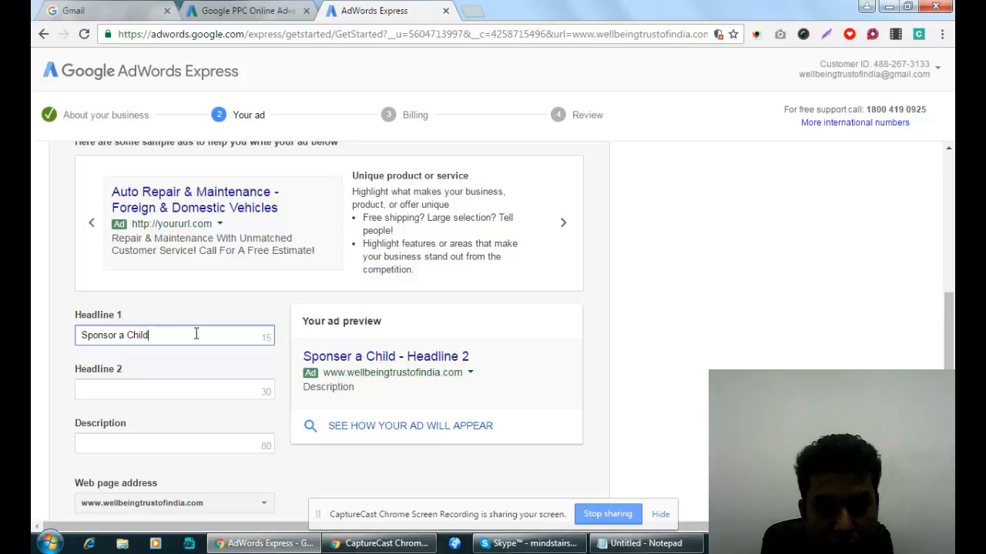
Step: Append ' - Save a Life' to Headline 1
{"action": "type", "text": "- Save Life"}
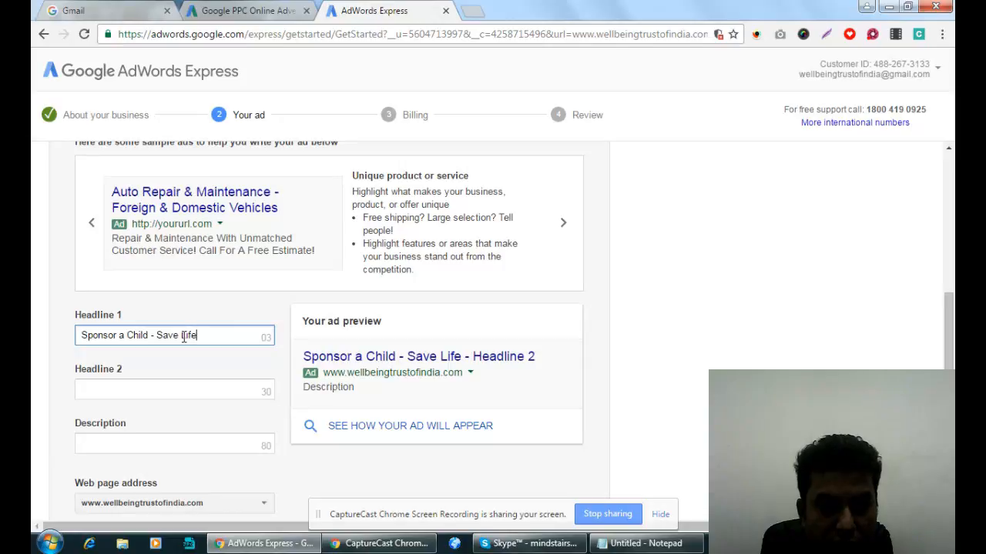
{"action": "left_click", "coordinate": [180, 336]}
{"action": "type", "text": "a"}
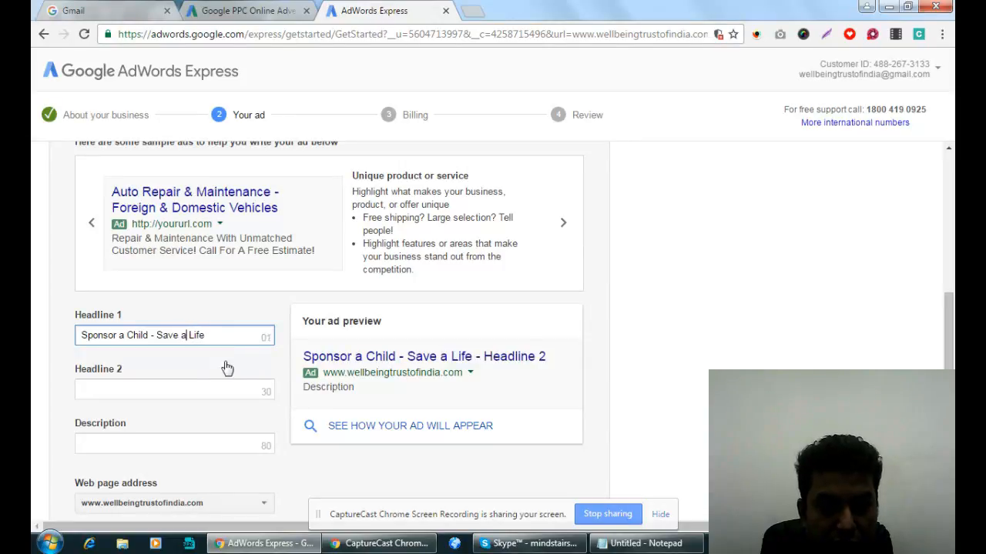
{"action": "left_click", "coordinate": [197, 388]}
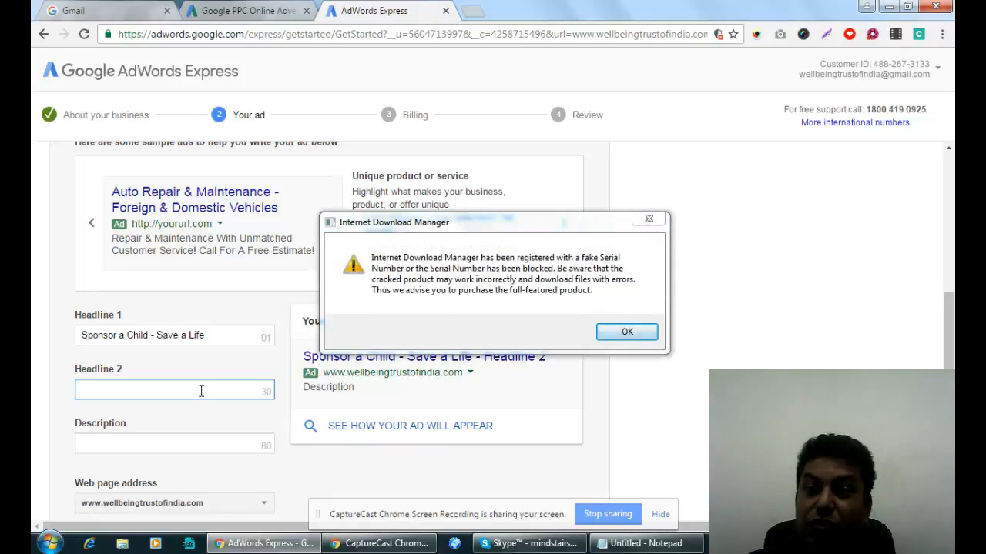
{"action": "left_click", "coordinate": [648, 219]}
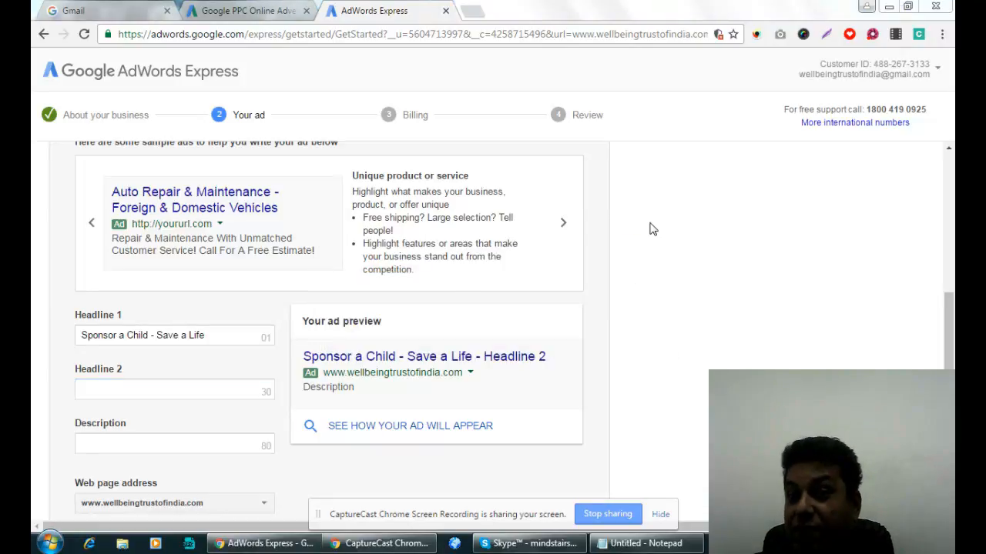
{"action": "left_click", "coordinate": [603, 180]}
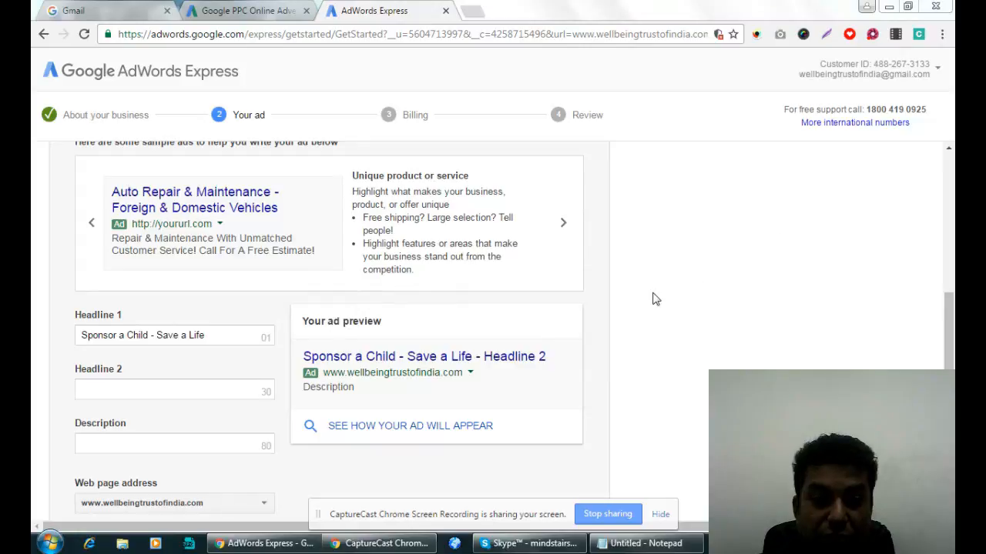
{"action": "left_click", "coordinate": [194, 392]}
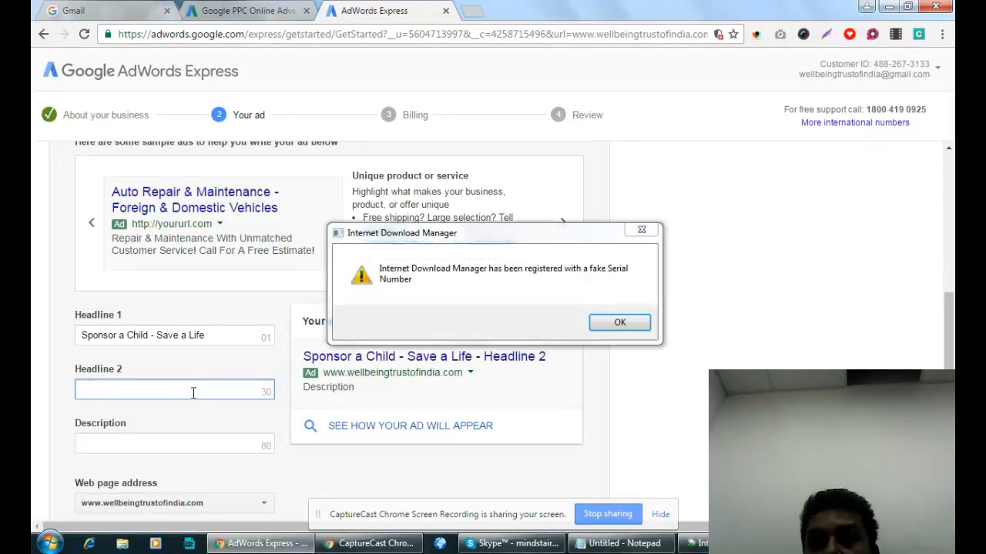
{"action": "left_click", "coordinate": [640, 232]}
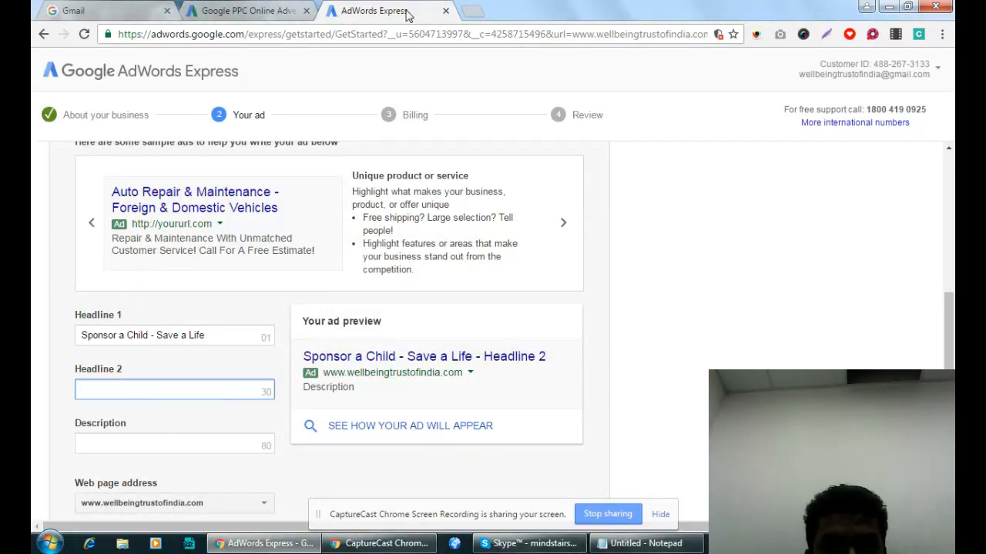
Step: Search Google for 'sponsor a child' in a new tab
{"action": "left_click", "coordinate": [472, 11]}
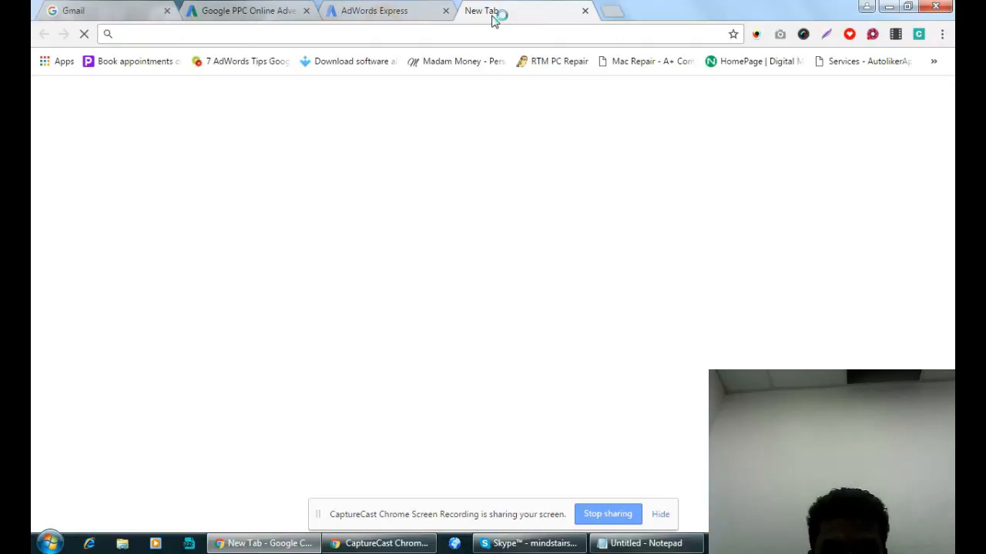
{"action": "type", "text": "spons"}
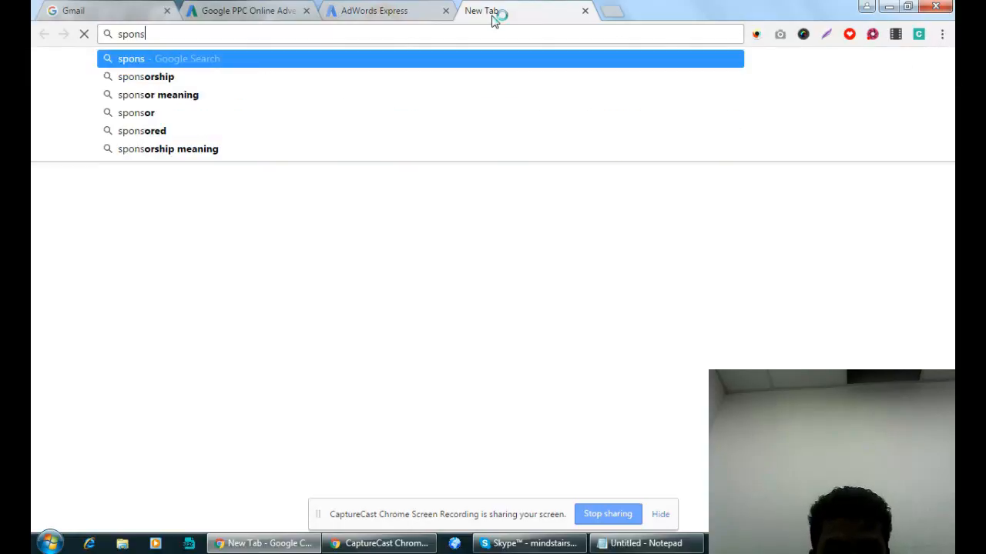
{"action": "type", "text": "or a child"}
{"action": "key", "text": "Return"}
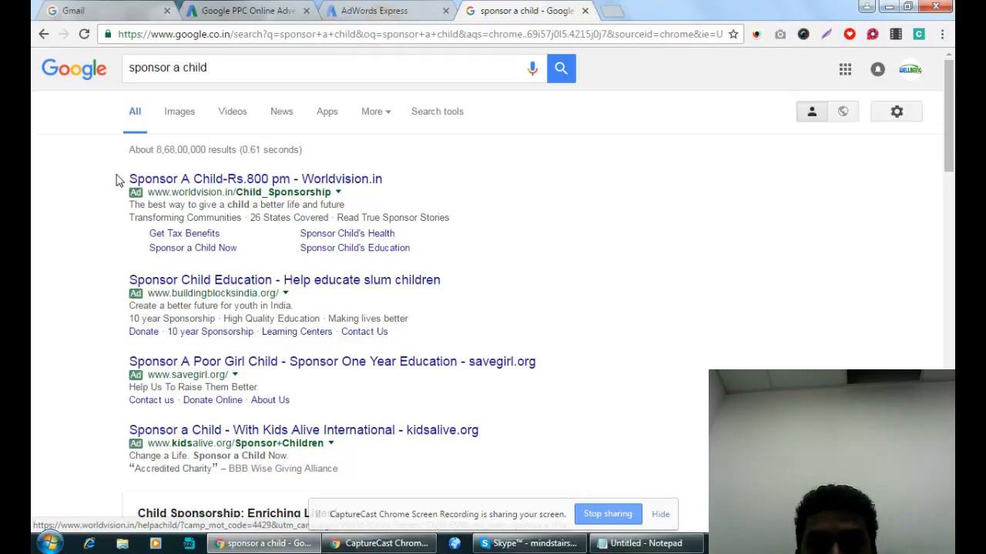
Step: Copy the Worldvision ad title 'Sponsor A Child-Rs.800 pm' from the results
{"action": "left_click_drag", "start_coordinate": [116, 176], "coordinate": [209, 183]}
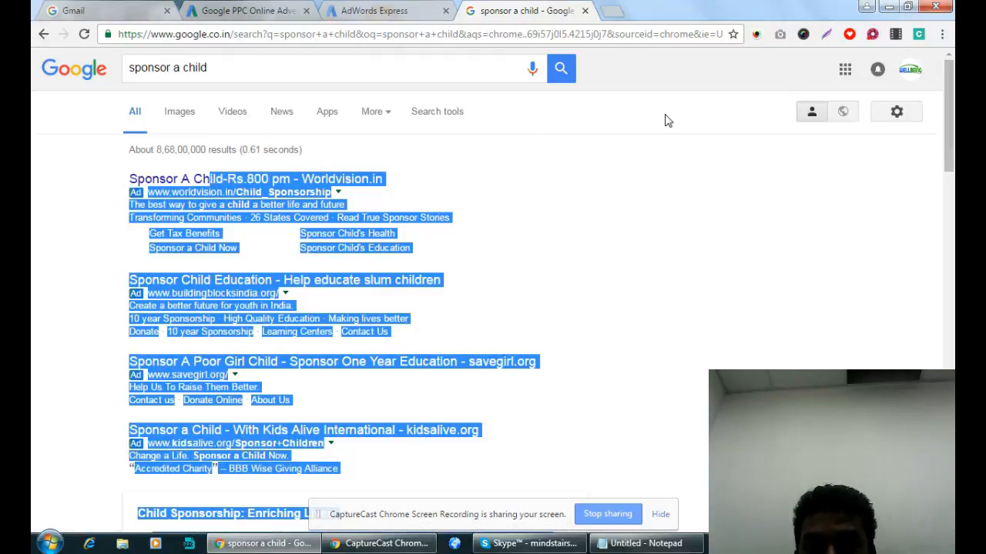
{"action": "left_click", "coordinate": [814, 163]}
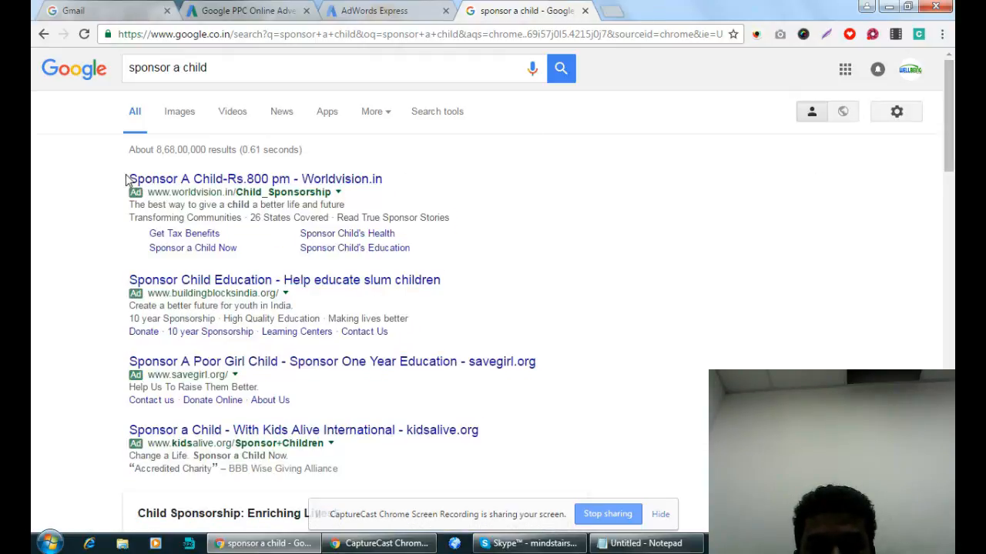
{"action": "left_click_drag", "start_coordinate": [129, 179], "coordinate": [286, 192]}
{"action": "key", "text": "ctrl+c"}
{"action": "left_click", "coordinate": [374, 10]}
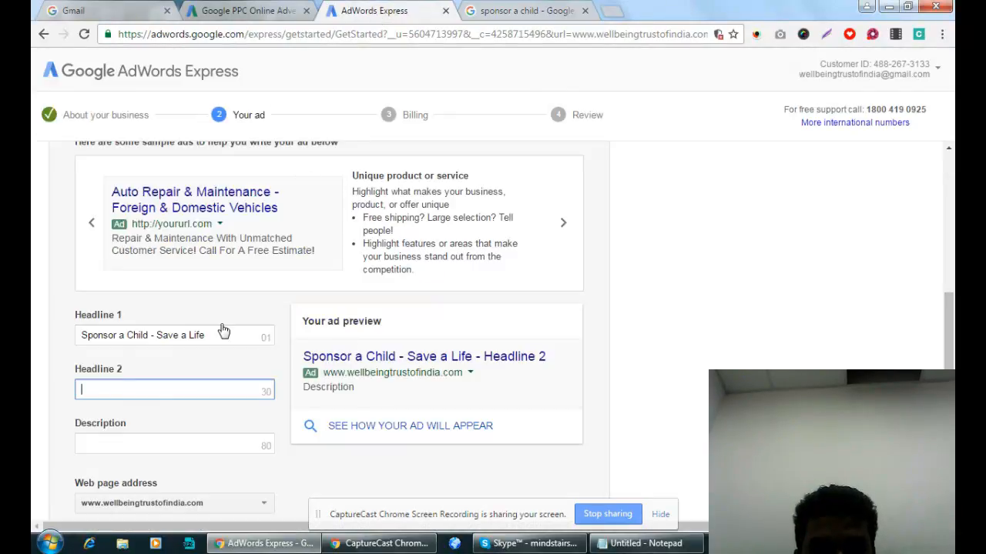
Step: Paste the Worldvision title into Headline 1, changing the price to 500 and ending with 'Only'
{"action": "left_click_drag", "start_coordinate": [209, 335], "coordinate": [72, 347]}
{"action": "key", "text": "ctrl+v"}
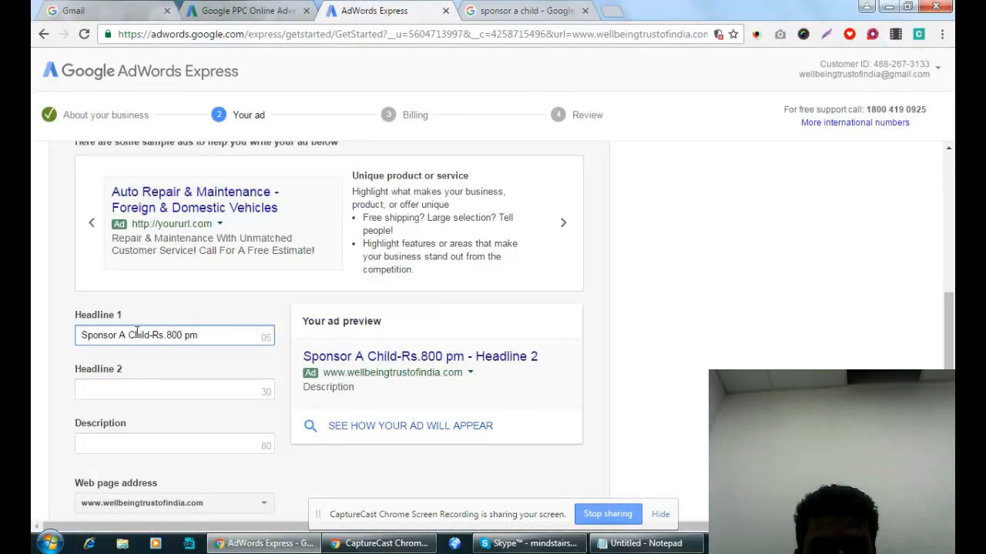
{"action": "left_click", "coordinate": [149, 336]}
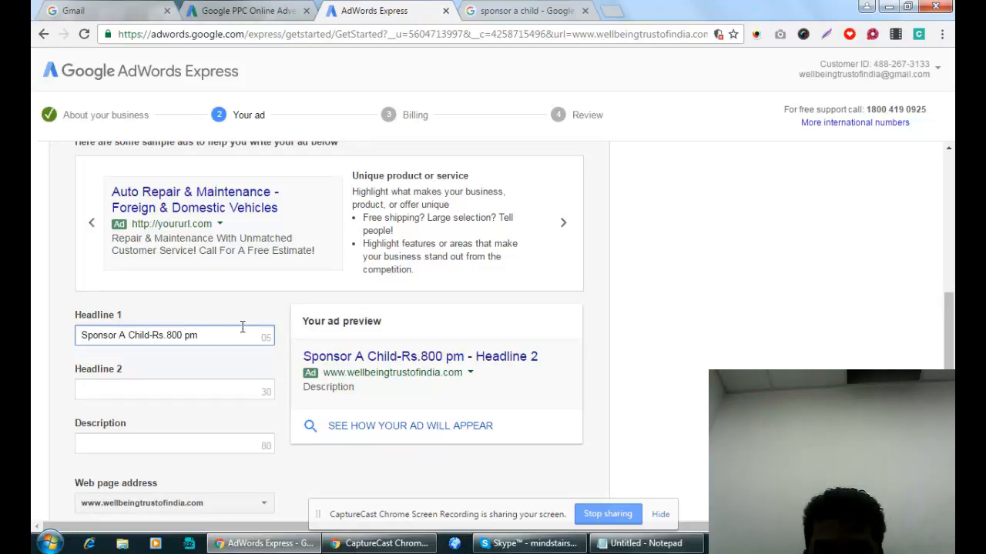
{"action": "key", "text": "Delete"}
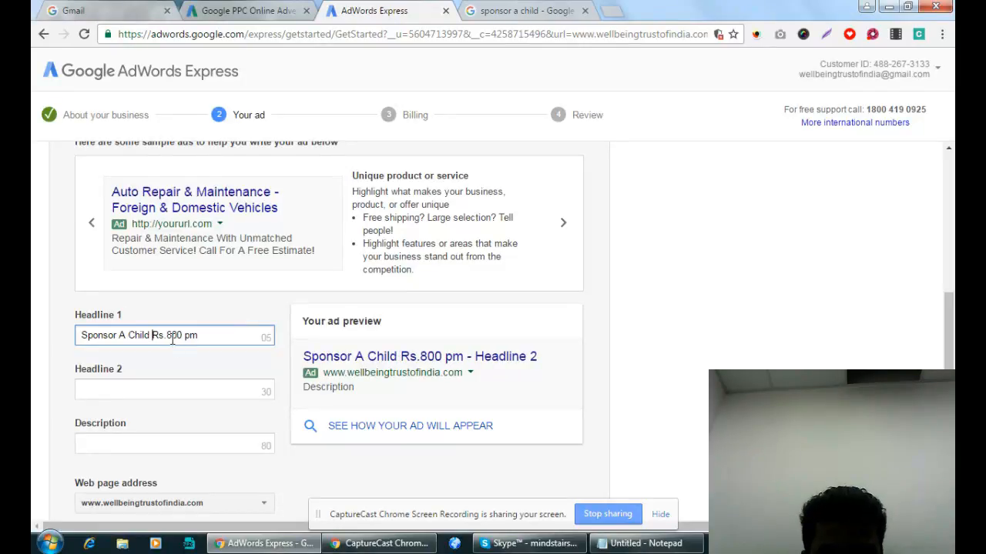
{"action": "mouse_move", "coordinate": [168, 335]}
{"action": "left_mouse_down"}
{"action": "mouse_move", "coordinate": [193, 336]}
{"action": "mouse_move", "coordinate": [182, 337]}
{"action": "left_mouse_up"}
{"action": "type", "text": "5"}
{"action": "left_click", "coordinate": [200, 336]}
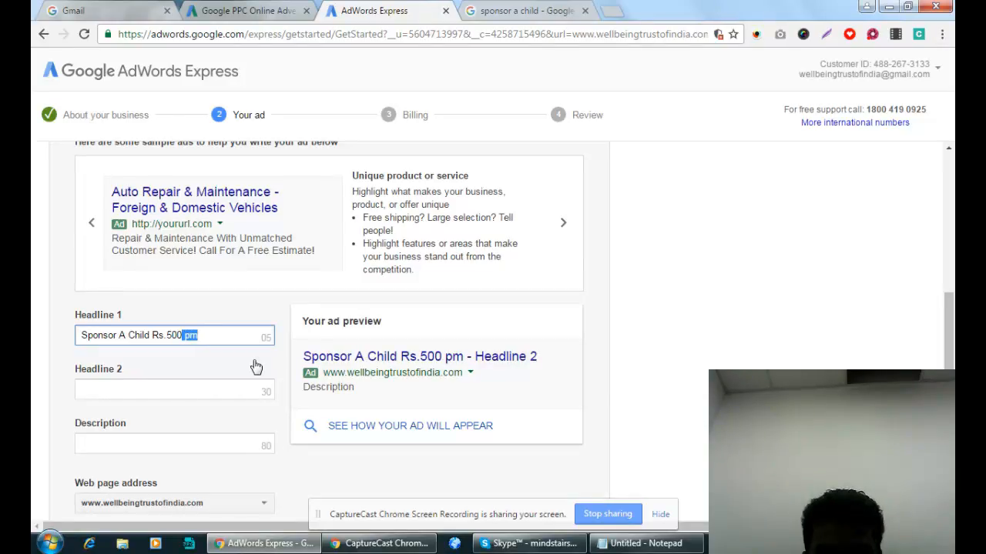
{"action": "key", "text": "BackSpace"}
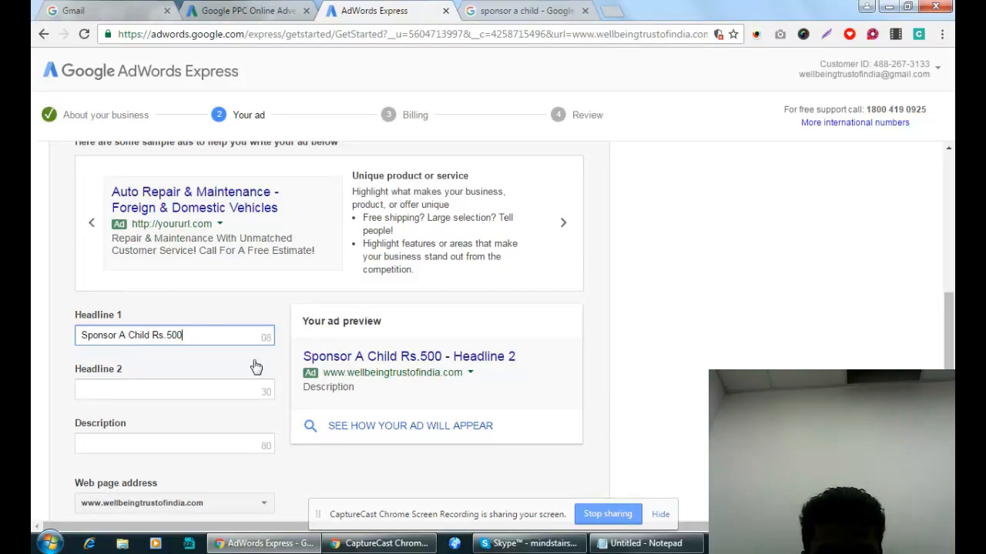
{"action": "type", "text": "Only"}
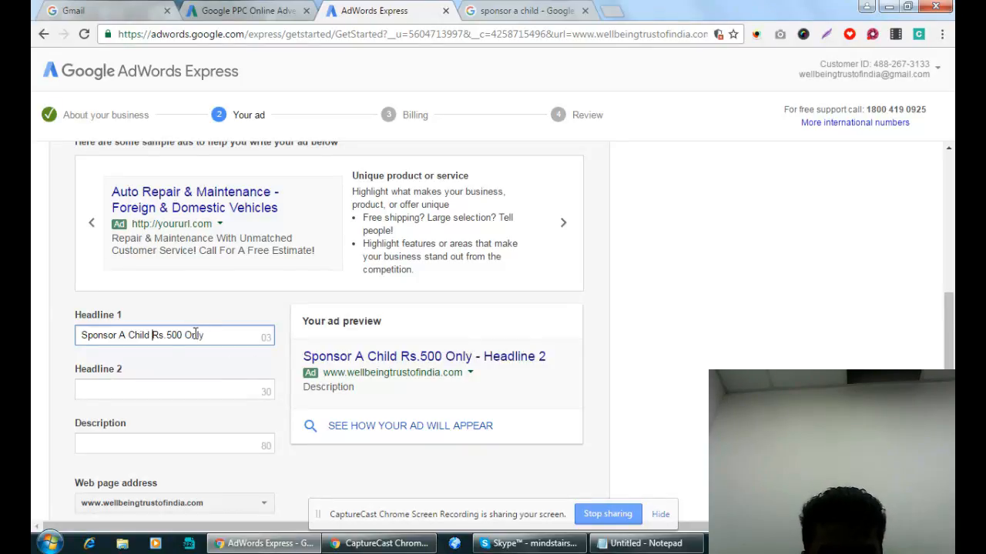
{"action": "type", "text": "4"}
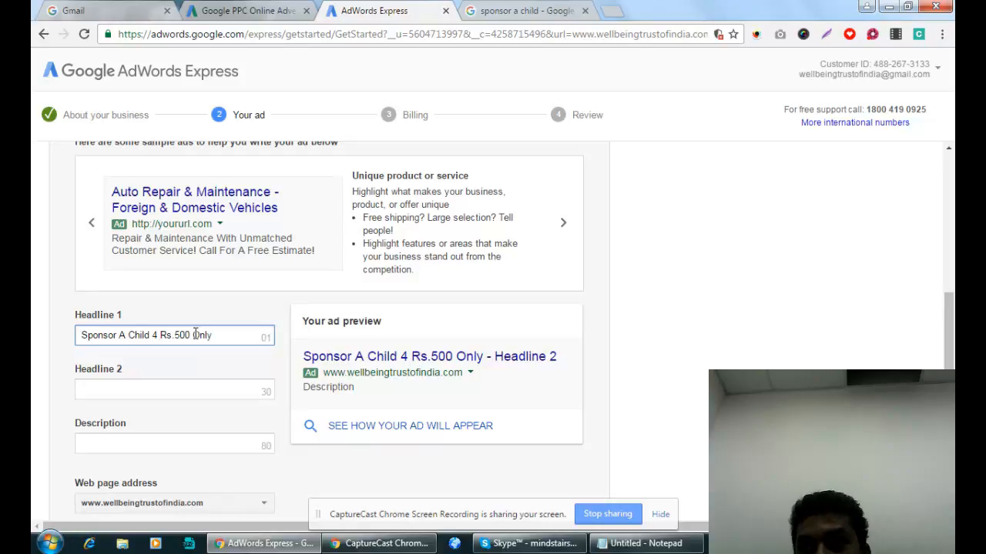
Step: Fix Headline 1's hyphen, '/M' and spacing so it reads 'Sponsor A Child-Rs.500/M Only'
{"action": "double_click", "coordinate": [155, 335]}
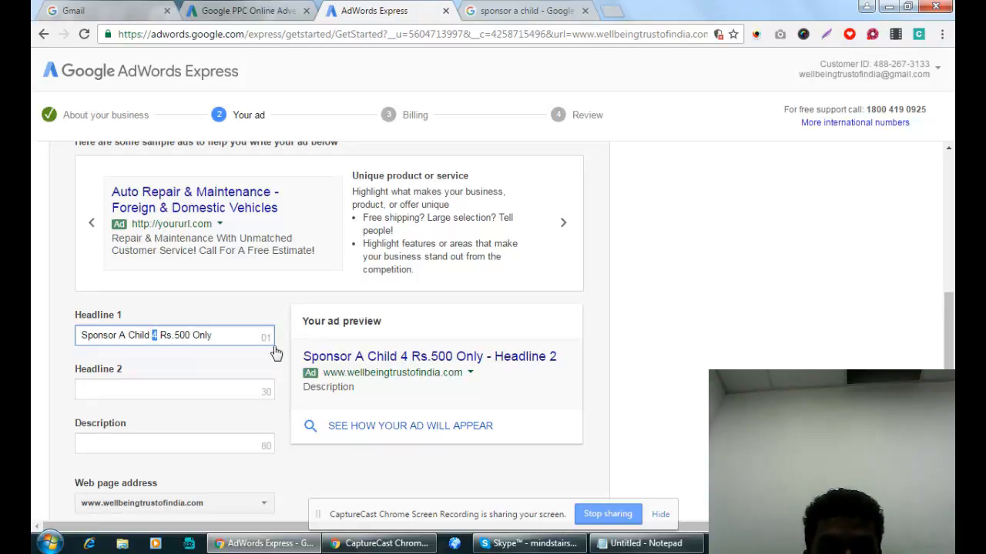
{"action": "key", "text": "BackSpace"}
{"action": "key", "text": "BackSpace"}
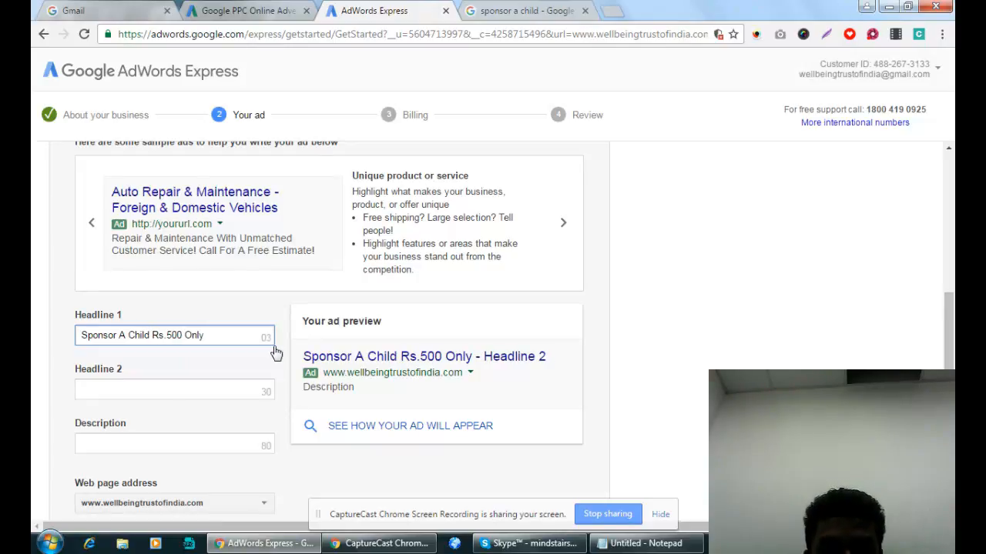
{"action": "type", "text": "-"}
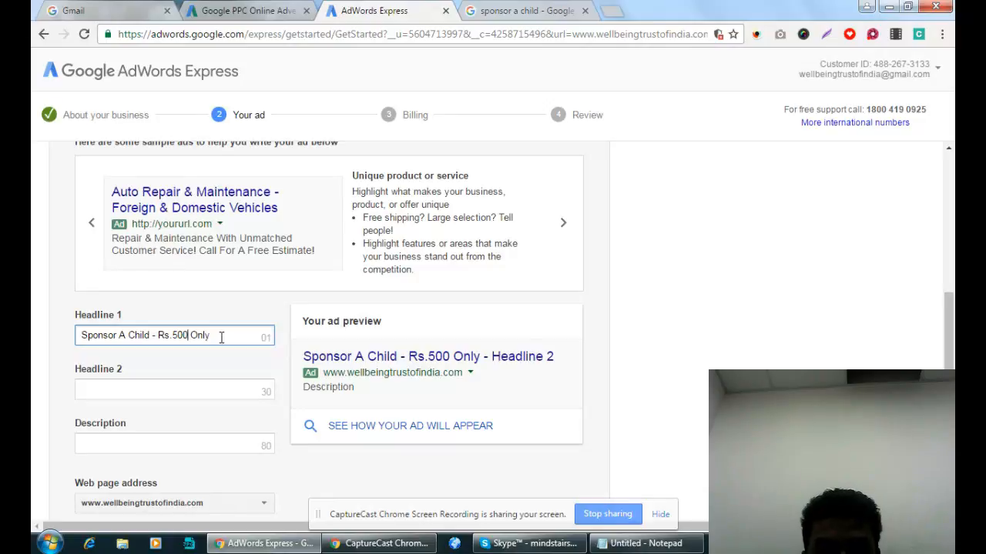
{"action": "type", "text": "/M"}
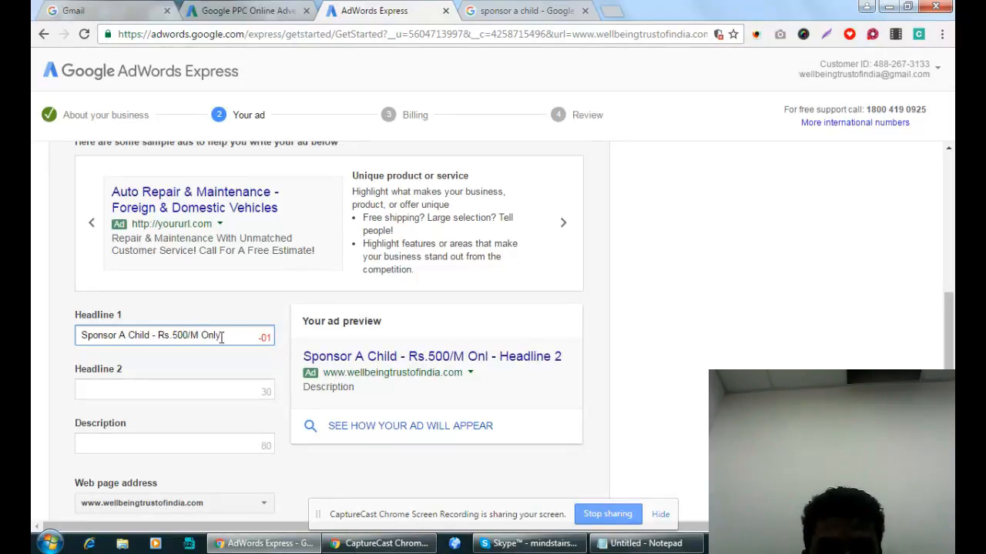
{"action": "key", "text": "ctrl+Left"}
{"action": "key", "text": "ctrl+shift+Right"}
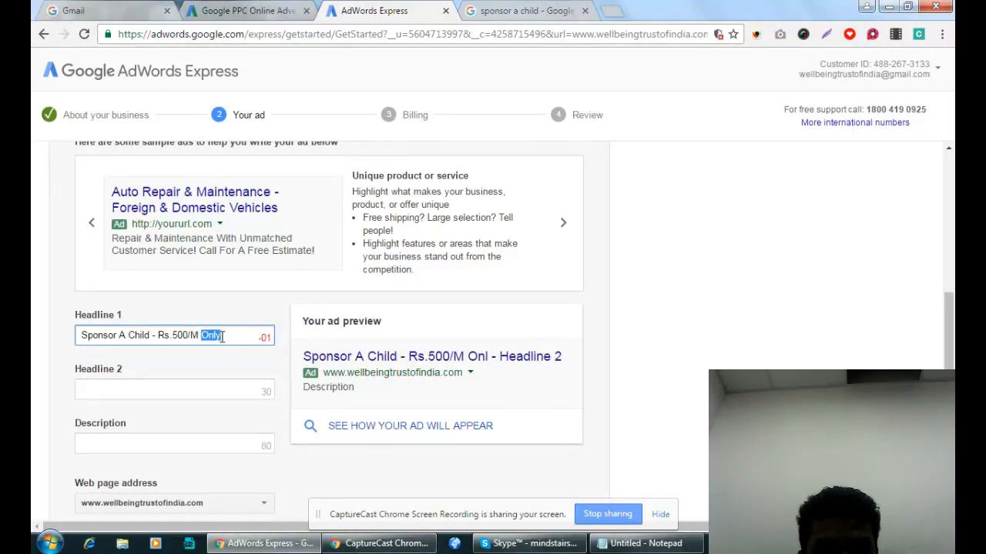
{"action": "left_click", "coordinate": [154, 336]}
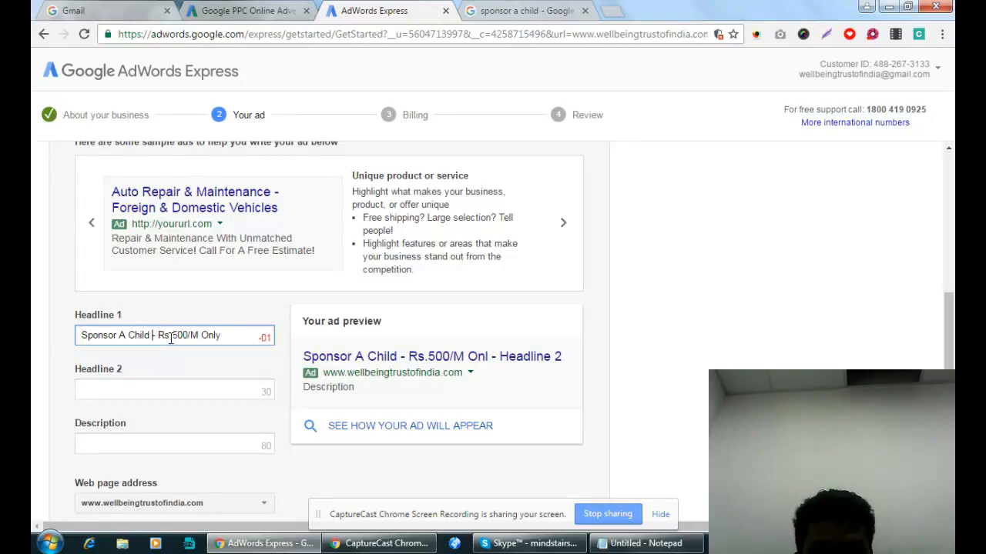
{"action": "key", "text": "BackSpace"}
{"action": "left_click", "coordinate": [157, 335]}
{"action": "key", "text": "BackSpace"}
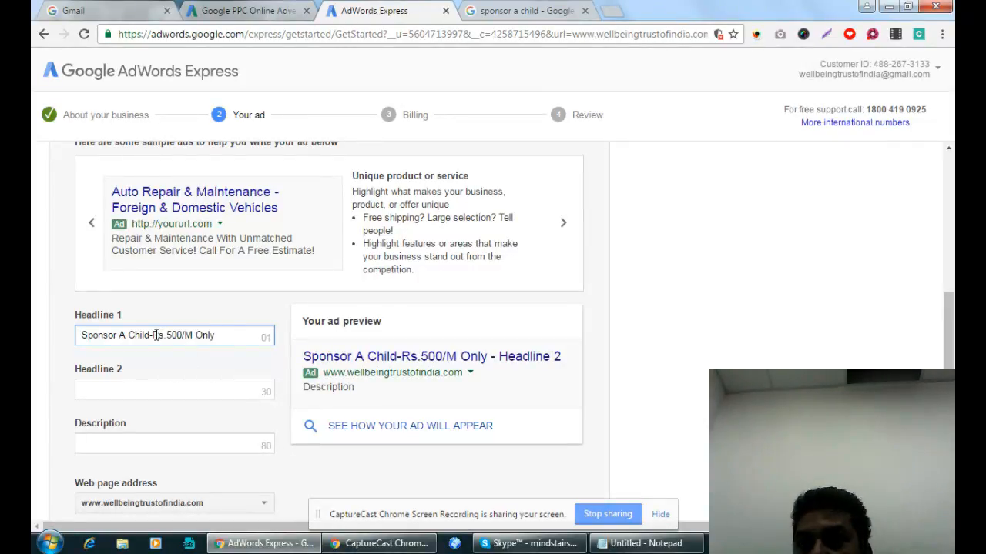
{"action": "left_click", "coordinate": [141, 390]}
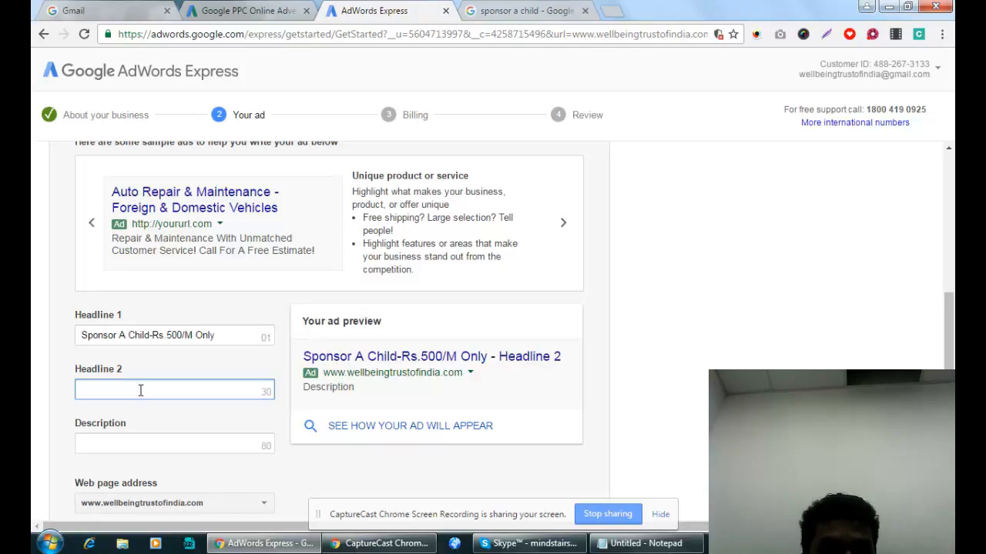
{"action": "key", "text": "ctrl+Tab"}
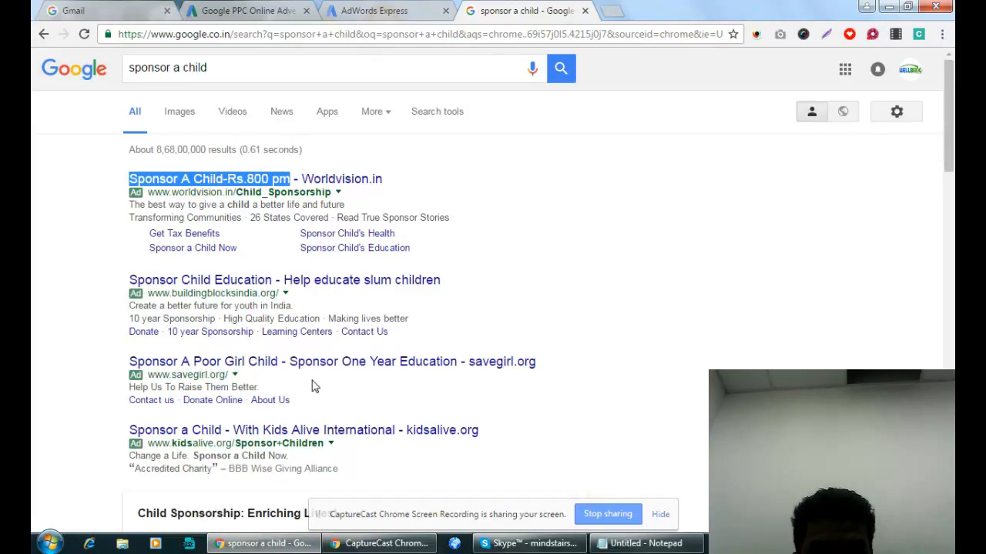
Step: Copy the savegirl.org ad line and URL, then bring the Notepad note forward
{"action": "left_click_drag", "start_coordinate": [293, 354], "coordinate": [316, 360]}
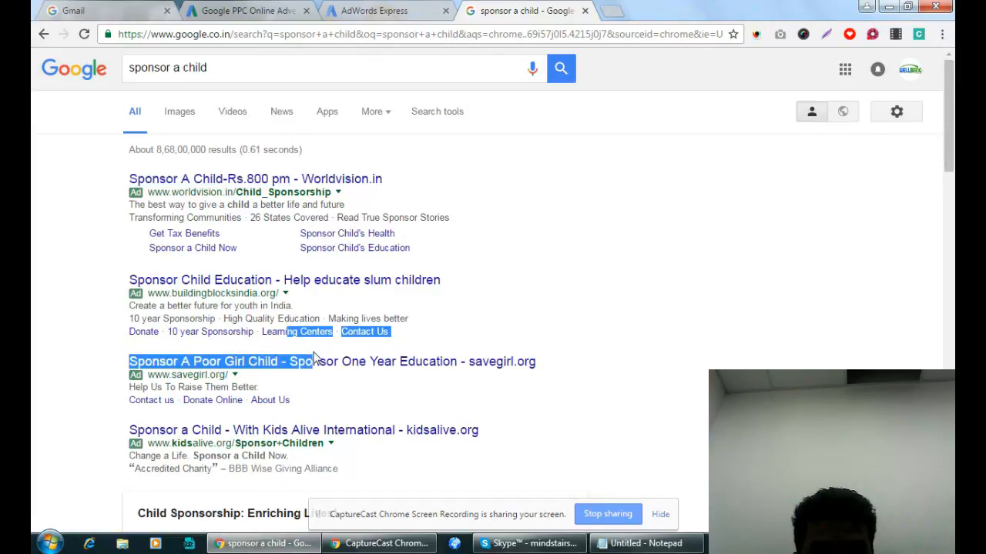
{"action": "left_click", "coordinate": [520, 394]}
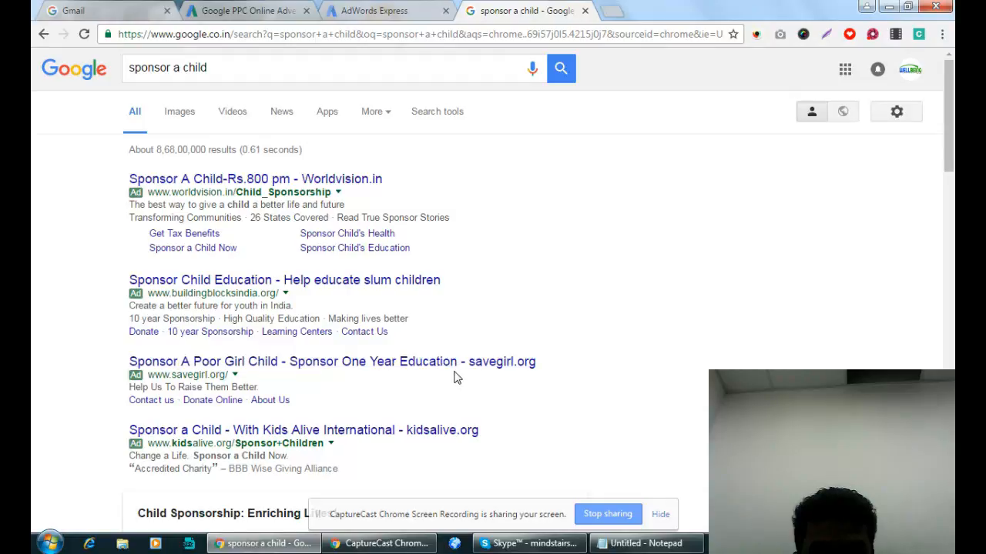
{"action": "left_click_drag", "start_coordinate": [454, 377], "coordinate": [293, 363]}
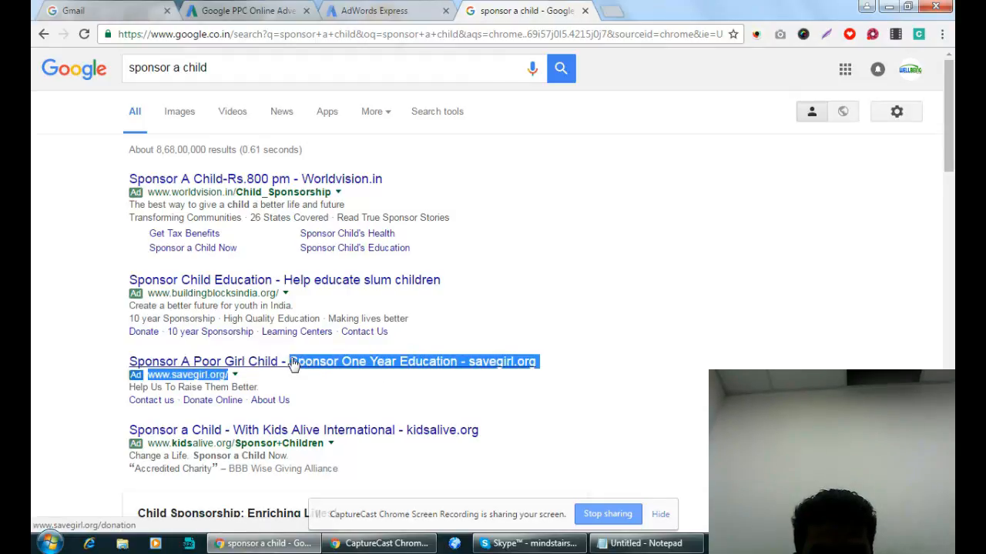
{"action": "left_click", "coordinate": [53, 544]}
{"action": "left_click", "coordinate": [645, 543]}
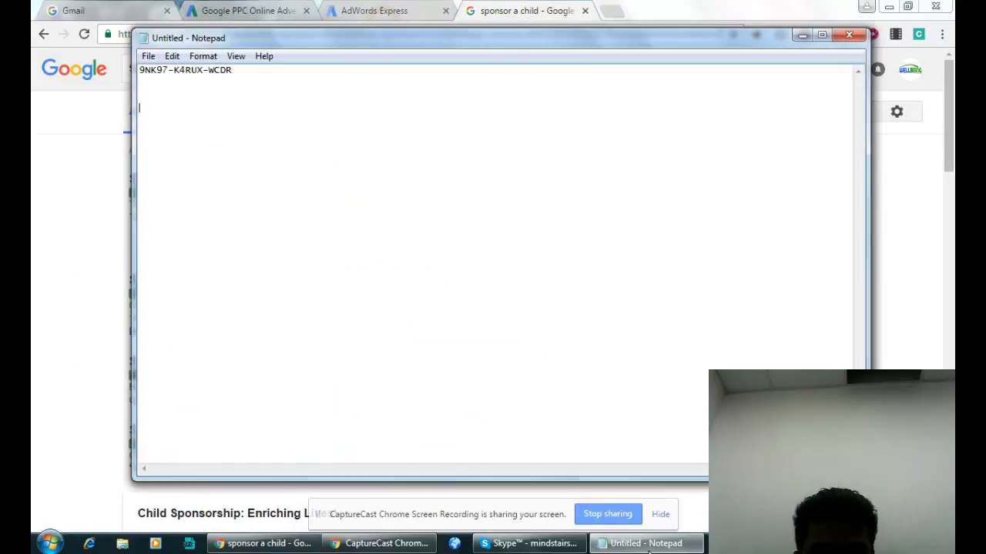
Step: Paste the savegirl ad text into Notepad and copy 'Sponsor One Year Education'
{"action": "type", "text": "Sponsor One Year Education - savegirl.org Adwww.savegirl.org/"}
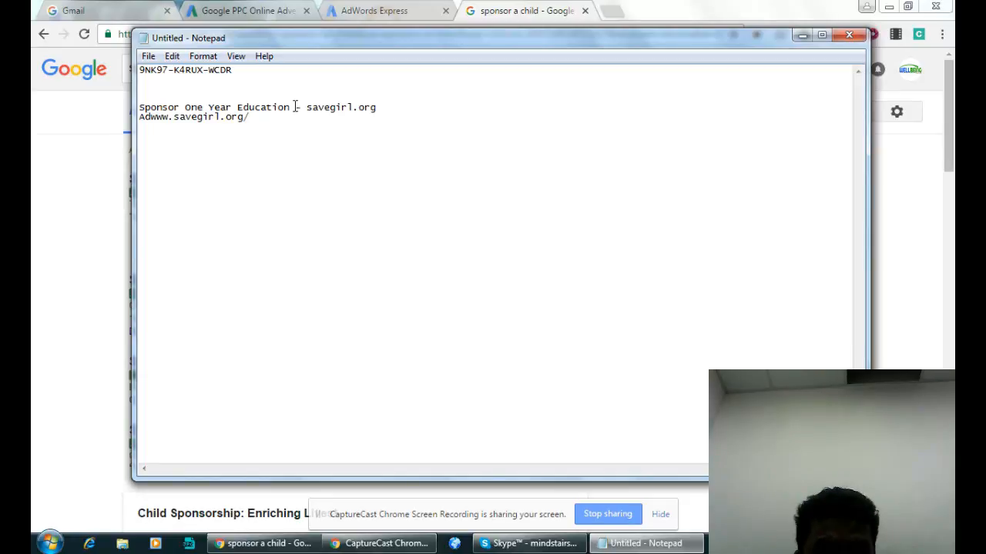
{"action": "left_click_drag", "start_coordinate": [295, 107], "coordinate": [135, 112]}
{"action": "key", "text": "ctrl+c"}
{"action": "key", "text": "alt+Tab"}
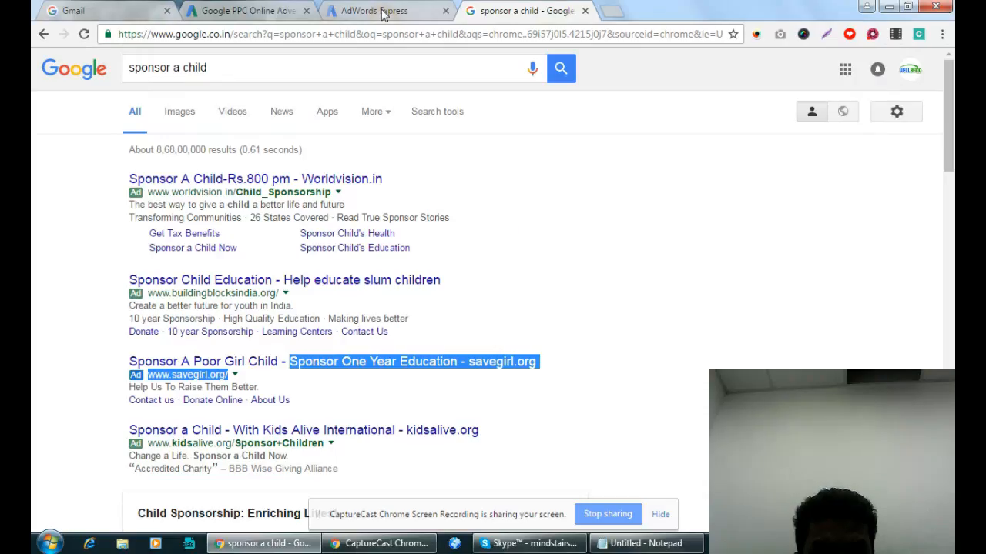
Step: Paste 'Sponsor One Year Education' into Headline 2, rewording it to start 'Give 1' and adding '+Fording'
{"action": "left_click", "coordinate": [262, 11]}
{"action": "left_click", "coordinate": [357, 9]}
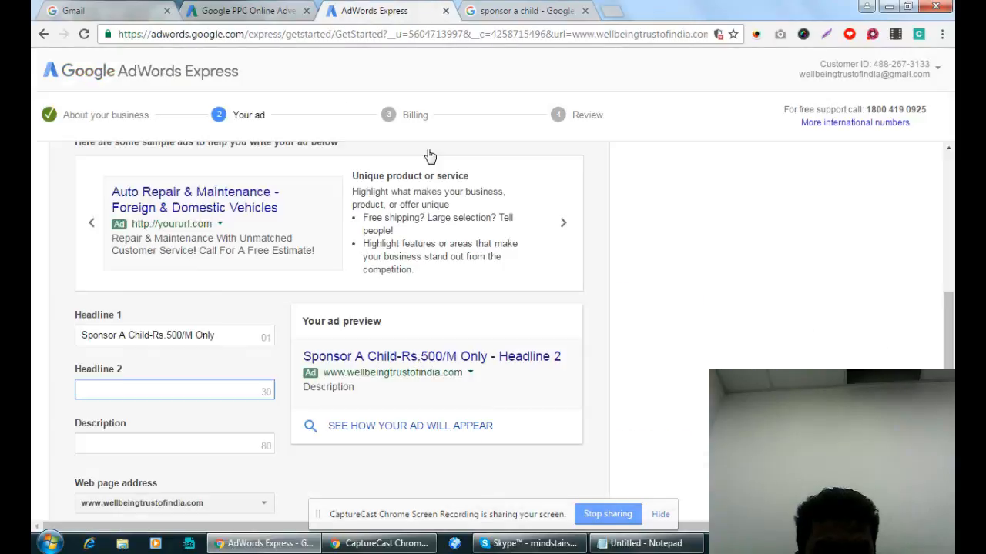
{"action": "left_click", "coordinate": [198, 391]}
{"action": "key", "text": "ctrl+v"}
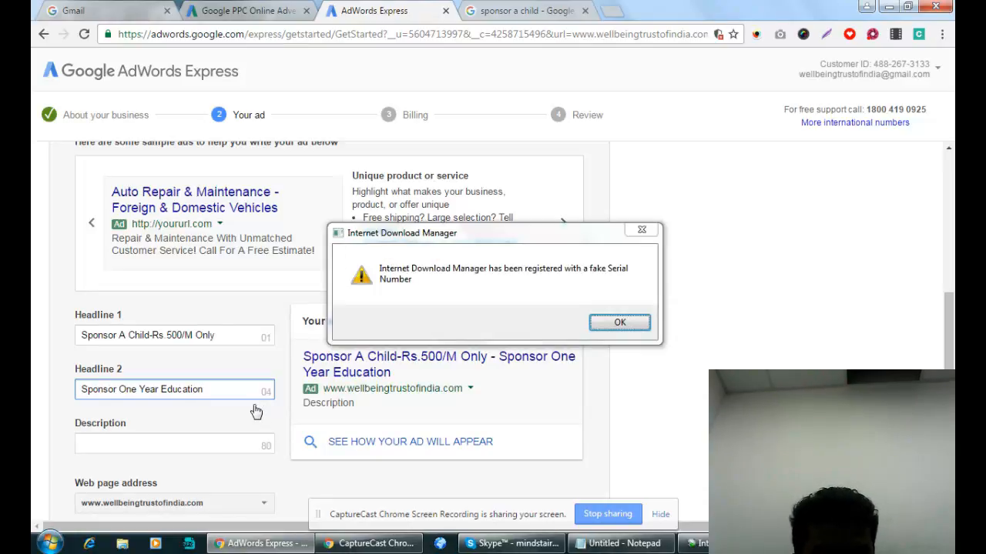
{"action": "left_click", "coordinate": [612, 323]}
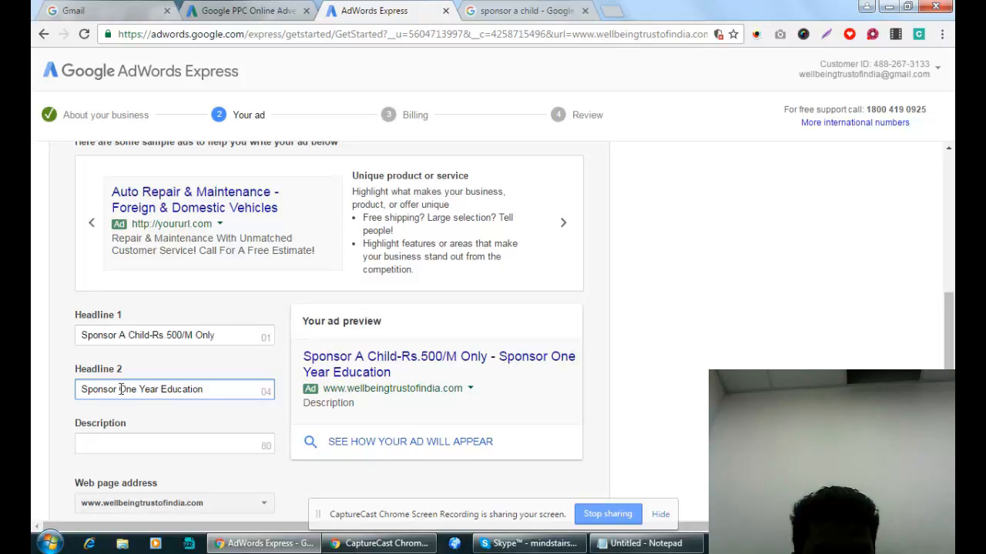
{"action": "left_click_drag", "start_coordinate": [117, 390], "coordinate": [57, 394]}
{"action": "key", "text": "BackSpace"}
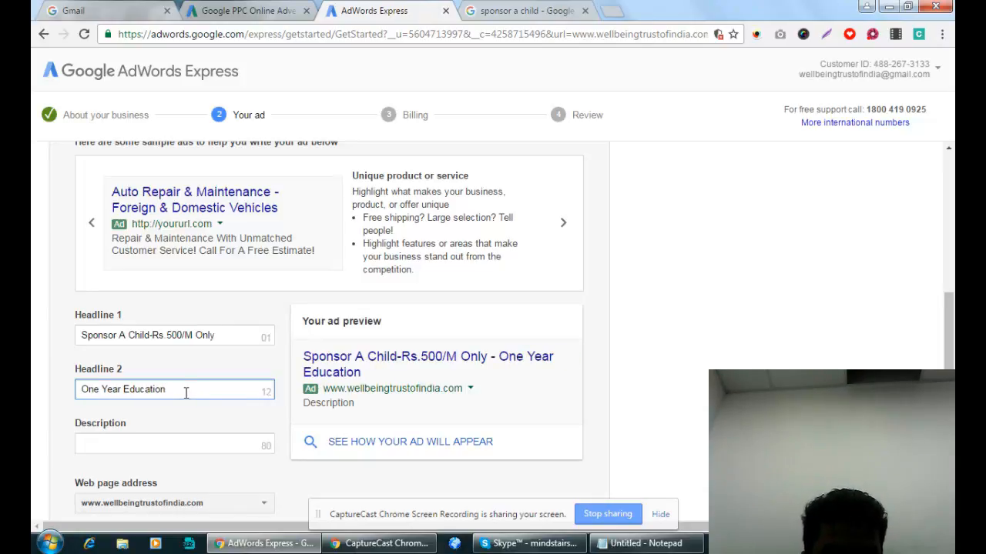
{"action": "type", "text": "+"}
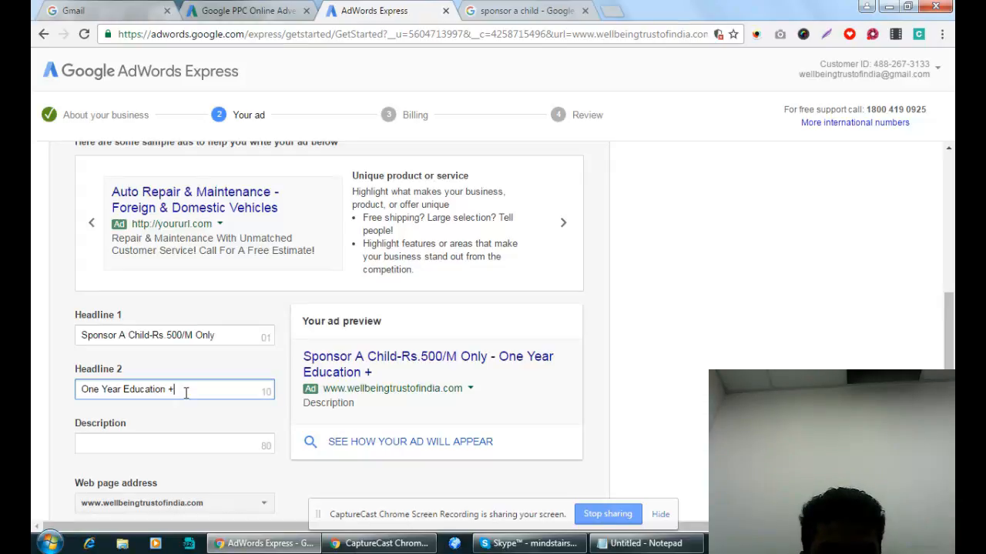
{"action": "type", "text": "For"}
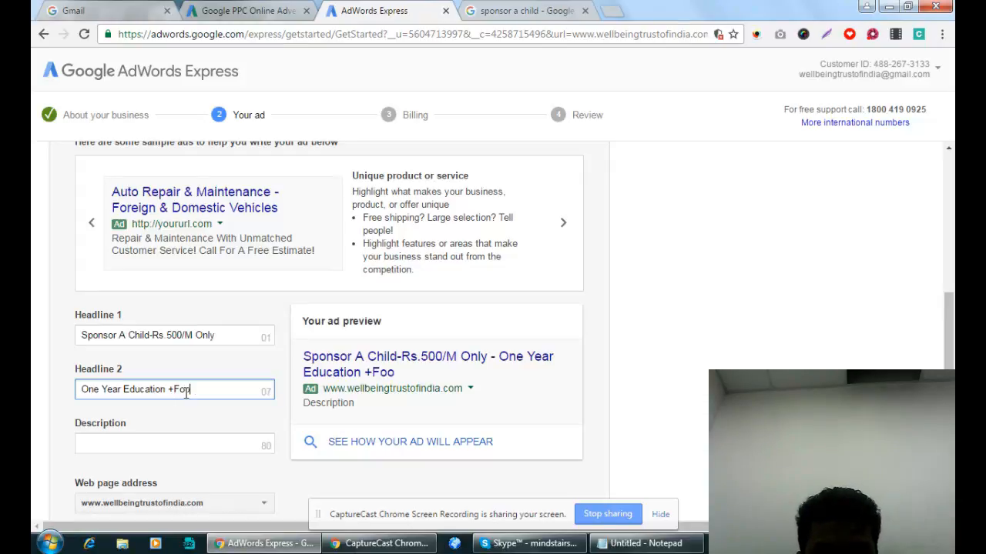
{"action": "type", "text": "ding"}
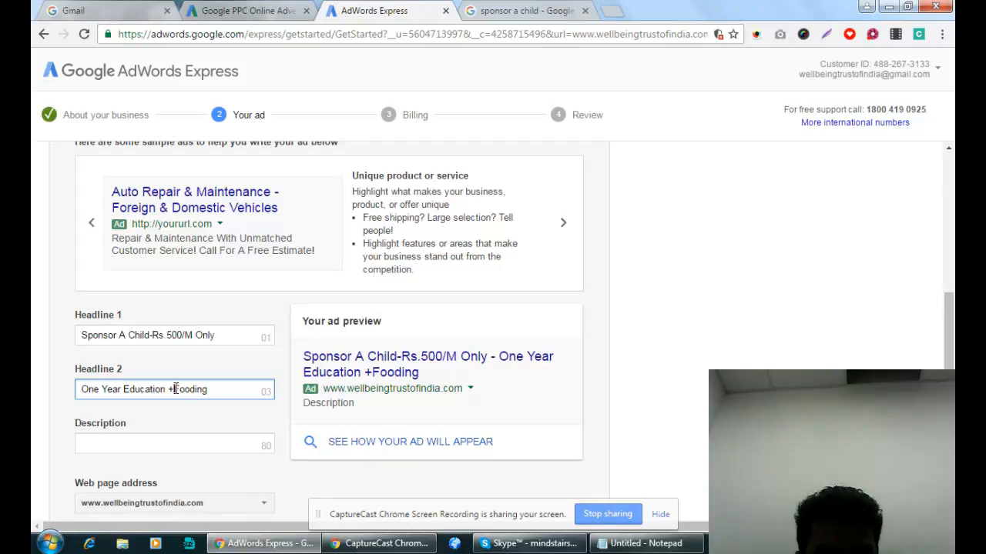
{"action": "left_click", "coordinate": [176, 388]}
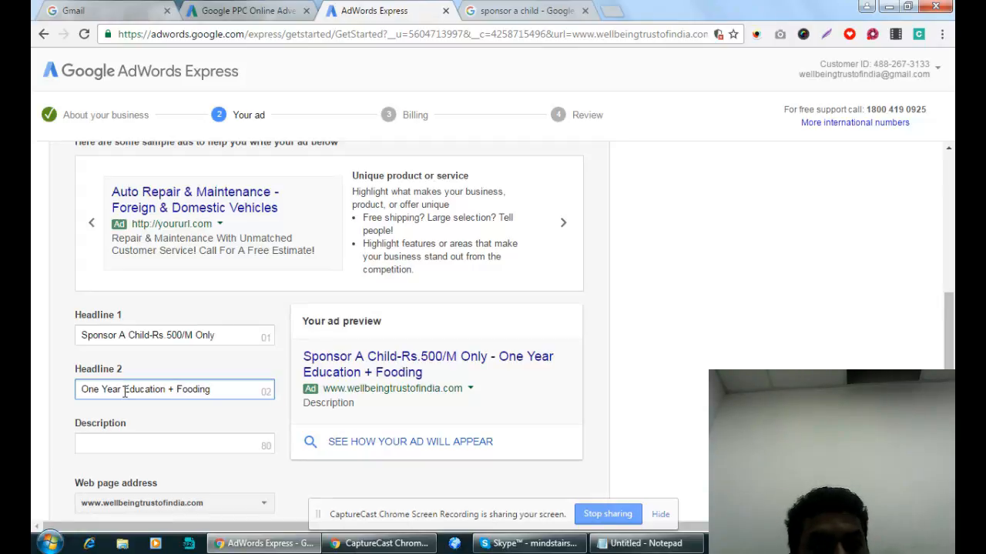
{"action": "double_click", "coordinate": [97, 390]}
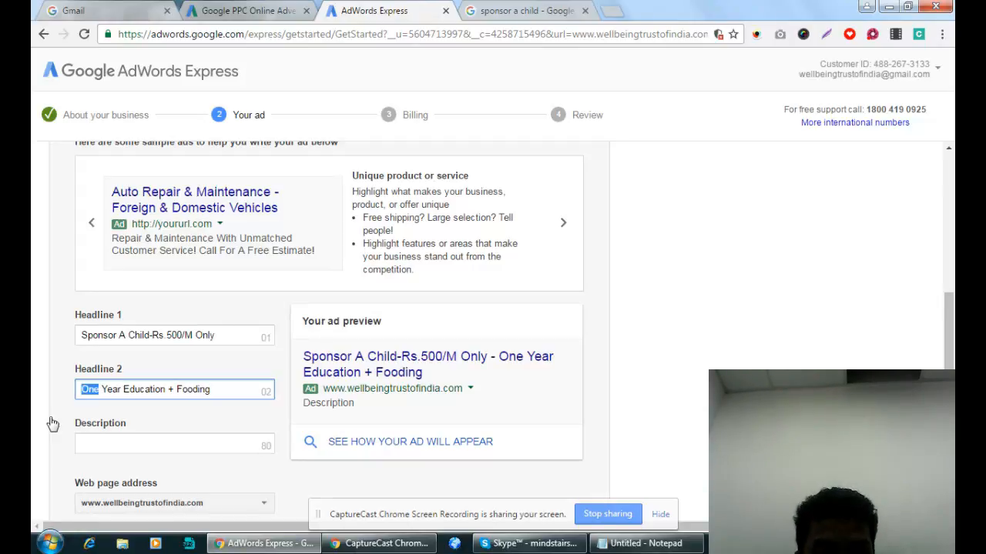
{"action": "type", "text": "Give 1"}
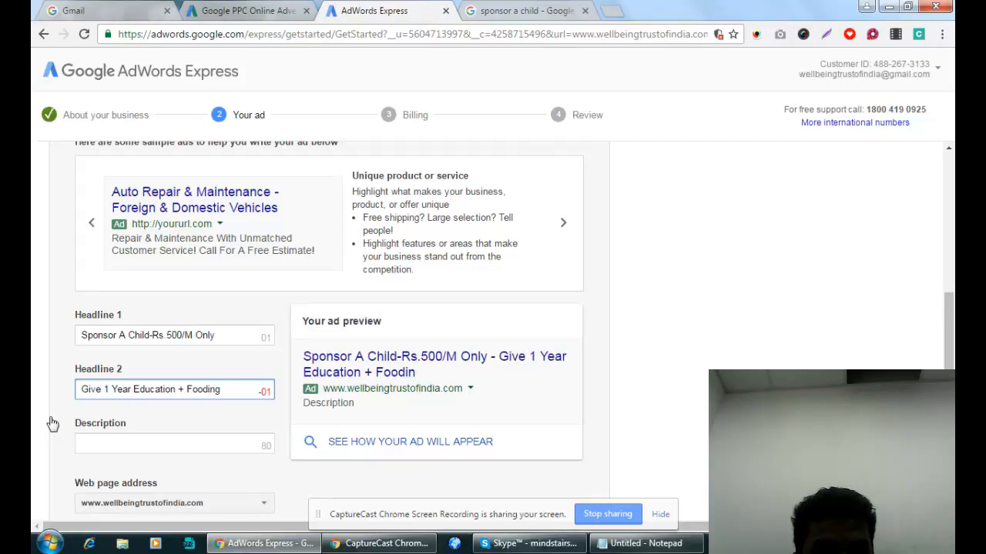
Step: Shorten 'Year' to 'Yr' and turn the food word into 'Foods.' in Headline 2
{"action": "left_click", "coordinate": [128, 389]}
{"action": "key", "text": "BackSpace"}
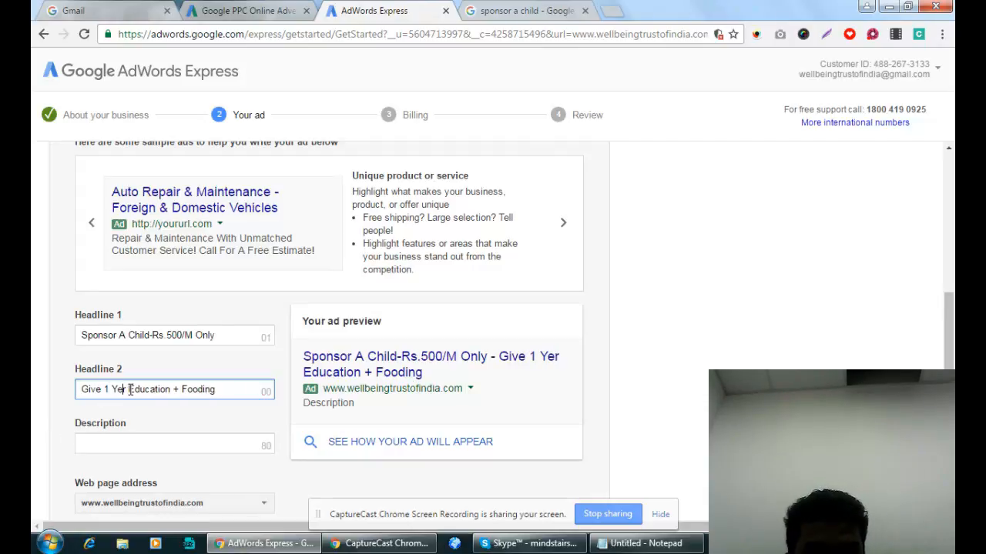
{"action": "key", "text": "BackSpace"}
{"action": "key", "text": "BackSpace"}
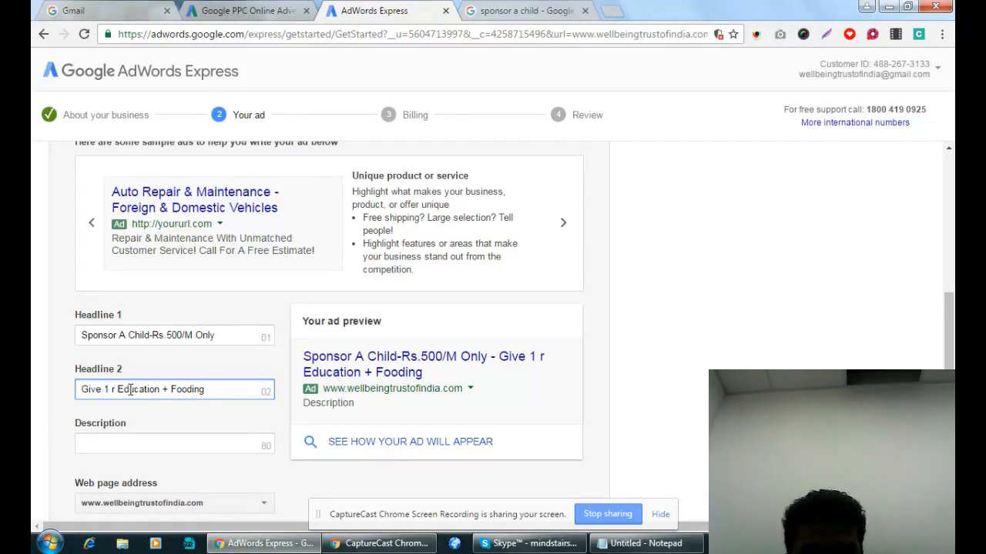
{"action": "type", "text": "Y"}
{"action": "left_click", "coordinate": [212, 394]}
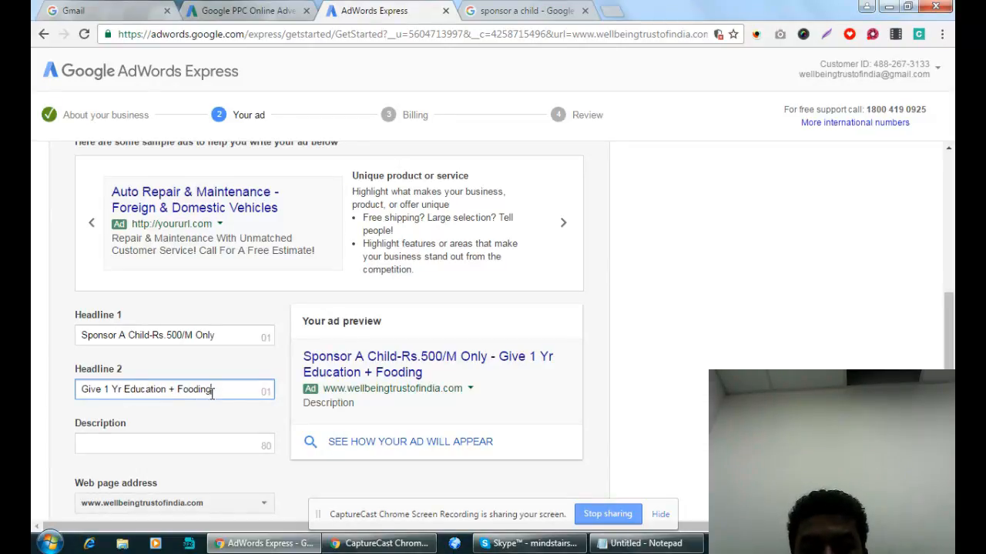
{"action": "type", "text": "."}
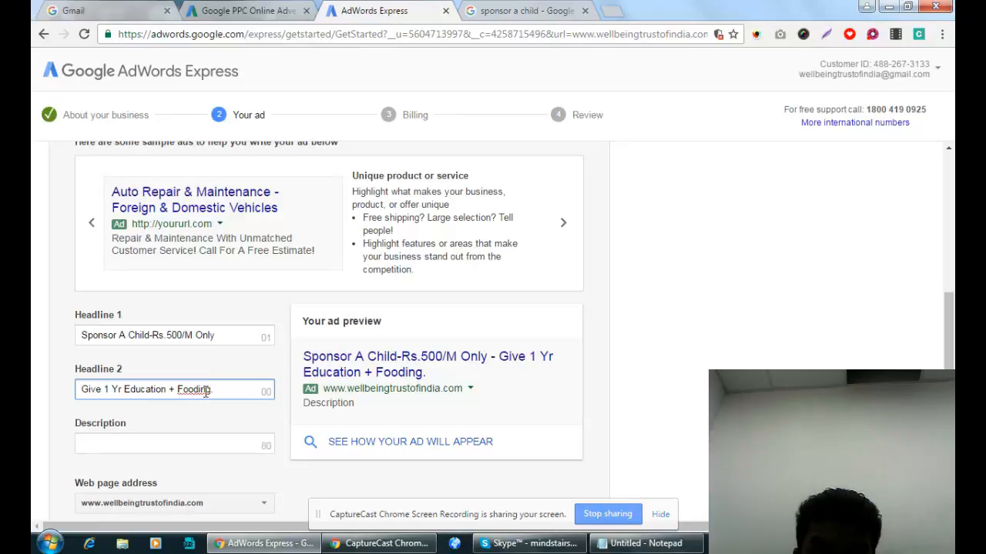
{"action": "right_click", "coordinate": [194, 391]}
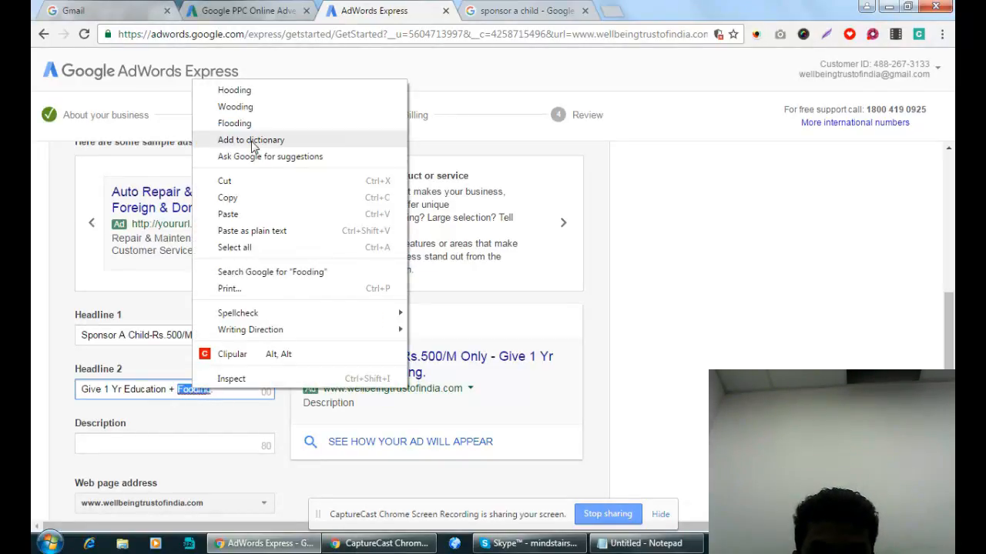
{"action": "left_click", "coordinate": [203, 416]}
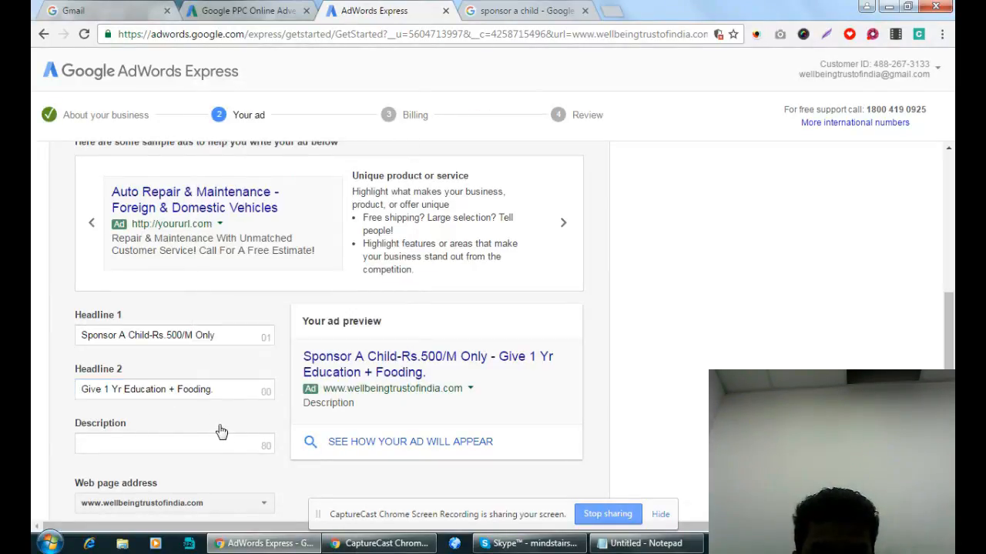
{"action": "left_click", "coordinate": [252, 388]}
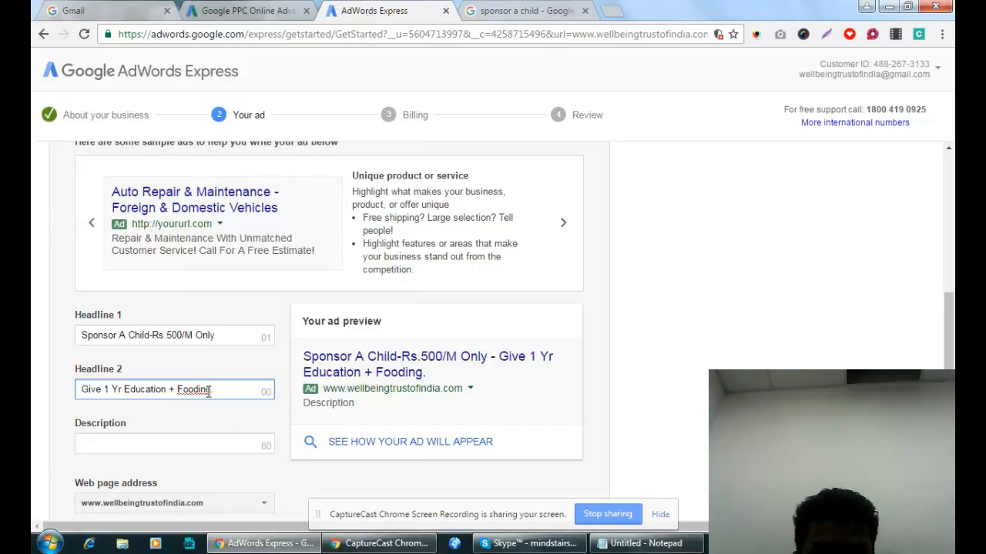
{"action": "left_click_drag", "start_coordinate": [213, 390], "coordinate": [199, 390]}
{"action": "type", "text": "s"}
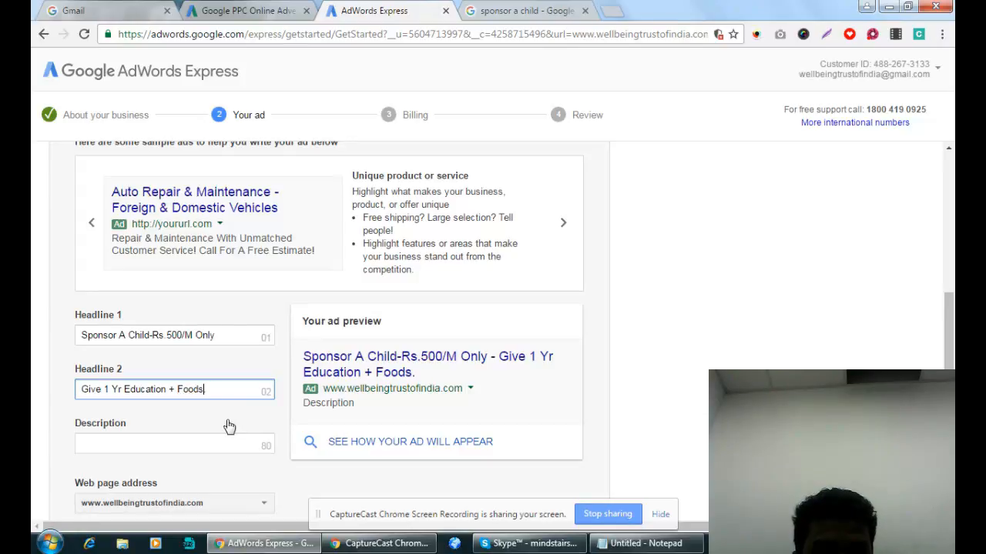
Step: Fix the plus-sign spacing so Headline 2 reads 'Give 1 Yr Education + Foods.'
{"action": "left_click", "coordinate": [171, 389]}
{"action": "key", "text": "BackSpace"}
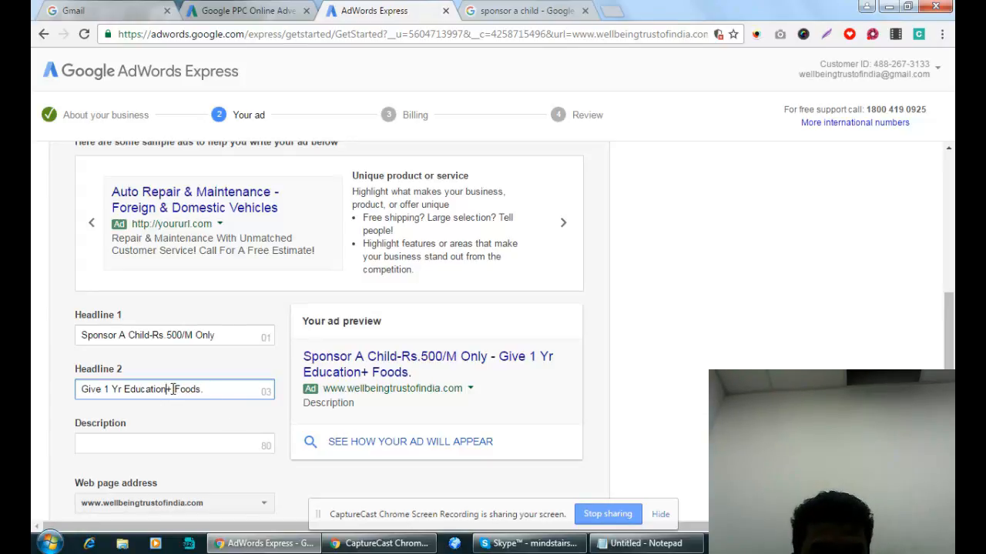
{"action": "key", "text": "Delete"}
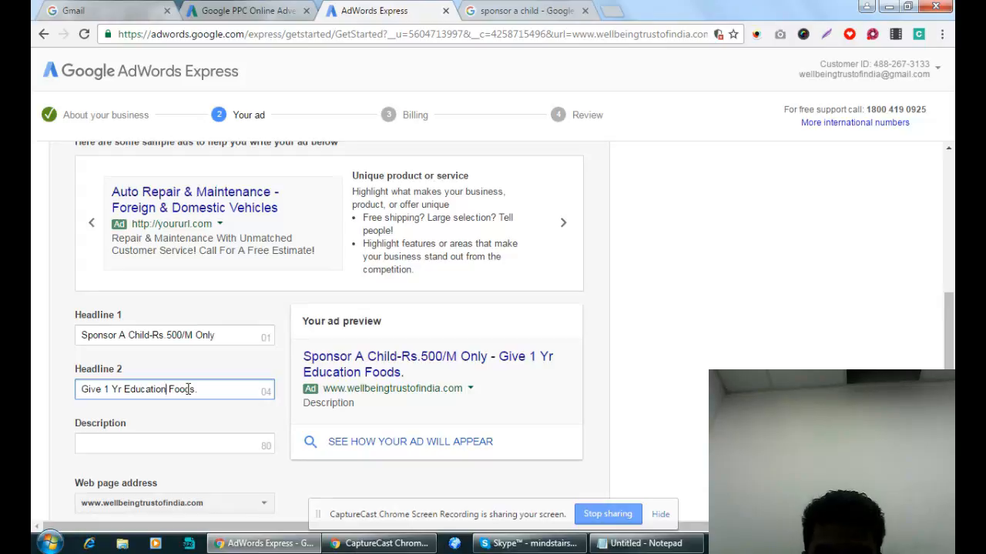
{"action": "type", "text": "+"}
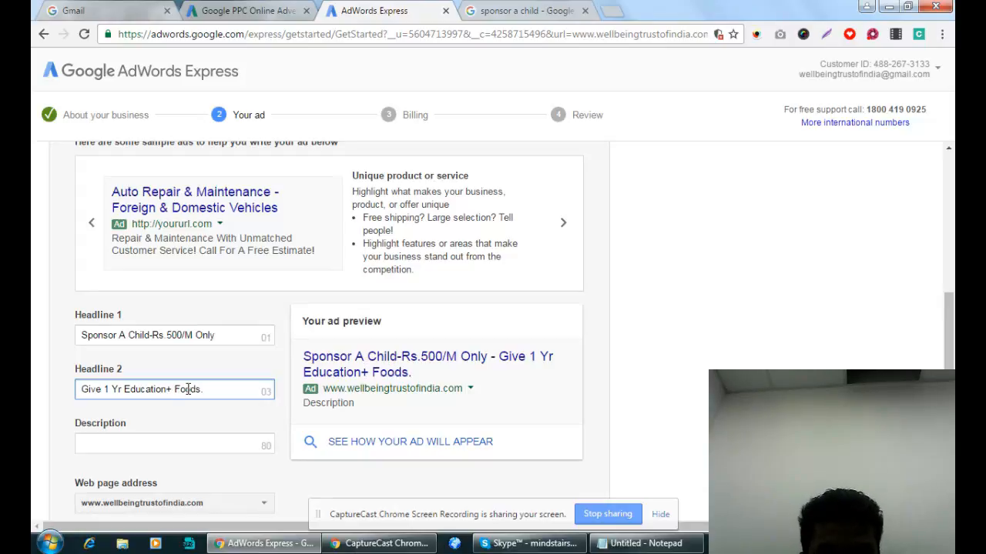
{"action": "key", "text": "Delete"}
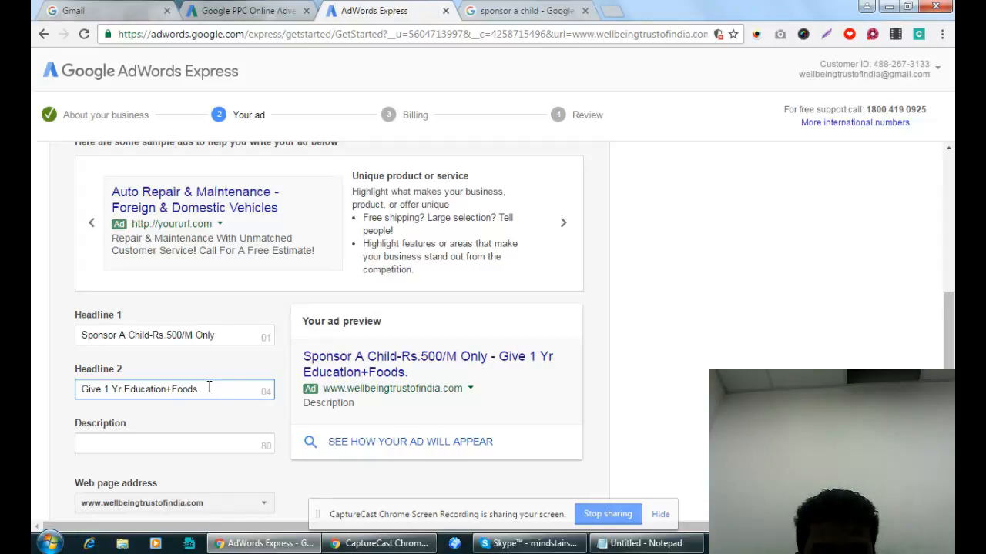
{"action": "left_click", "coordinate": [168, 390]}
{"action": "left_click", "coordinate": [174, 391]}
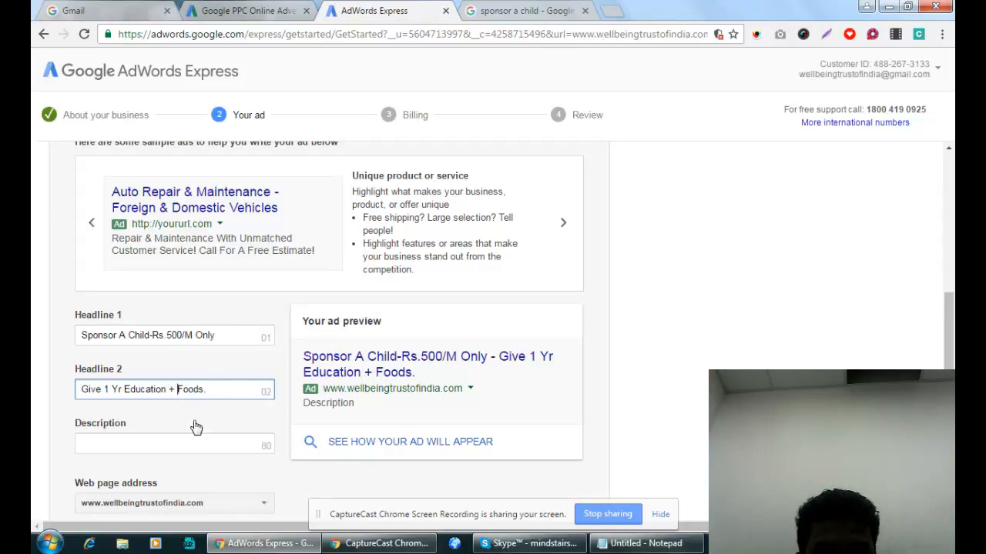
{"action": "left_click", "coordinate": [551, 12]}
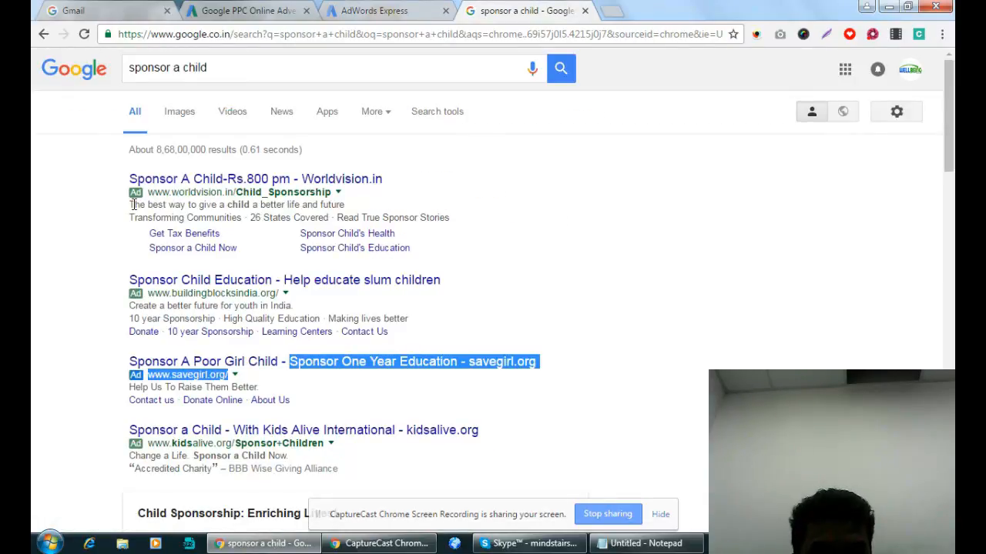
Step: Copy the first competitor ad's description line into the empty Description, ending with a period
{"action": "left_click_drag", "start_coordinate": [131, 204], "coordinate": [345, 207]}
{"action": "key", "text": "ctrl+c"}
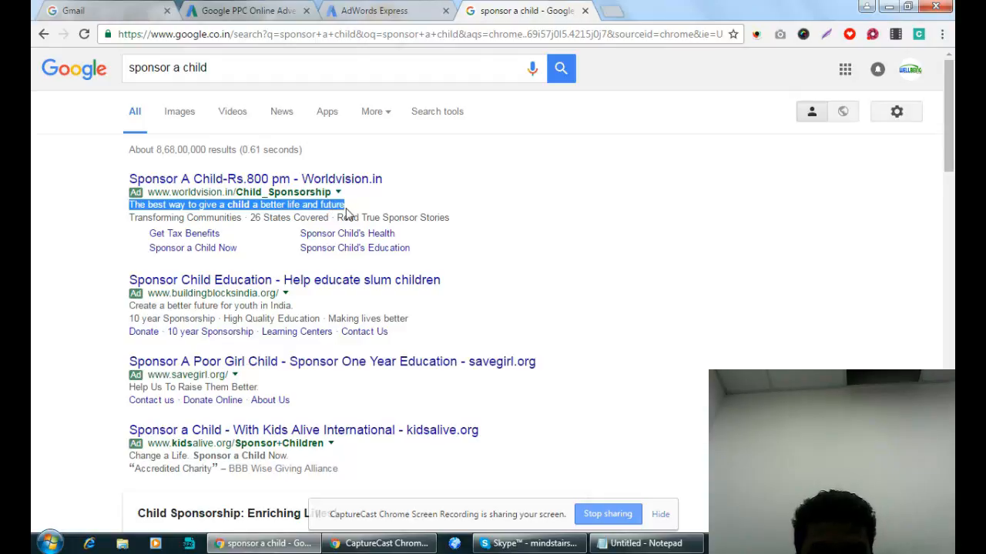
{"action": "left_click", "coordinate": [374, 8]}
{"action": "left_click", "coordinate": [247, 9]}
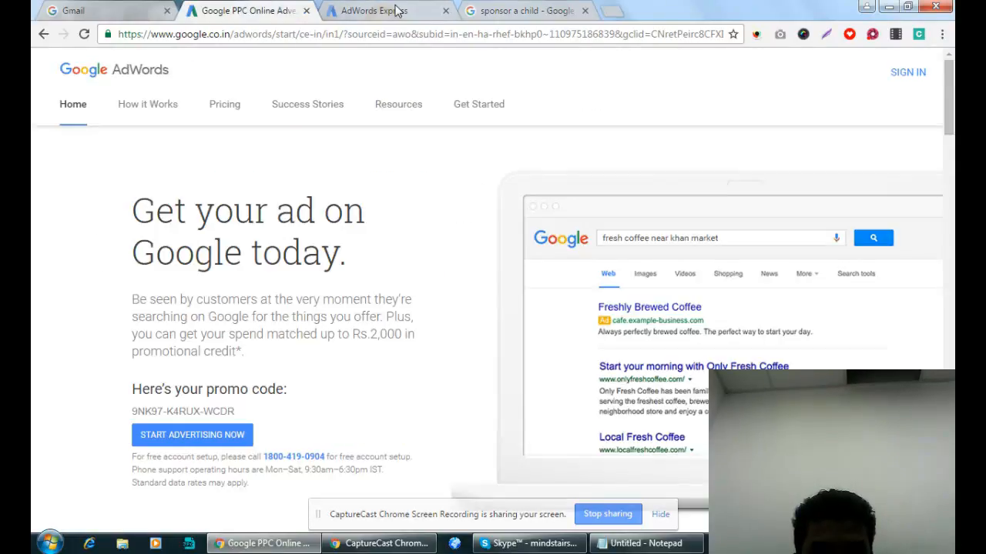
{"action": "left_click", "coordinate": [398, 10]}
{"action": "left_click", "coordinate": [136, 444]}
{"action": "key", "text": "ctrl+v"}
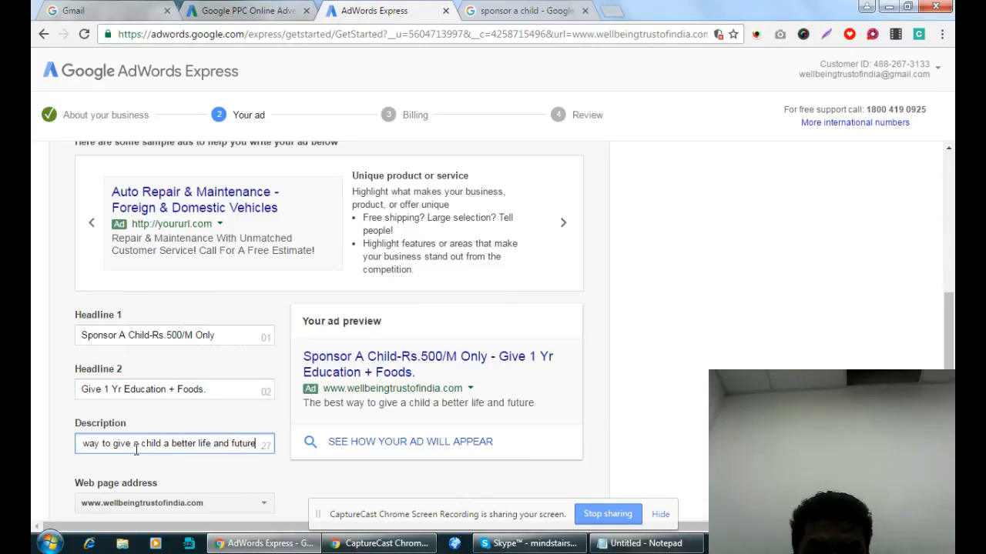
{"action": "type", "text": "."}
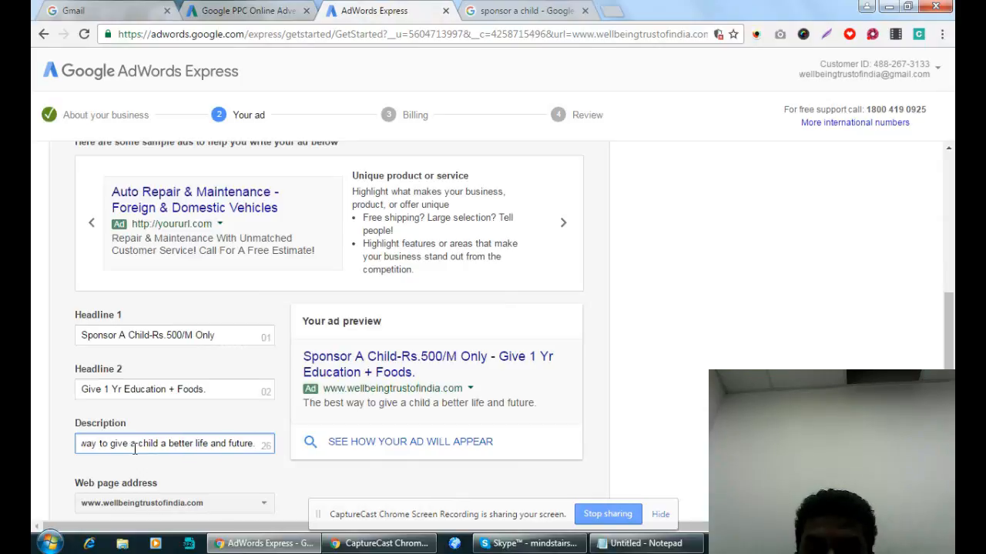
Step: Append the competitor line 'Help Us To Raise Them Better' to the Description
{"action": "left_click", "coordinate": [524, 11]}
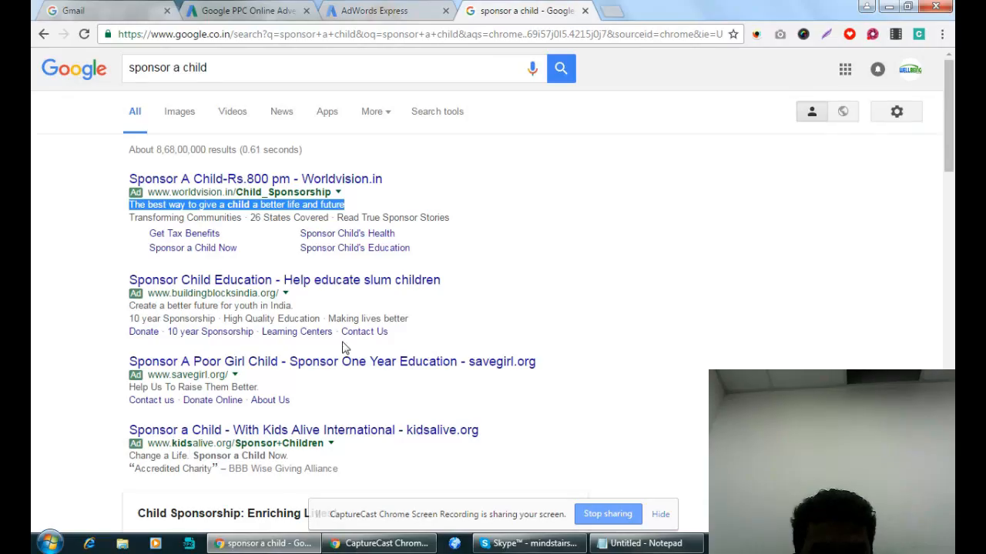
{"action": "scroll", "coordinate": [345, 349], "scroll_direction": "down", "scroll_amount": 2}
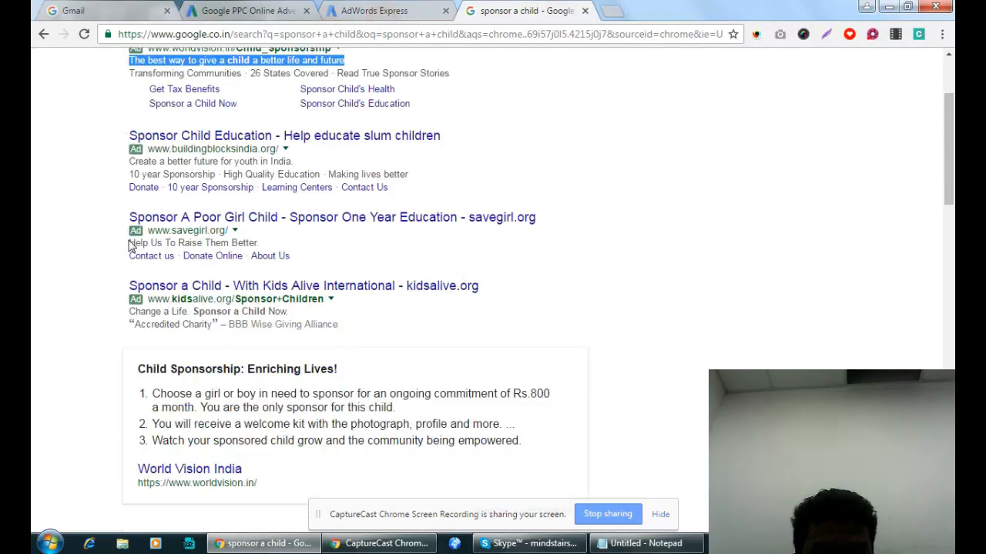
{"action": "left_click_drag", "start_coordinate": [128, 243], "coordinate": [261, 244]}
{"action": "key", "text": "ctrl+c"}
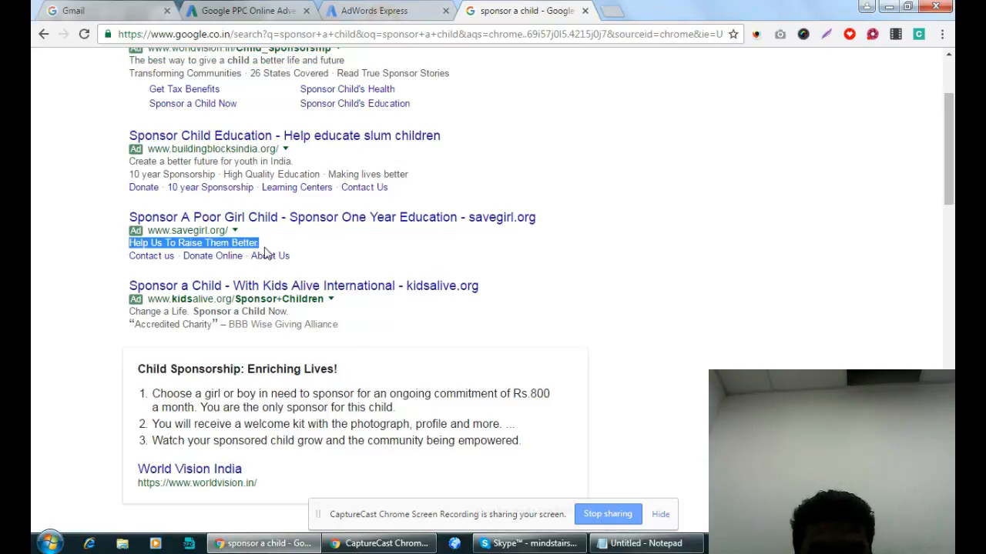
{"action": "left_click", "coordinate": [277, 10]}
{"action": "left_click", "coordinate": [385, 9]}
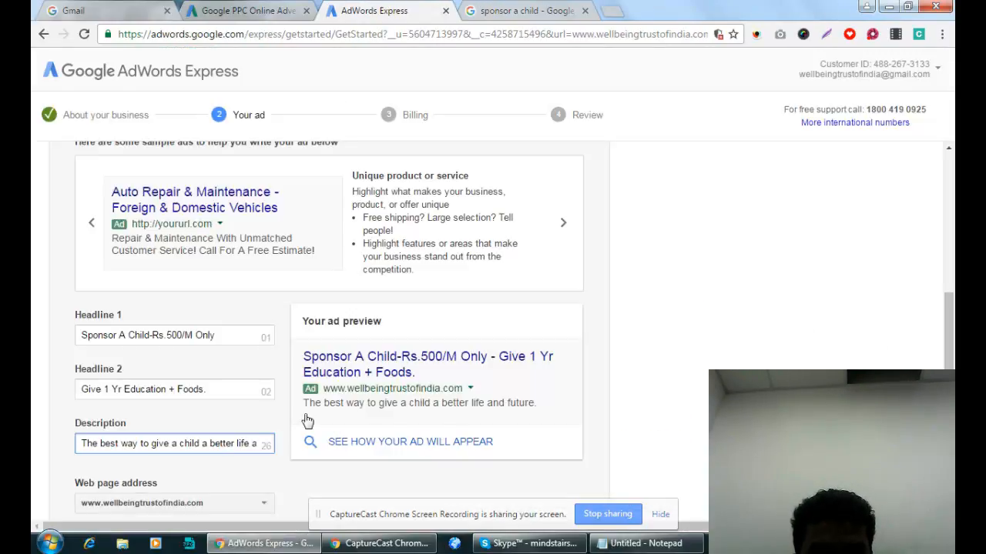
{"action": "left_click_drag", "start_coordinate": [241, 444], "coordinate": [278, 444]}
{"action": "left_click", "coordinate": [260, 443]}
{"action": "key", "text": "ctrl+v"}
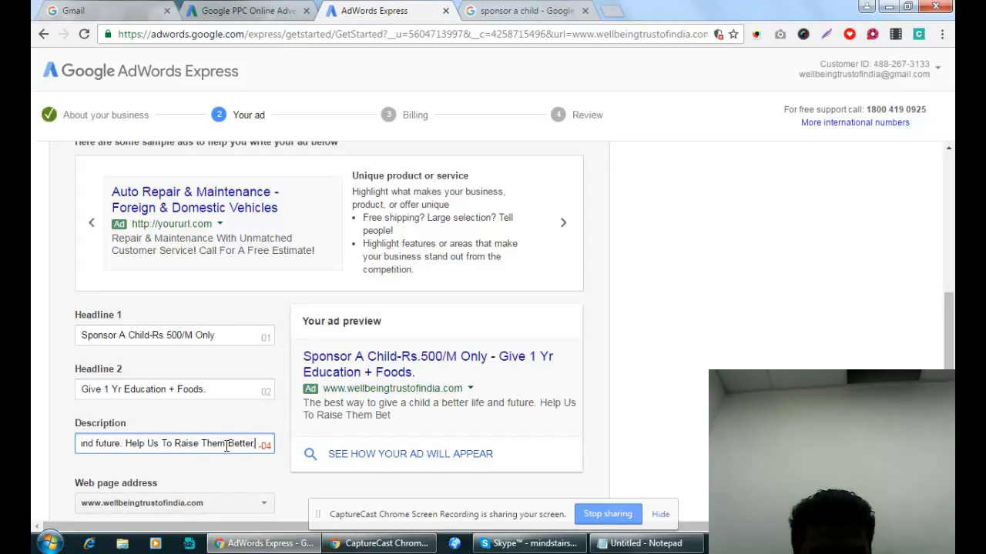
Step: Trim the Description: drop the space after 'future.', change 'and' to '&', remove the trailing period
{"action": "left_click", "coordinate": [127, 445]}
{"action": "key", "text": "BackSpace"}
{"action": "key", "text": "ctrl+a"}
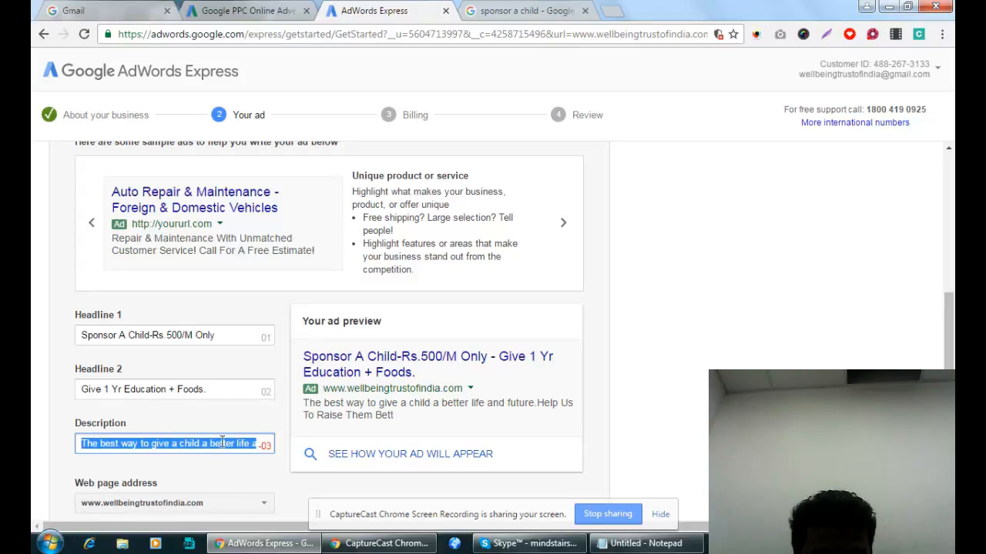
{"action": "mouse_move", "coordinate": [222, 443]}
{"action": "left_mouse_down"}
{"action": "mouse_move", "coordinate": [259, 444]}
{"action": "mouse_move", "coordinate": [223, 445]}
{"action": "left_mouse_up"}
{"action": "left_click", "coordinate": [221, 446]}
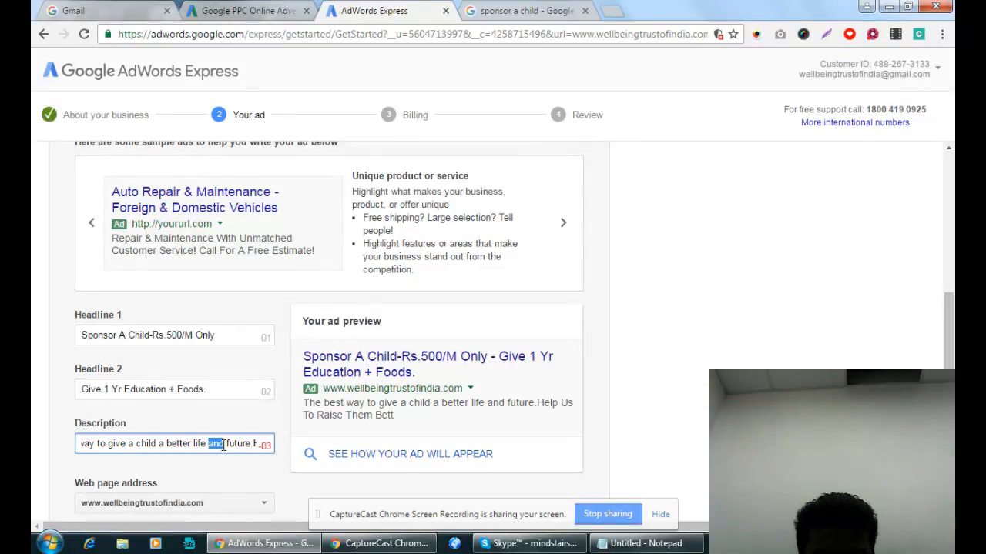
{"action": "type", "text": "&"}
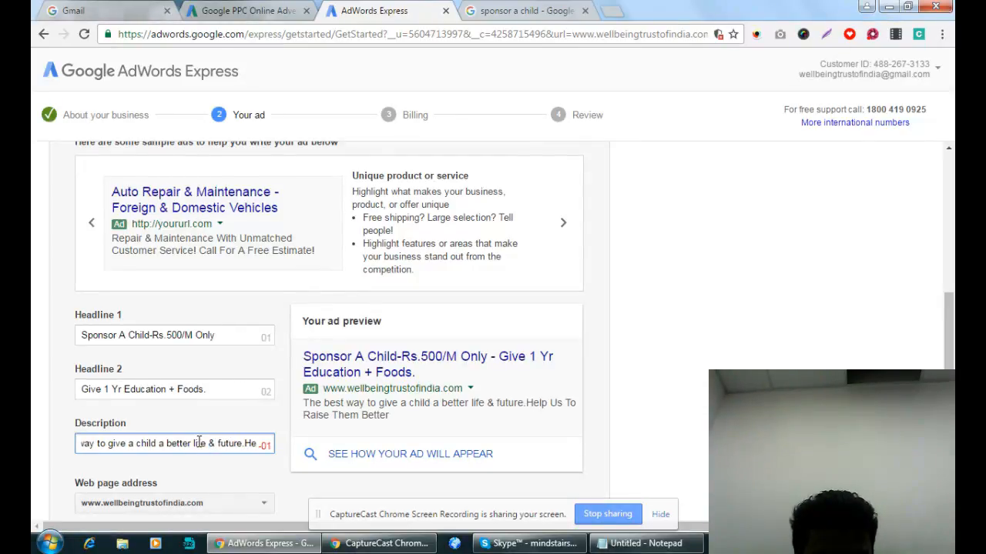
{"action": "left_click_drag", "start_coordinate": [198, 443], "coordinate": [255, 447]}
{"action": "left_click", "coordinate": [174, 446]}
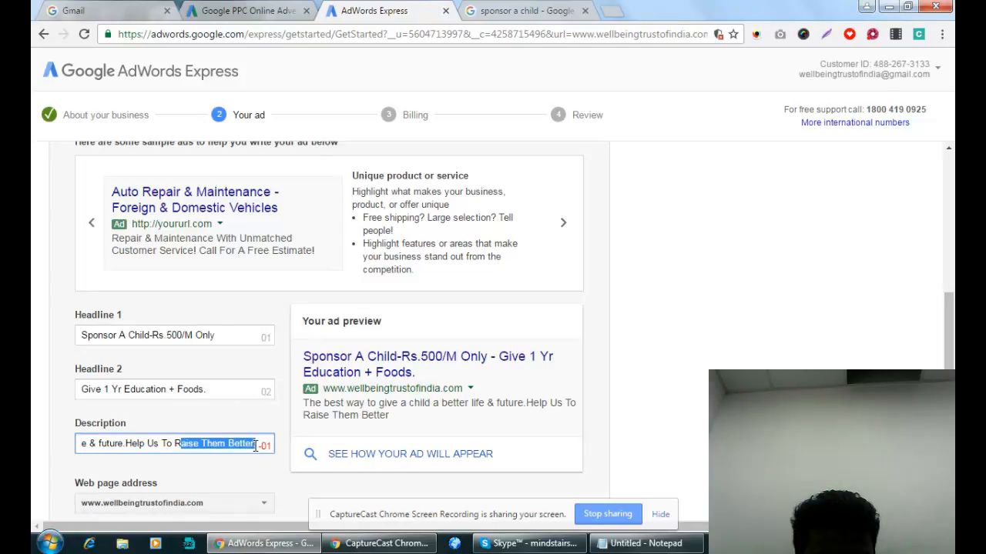
{"action": "left_click", "coordinate": [256, 446]}
{"action": "triple_click", "coordinate": [258, 446]}
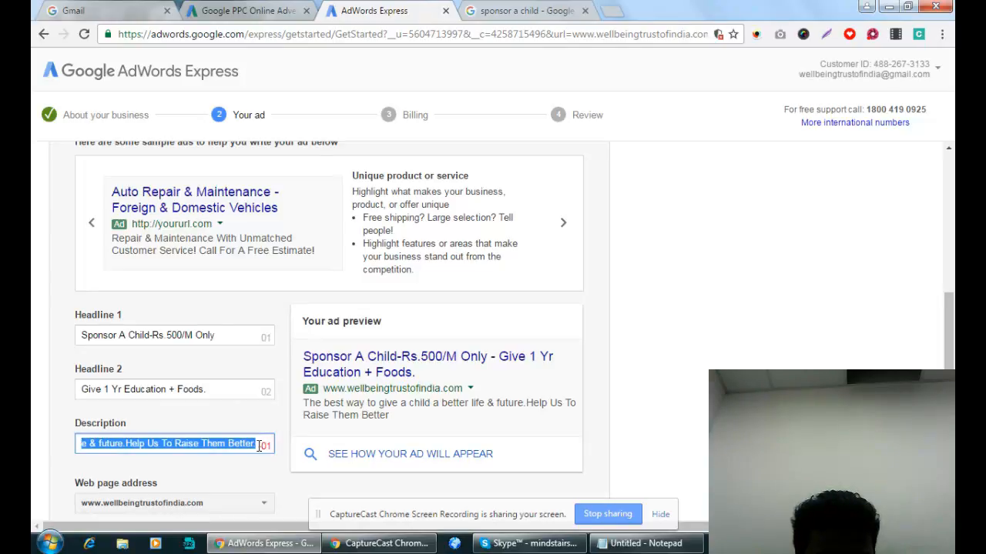
{"action": "left_click", "coordinate": [258, 446]}
{"action": "key", "text": "BackSpace"}
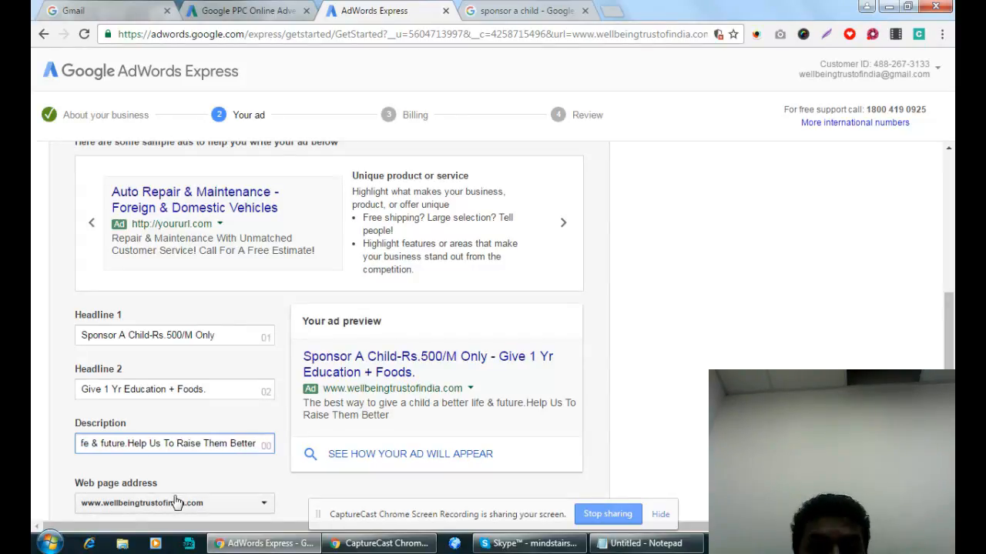
Step: Keep the business website as the ad's web page address and save the ad text
{"action": "scroll", "coordinate": [368, 479], "scroll_direction": "down", "scroll_amount": 1}
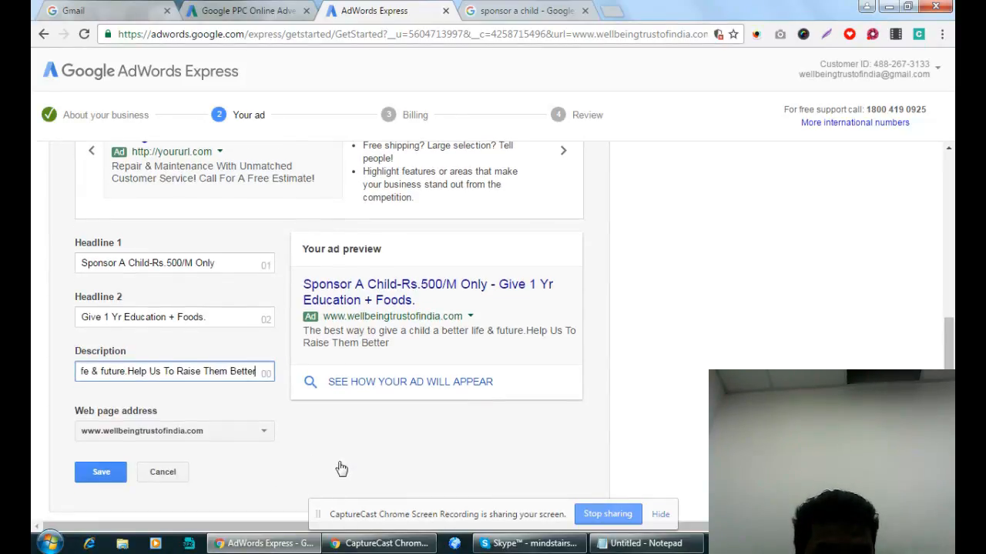
{"action": "scroll", "coordinate": [297, 457], "scroll_direction": "down", "scroll_amount": 1}
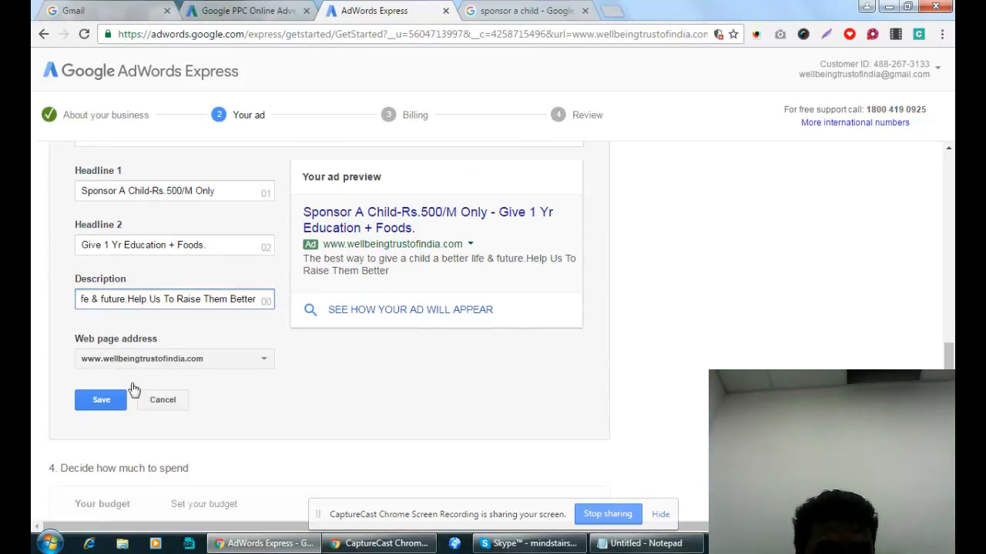
{"action": "left_click", "coordinate": [240, 362]}
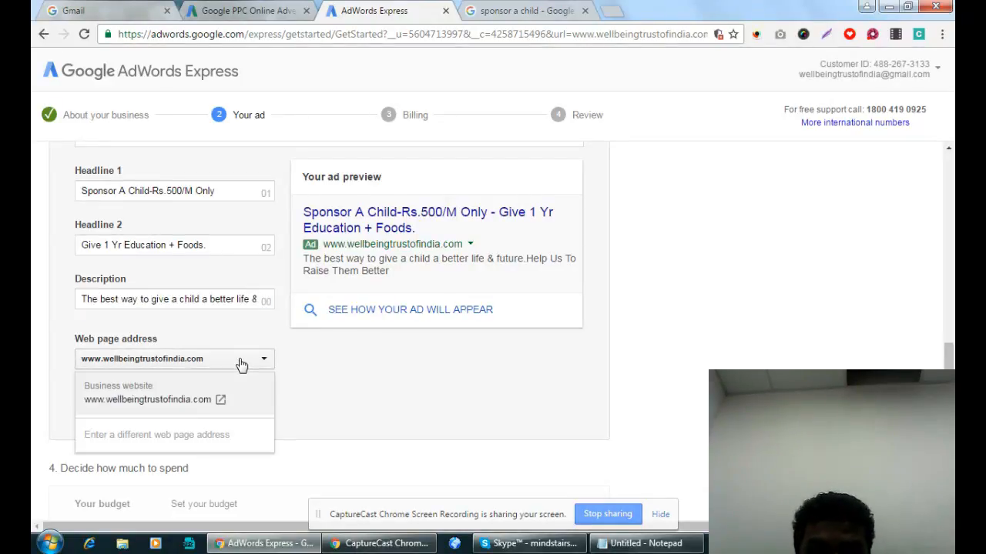
{"action": "left_click", "coordinate": [339, 395]}
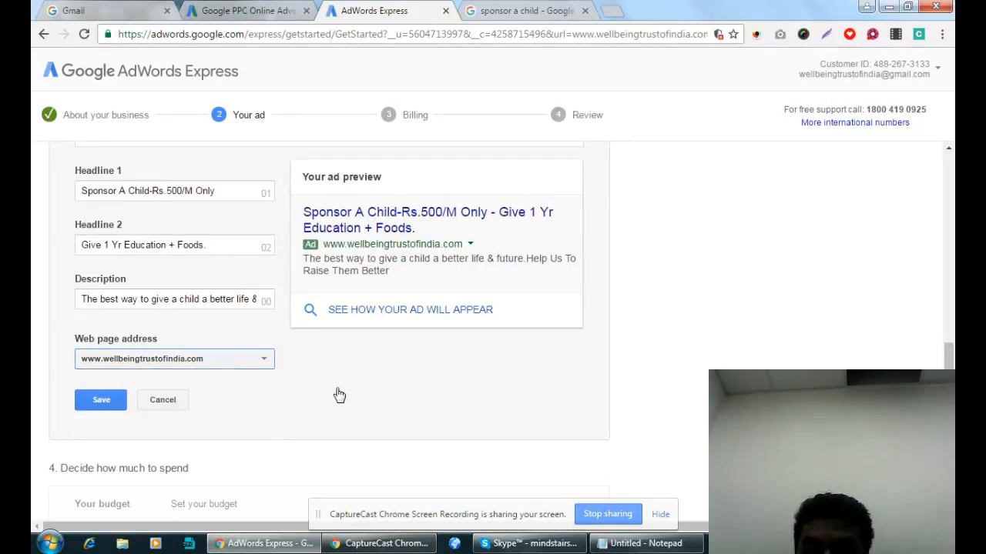
{"action": "left_click", "coordinate": [100, 402]}
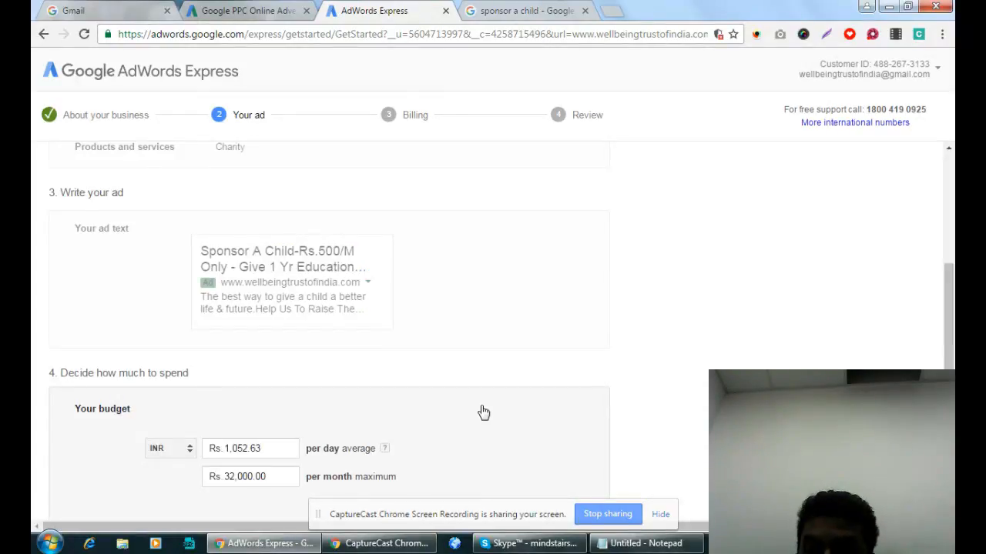
Step: Set the daily budget to Rs. 100 and save it
{"action": "scroll", "coordinate": [484, 413], "scroll_direction": "down", "scroll_amount": 2}
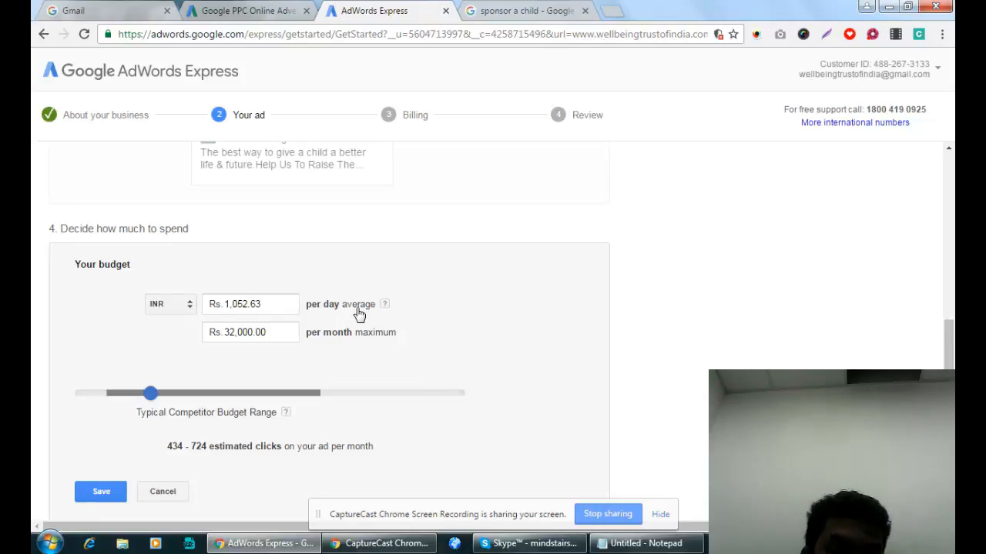
{"action": "left_click", "coordinate": [262, 306]}
{"action": "left_click_drag", "start_coordinate": [268, 307], "coordinate": [223, 307]}
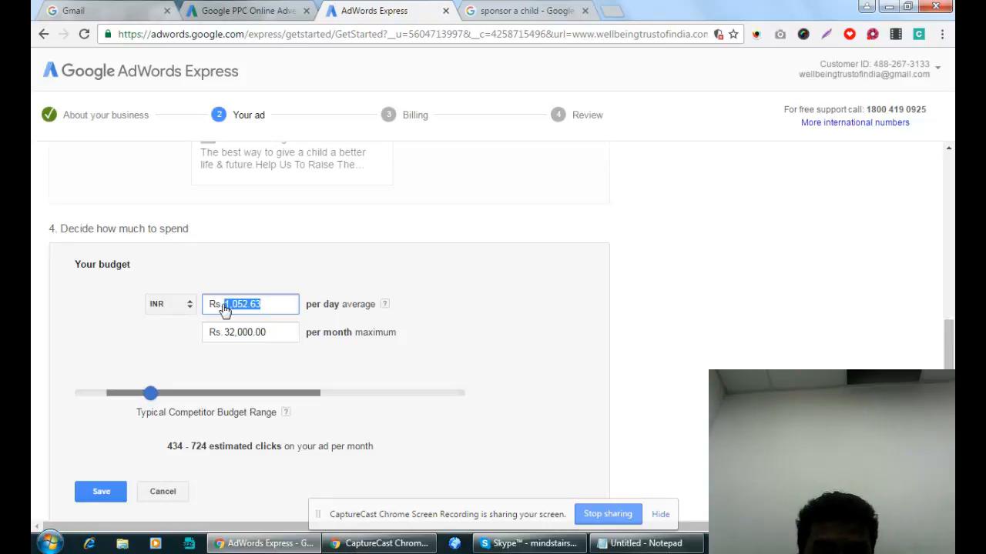
{"action": "type", "text": "100"}
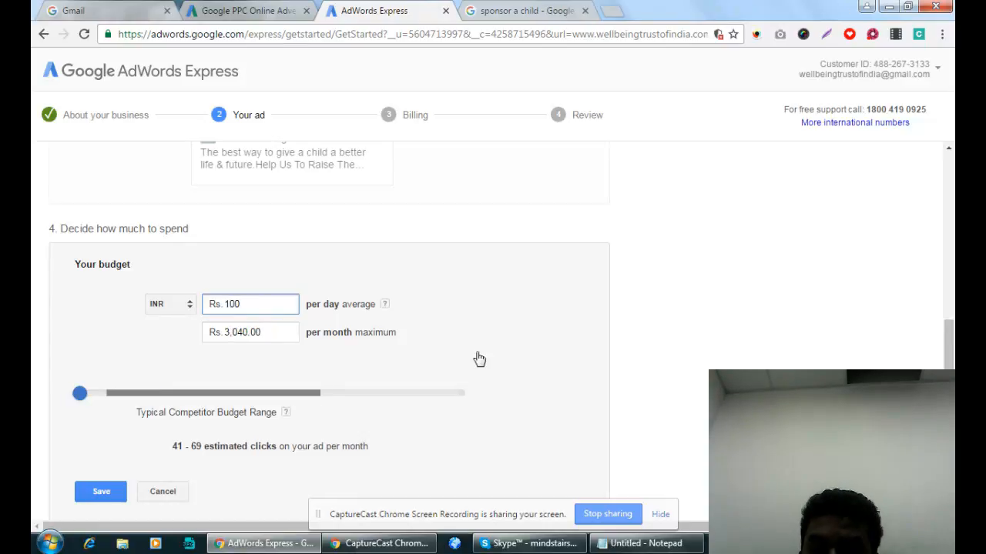
{"action": "left_click", "coordinate": [479, 359]}
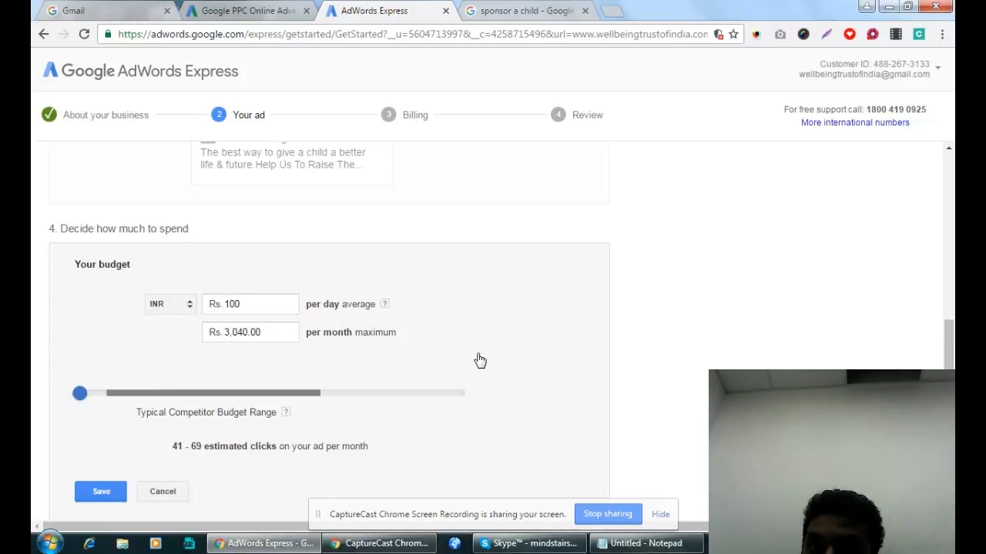
{"action": "scroll", "coordinate": [479, 360], "scroll_direction": "down", "scroll_amount": 1}
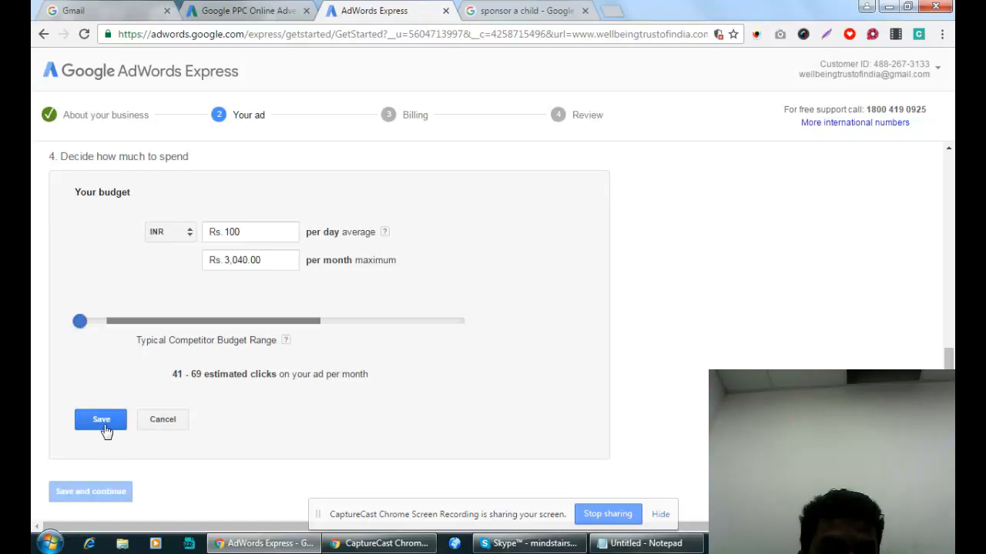
{"action": "left_click", "coordinate": [105, 429]}
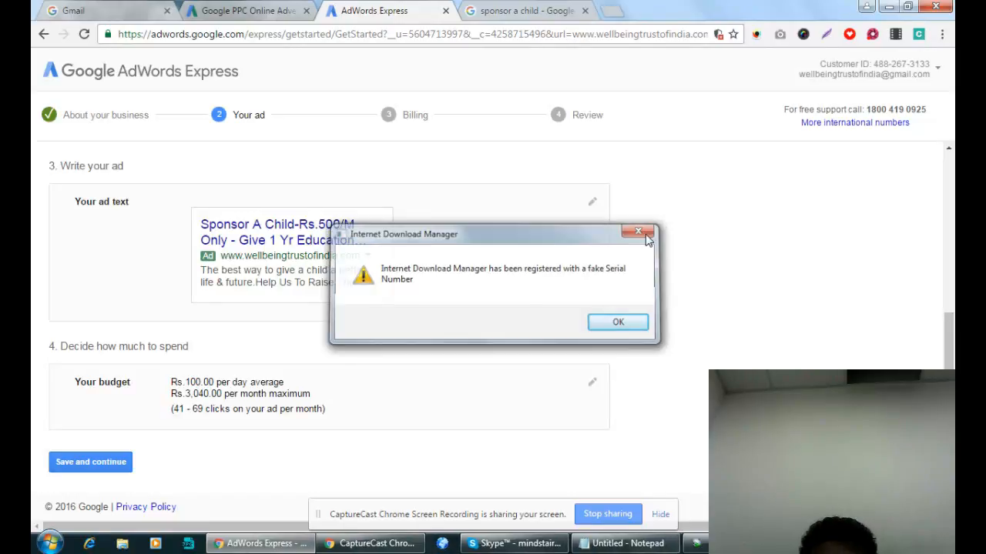
Step: Dismiss the Internet Download Manager warning and continue to the Billing step
{"action": "left_click", "coordinate": [619, 322]}
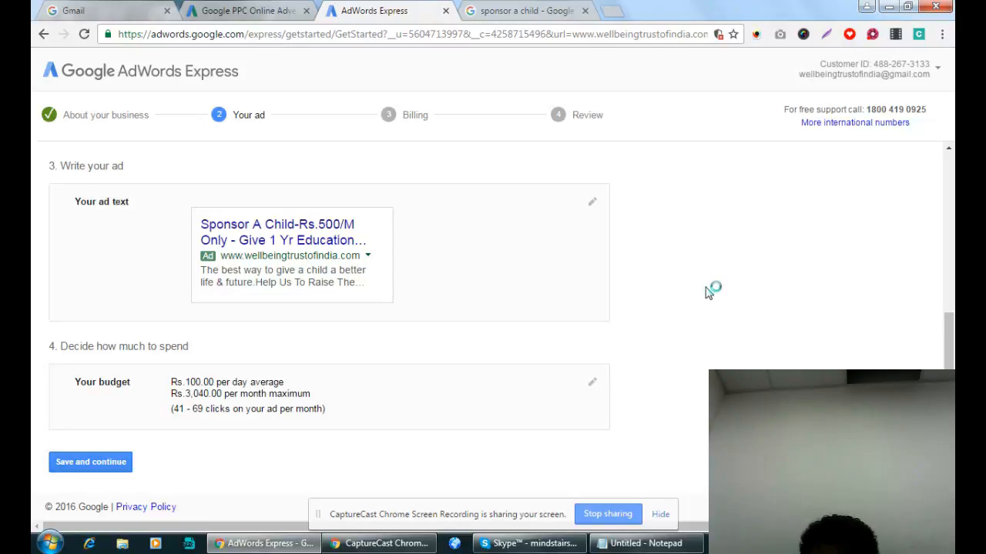
{"action": "left_click", "coordinate": [95, 465]}
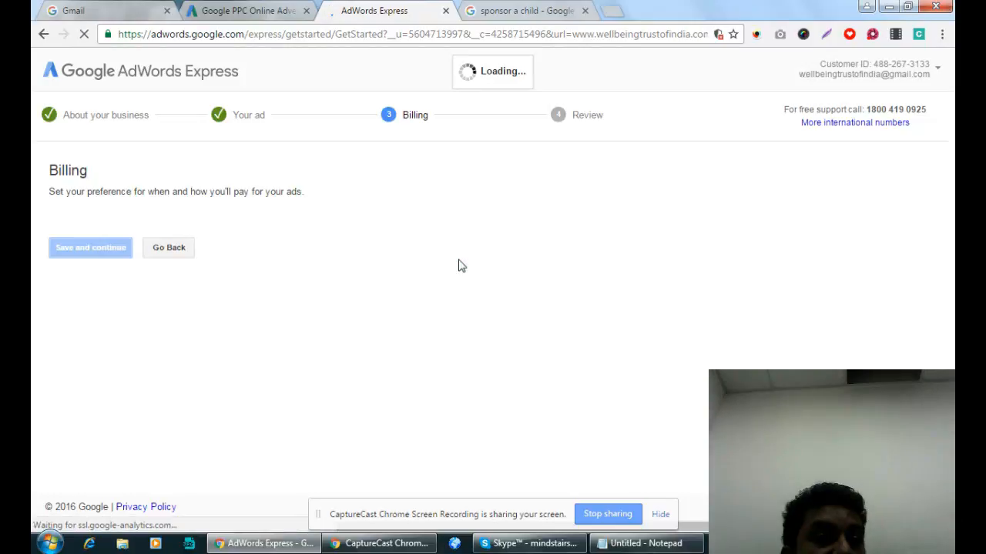
Step: Load wellbeingtrustofindia.com in a new tab, then return to the AdWords tab
{"action": "left_click", "coordinate": [612, 11]}
{"action": "type", "text": "well"}
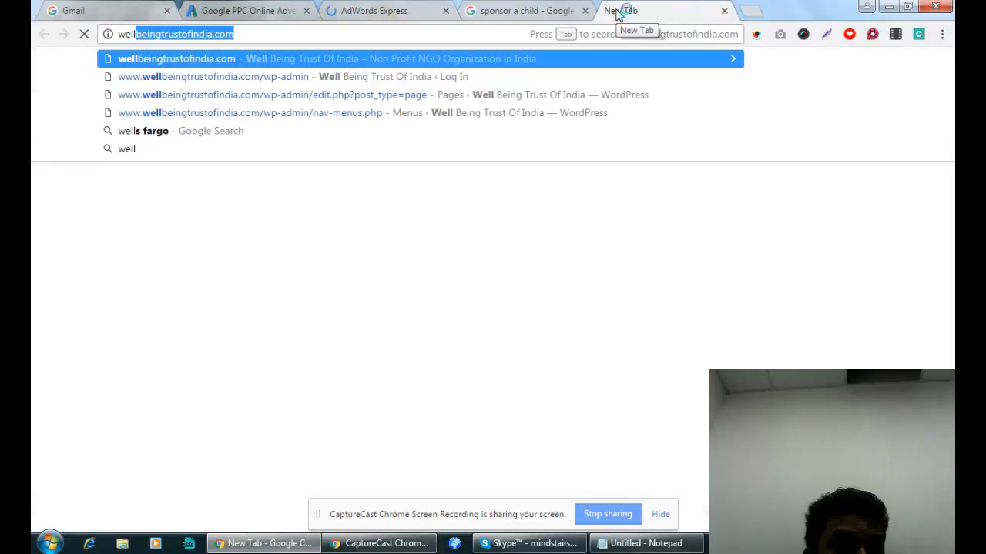
{"action": "key", "text": "Return"}
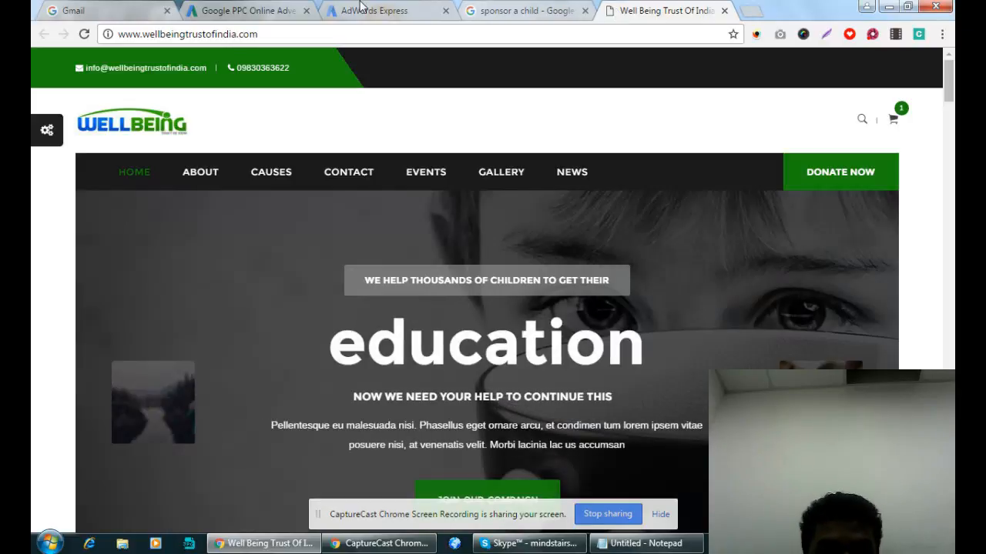
{"action": "left_click", "coordinate": [255, 14]}
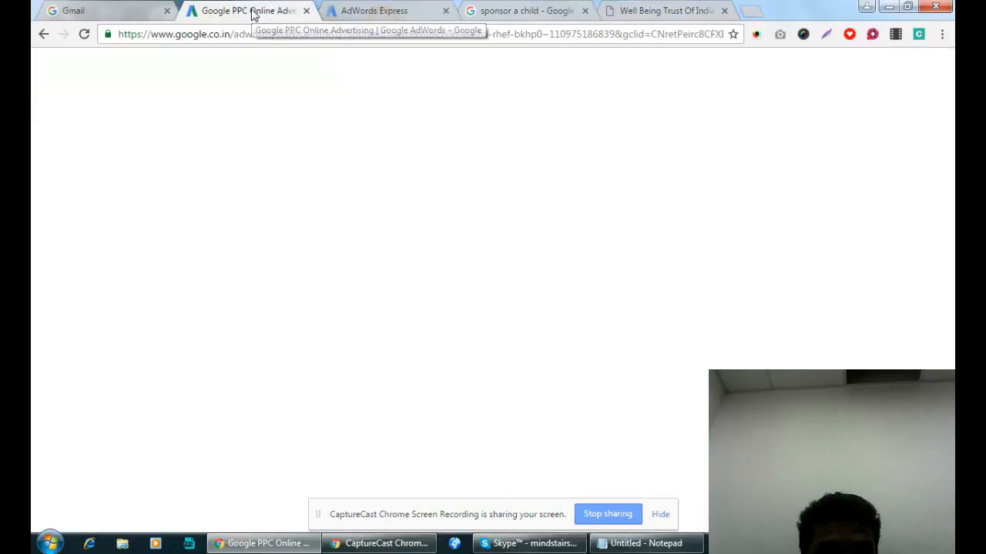
Step: Back on the AdWords Express billing page, set the tax status to Individual
{"action": "left_click", "coordinate": [381, 11]}
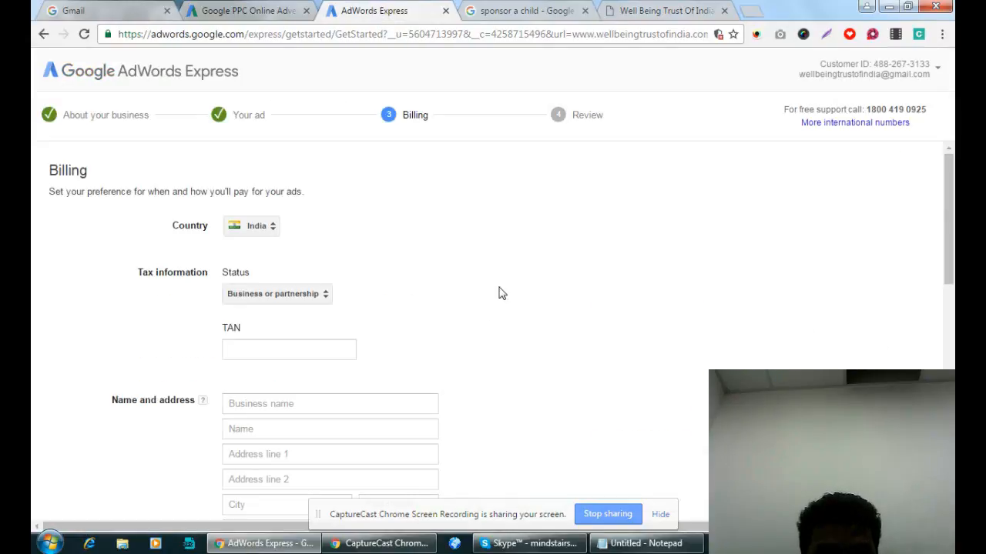
{"action": "left_click", "coordinate": [314, 300]}
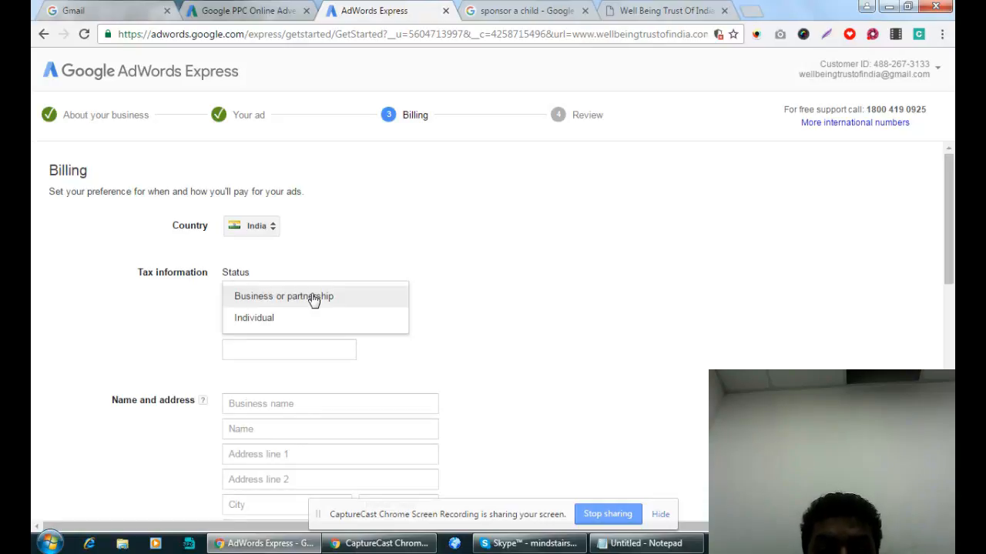
{"action": "left_click", "coordinate": [282, 319]}
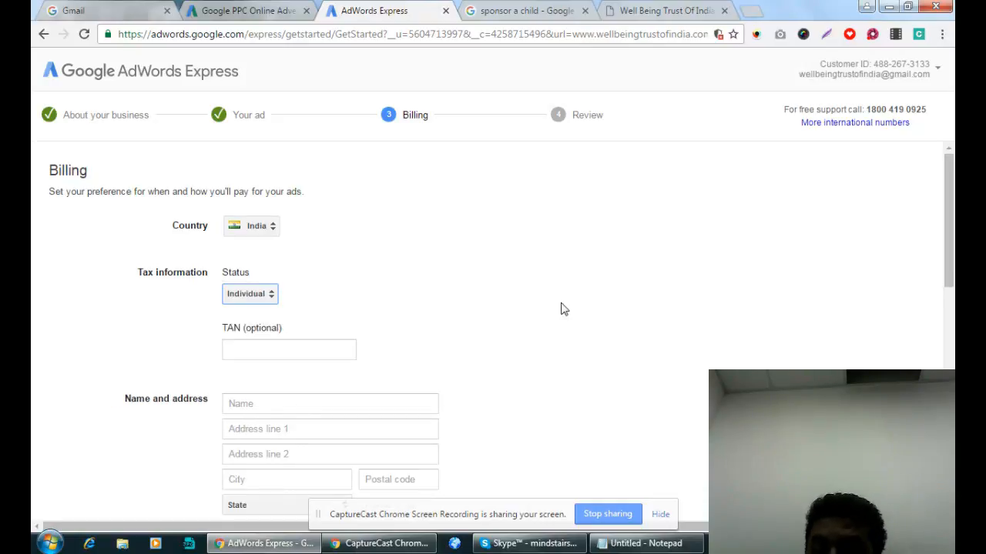
{"action": "scroll", "coordinate": [562, 307], "scroll_direction": "down", "scroll_amount": 1}
{"action": "scroll", "coordinate": [562, 308], "scroll_direction": "down", "scroll_amount": 3}
{"action": "scroll", "coordinate": [550, 300], "scroll_direction": "up", "scroll_amount": 2}
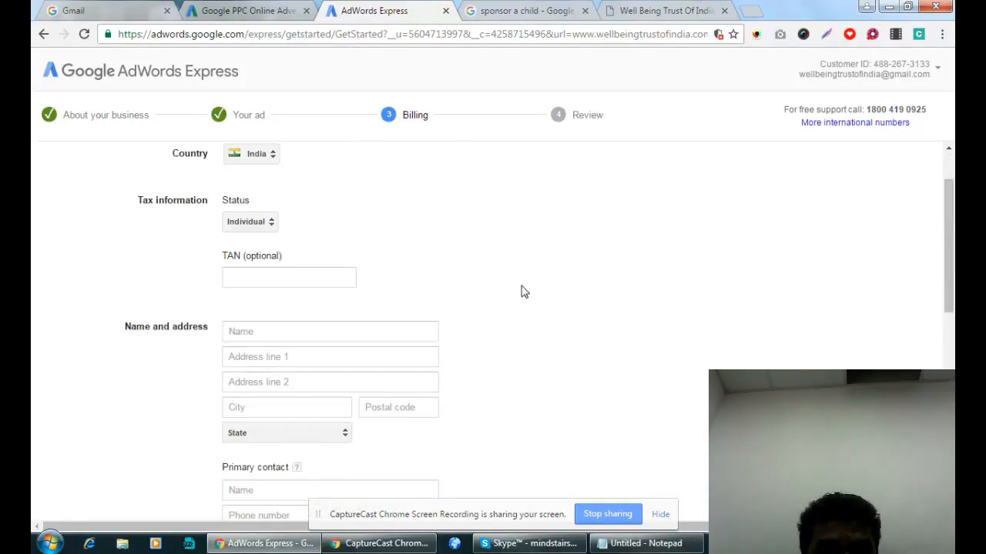
Step: Fill in the billing name, street address, city and postal code
{"action": "left_click", "coordinate": [319, 330]}
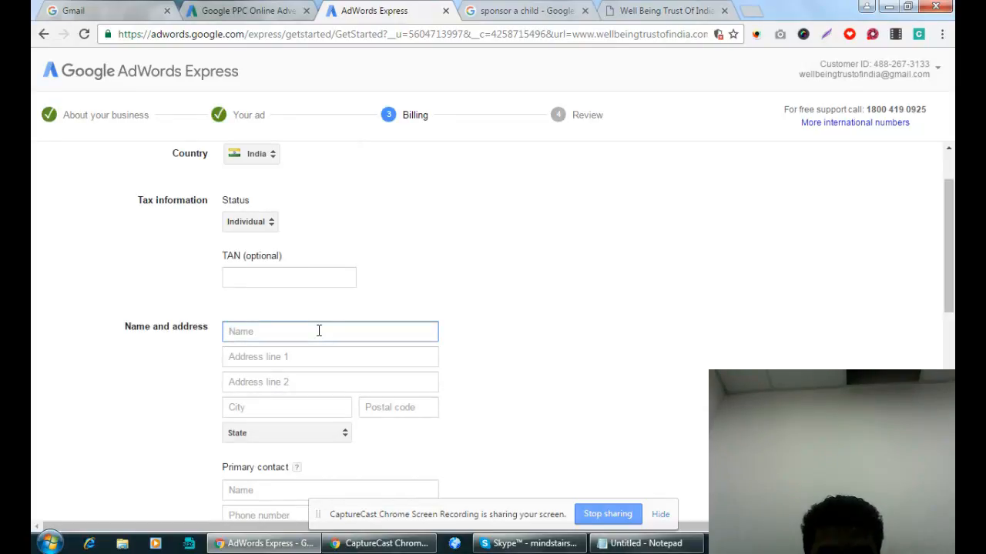
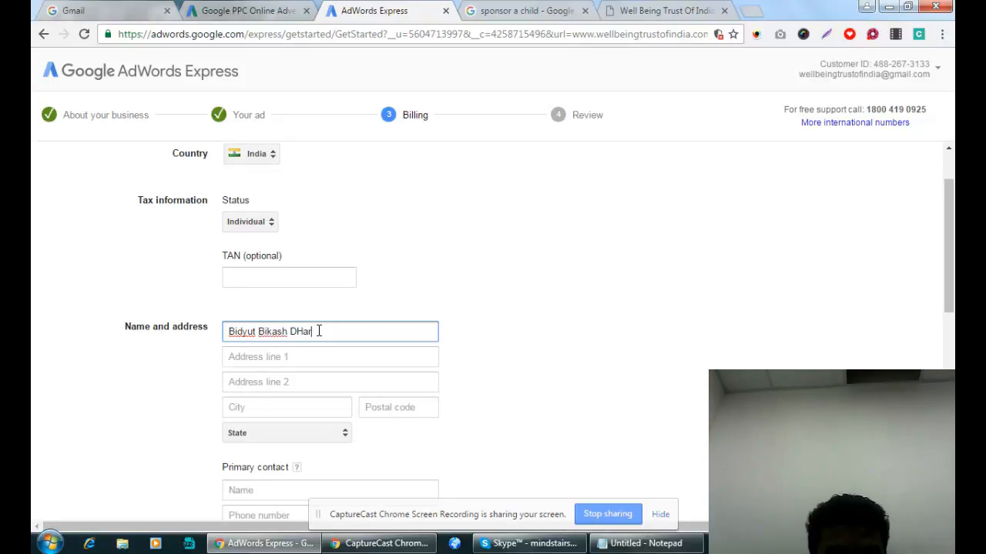
{"action": "left_click", "coordinate": [312, 356]}
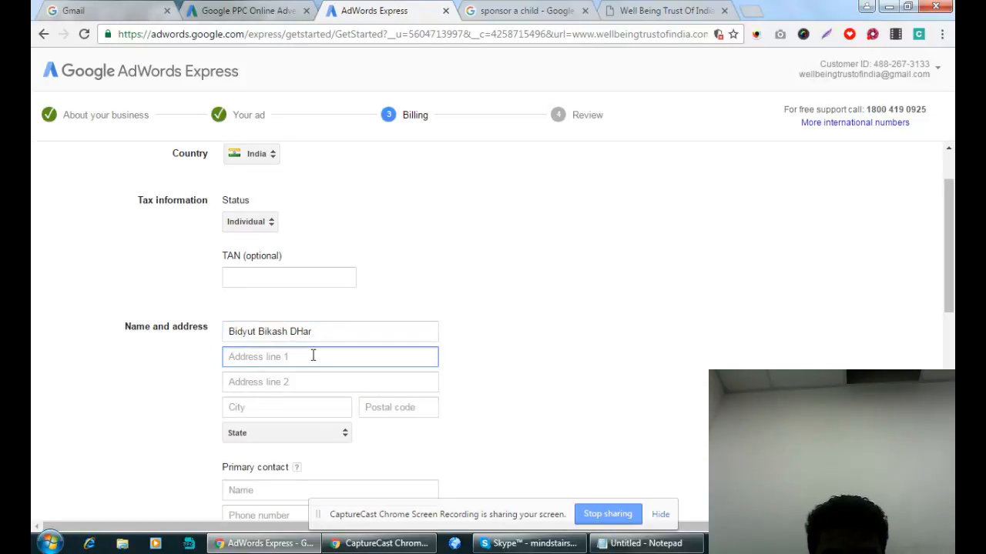
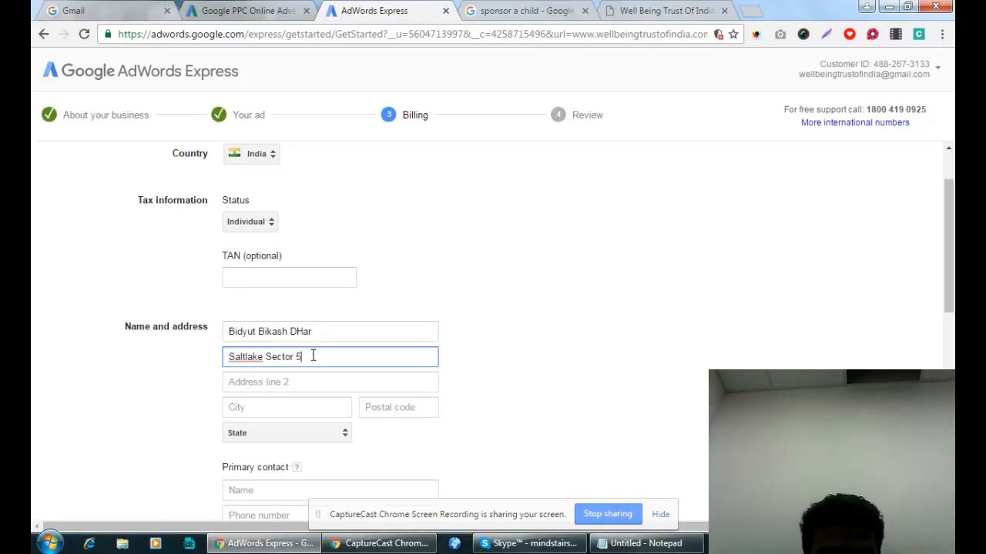
{"action": "left_click", "coordinate": [285, 408]}
{"action": "type", "text": "Kok"}
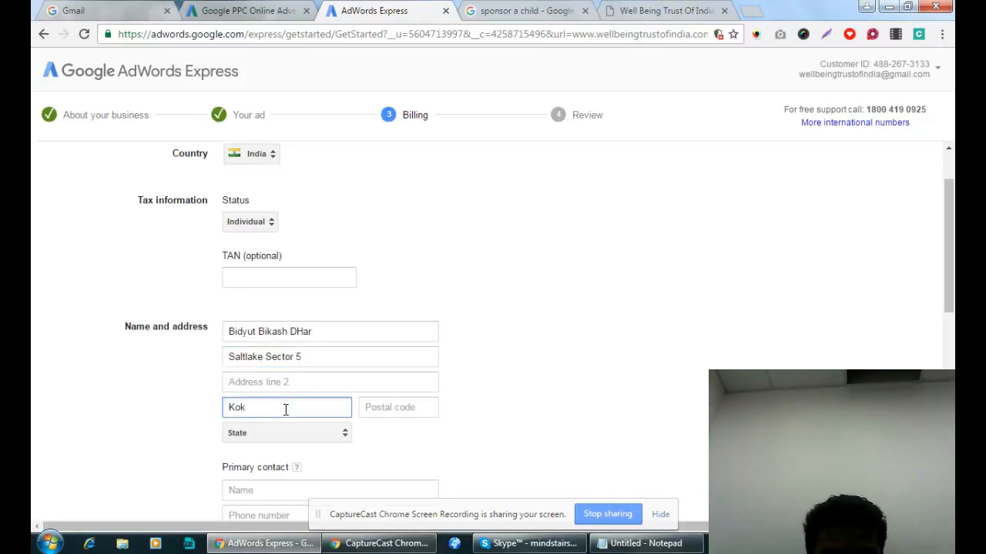
{"action": "type", "text": "lkata"}
{"action": "left_click", "coordinate": [378, 413]}
{"action": "type", "text": "700"}
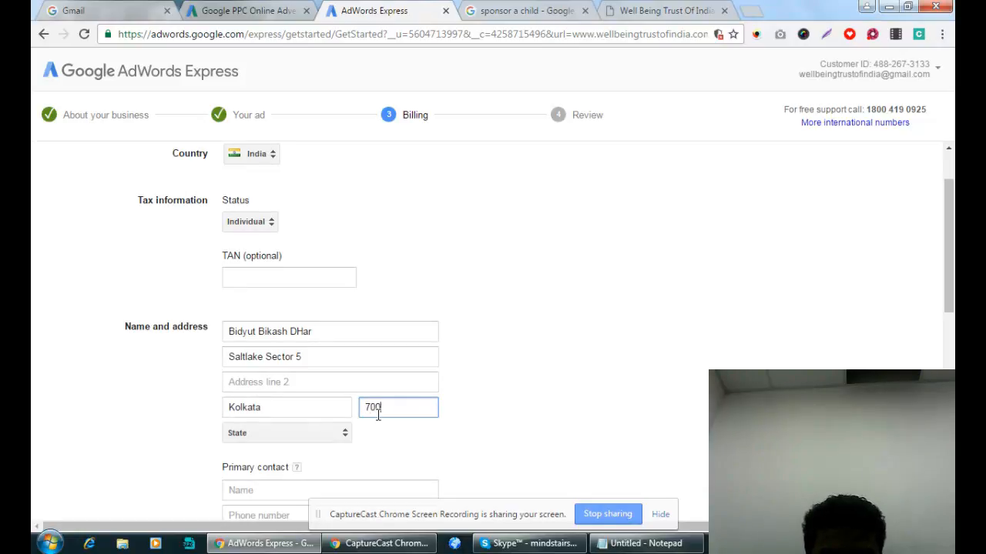
{"action": "type", "text": "091"}
Step: Choose West Bengal as the billing address state
{"action": "left_click", "coordinate": [291, 433]}
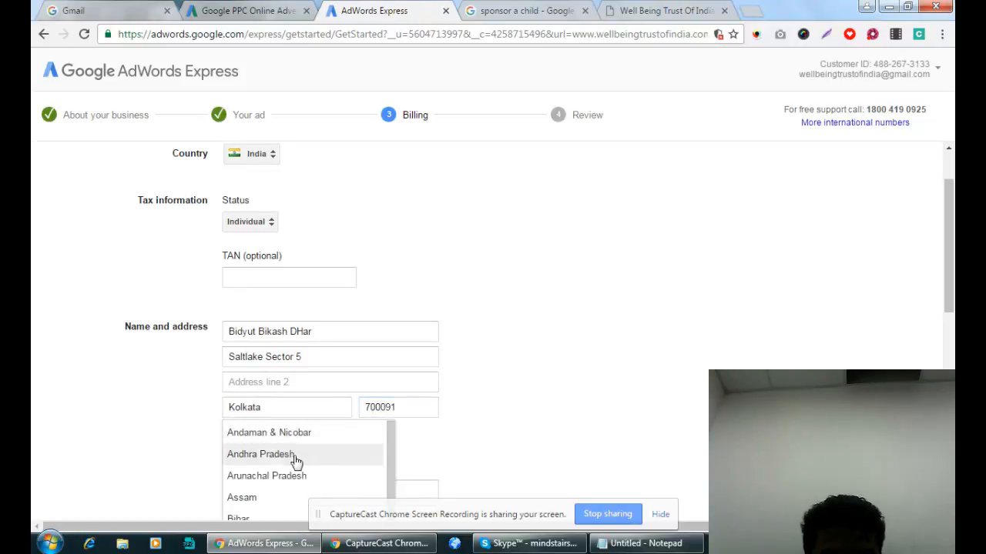
{"action": "scroll", "coordinate": [295, 463], "scroll_direction": "down", "scroll_amount": 4}
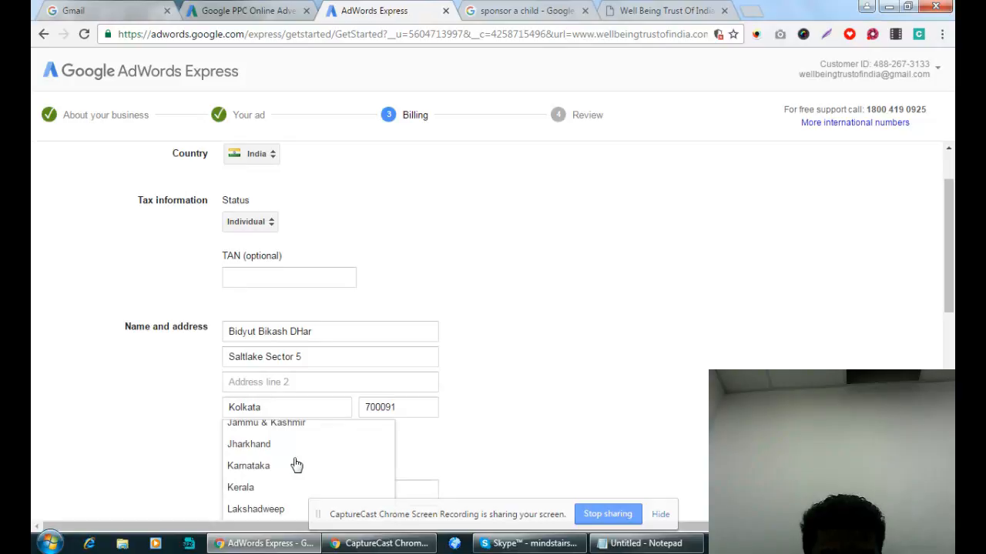
{"action": "scroll", "coordinate": [297, 465], "scroll_direction": "down", "scroll_amount": 10}
{"action": "left_click", "coordinate": [266, 331]}
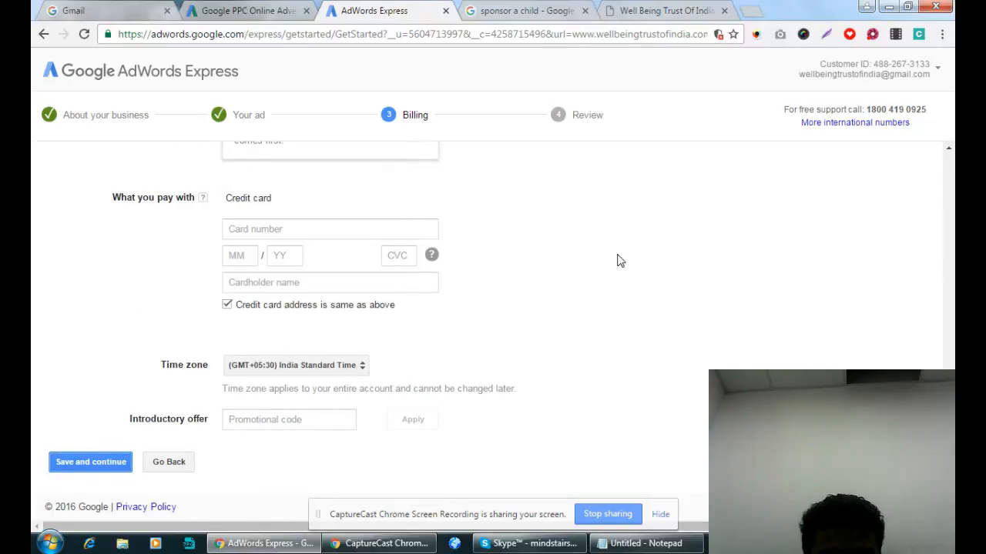
{"action": "scroll", "coordinate": [605, 284], "scroll_direction": "up", "scroll_amount": 3}
{"action": "scroll", "coordinate": [605, 284], "scroll_direction": "up", "scroll_amount": 2}
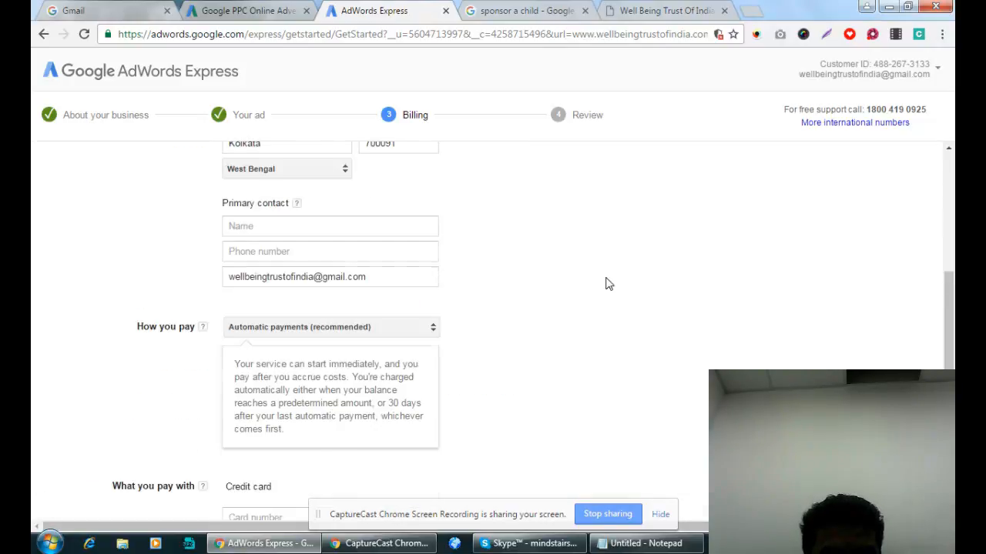
Step: Enter the primary contact's full name and phone number
{"action": "left_click", "coordinate": [287, 300]}
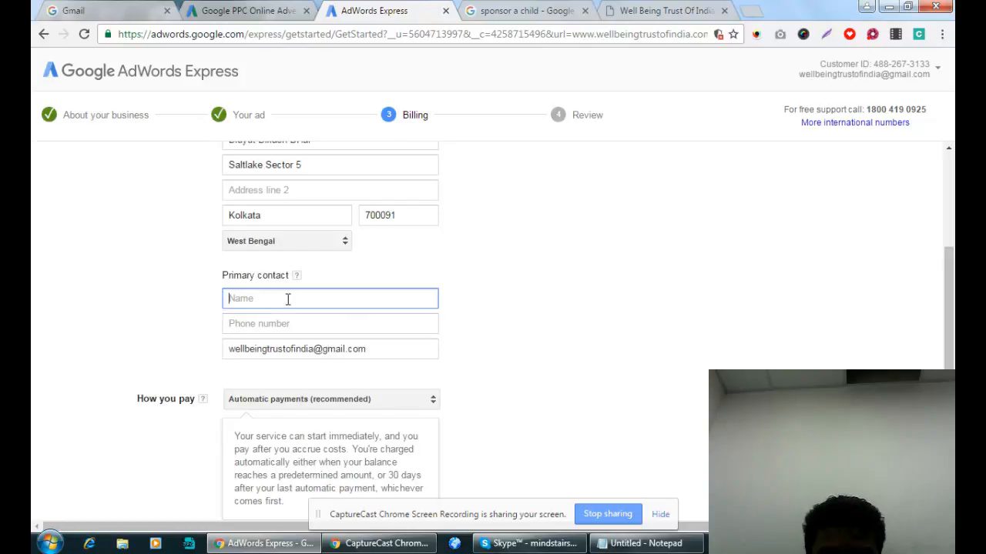
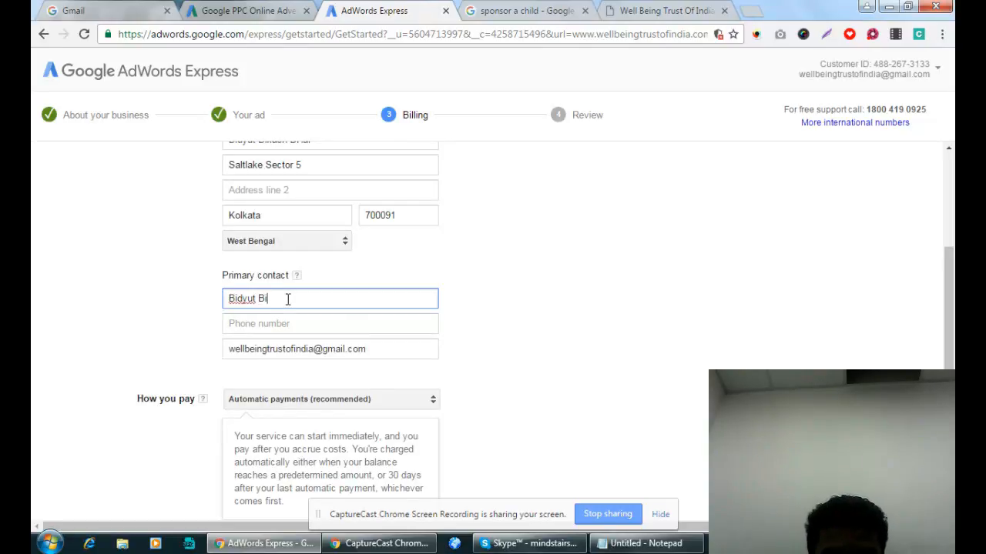
{"action": "left_click", "coordinate": [259, 318]}
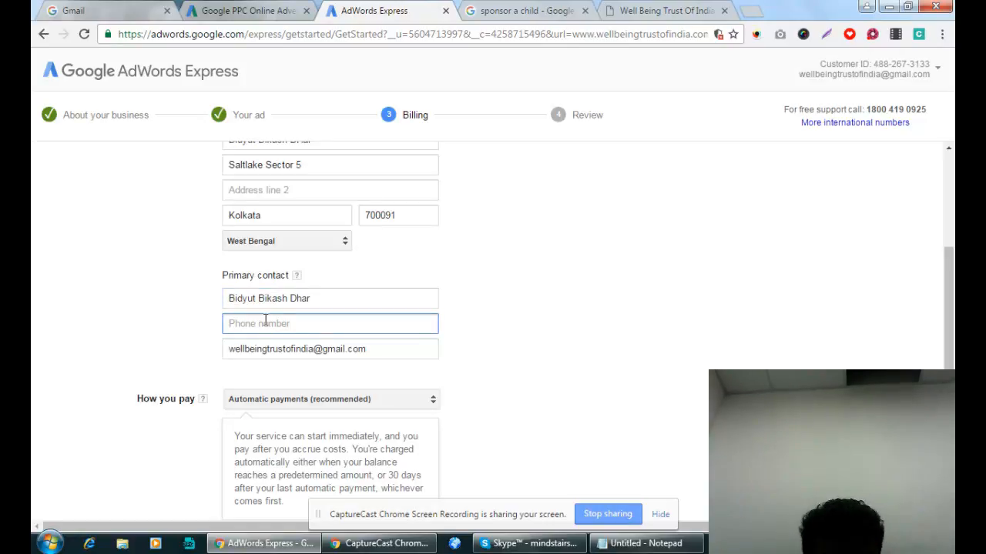
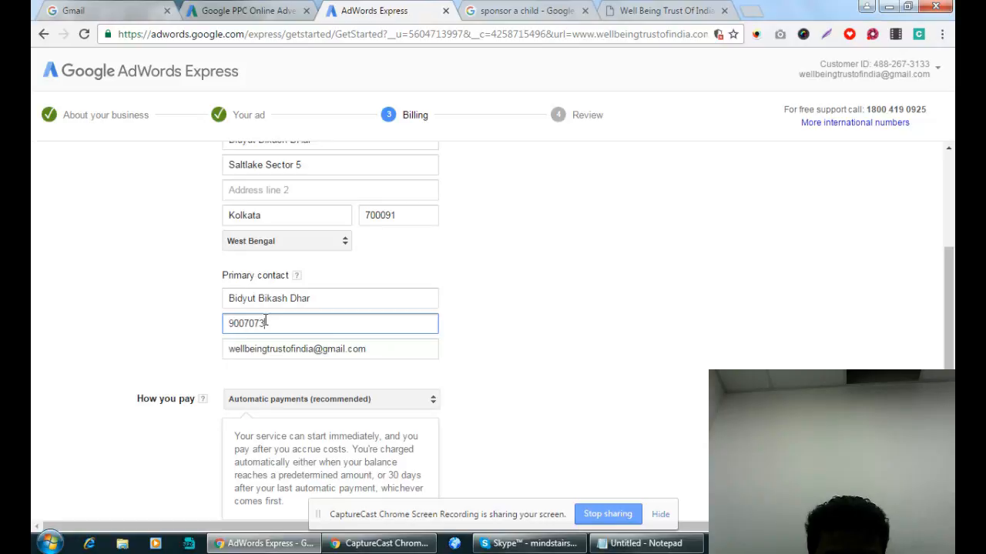
Step: Open the payment options and dismiss the Internet Download Manager warning
{"action": "scroll", "coordinate": [478, 375], "scroll_direction": "down", "scroll_amount": 2}
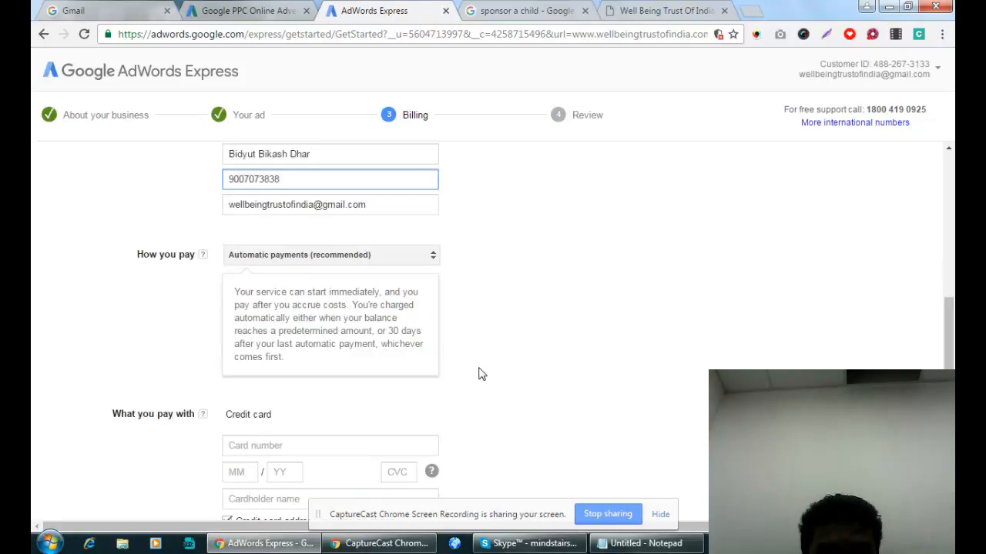
{"action": "left_click", "coordinate": [321, 255]}
{"action": "left_click", "coordinate": [642, 230]}
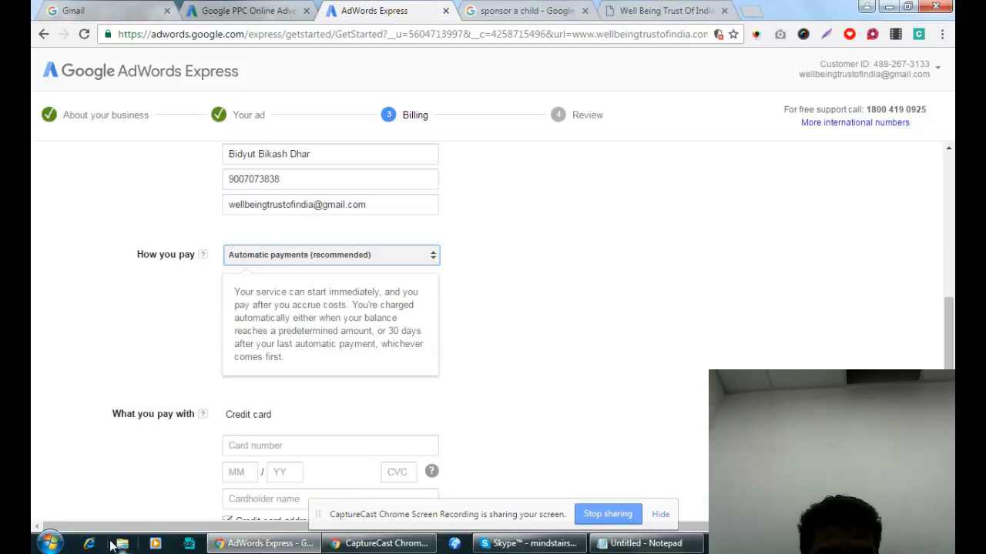
Step: Launch Uninstall IDM from the Internet Download Manager folder in the Start menu
{"action": "left_click", "coordinate": [49, 544]}
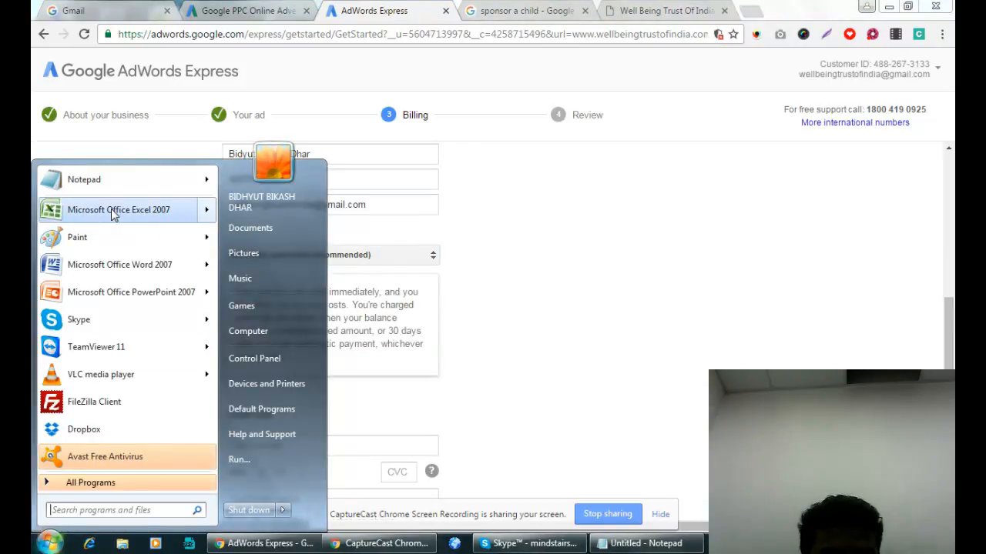
{"action": "left_click", "coordinate": [117, 483]}
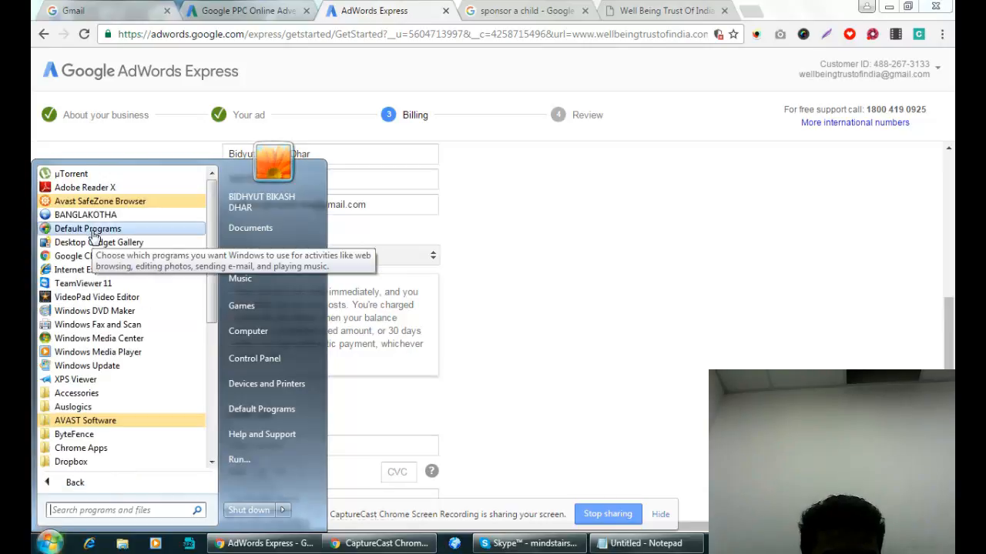
{"action": "left_click_drag", "start_coordinate": [211, 319], "coordinate": [212, 378]}
{"action": "left_click", "coordinate": [145, 394]}
{"action": "left_click", "coordinate": [89, 408]}
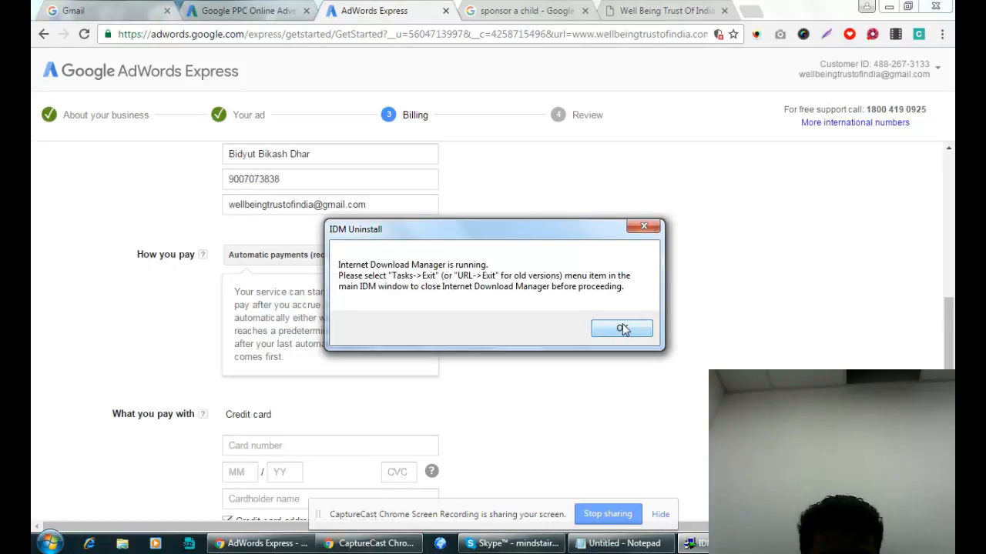
Step: Run a Full uninstall of Internet Download Manager and decline the reboot
{"action": "left_click", "coordinate": [624, 330]}
{"action": "left_click", "coordinate": [559, 385]}
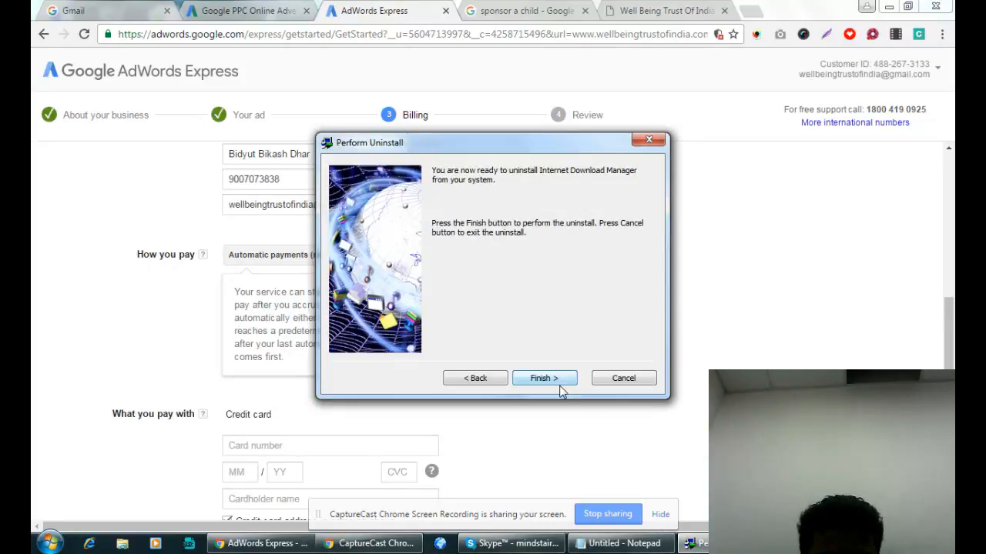
{"action": "left_click", "coordinate": [480, 380]}
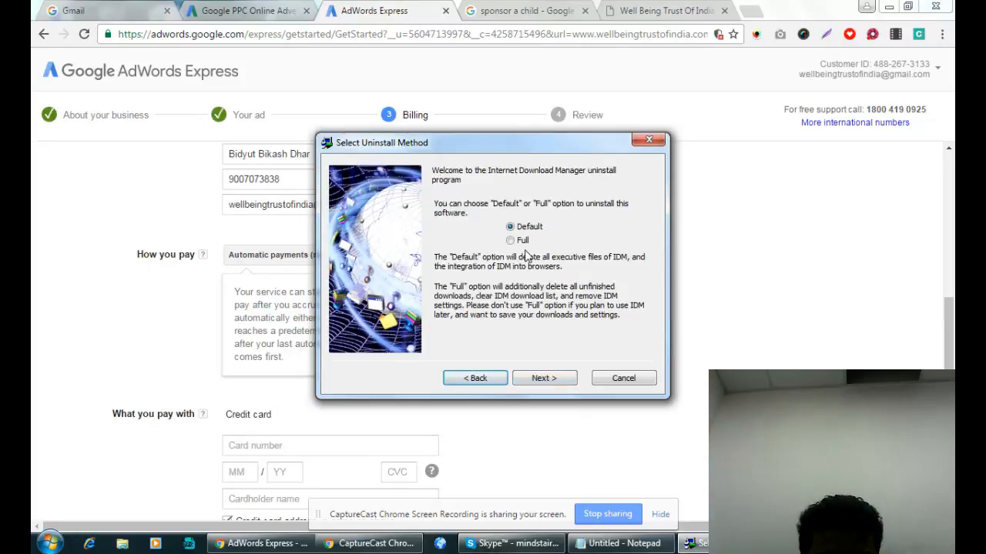
{"action": "left_click", "coordinate": [521, 240]}
{"action": "left_click", "coordinate": [547, 378]}
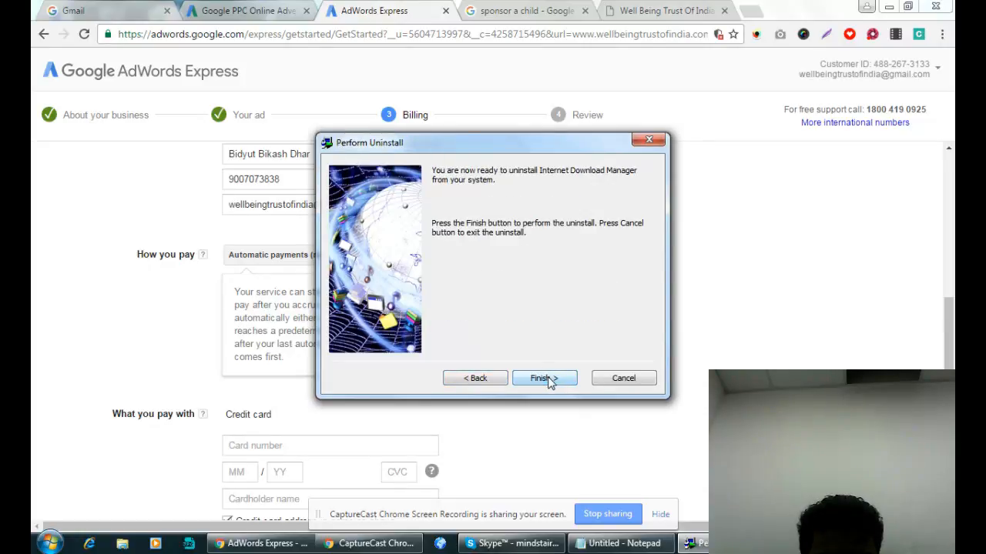
{"action": "left_click", "coordinate": [542, 379]}
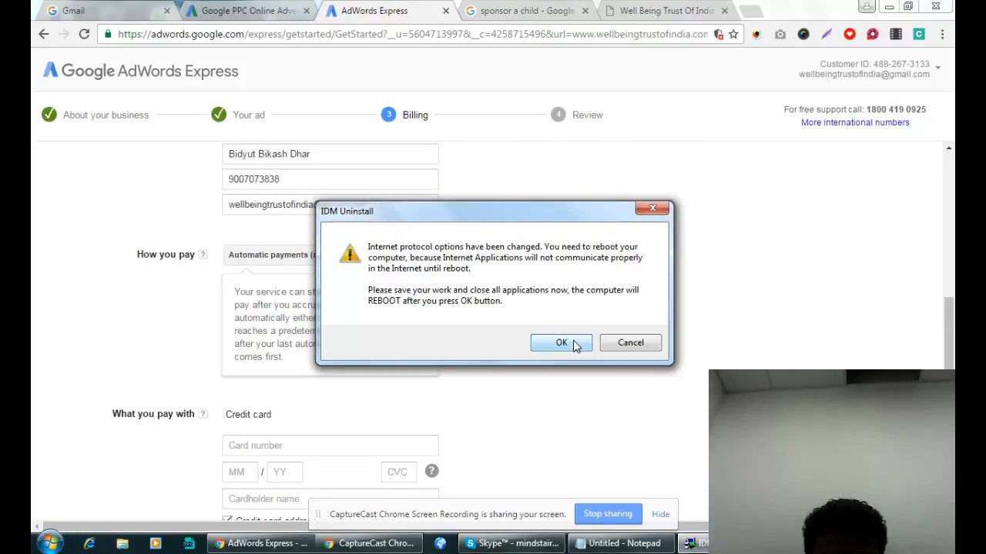
{"action": "left_click", "coordinate": [630, 344]}
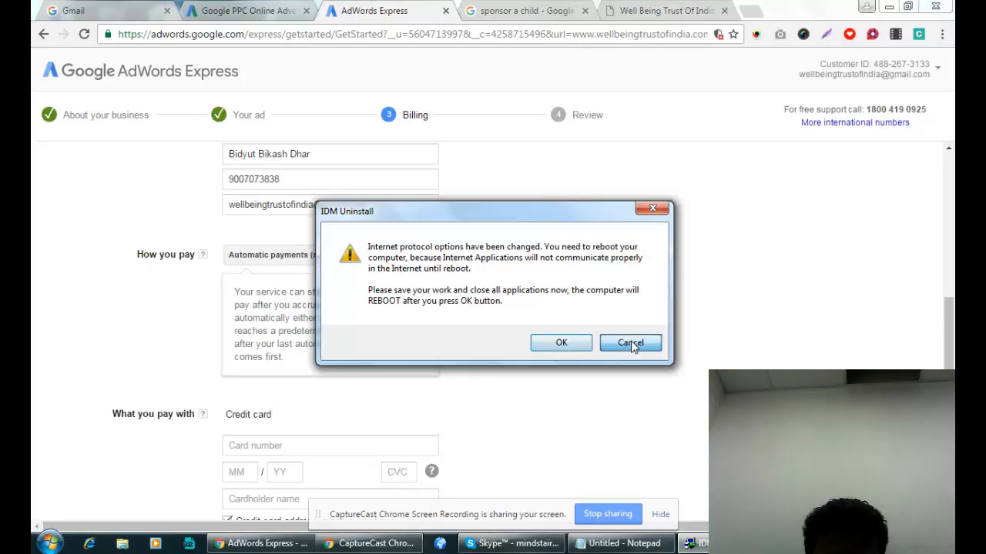
{"action": "left_click", "coordinate": [473, 400]}
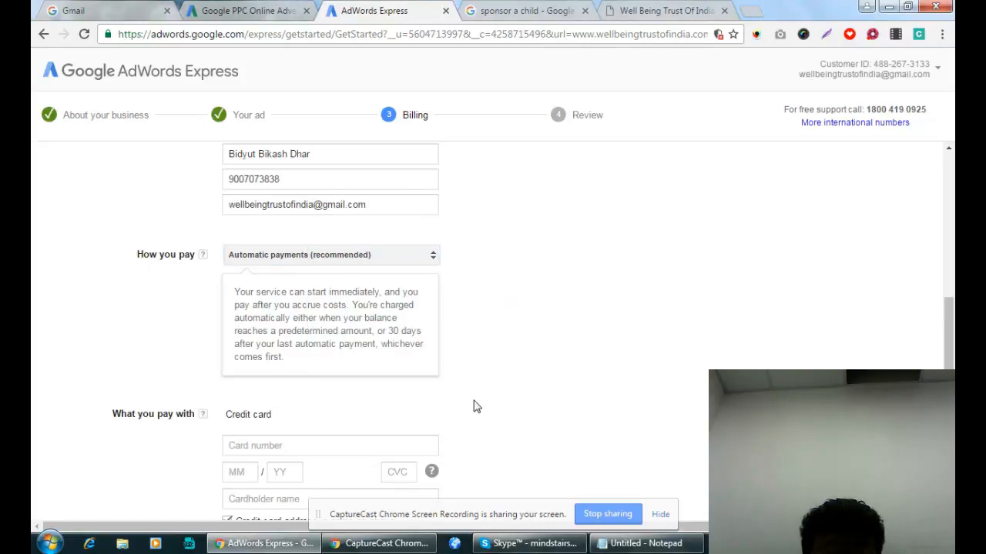
Step: Switch to Manual payments paid by credit card, with the suggested Rs 3,040.00 advance
{"action": "scroll", "coordinate": [474, 406], "scroll_direction": "down", "scroll_amount": 2}
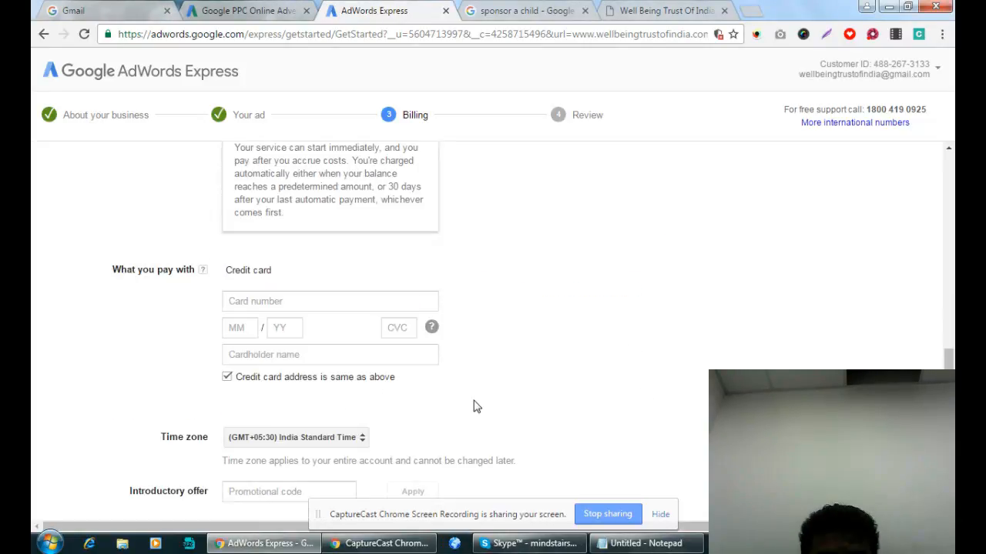
{"action": "scroll", "coordinate": [572, 390], "scroll_direction": "up", "scroll_amount": 2}
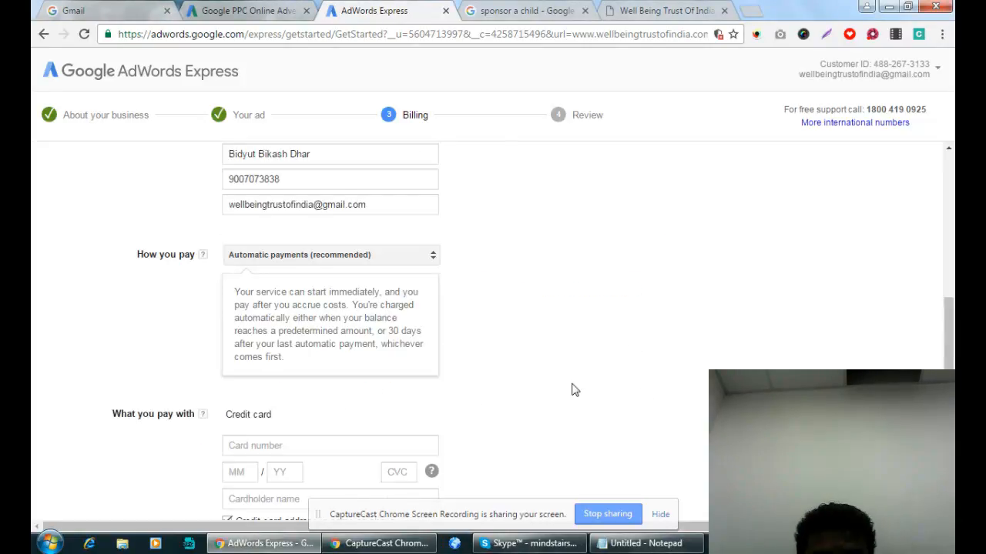
{"action": "left_click", "coordinate": [304, 260]}
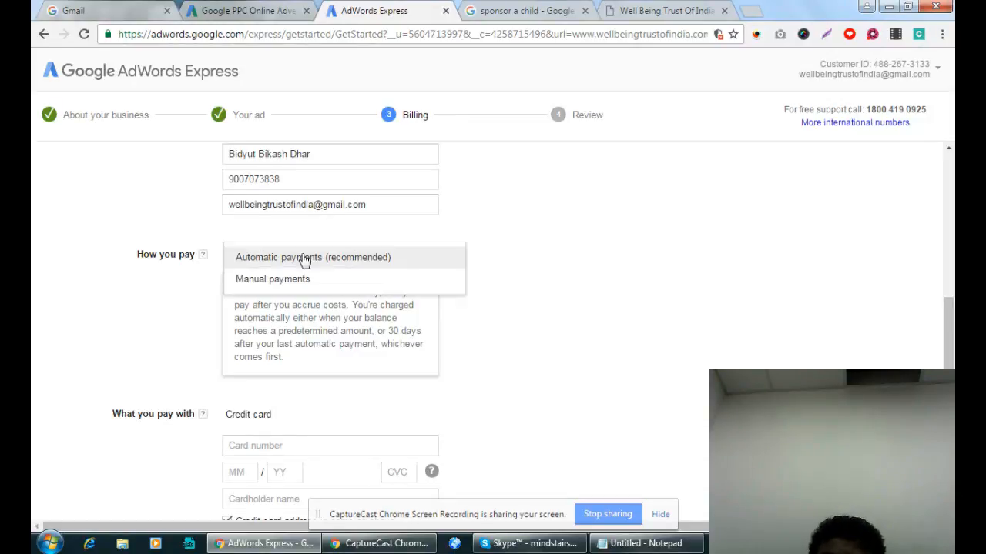
{"action": "left_click", "coordinate": [299, 279]}
{"action": "scroll", "coordinate": [497, 308], "scroll_direction": "down", "scroll_amount": 1}
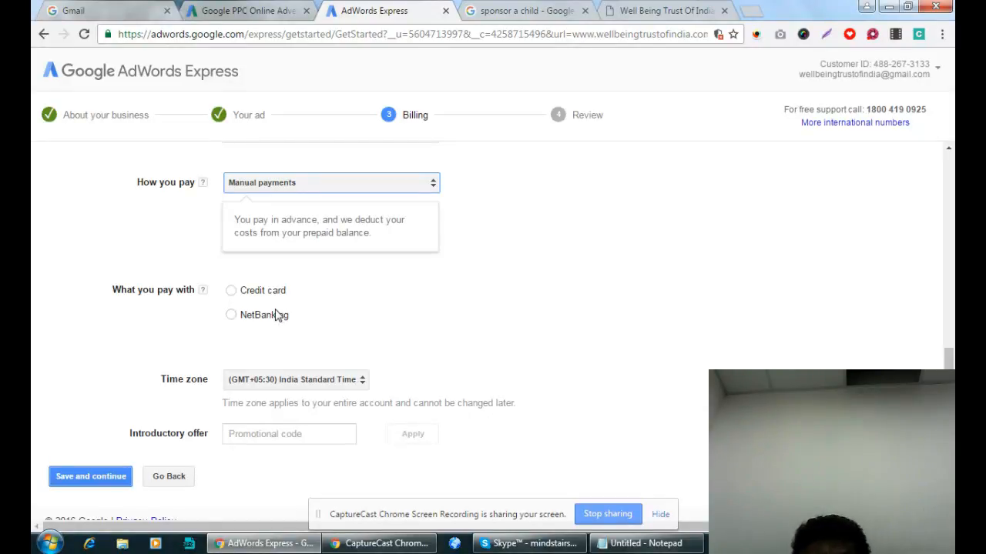
{"action": "left_click", "coordinate": [232, 291]}
{"action": "scroll", "coordinate": [429, 299], "scroll_direction": "down", "scroll_amount": 2}
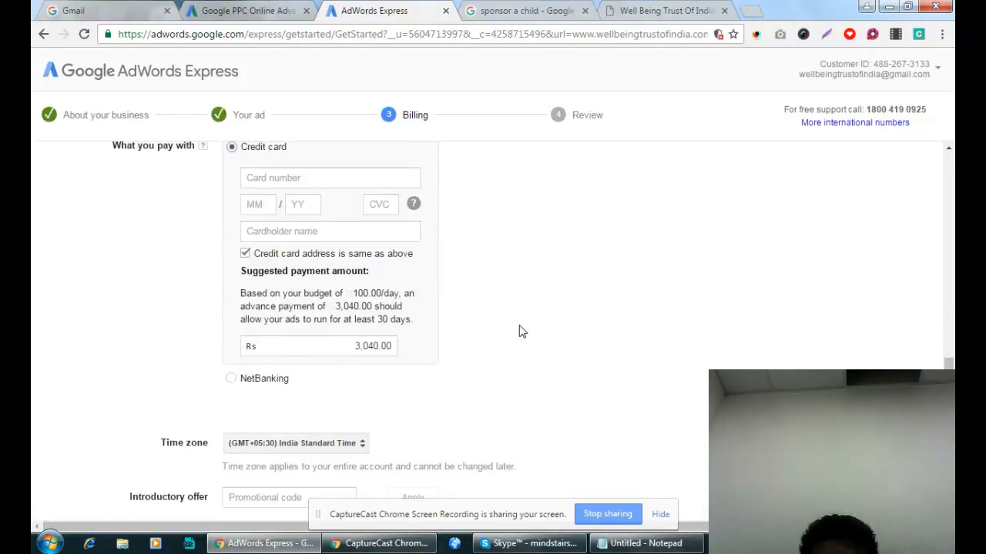
{"action": "scroll", "coordinate": [562, 288], "scroll_direction": "up", "scroll_amount": 1}
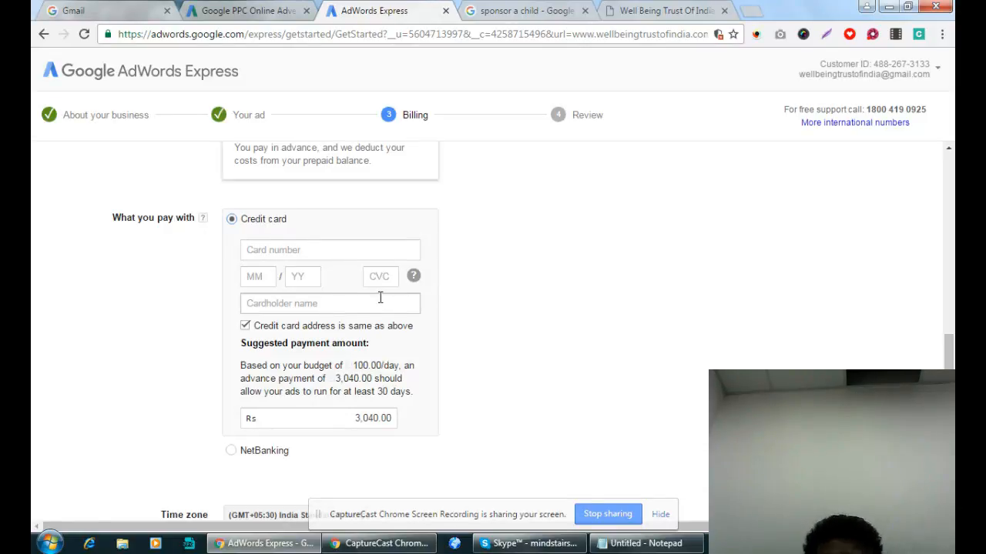
{"action": "scroll", "coordinate": [379, 298], "scroll_direction": "down", "scroll_amount": 2}
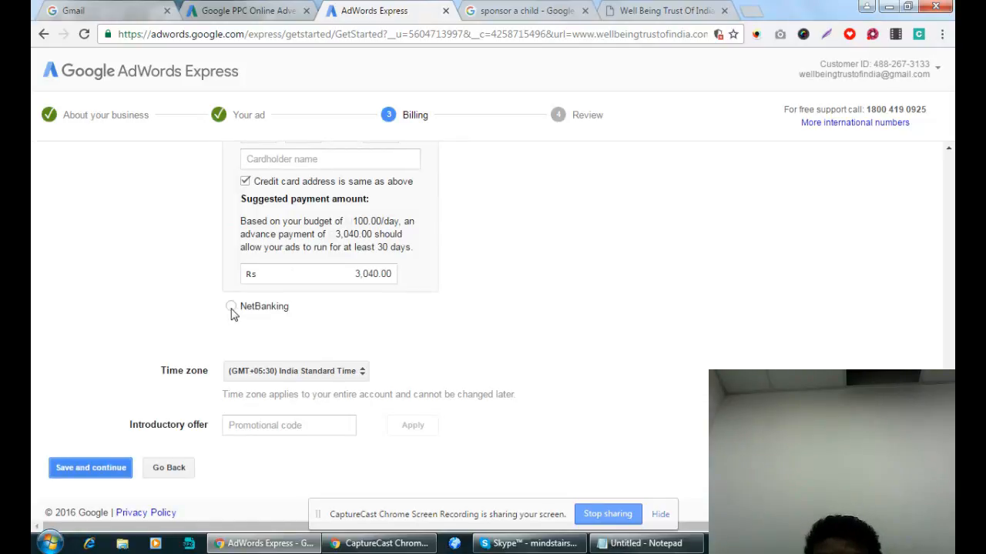
{"action": "scroll", "coordinate": [519, 271], "scroll_direction": "up", "scroll_amount": 2}
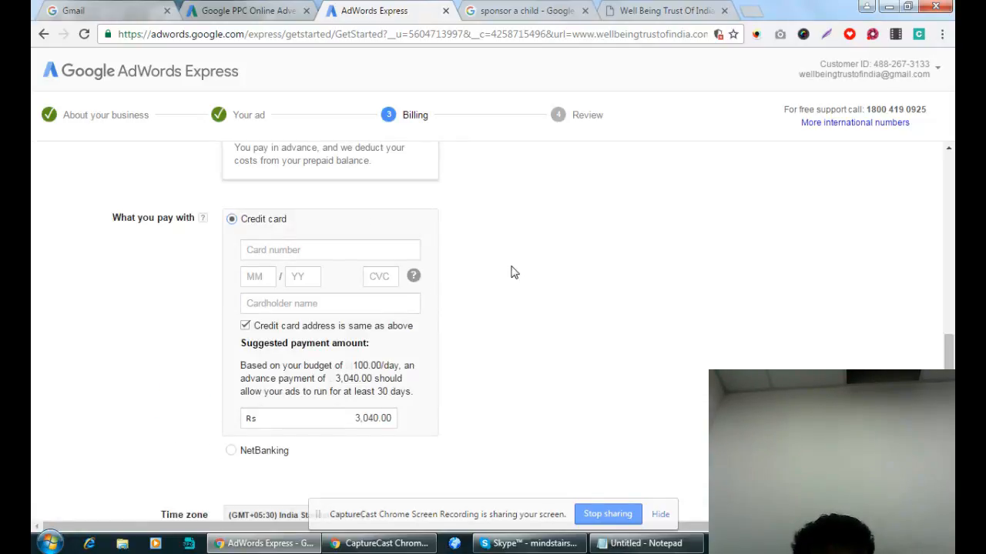
{"action": "scroll", "coordinate": [514, 273], "scroll_direction": "up", "scroll_amount": 1}
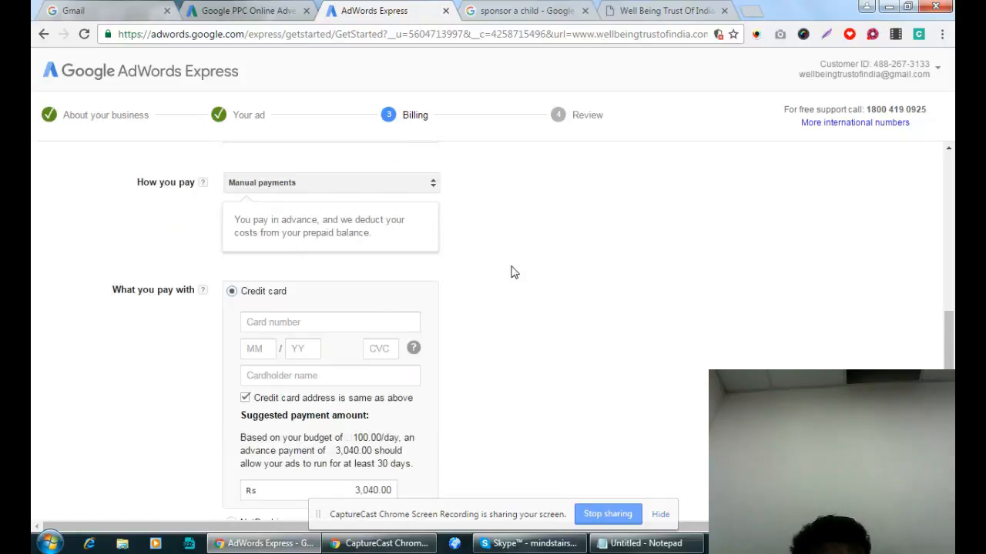
{"action": "left_click", "coordinate": [339, 320]}
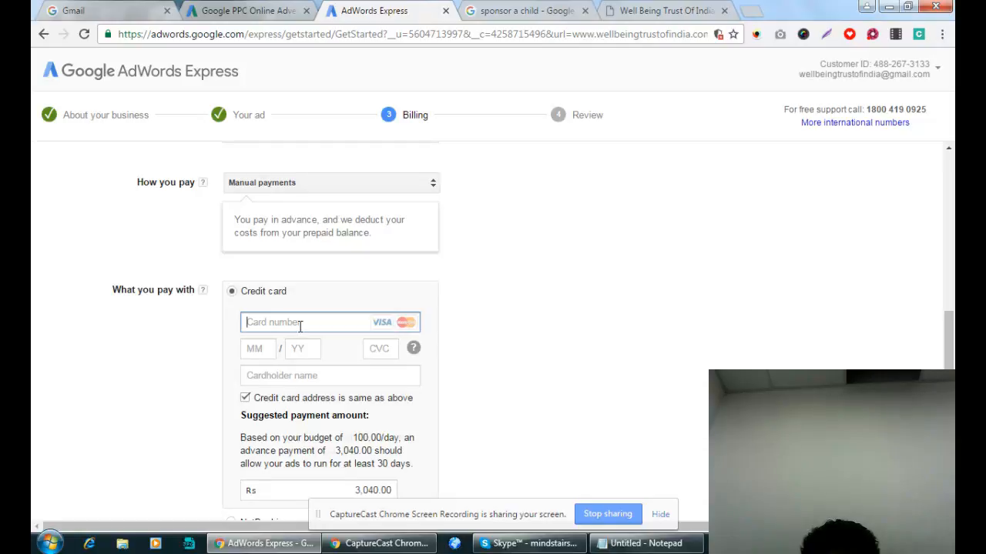
Step: Locate the Introductory offer field and bring up the notes holding the promo code
{"action": "scroll", "coordinate": [508, 375], "scroll_direction": "down", "scroll_amount": 2}
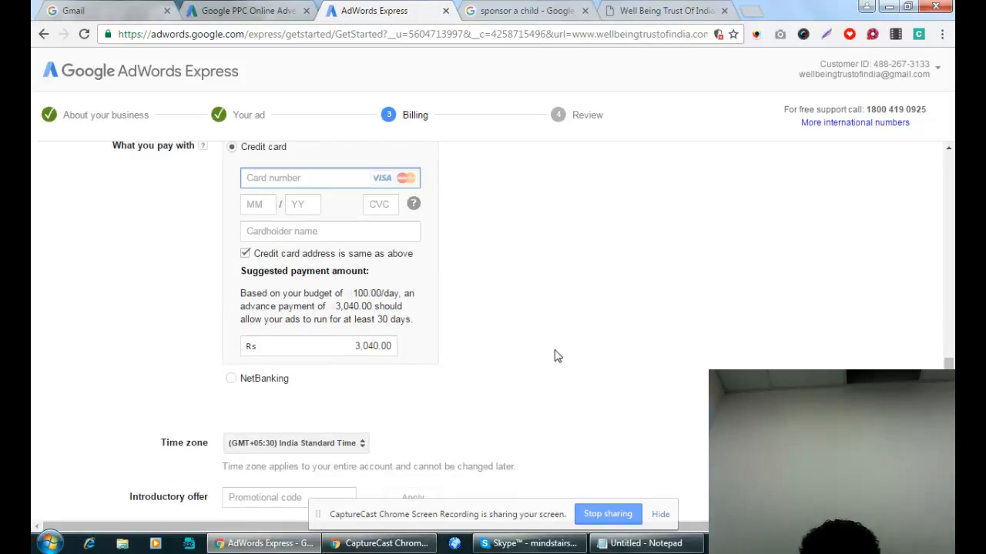
{"action": "scroll", "coordinate": [559, 356], "scroll_direction": "up", "scroll_amount": 1}
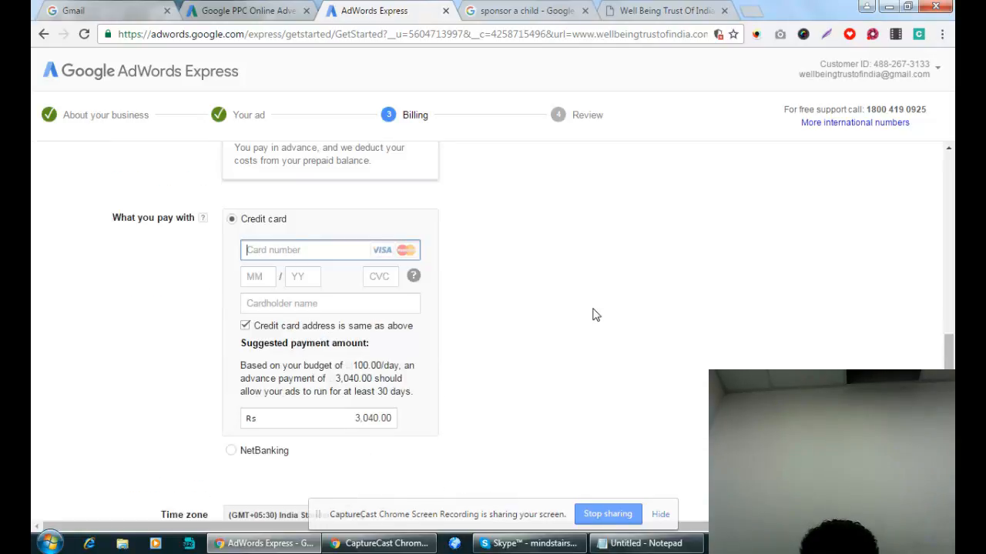
{"action": "left_click", "coordinate": [872, 39]}
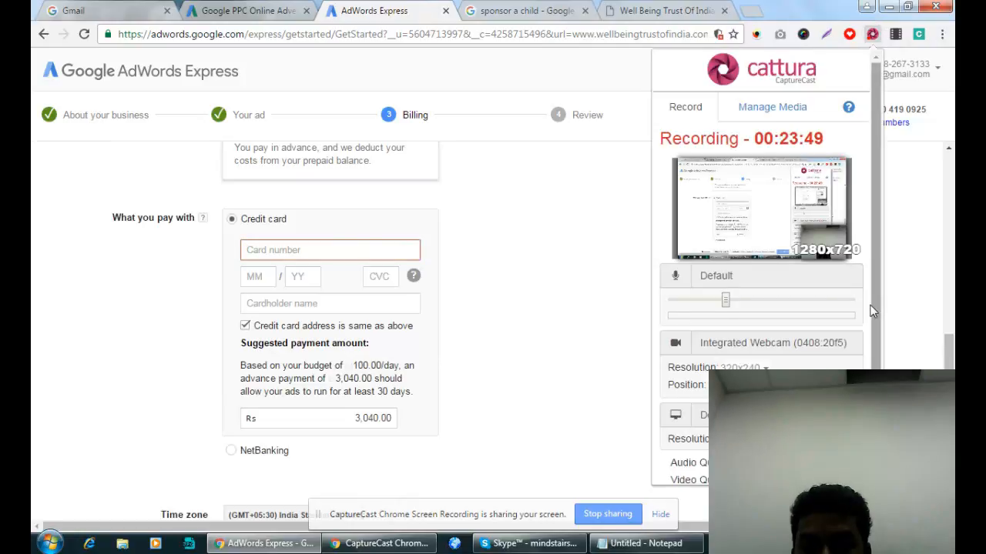
{"action": "left_click_drag", "start_coordinate": [875, 305], "coordinate": [875, 378]}
{"action": "left_click", "coordinate": [697, 468]}
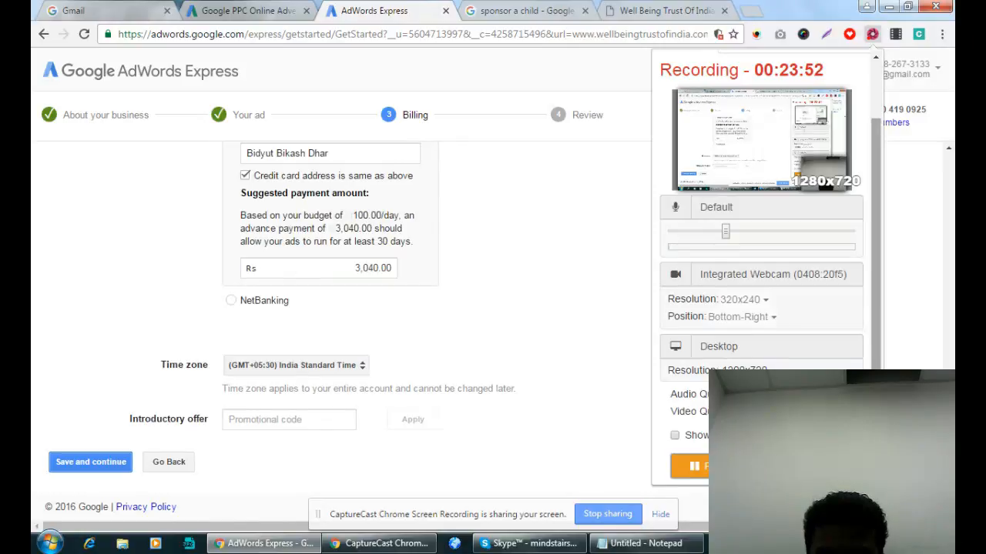
{"action": "left_click", "coordinate": [589, 307]}
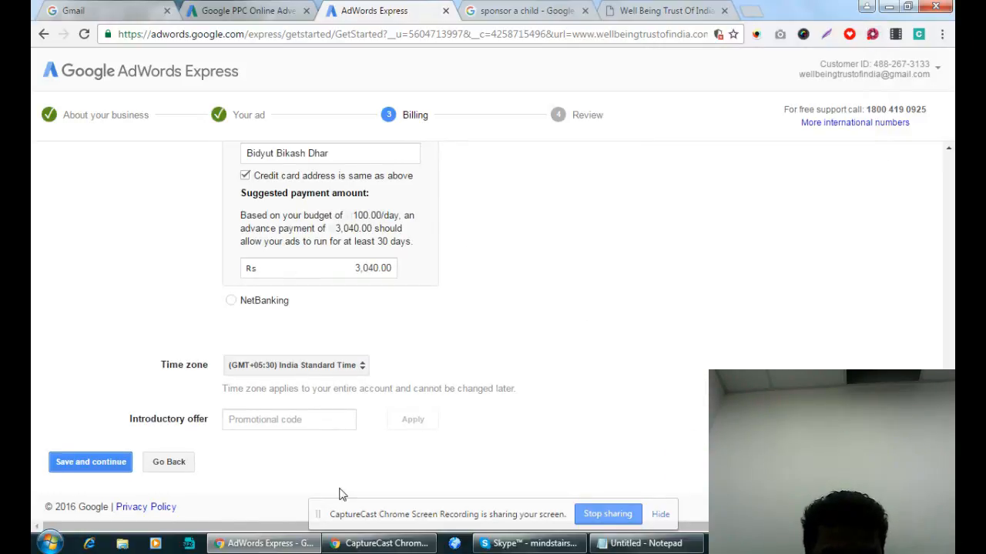
{"action": "left_click", "coordinate": [269, 419]}
{"action": "left_click", "coordinate": [643, 544]}
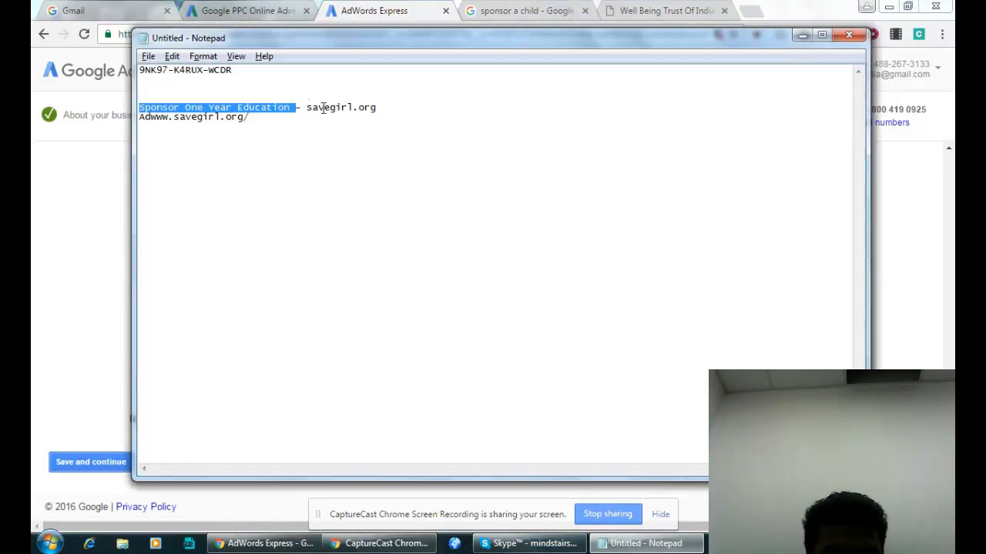
Step: Paste the promo code into Introductory offer, apply it, then save and continue
{"action": "left_click", "coordinate": [241, 70]}
{"action": "left_click_drag", "start_coordinate": [241, 70], "coordinate": [125, 63]}
{"action": "key", "text": "ctrl+c"}
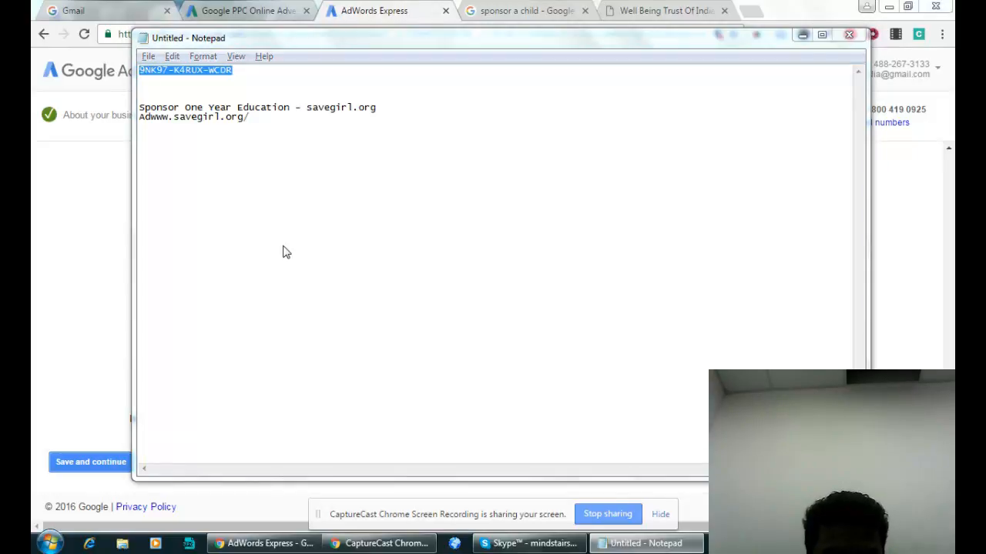
{"action": "key", "text": "alt+Tab"}
{"action": "key", "text": "ctrl+v"}
{"action": "left_click", "coordinate": [408, 425]}
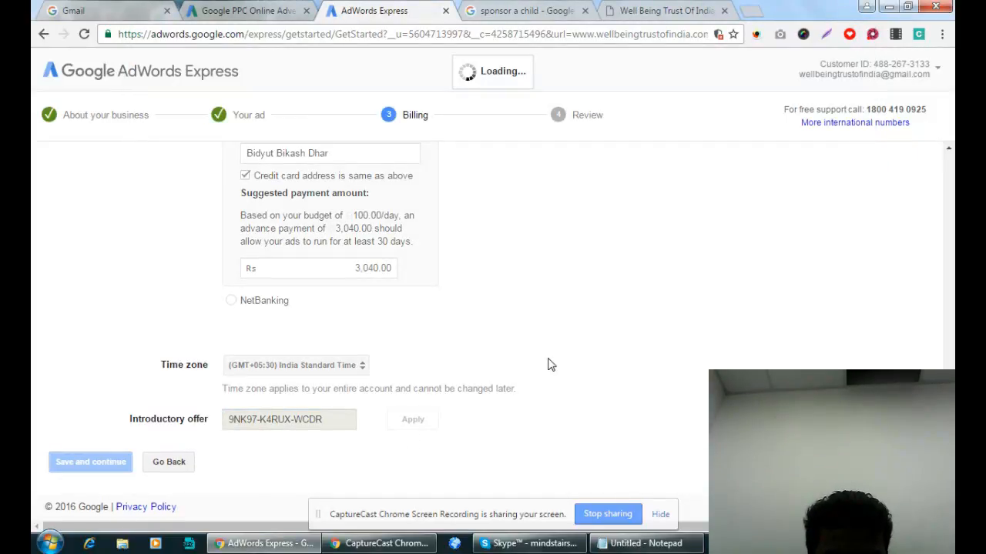
{"action": "scroll", "coordinate": [508, 371], "scroll_direction": "down", "scroll_amount": 1}
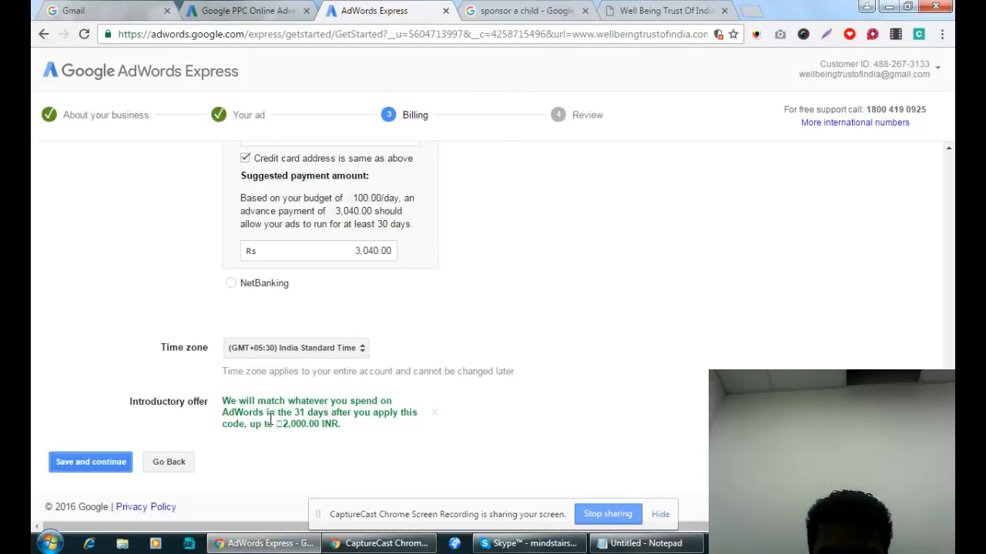
{"action": "left_click", "coordinate": [83, 464]}
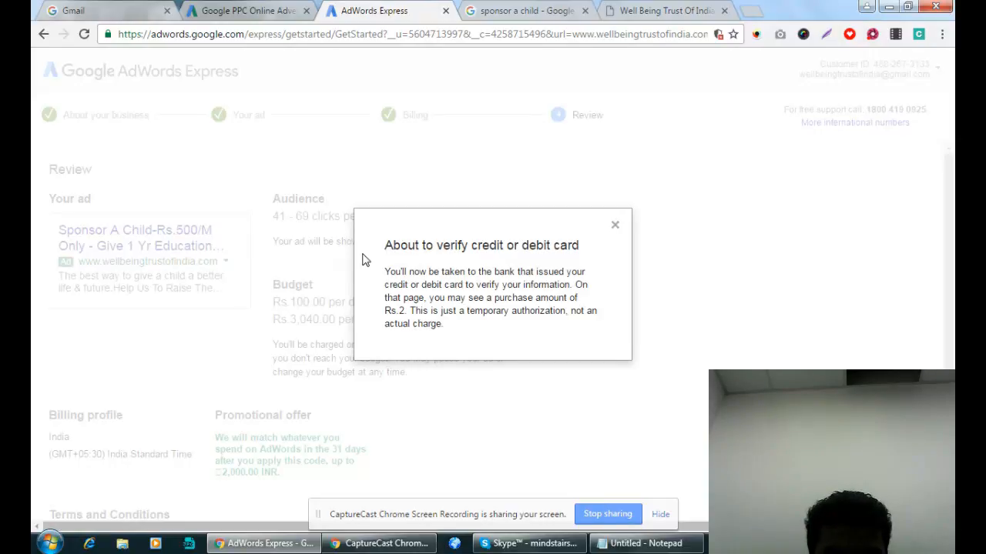
Step: Dismiss the card verification notice, look over the Review summary and finish creating the ad
{"action": "left_click", "coordinate": [617, 226]}
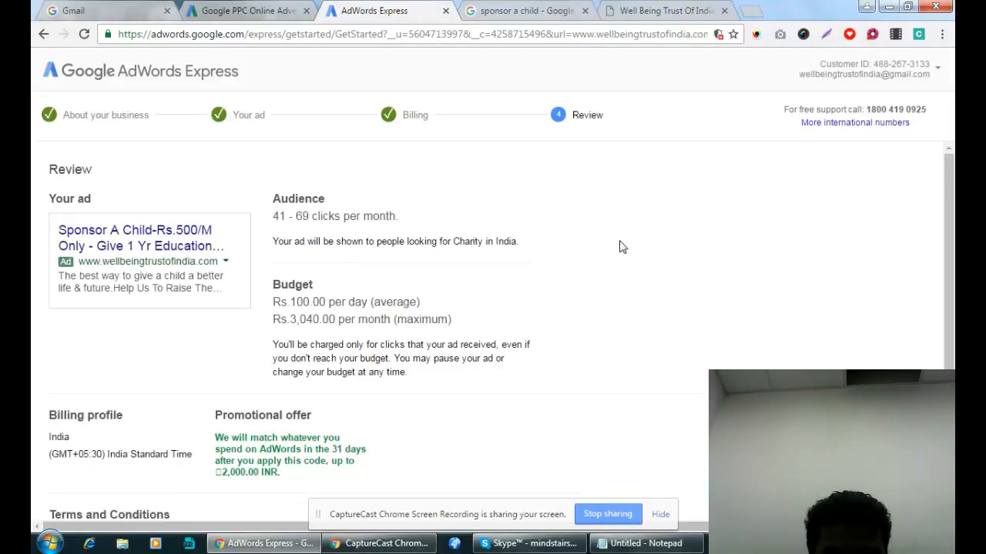
{"action": "scroll", "coordinate": [595, 311], "scroll_direction": "down", "scroll_amount": 3}
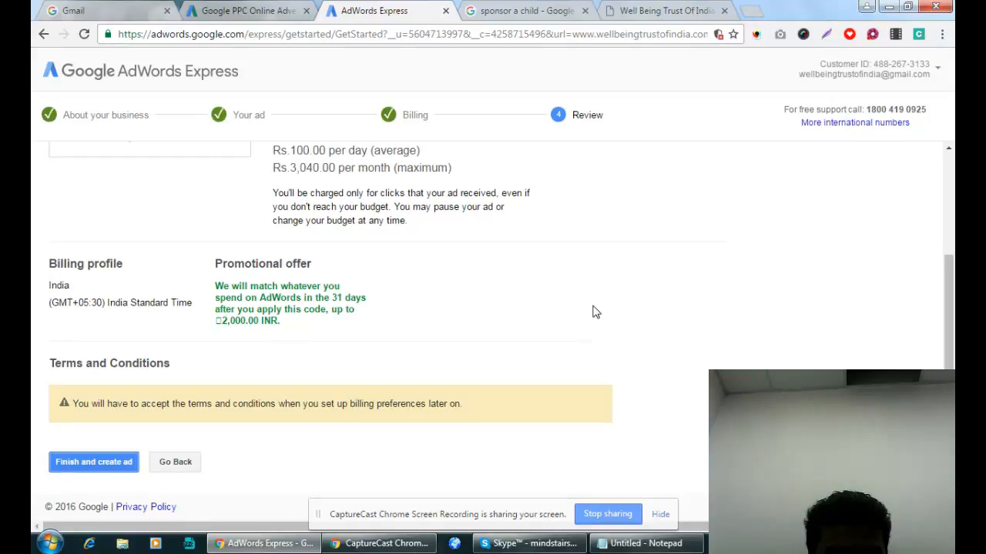
{"action": "scroll", "coordinate": [501, 329], "scroll_direction": "up", "scroll_amount": 3}
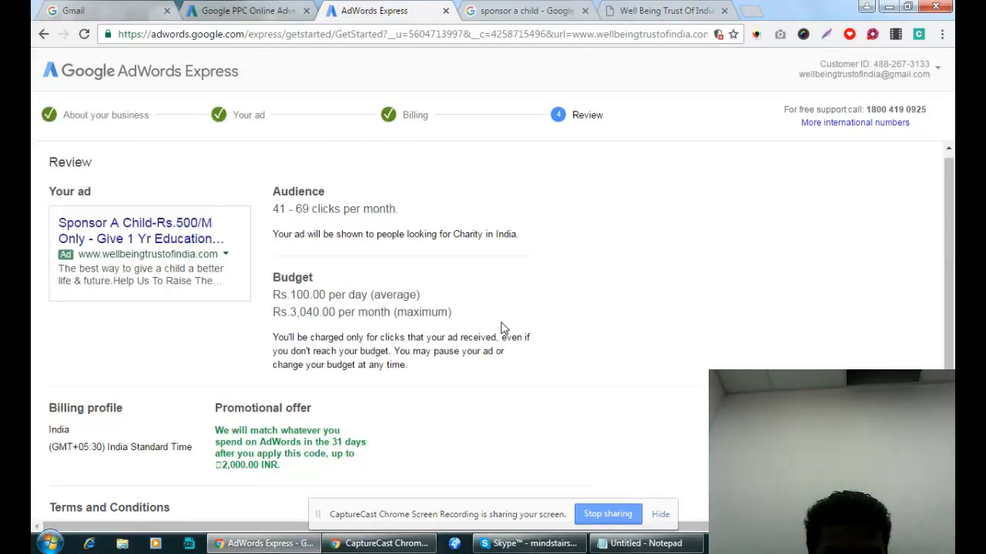
{"action": "scroll", "coordinate": [502, 329], "scroll_direction": "down", "scroll_amount": 3}
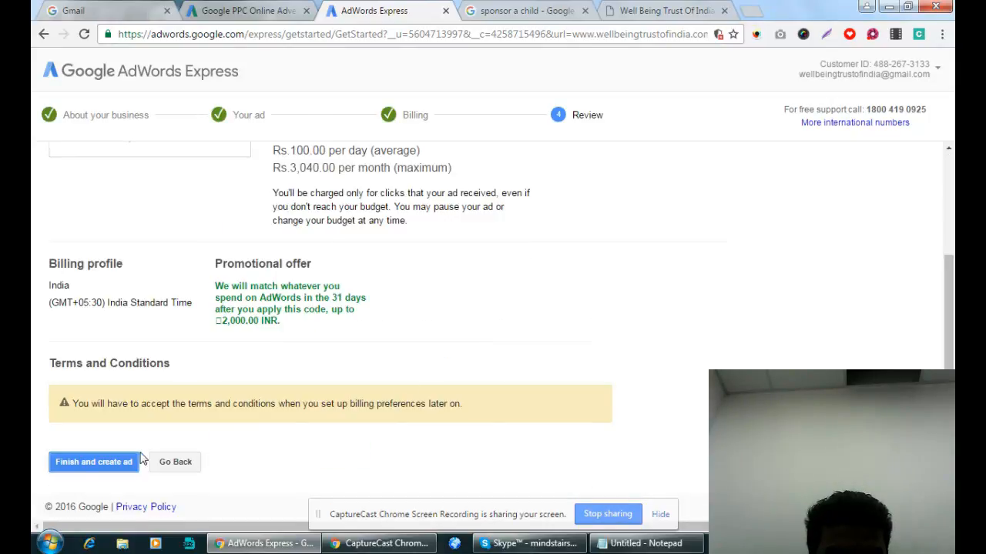
{"action": "left_click", "coordinate": [67, 466]}
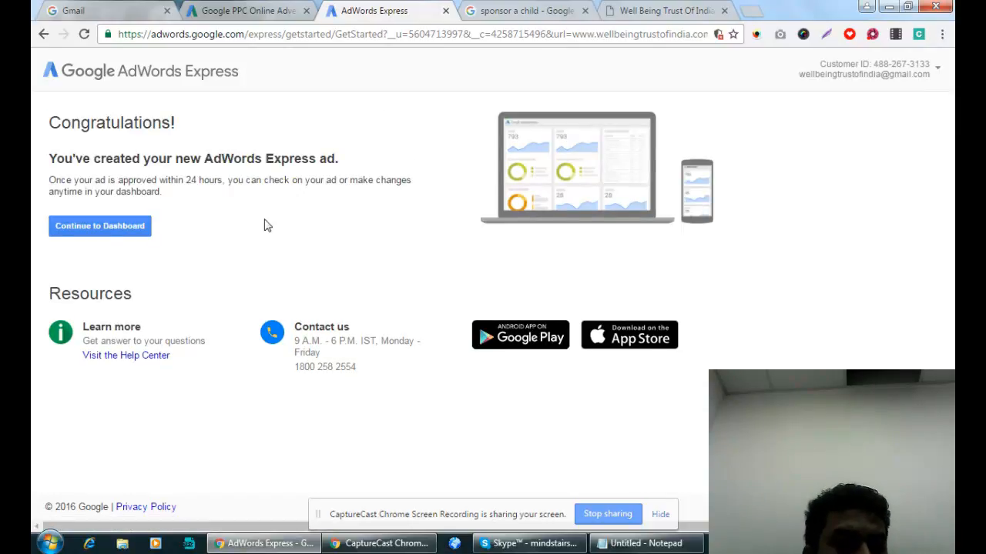
Step: Continue from the Congratulations page to the ads dashboard
{"action": "left_click", "coordinate": [95, 231]}
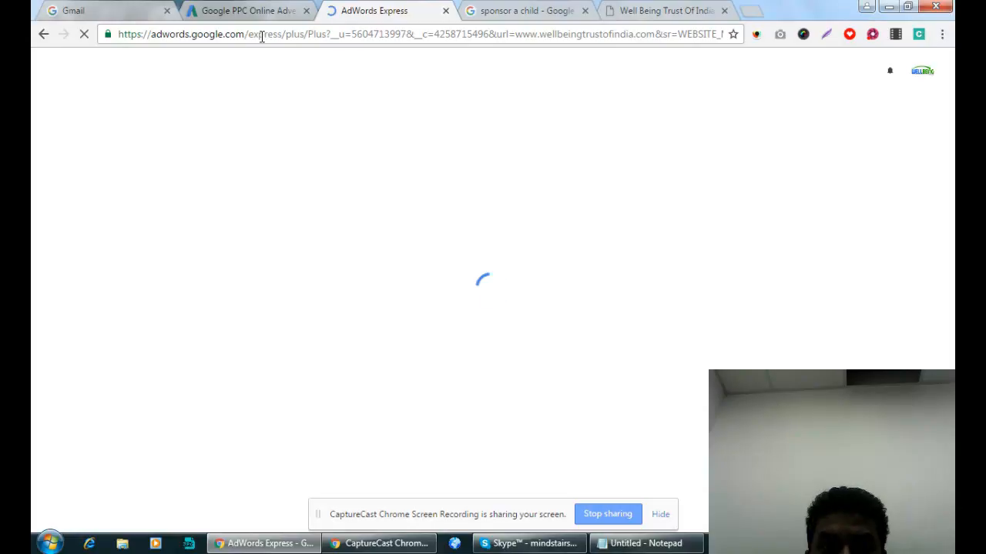
Step: After the adwords.gogole.com 404, search for adword and open the Google AdWords result
{"action": "left_click_drag", "start_coordinate": [258, 34], "coordinate": [917, 47]}
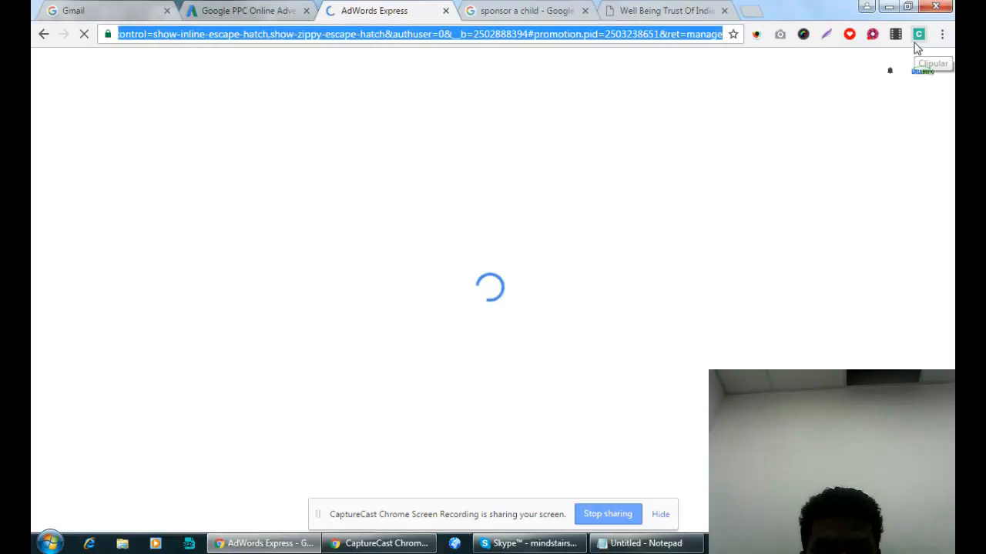
{"action": "type", "text": "https://adwords.google.com"}
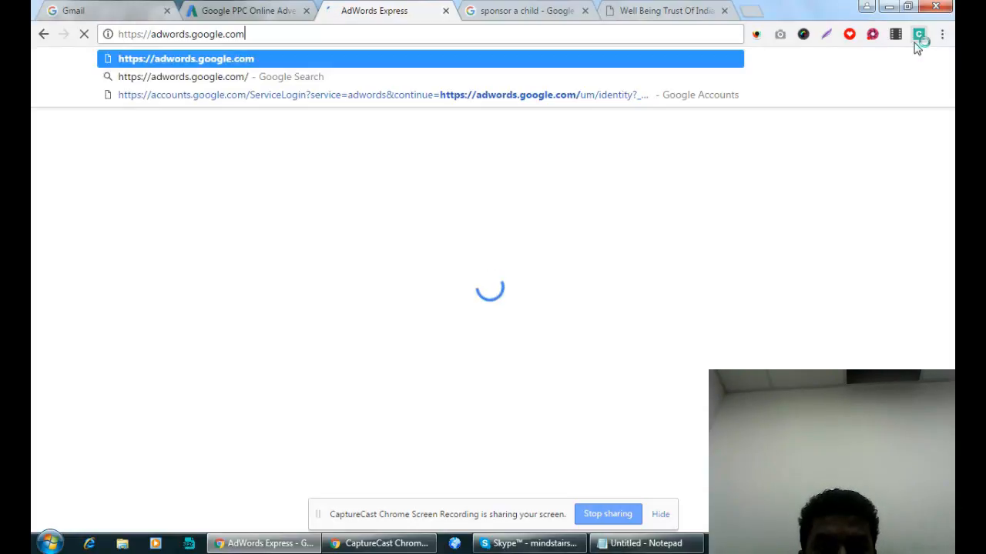
{"action": "key", "text": "Return"}
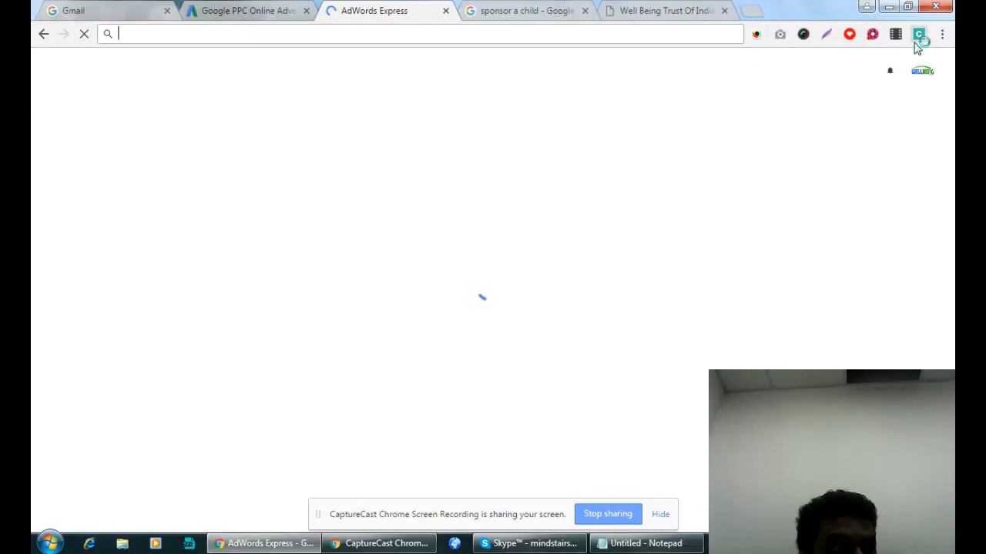
{"action": "type", "text": "adwords.g"}
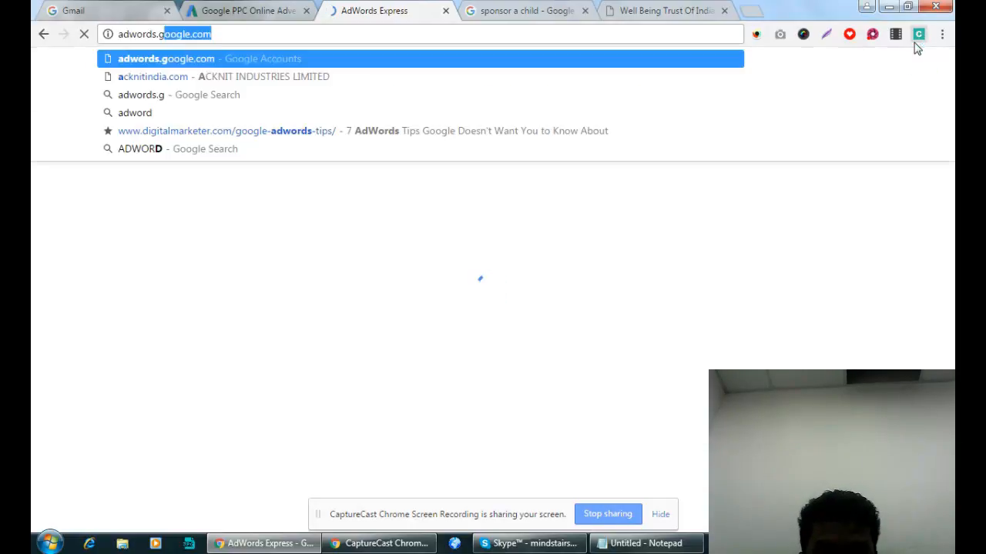
{"action": "type", "text": "ogole.com"}
{"action": "key", "text": "Return"}
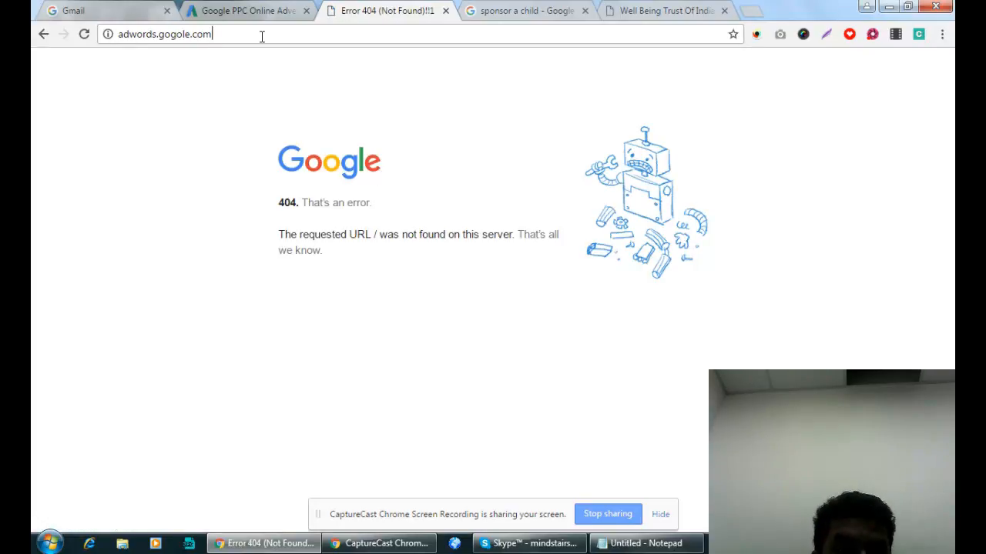
{"action": "key", "text": "BackSpace"}
{"action": "key", "text": "BackSpace"}
{"action": "key", "text": "BackSpace"}
{"action": "key", "text": "BackSpace"}
{"action": "key", "text": "BackSpace"}
{"action": "key", "text": "BackSpace"}
{"action": "key", "text": "BackSpace"}
{"action": "key", "text": "BackSpace"}
{"action": "key", "text": "BackSpace"}
{"action": "key", "text": "BackSpace"}
{"action": "key", "text": "BackSpace"}
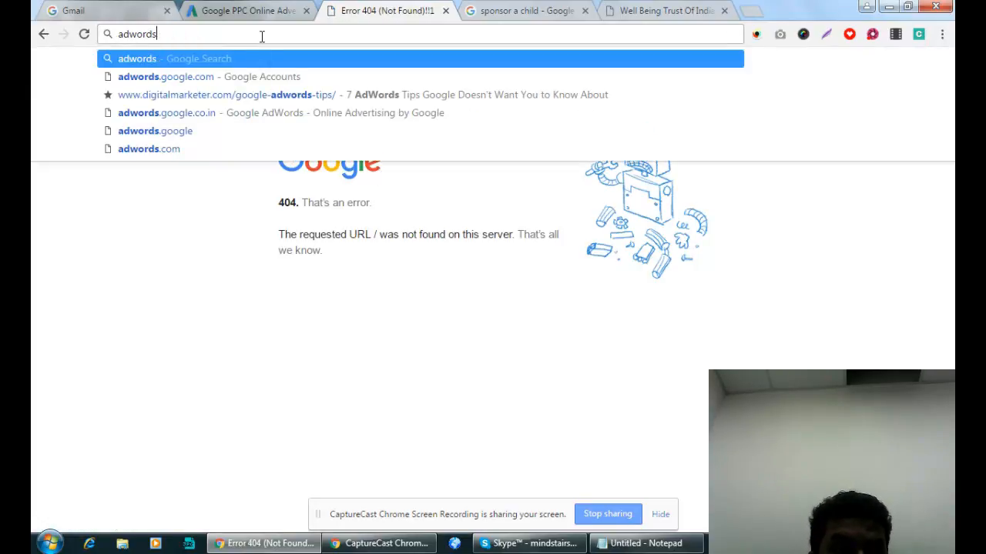
{"action": "key", "text": "BackSpace"}
{"action": "key", "text": "Return"}
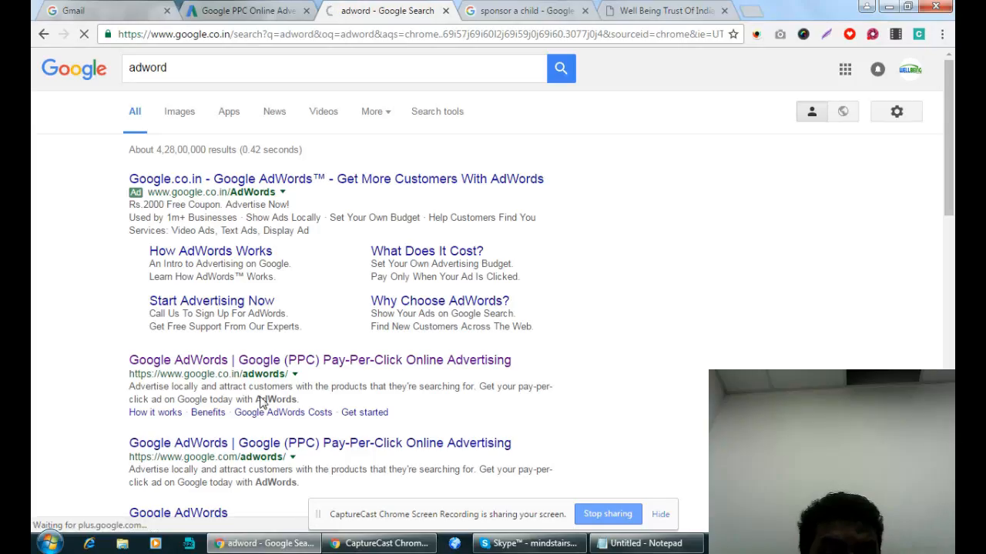
{"action": "left_click", "coordinate": [384, 362]}
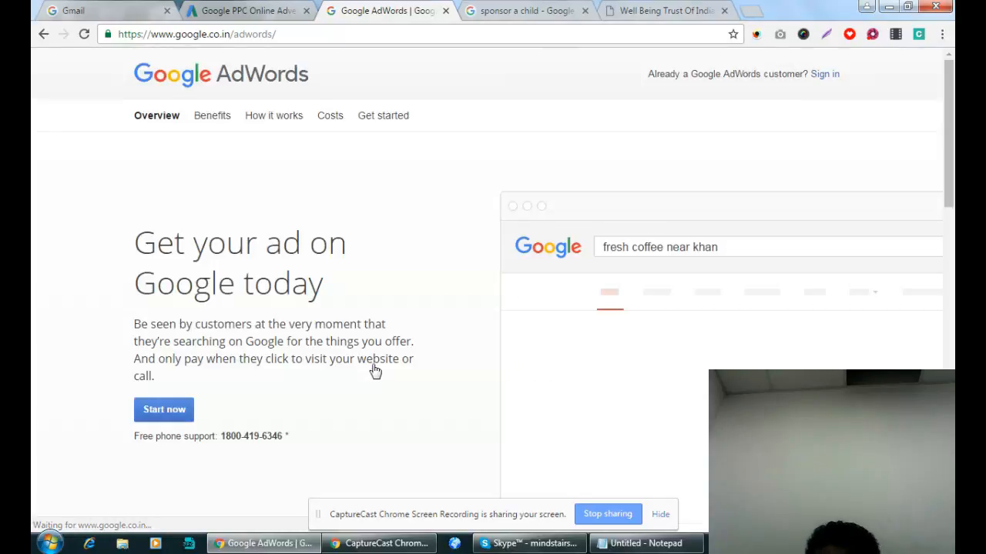
Step: Sign in to reach All campaigns, wait out the unresponsive page, and close the extra advertising tab
{"action": "left_click", "coordinate": [827, 74]}
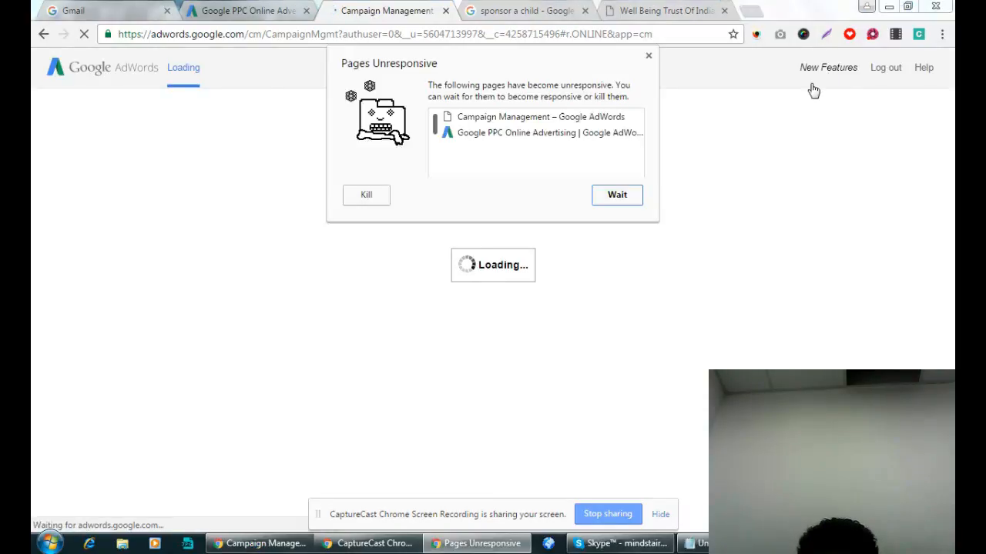
{"action": "left_click", "coordinate": [618, 197]}
{"action": "left_click", "coordinate": [270, 10]}
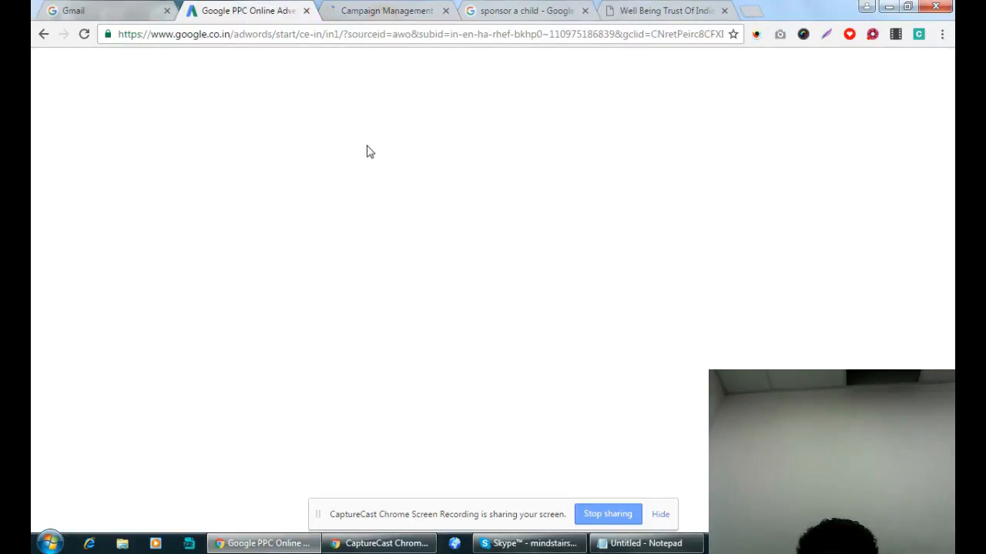
{"action": "key", "text": "ctrl+w"}
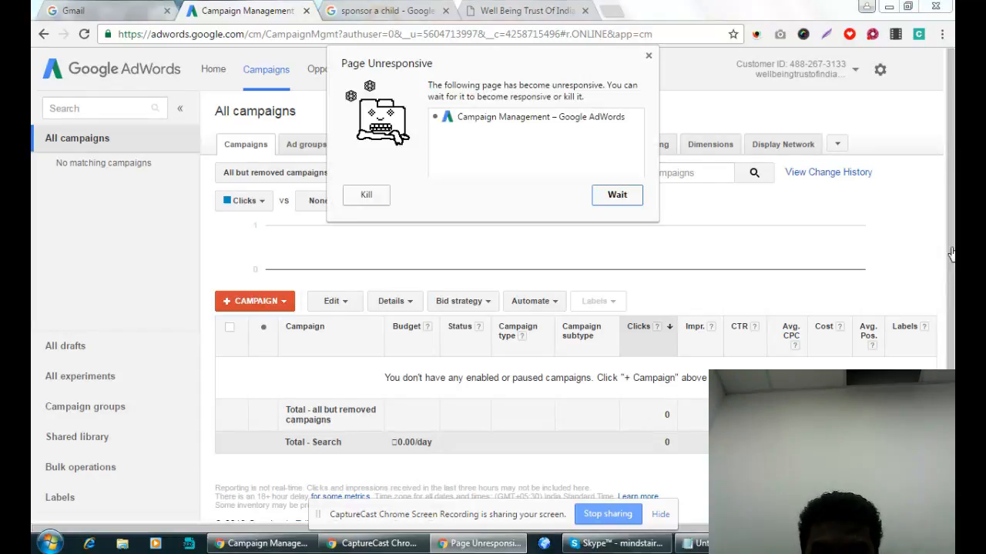
Step: Reload All campaigns until it responds, dismiss the warning, and open the gear settings menu
{"action": "left_click", "coordinate": [620, 197]}
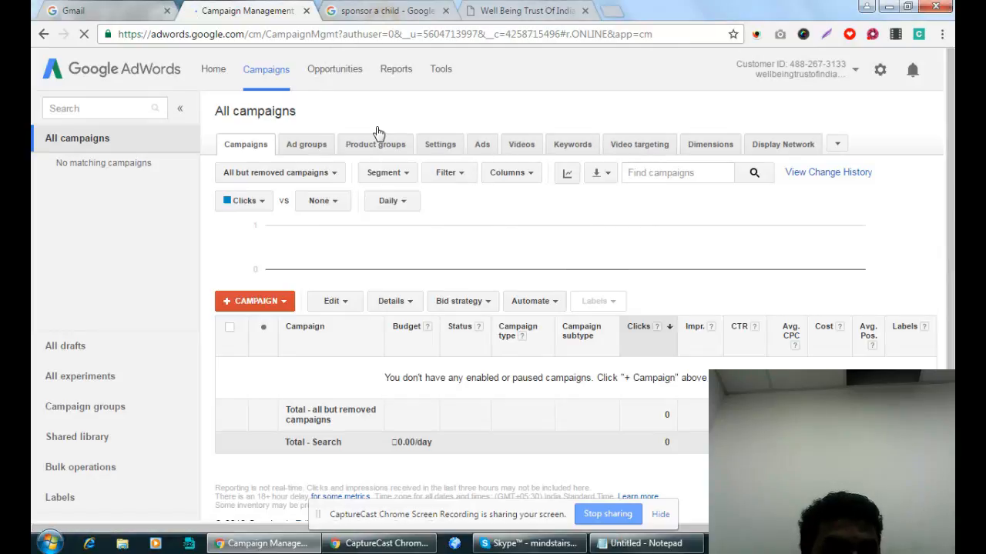
{"action": "left_click", "coordinate": [83, 34]}
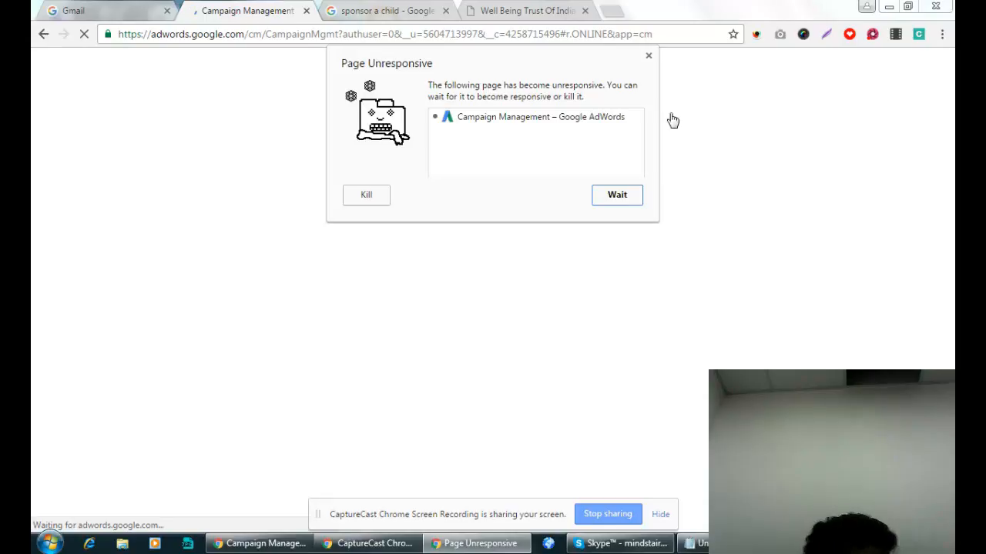
{"action": "left_click", "coordinate": [605, 196]}
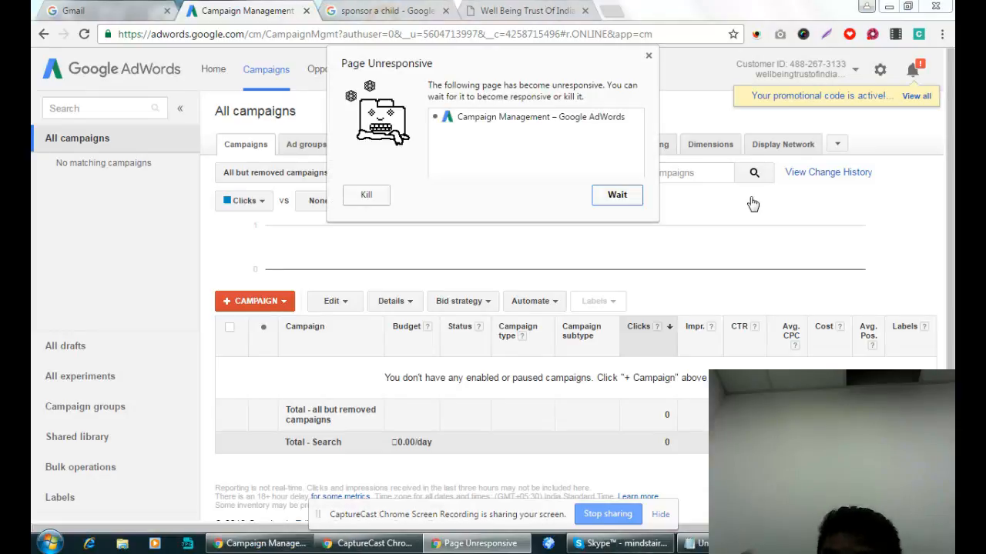
{"action": "left_click", "coordinate": [648, 56]}
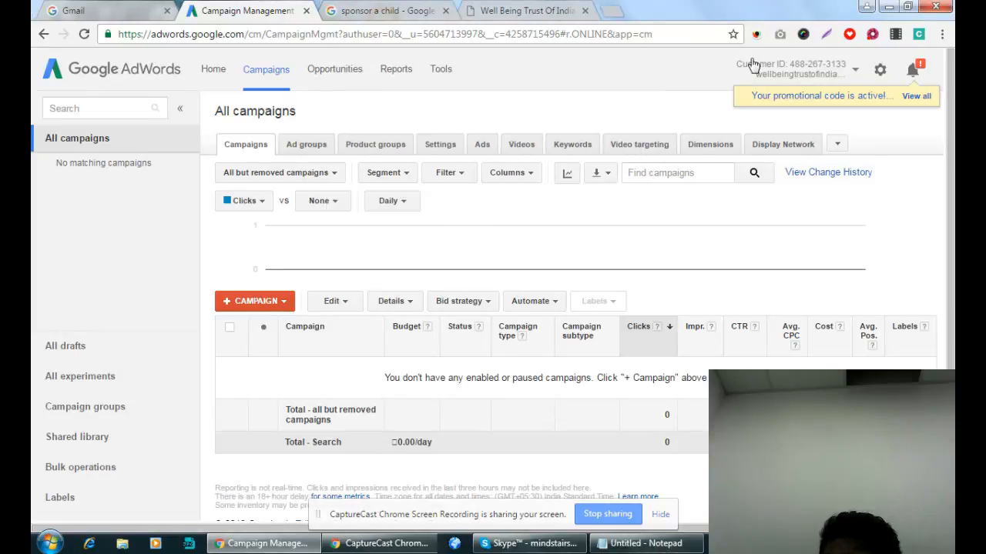
{"action": "left_click", "coordinate": [777, 73]}
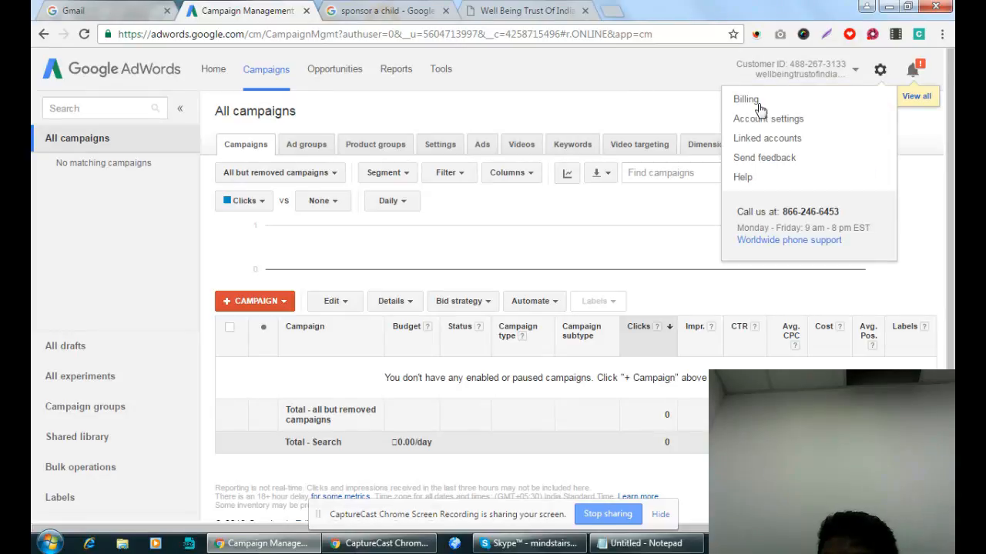
Step: Start Billing setup with India as the country and scroll through the tax, address and card form
{"action": "left_click", "coordinate": [755, 104]}
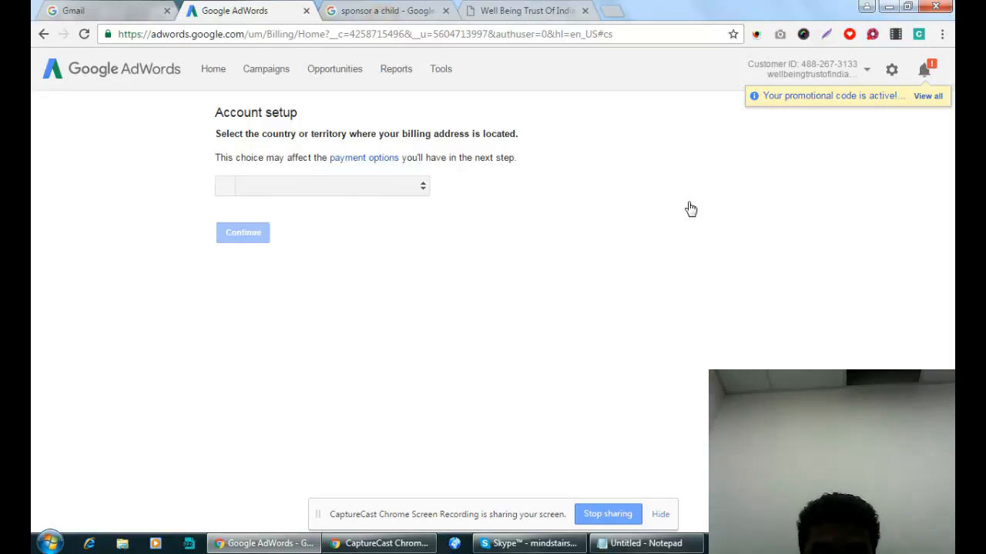
{"action": "left_click", "coordinate": [396, 191]}
{"action": "left_click", "coordinate": [271, 190]}
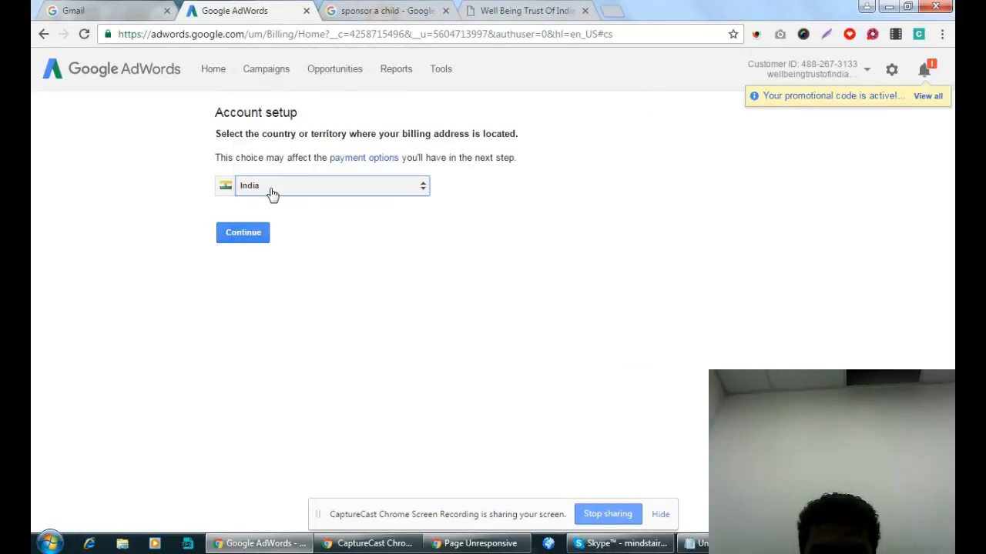
{"action": "left_click", "coordinate": [249, 234]}
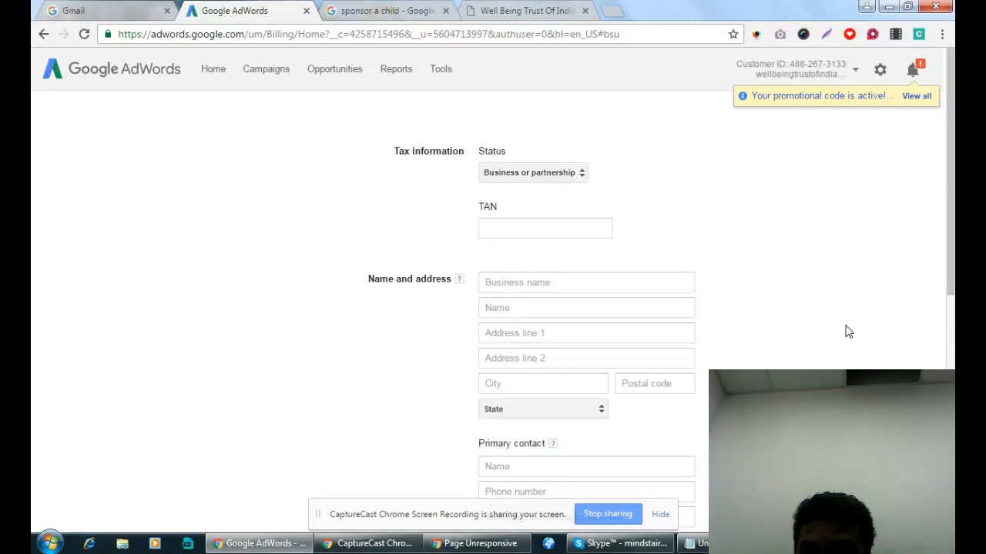
{"action": "left_click", "coordinate": [952, 423]}
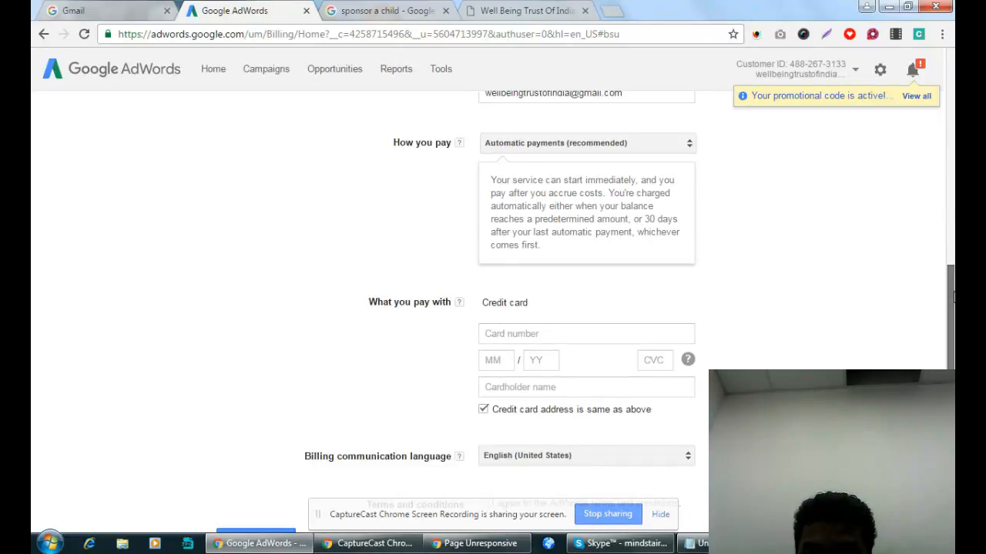
{"action": "scroll", "coordinate": [816, 246], "scroll_direction": "up", "scroll_amount": 5}
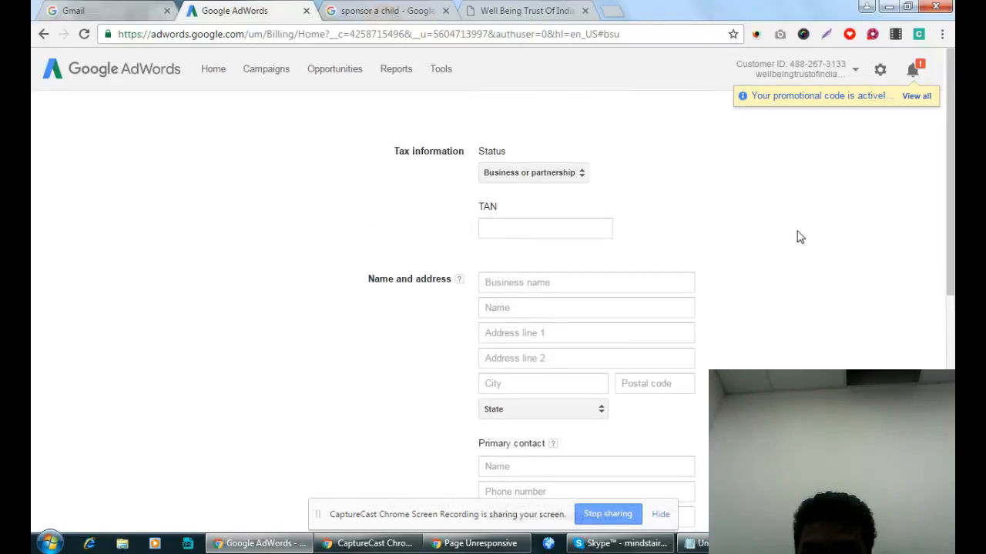
{"action": "left_click", "coordinate": [880, 71]}
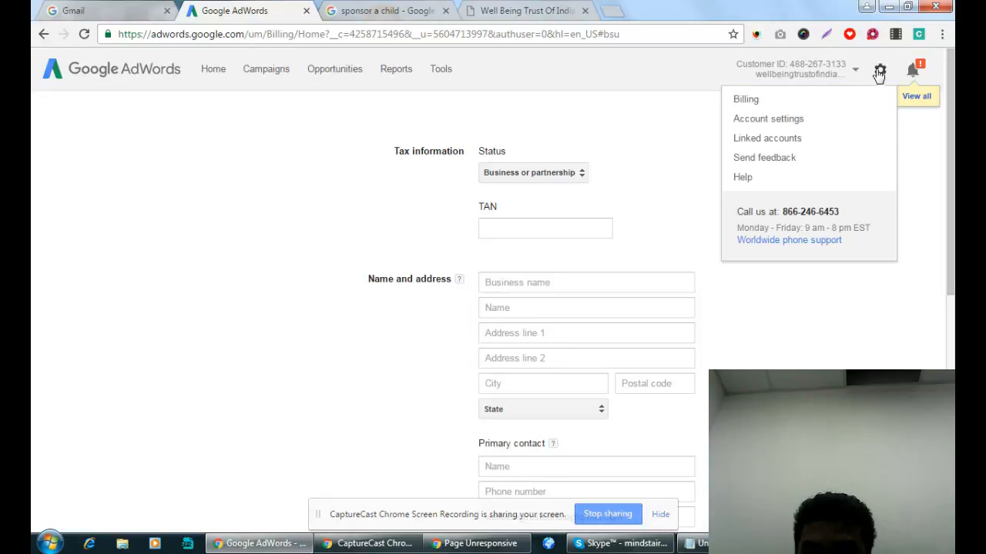
Step: Review the Account access, Linked accounts and Notification settings pages, then go back to Billing via the gear menu
{"action": "left_click", "coordinate": [755, 120]}
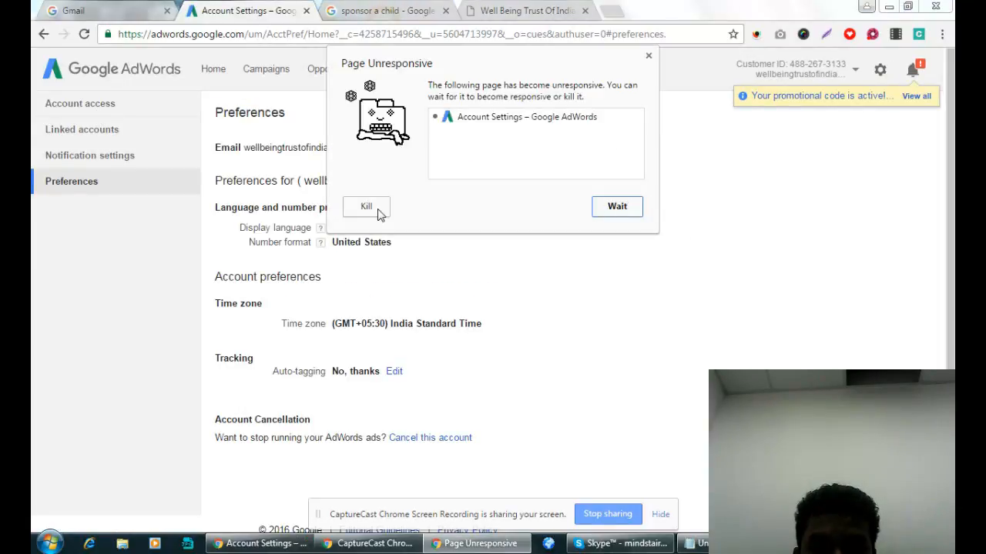
{"action": "left_click", "coordinate": [618, 204]}
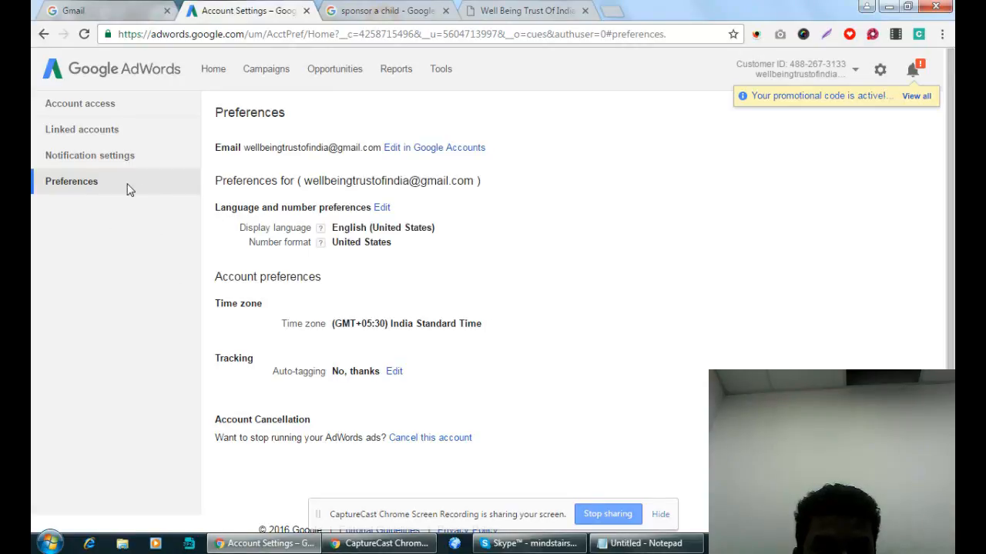
{"action": "left_click", "coordinate": [86, 108]}
{"action": "left_click", "coordinate": [86, 132]}
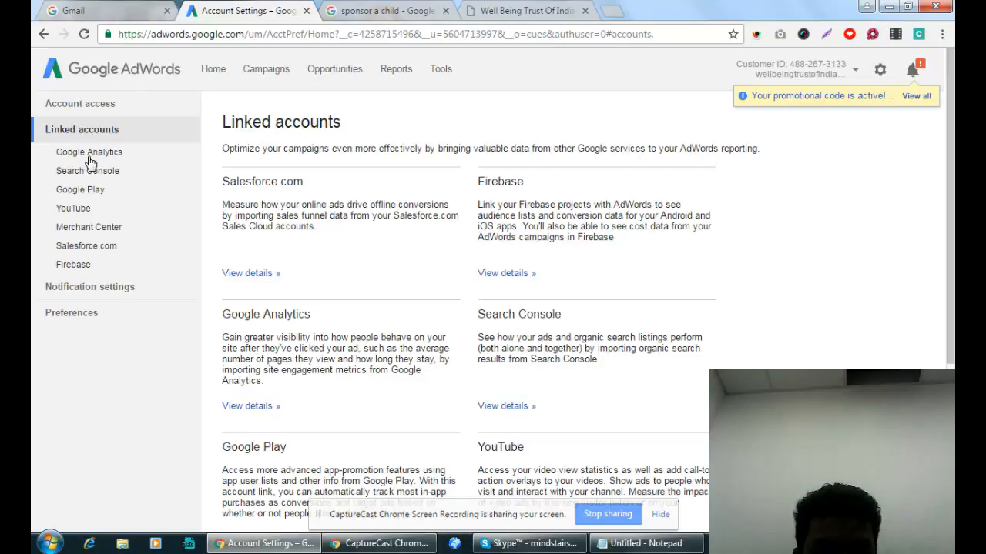
{"action": "left_click", "coordinate": [92, 293]}
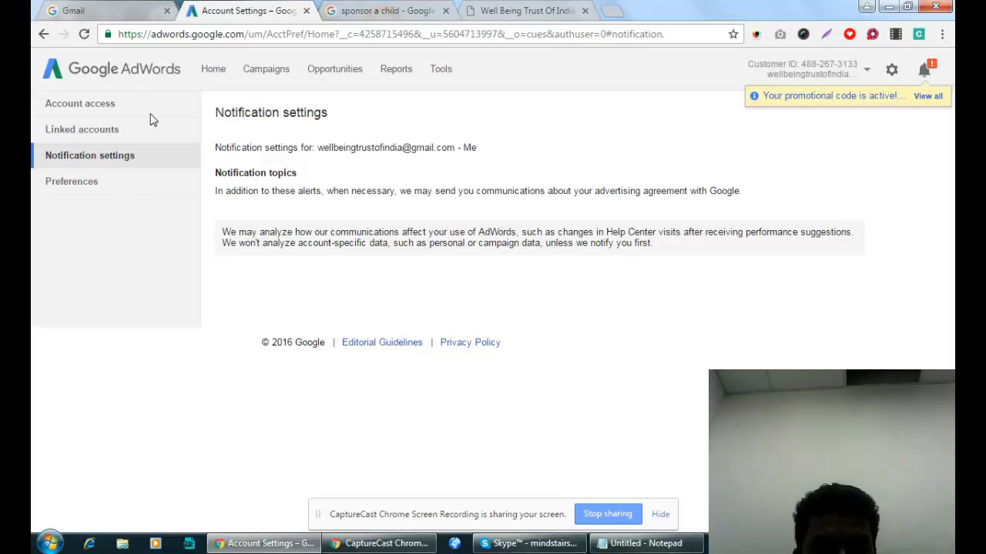
{"action": "left_click", "coordinate": [881, 71]}
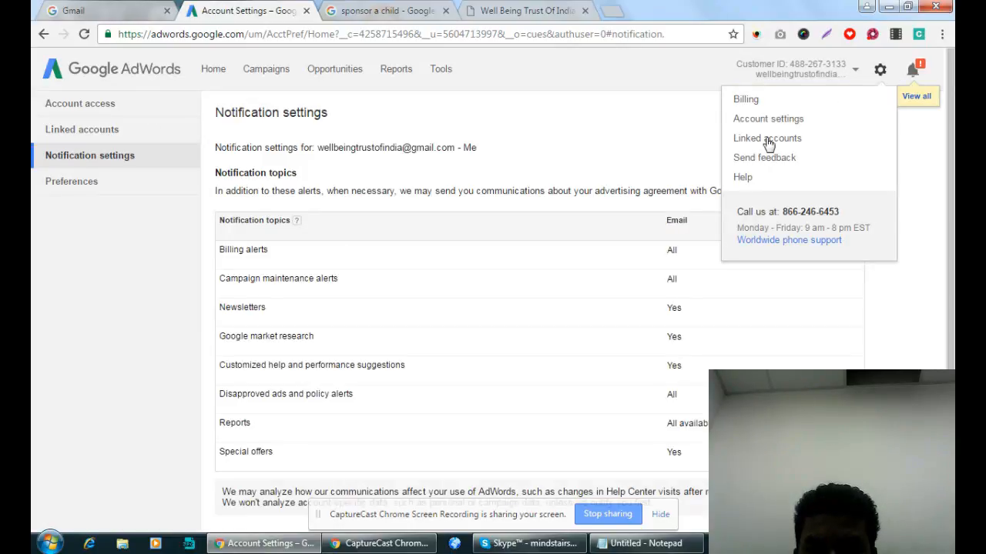
{"action": "left_click", "coordinate": [741, 118]}
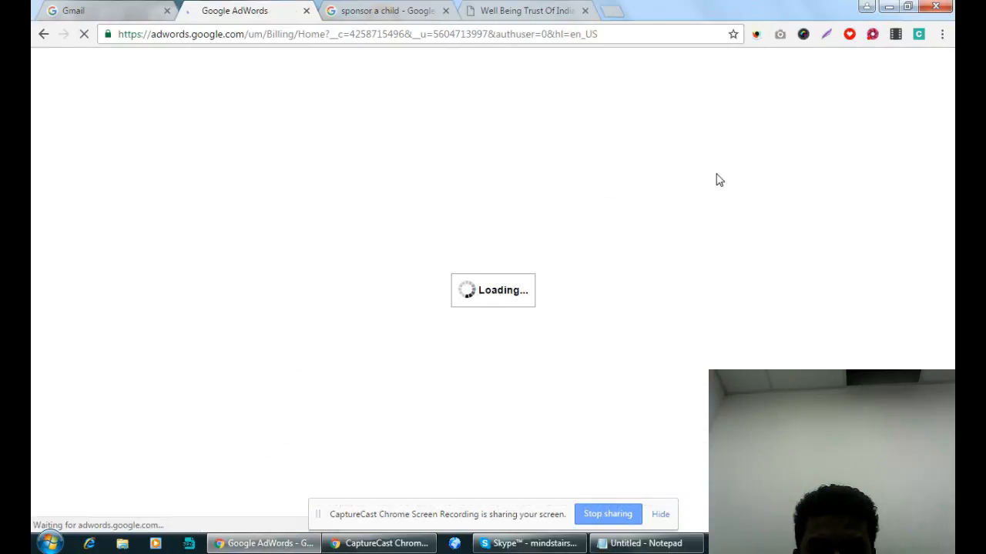
Step: Search 'google analytics' in the sponsor a child search tab
{"action": "left_click", "coordinate": [405, 10]}
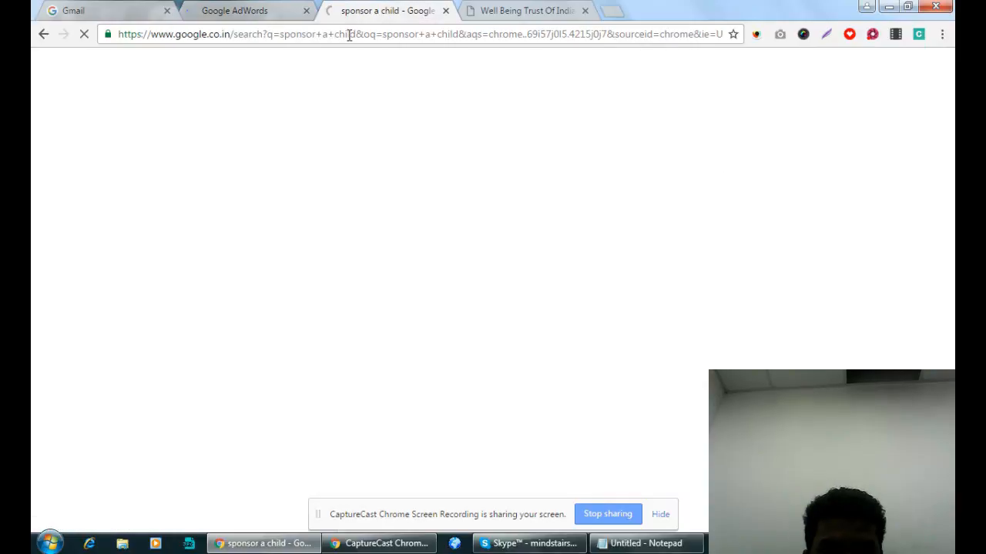
{"action": "left_click", "coordinate": [348, 35]}
{"action": "type", "text": "google"}
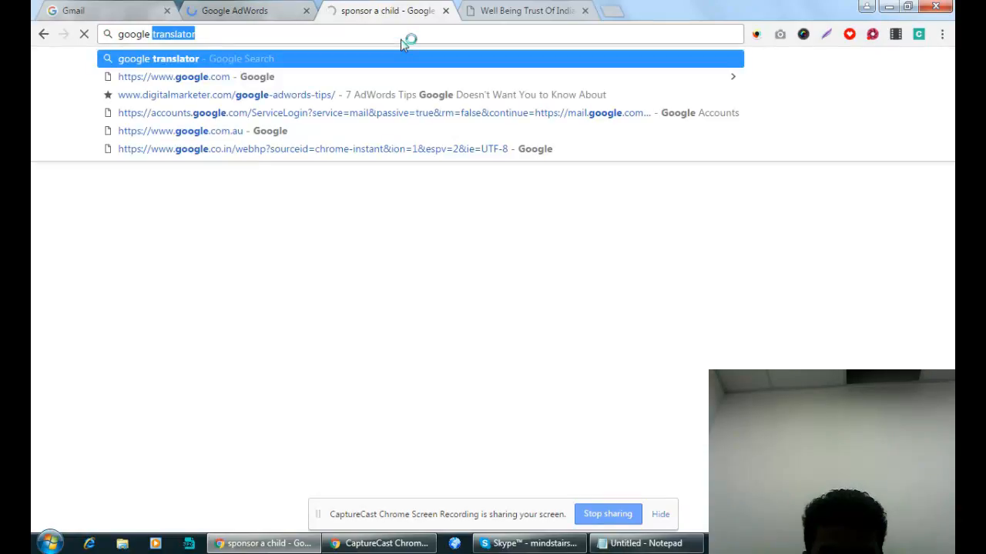
{"action": "type", "text": " analytics"}
{"action": "key", "text": "Return"}
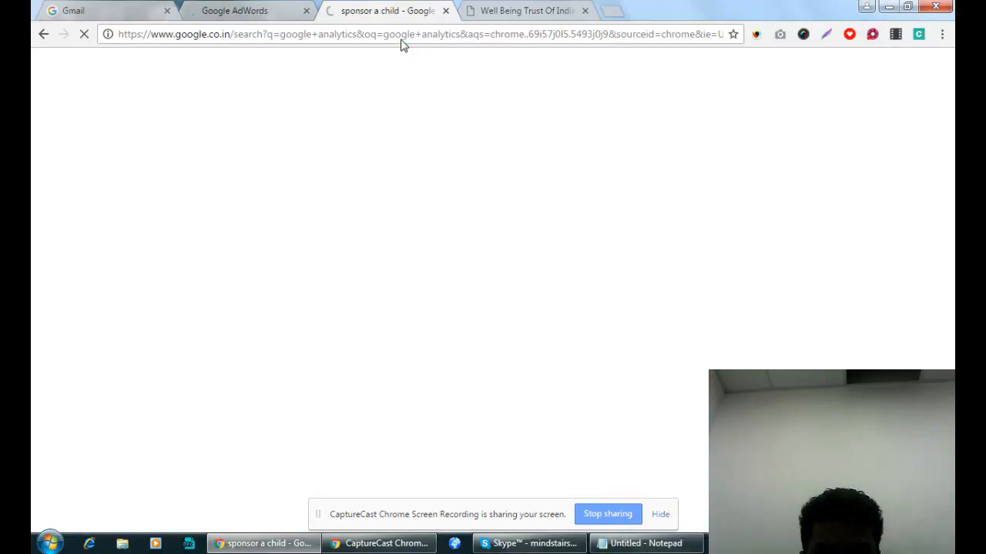
Step: Search 'google adwords express' and open the official AdWords Express result
{"action": "left_click", "coordinate": [398, 40]}
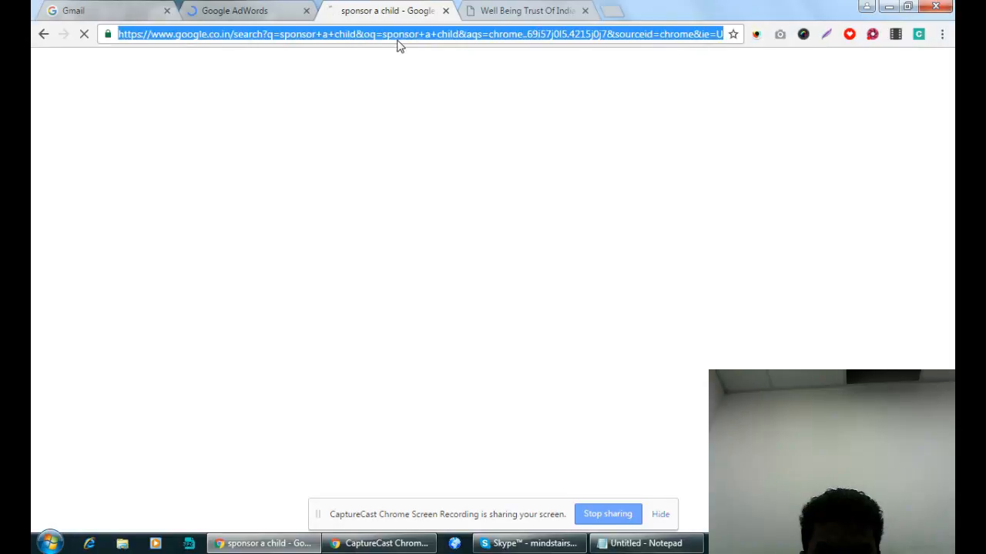
{"action": "type", "text": "google"}
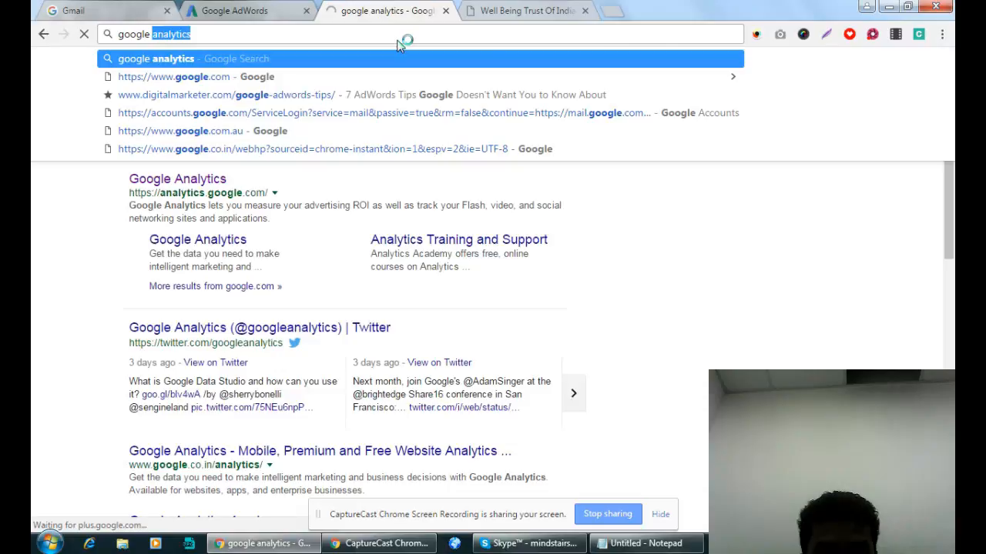
{"action": "type", "text": "adwords expr"}
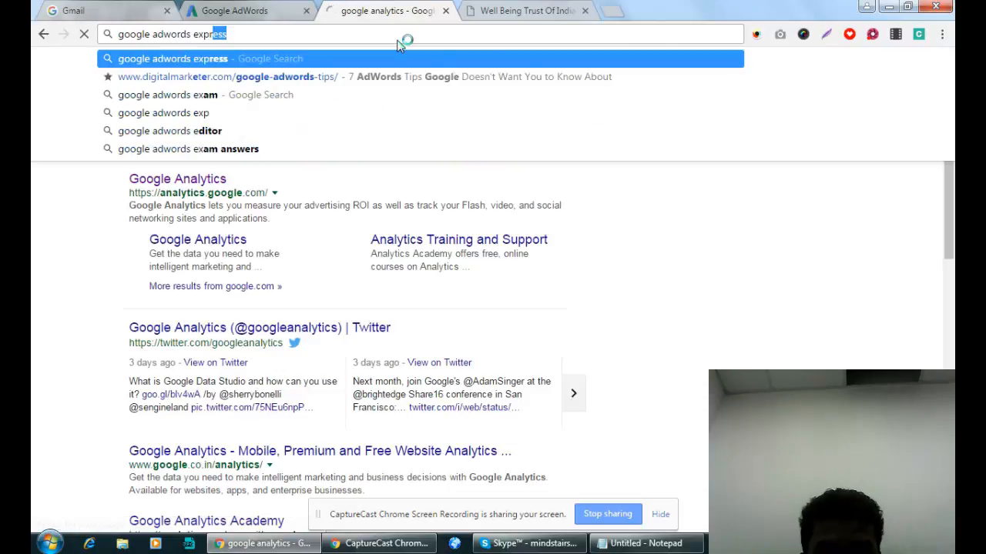
{"action": "left_click", "coordinate": [271, 12]}
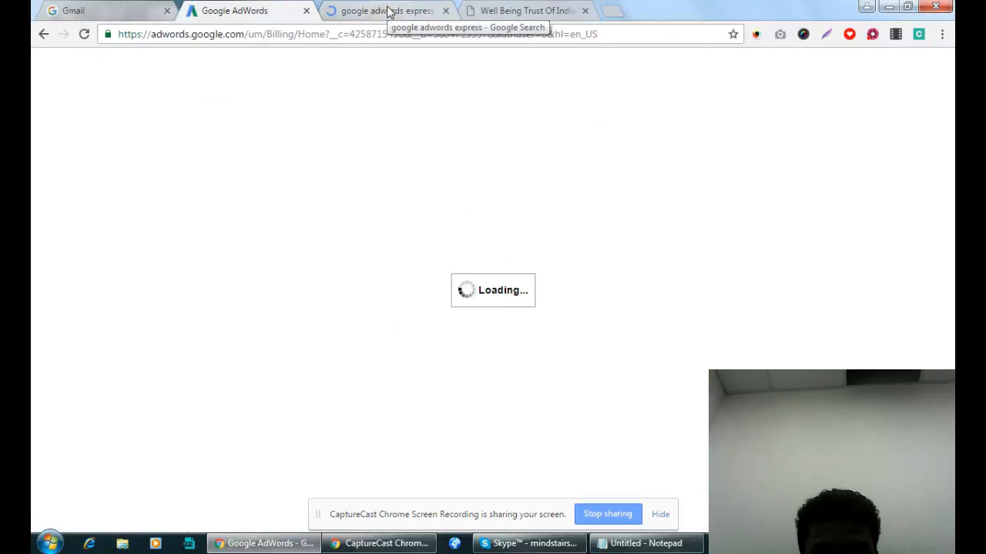
{"action": "left_click", "coordinate": [389, 10]}
{"action": "scroll", "coordinate": [530, 346], "scroll_direction": "down", "scroll_amount": 1}
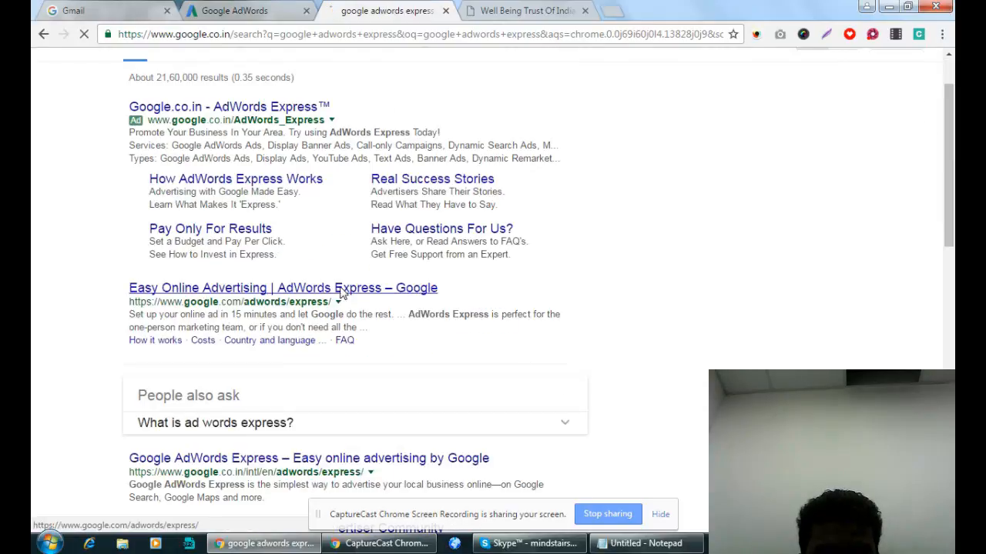
{"action": "left_click", "coordinate": [235, 11]}
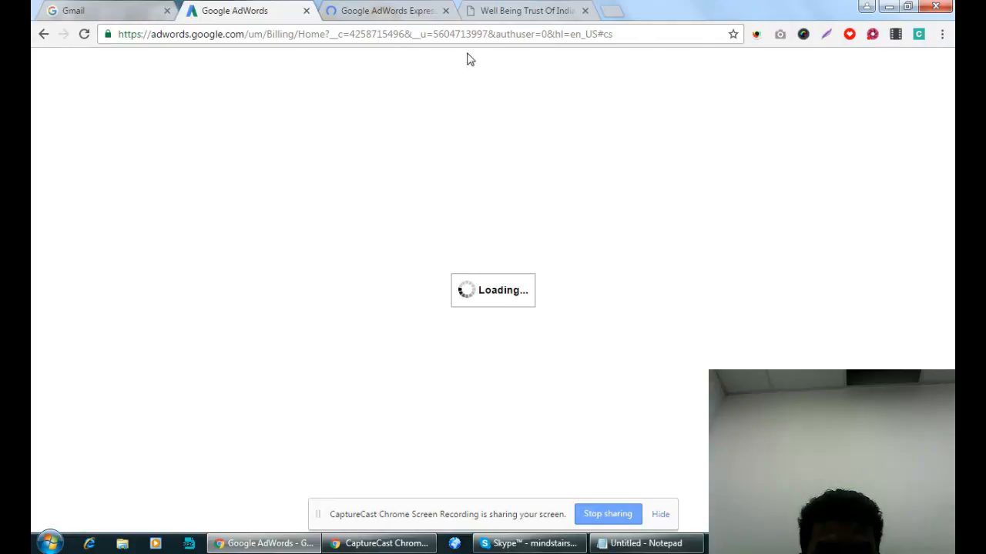
Step: On the AdWords Express overview page, start signing in to the account via the Sign in link
{"action": "left_click", "coordinate": [385, 13]}
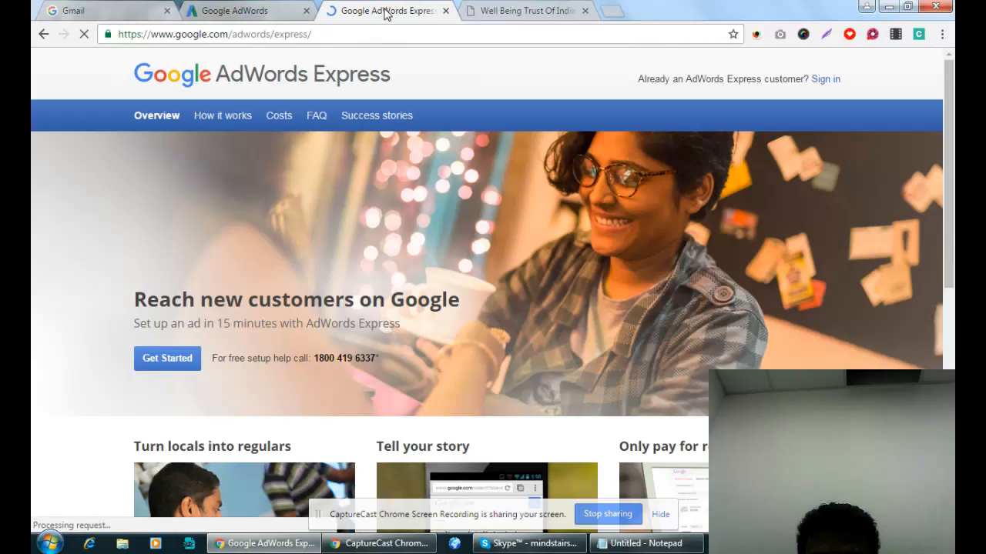
{"action": "left_click", "coordinate": [823, 80]}
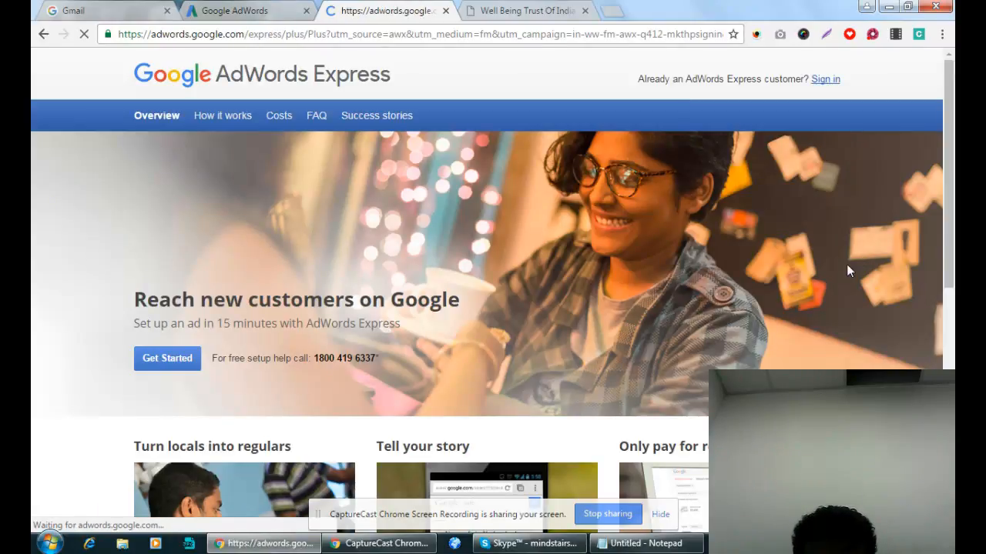
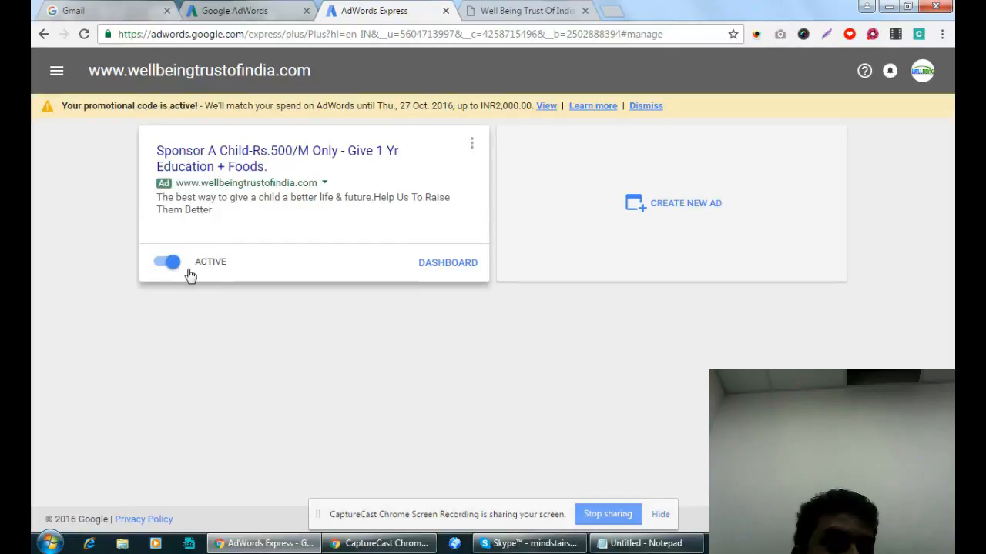
Step: Switch off the 'Sponsor A Child-Rs.500/M Only' ad, confirm it, and close the pause survey
{"action": "left_click", "coordinate": [162, 268]}
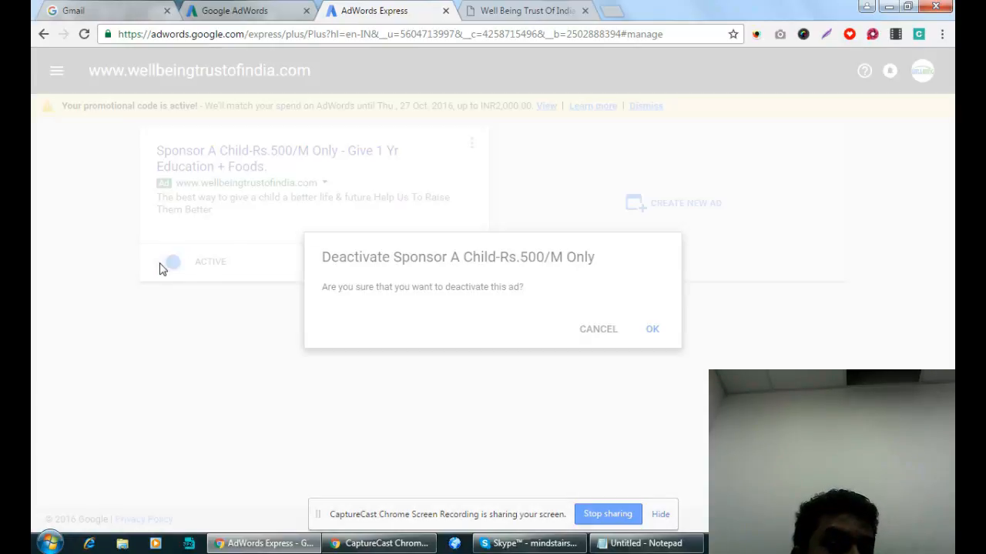
{"action": "left_click", "coordinate": [652, 333]}
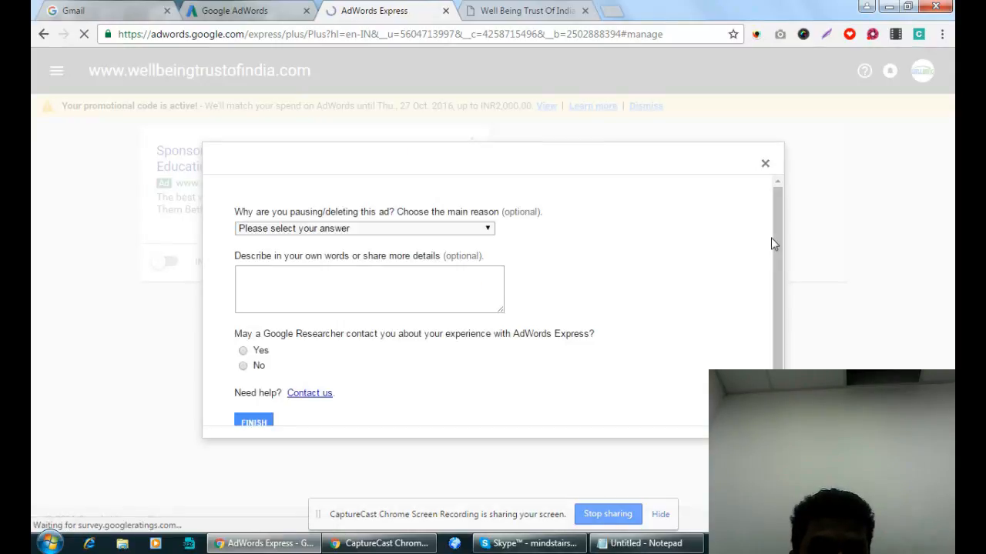
{"action": "left_click", "coordinate": [765, 163]}
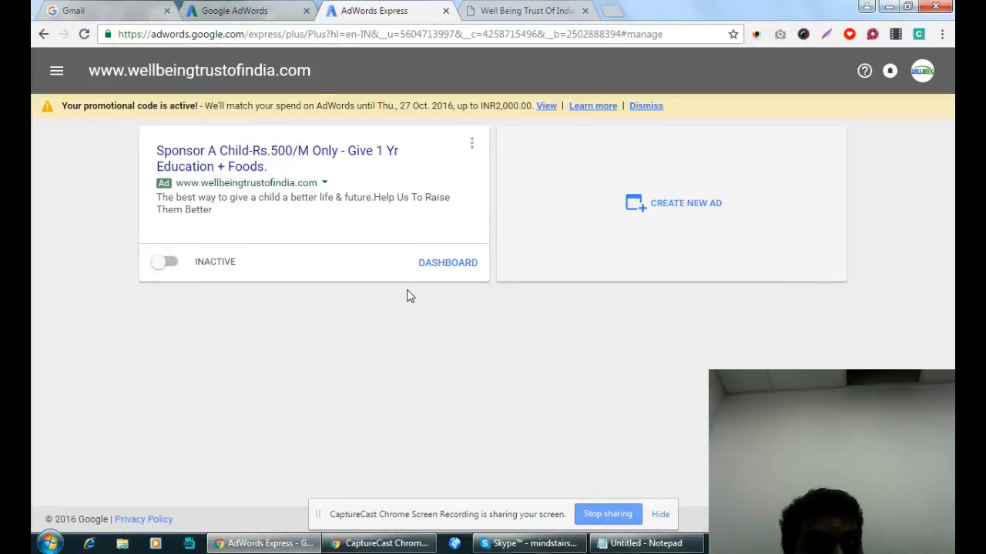
{"action": "left_click", "coordinate": [447, 271]}
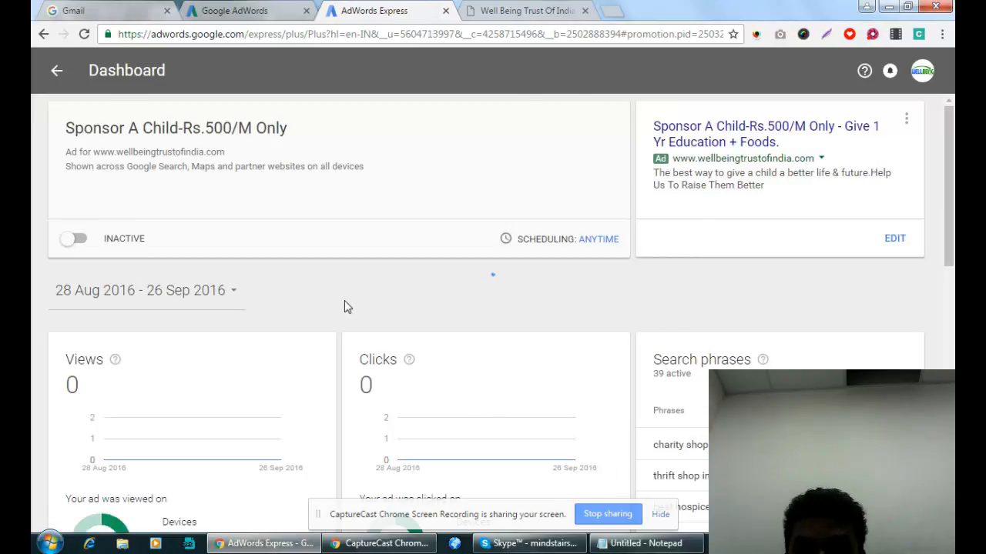
{"action": "scroll", "coordinate": [344, 306], "scroll_direction": "down", "scroll_amount": 5}
{"action": "scroll", "coordinate": [318, 356], "scroll_direction": "down", "scroll_amount": 4}
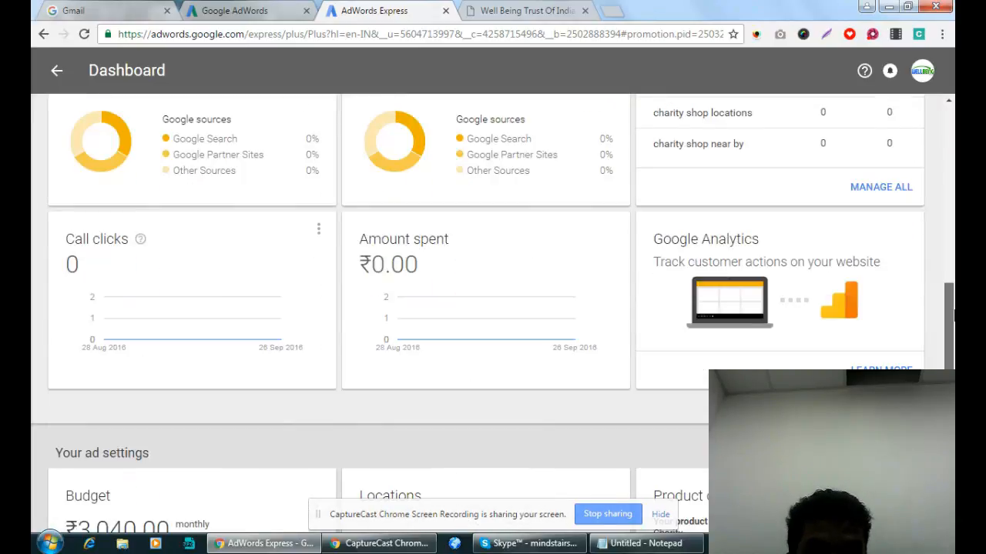
{"action": "scroll", "coordinate": [493, 308], "scroll_direction": "down", "scroll_amount": 1}
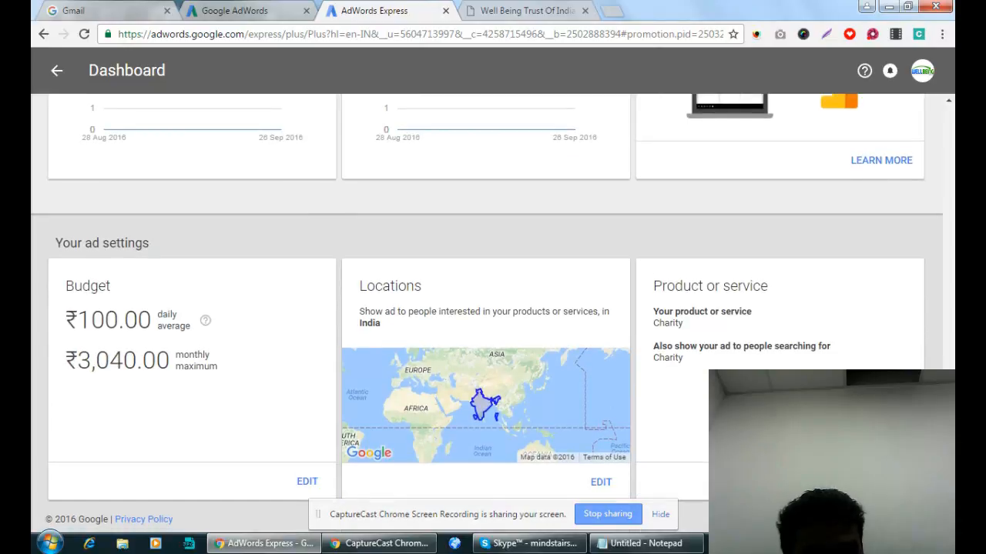
{"action": "scroll", "coordinate": [492, 308], "scroll_direction": "up", "scroll_amount": 6}
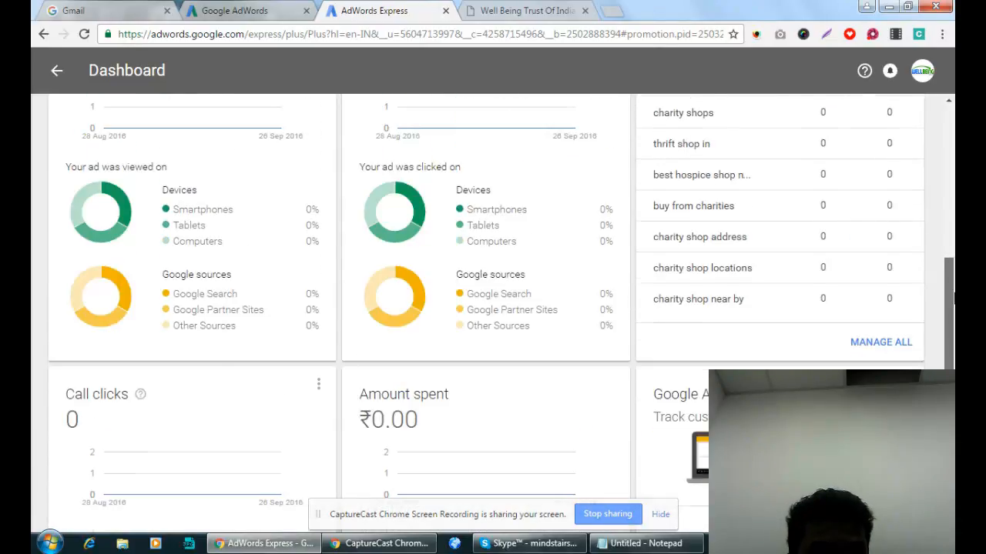
{"action": "left_click_drag", "start_coordinate": [953, 260], "coordinate": [953, 158]}
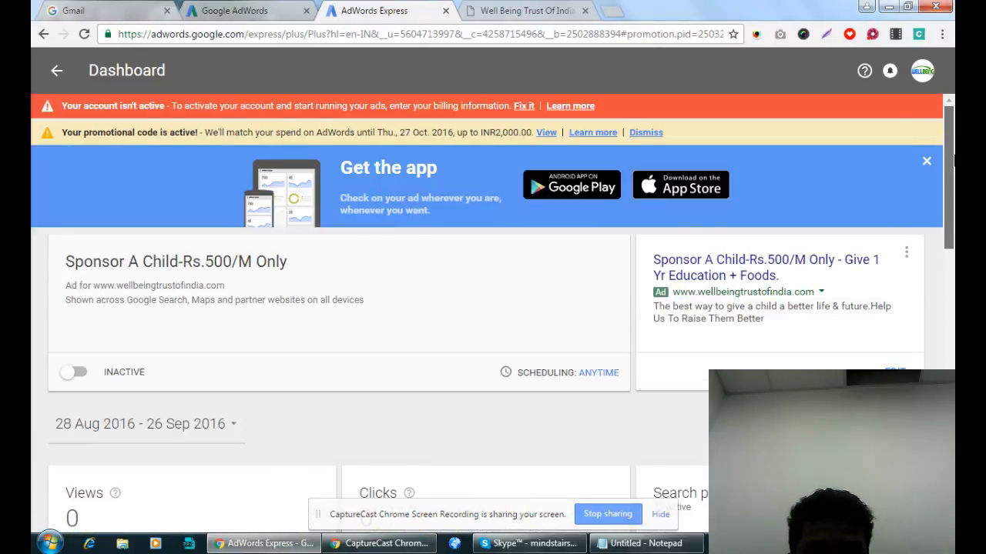
{"action": "scroll", "coordinate": [493, 308], "scroll_direction": "down", "scroll_amount": 10}
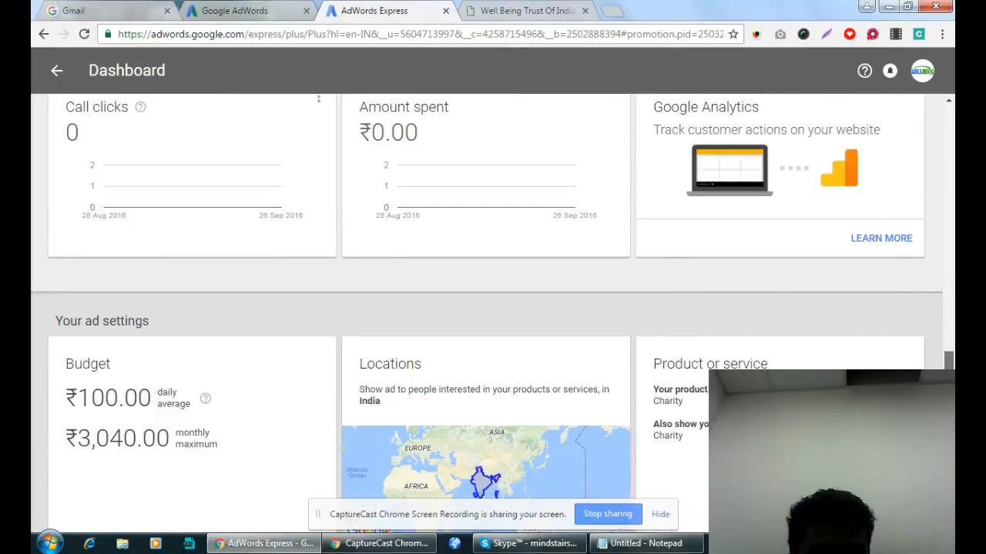
{"action": "scroll", "coordinate": [493, 308], "scroll_direction": "down", "scroll_amount": 1}
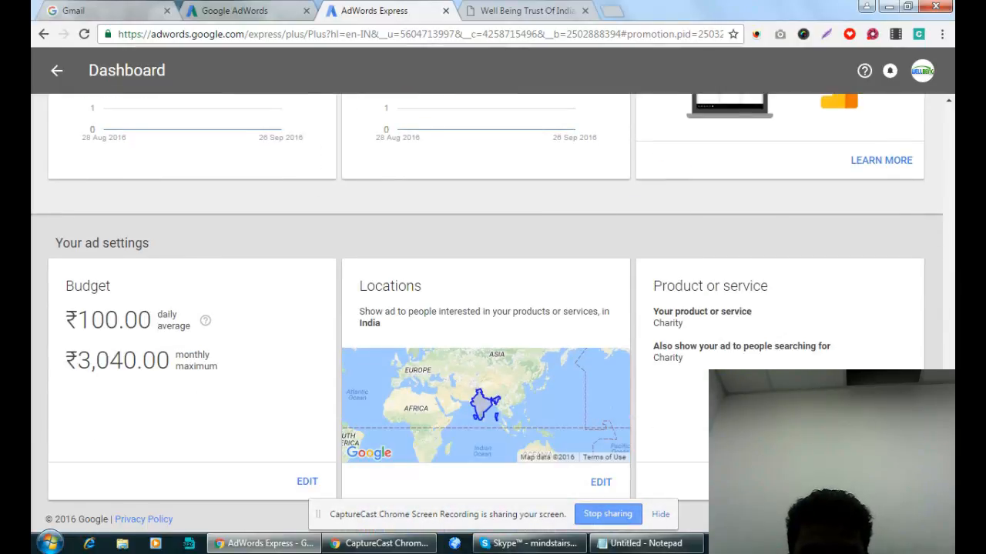
{"action": "scroll", "coordinate": [493, 308], "scroll_direction": "up", "scroll_amount": 10}
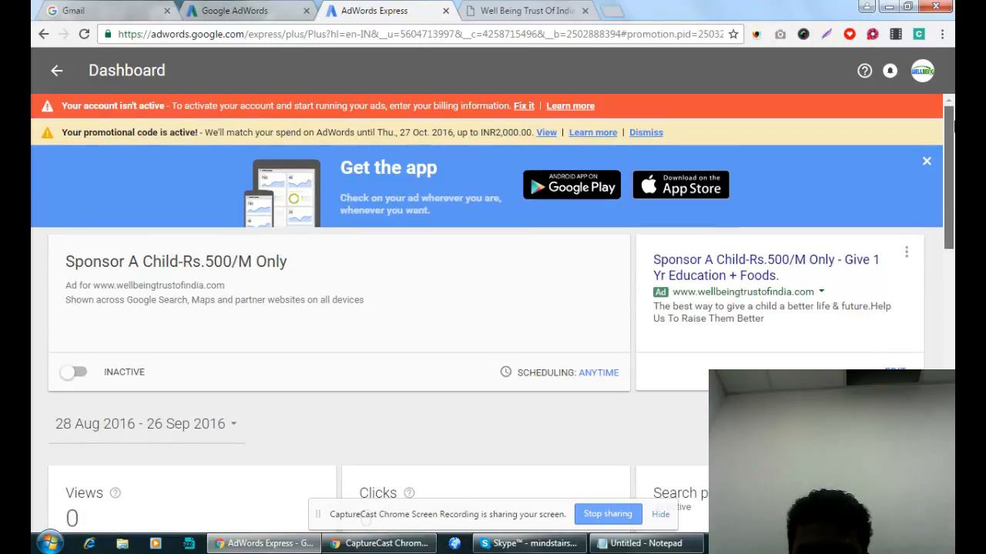
{"action": "scroll", "coordinate": [493, 308], "scroll_direction": "down", "scroll_amount": 1}
{"action": "scroll", "coordinate": [953, 185], "scroll_direction": "down", "scroll_amount": 4}
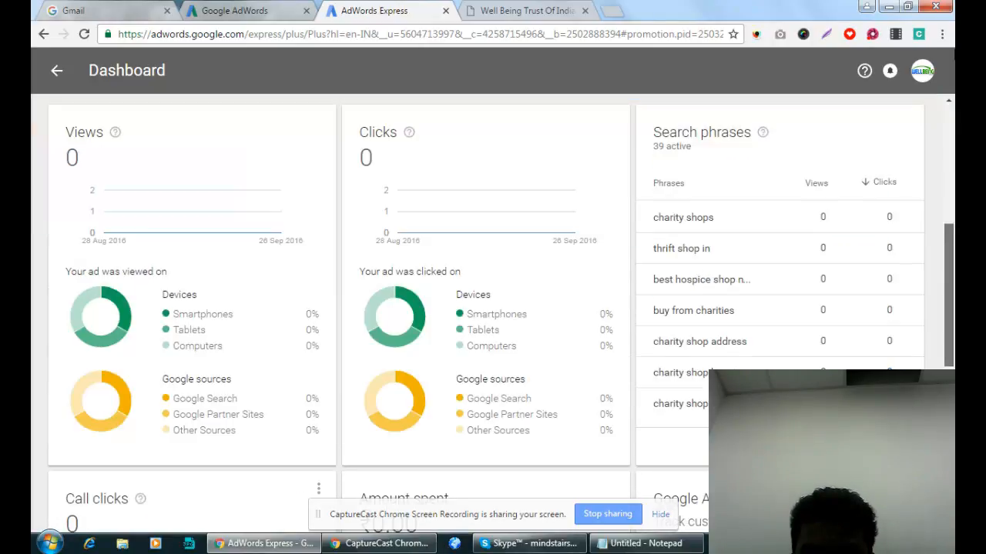
{"action": "scroll", "coordinate": [950, 250], "scroll_direction": "up", "scroll_amount": 5}
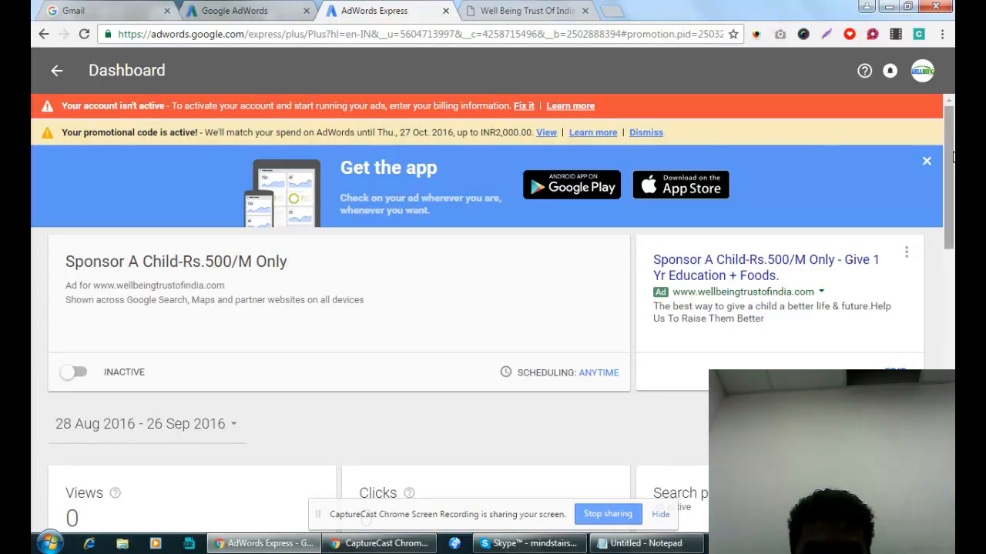
{"action": "left_click", "coordinate": [923, 74]}
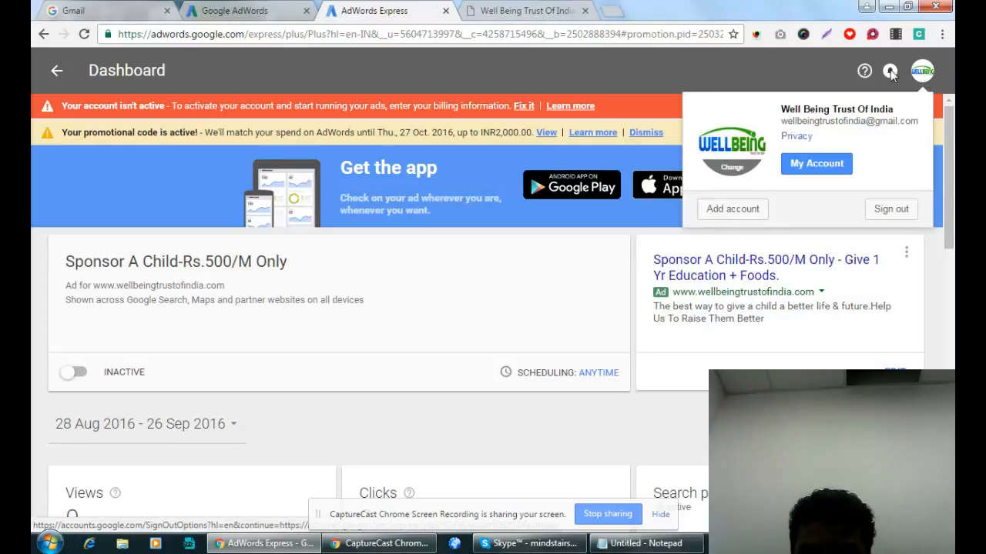
{"action": "left_click", "coordinate": [889, 71]}
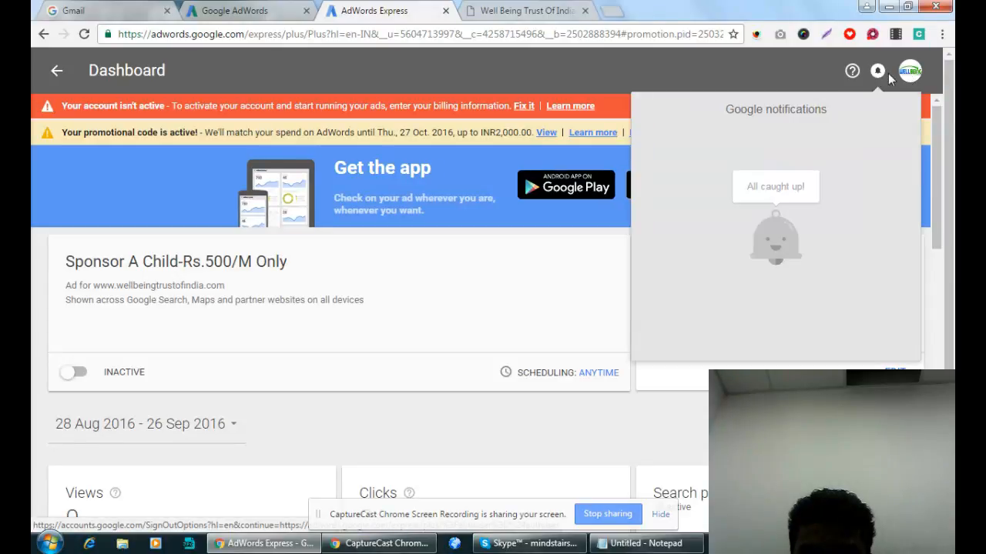
{"action": "left_click", "coordinate": [56, 74]}
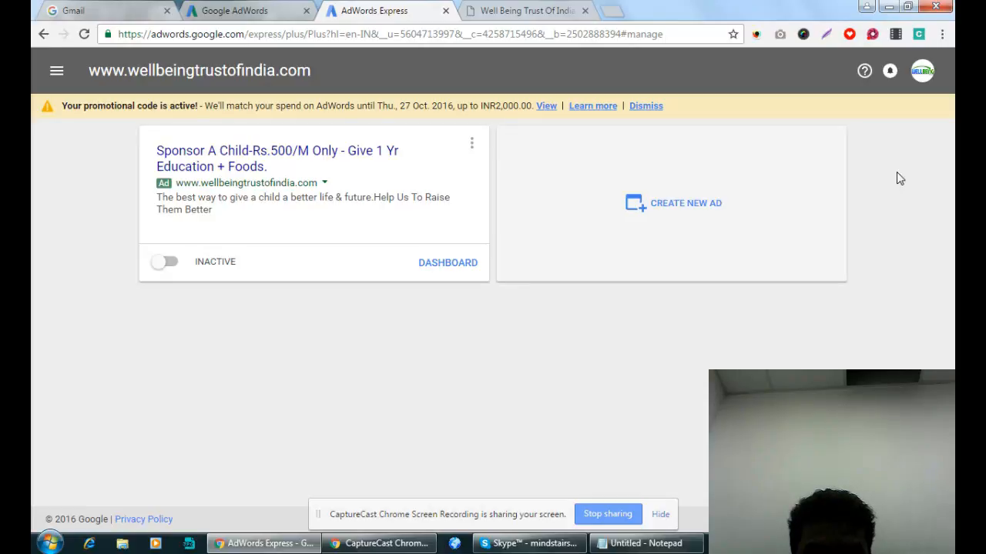
Step: Look over the billing setup page and the account settings page from the main menu
{"action": "left_click", "coordinate": [57, 74]}
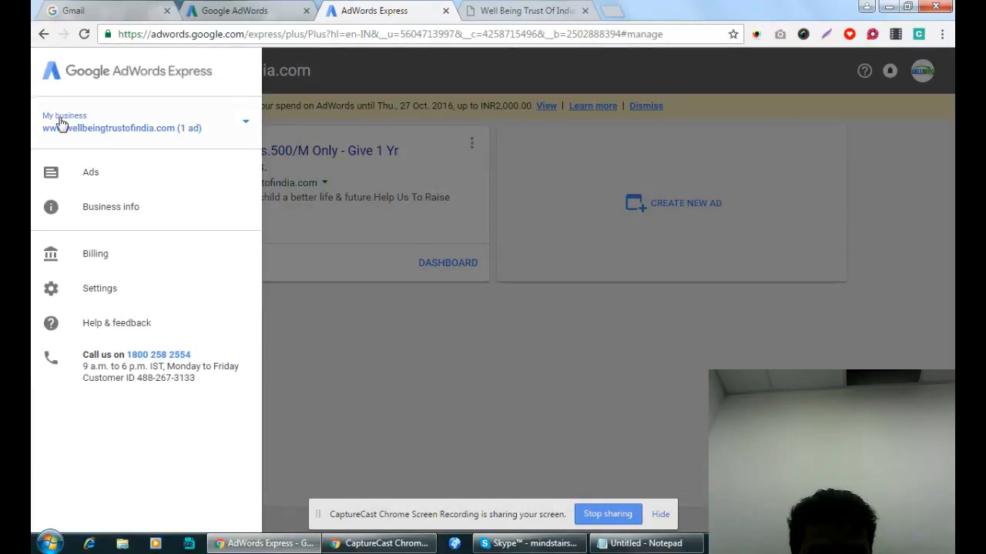
{"action": "left_click", "coordinate": [95, 255]}
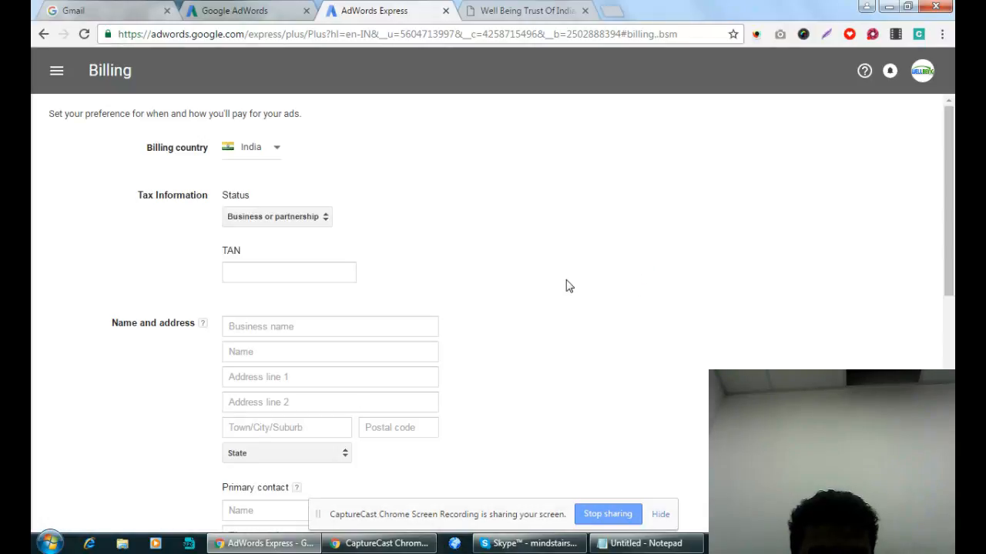
{"action": "scroll", "coordinate": [566, 286], "scroll_direction": "down", "scroll_amount": 10}
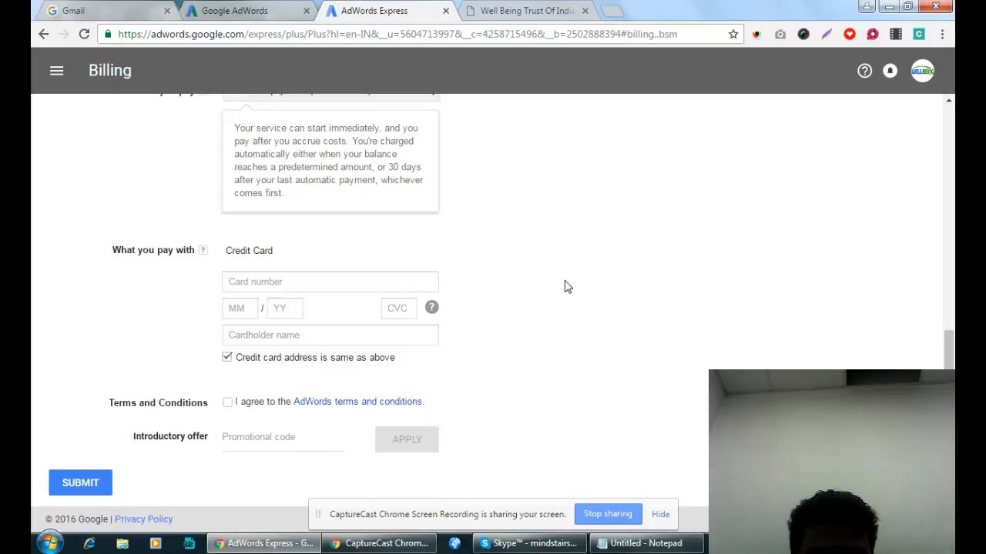
{"action": "scroll", "coordinate": [566, 286], "scroll_direction": "up", "scroll_amount": 10}
{"action": "left_click", "coordinate": [55, 72]}
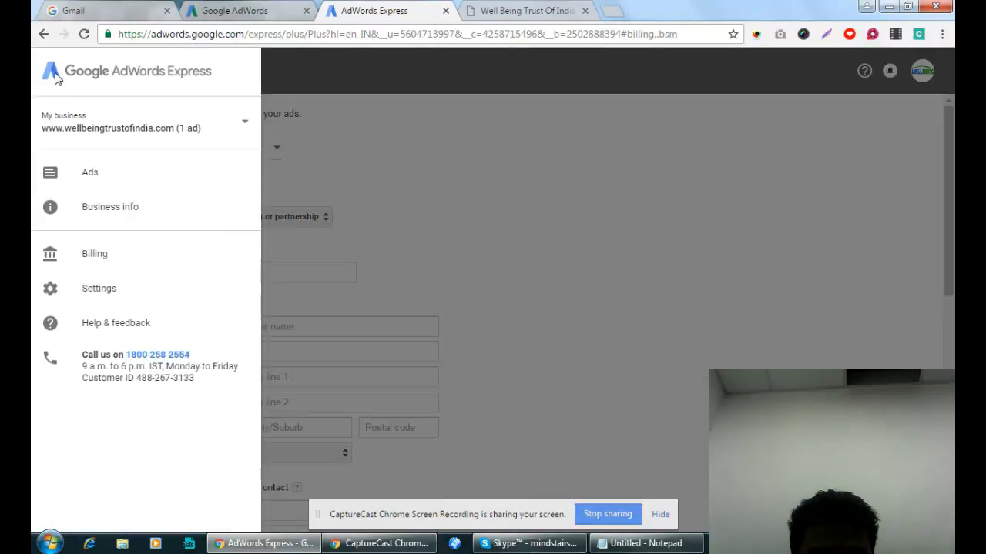
{"action": "left_click", "coordinate": [91, 300]}
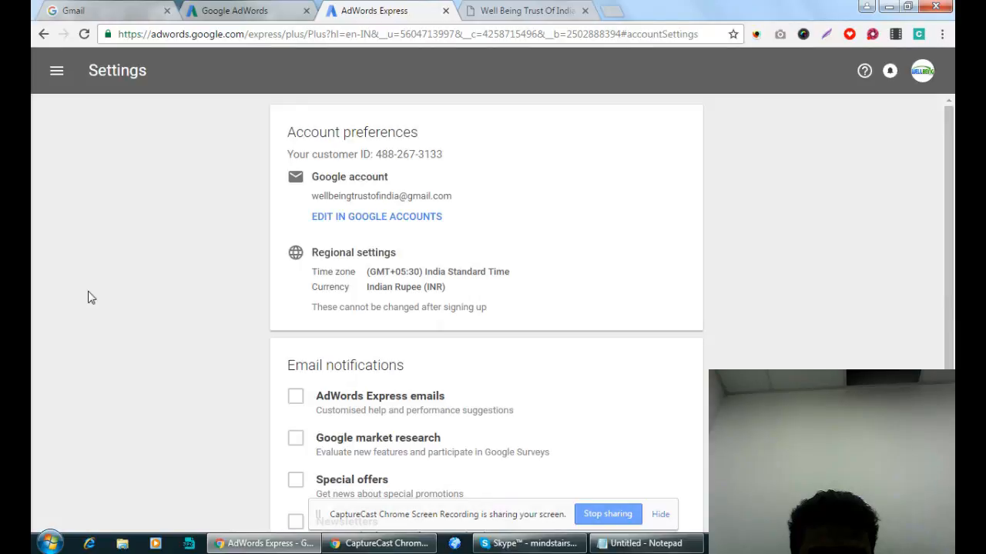
{"action": "scroll", "coordinate": [589, 219], "scroll_direction": "down", "scroll_amount": 2}
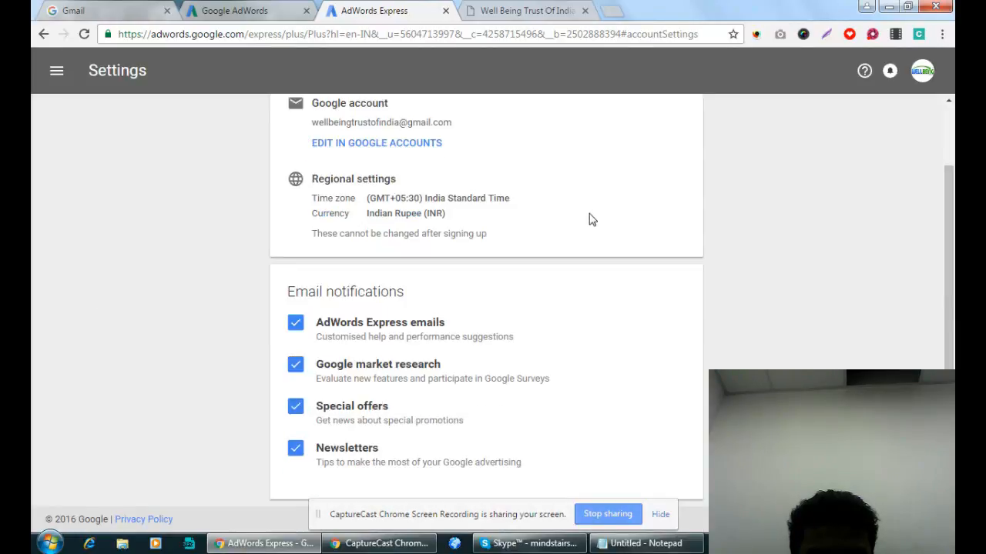
{"action": "scroll", "coordinate": [589, 219], "scroll_direction": "up", "scroll_amount": 2}
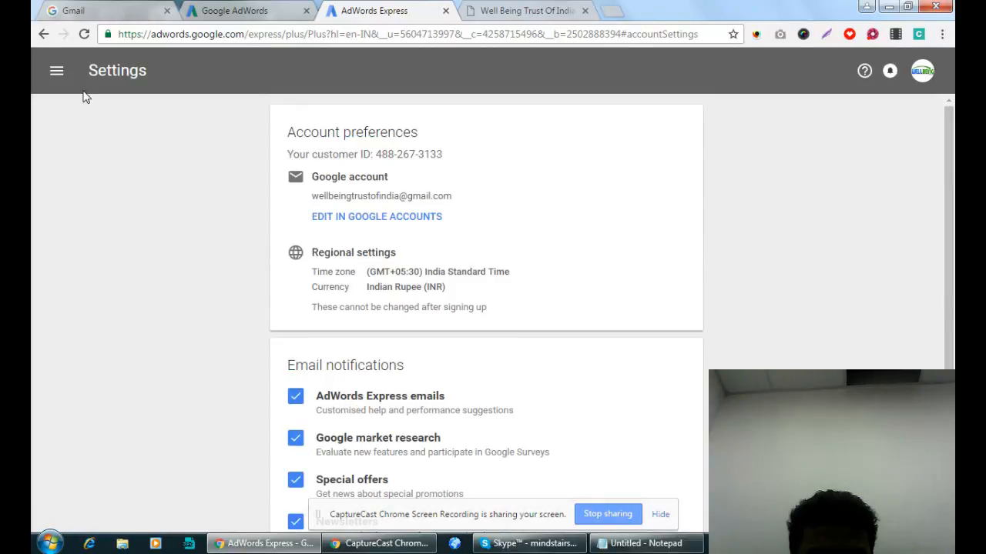
Step: Return briefly to billing setup, then go to the Ads page
{"action": "left_click", "coordinate": [55, 76]}
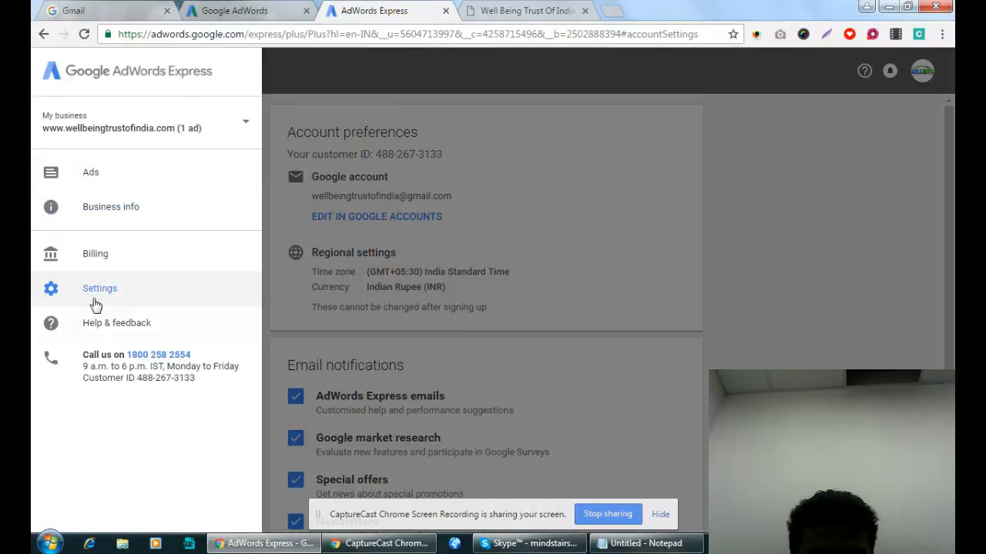
{"action": "left_click", "coordinate": [95, 256]}
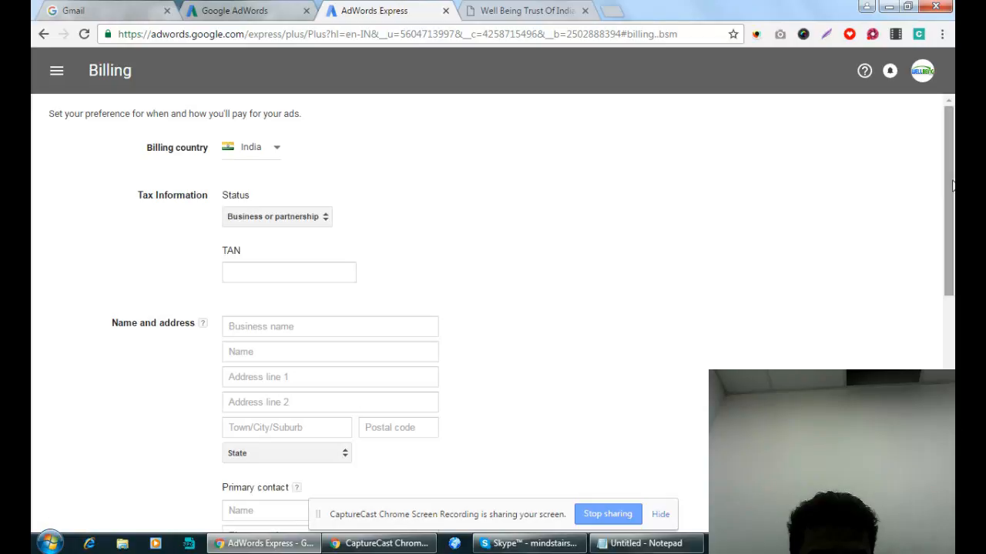
{"action": "left_click_drag", "start_coordinate": [953, 185], "coordinate": [952, 412]}
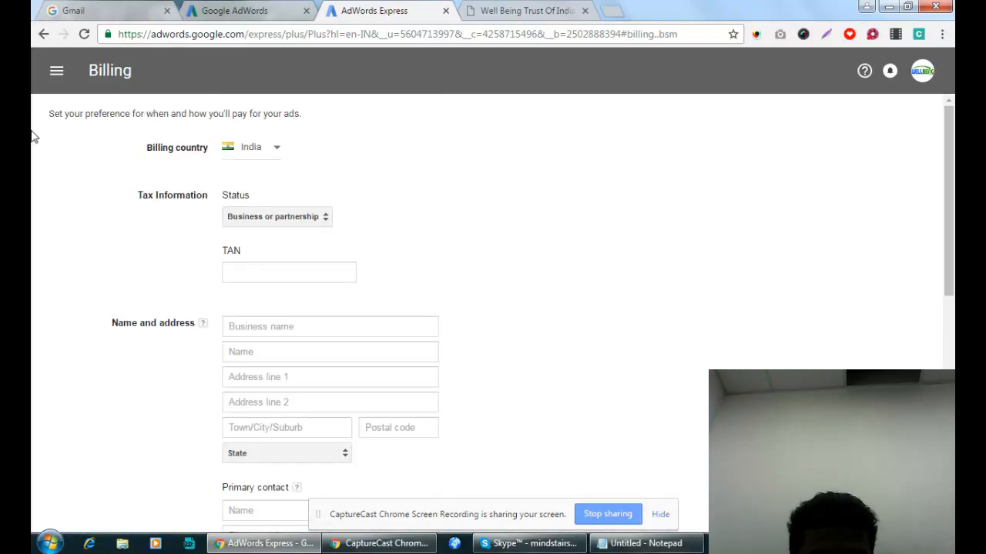
{"action": "left_click", "coordinate": [54, 71]}
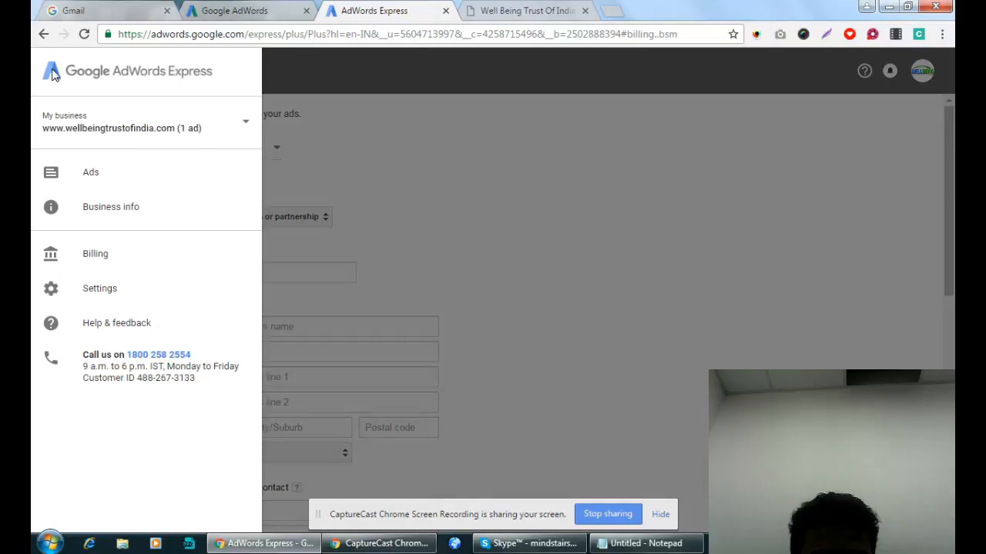
{"action": "left_click", "coordinate": [89, 176]}
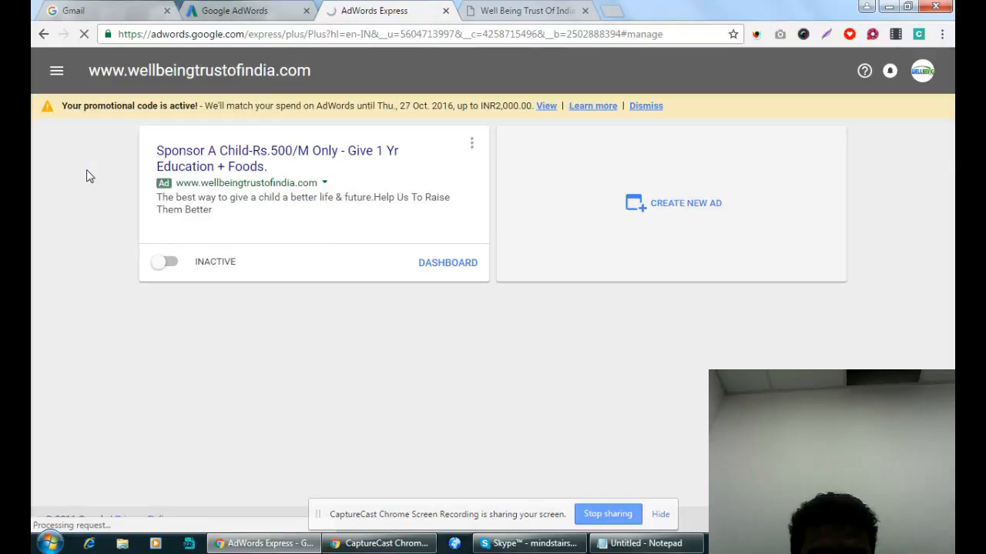
Step: Open the ad's text editor and paste Headline 1 into Notepad, replacing the old lines
{"action": "left_click", "coordinate": [472, 145]}
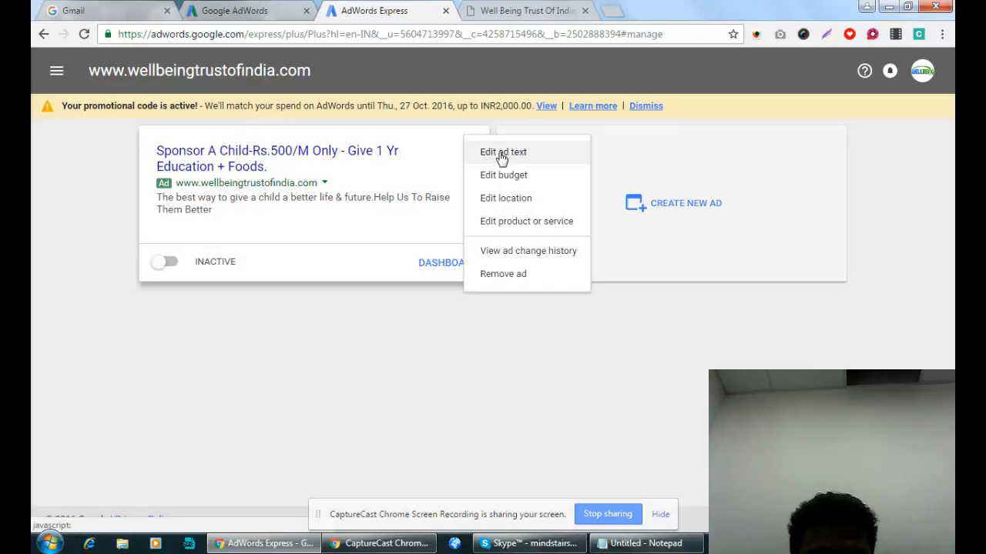
{"action": "left_click", "coordinate": [501, 154]}
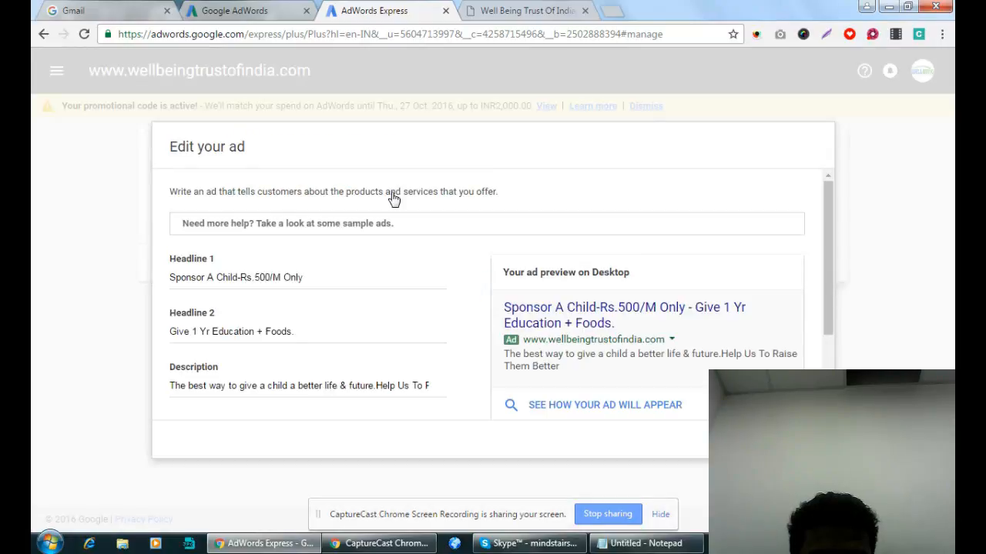
{"action": "left_click_drag", "start_coordinate": [314, 283], "coordinate": [170, 281]}
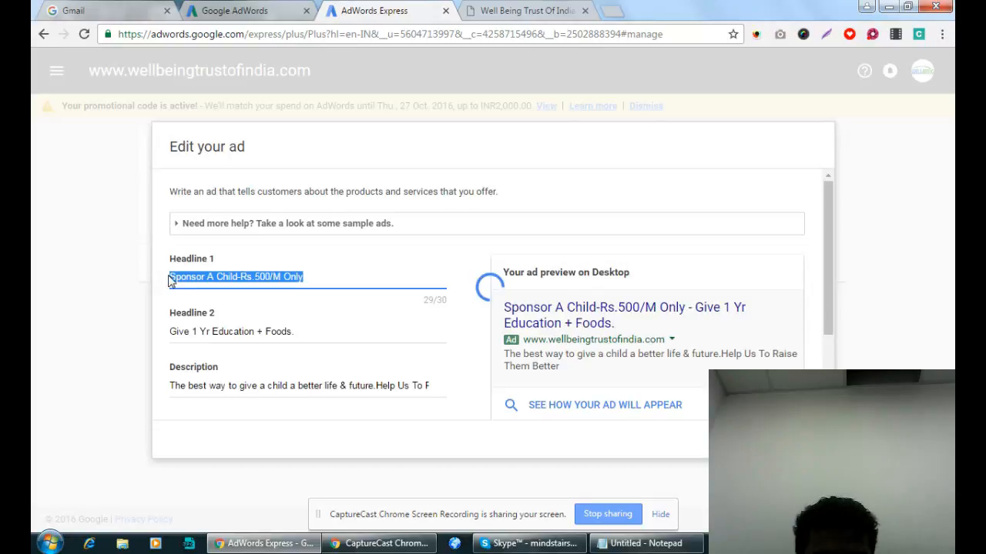
{"action": "key", "text": "ctrl+c"}
{"action": "left_click", "coordinate": [627, 545]}
{"action": "left_click_drag", "start_coordinate": [252, 118], "coordinate": [123, 98]}
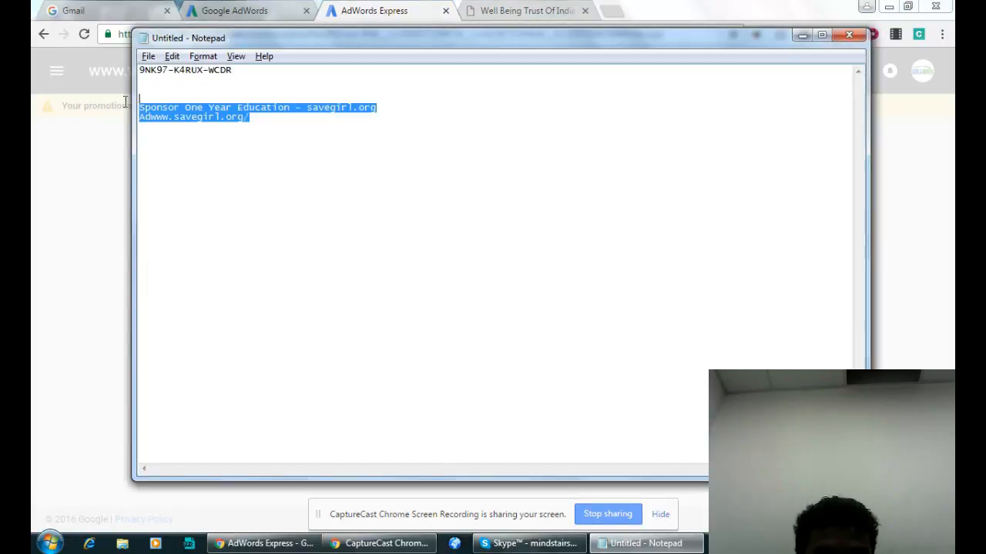
{"action": "key", "text": "ctrl+v"}
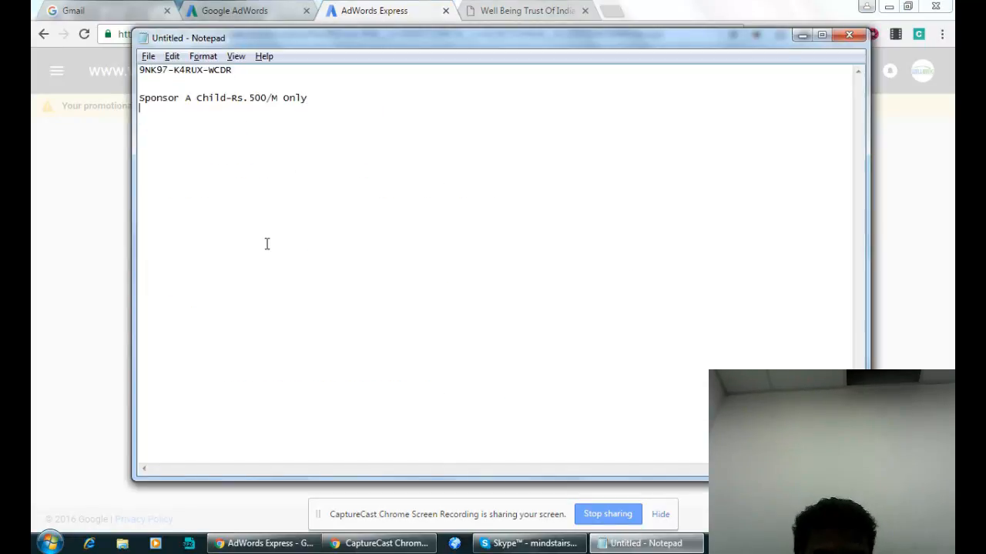
{"action": "key", "text": "alt+Tab"}
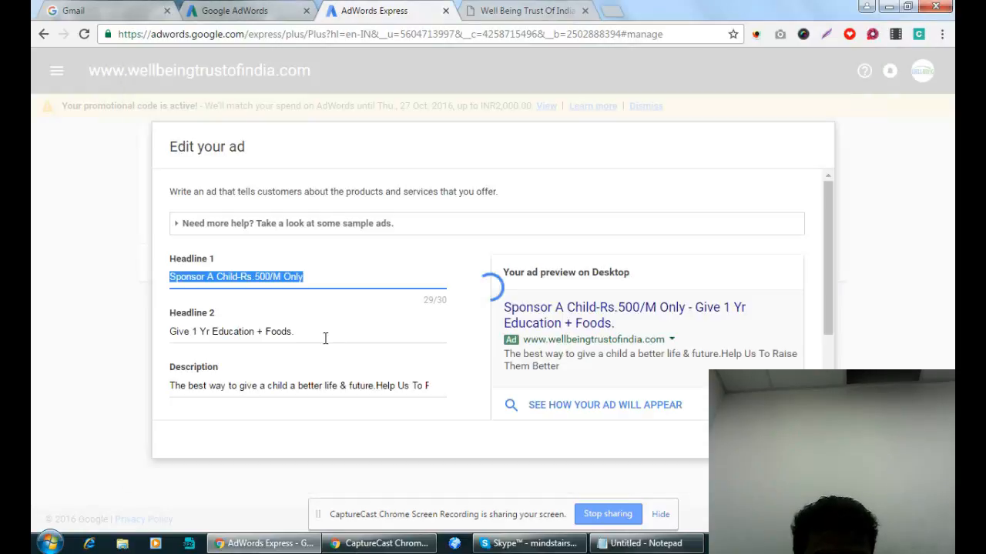
Step: Copy Headline 2 and the description into Notepad, then close the ad editor unchanged
{"action": "left_click_drag", "start_coordinate": [326, 337], "coordinate": [158, 343]}
{"action": "key", "text": "ctrl+c"}
{"action": "key", "text": "alt+Tab"}
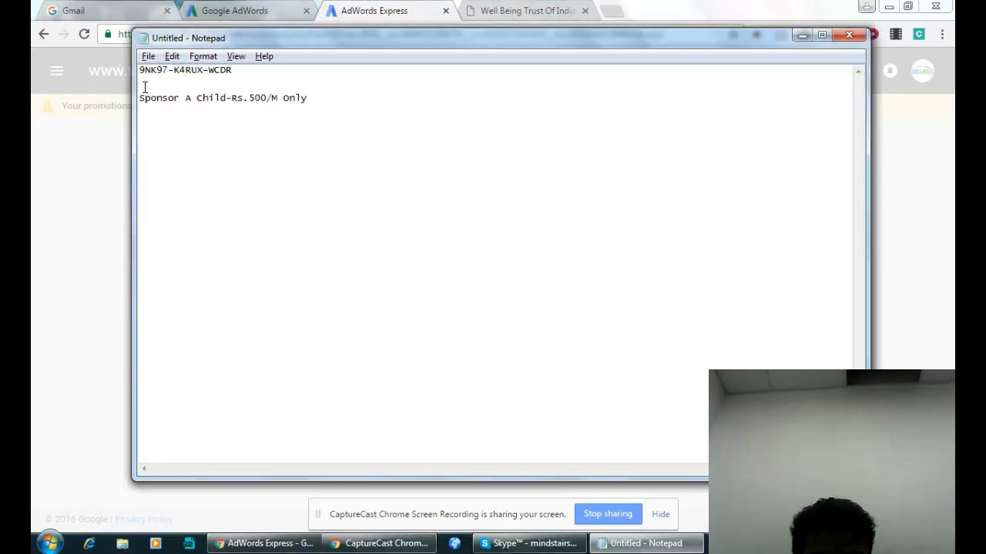
{"action": "left_click", "coordinate": [149, 108]}
{"action": "key", "text": "alt+Tab"}
{"action": "triple_click", "coordinate": [240, 384]}
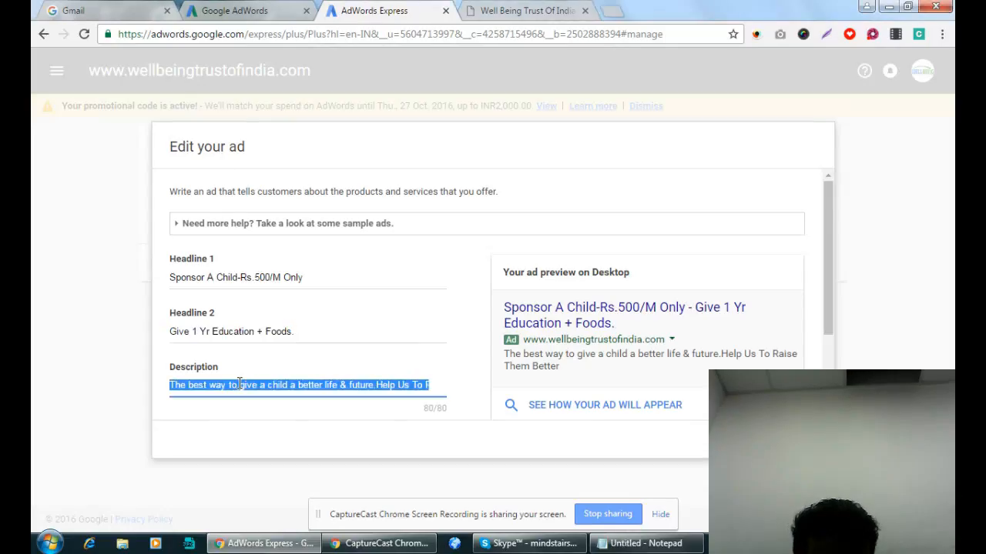
{"action": "key", "text": "ctrl+c"}
{"action": "key", "text": "alt+Tab"}
{"action": "left_click", "coordinate": [148, 118]}
{"action": "key", "text": "ctrl+v"}
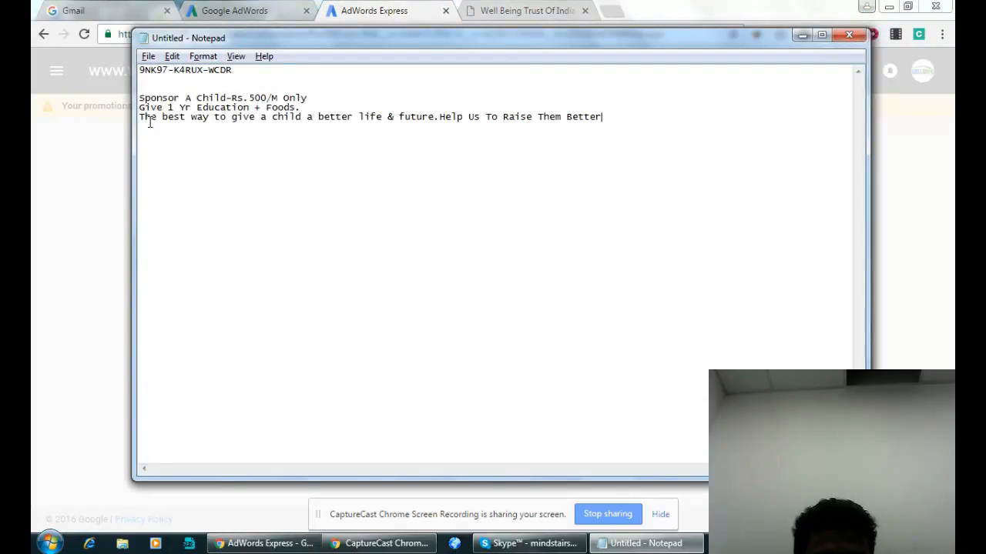
{"action": "key", "text": "alt+Tab"}
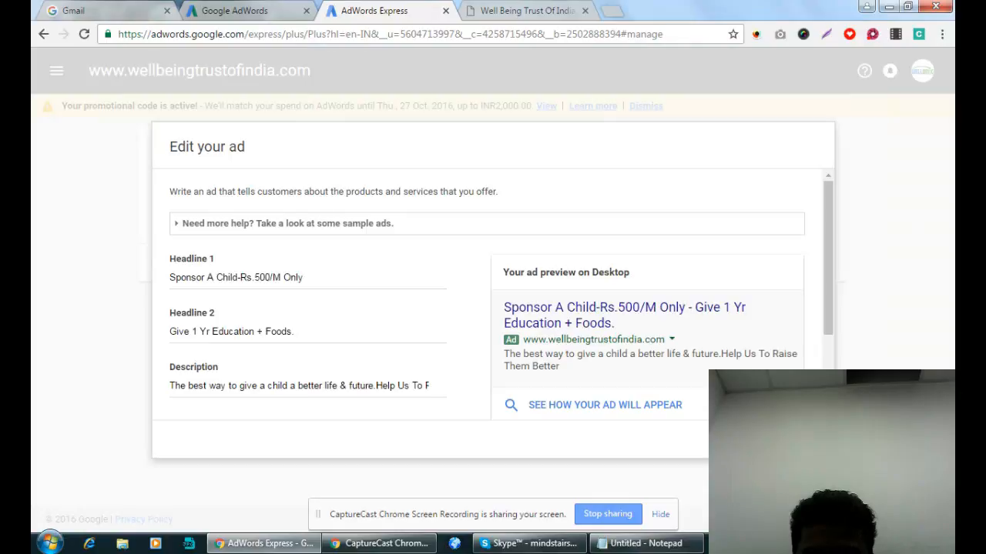
{"action": "left_click", "coordinate": [751, 440]}
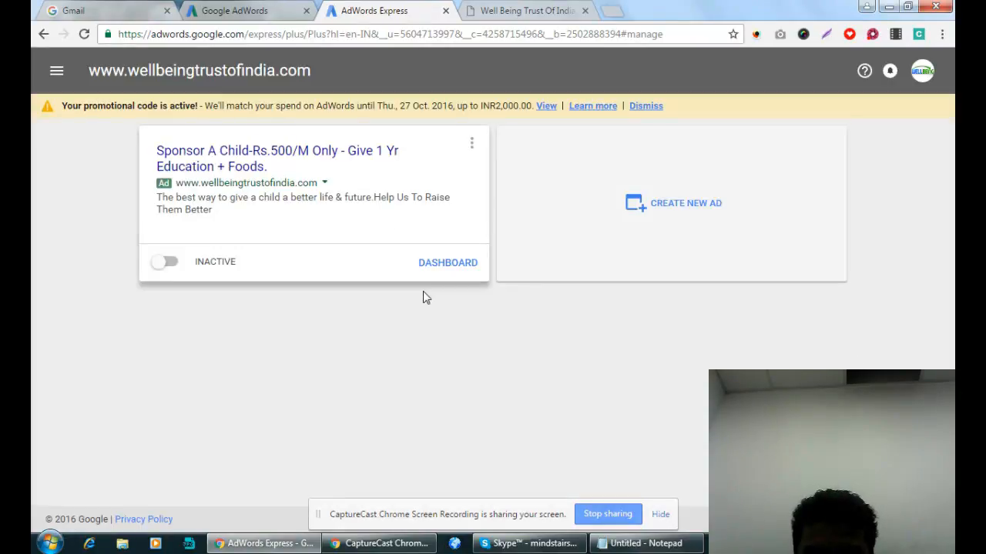
Step: Choose Remove ad from the ad's menu and close the feedback survey unanswered
{"action": "left_click", "coordinate": [471, 144]}
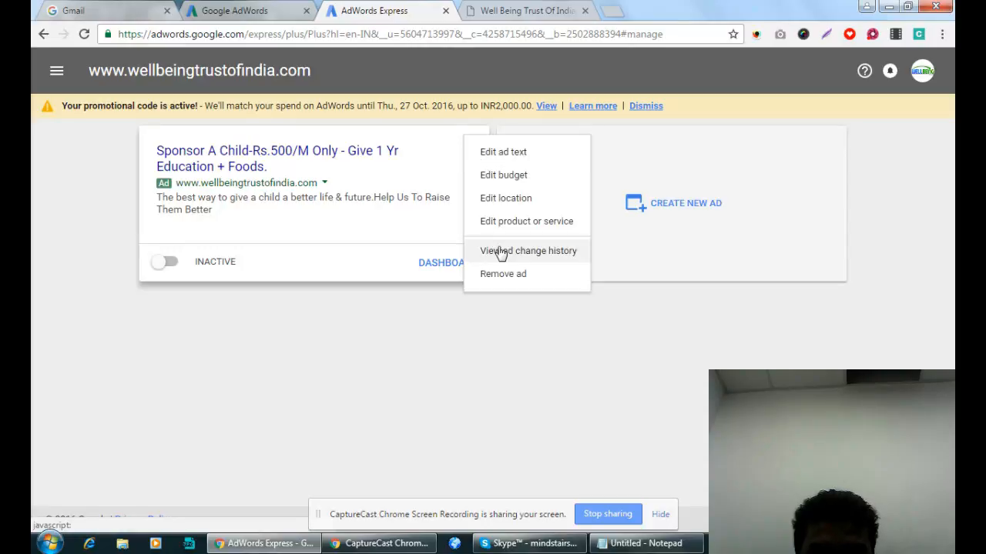
{"action": "left_click", "coordinate": [517, 273]}
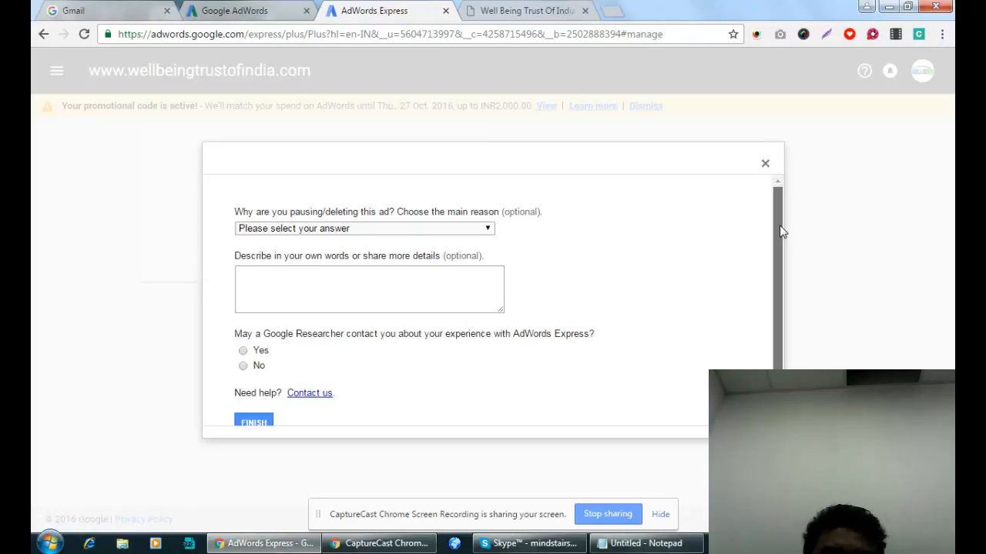
{"action": "left_click_drag", "start_coordinate": [780, 231], "coordinate": [787, 304]}
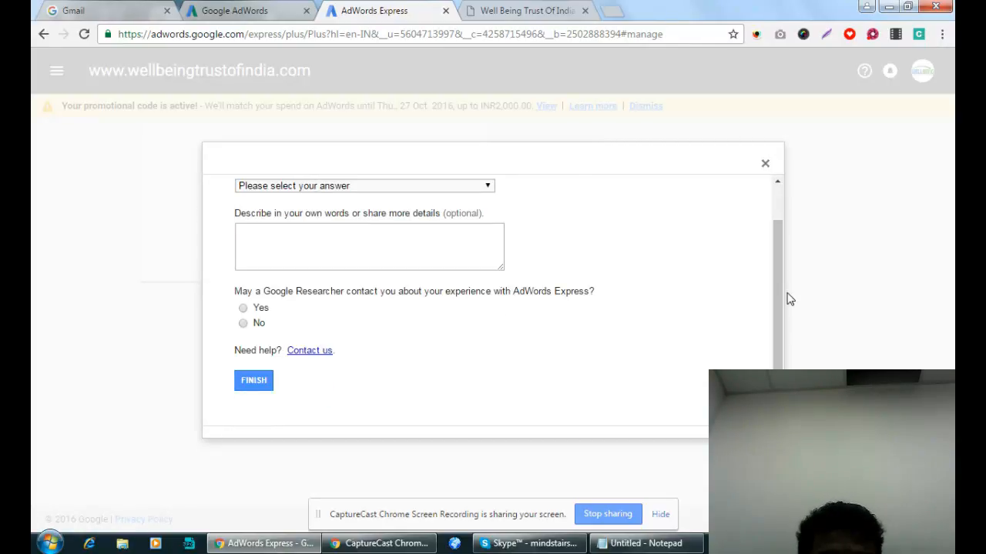
{"action": "left_click", "coordinate": [765, 165]}
Step: Continue Google AdWords billing setup with India and close the AdWords Express tab
{"action": "left_click", "coordinate": [266, 12]}
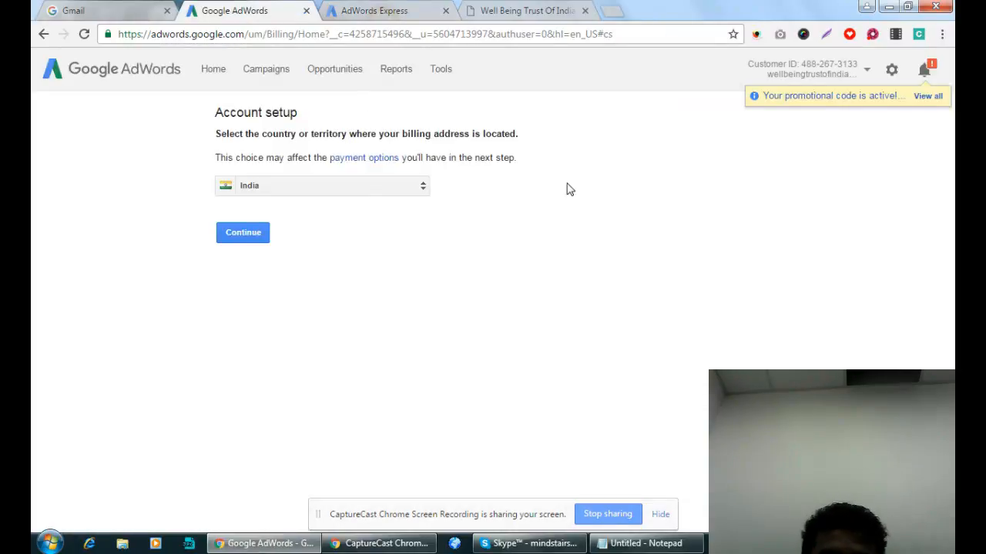
{"action": "left_click", "coordinate": [239, 235]}
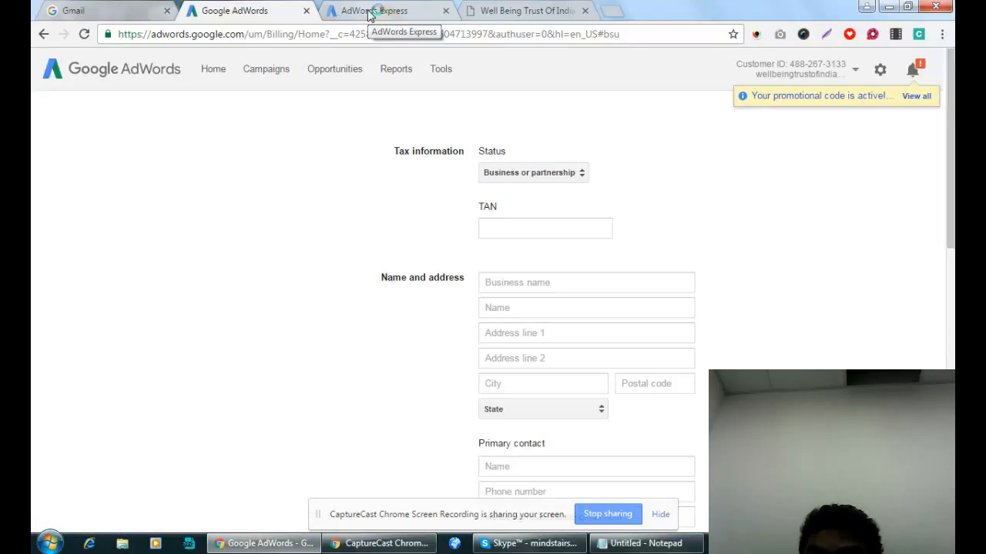
{"action": "left_click", "coordinate": [370, 16]}
{"action": "key", "text": "ctrl+w"}
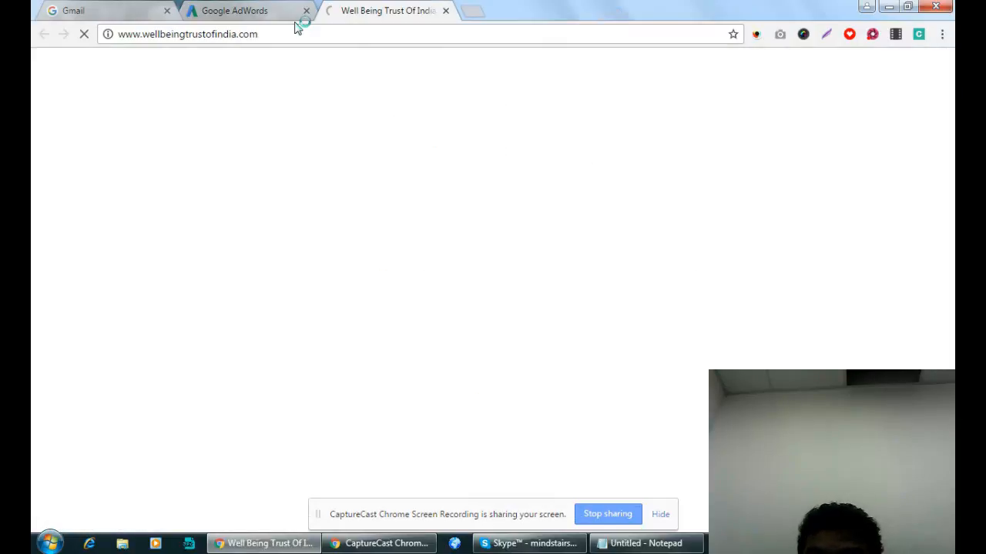
{"action": "left_click", "coordinate": [293, 15]}
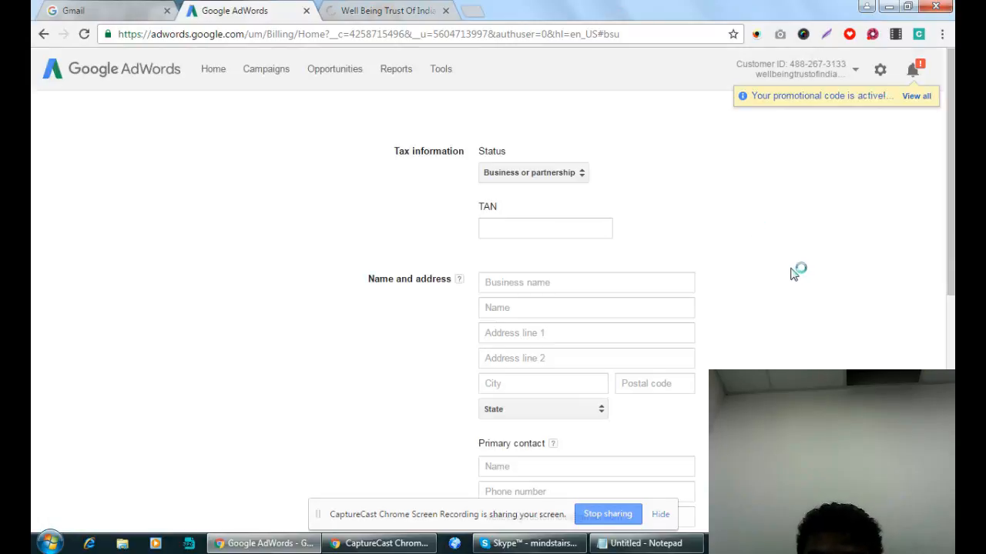
{"action": "scroll", "coordinate": [796, 275], "scroll_direction": "down", "scroll_amount": 5}
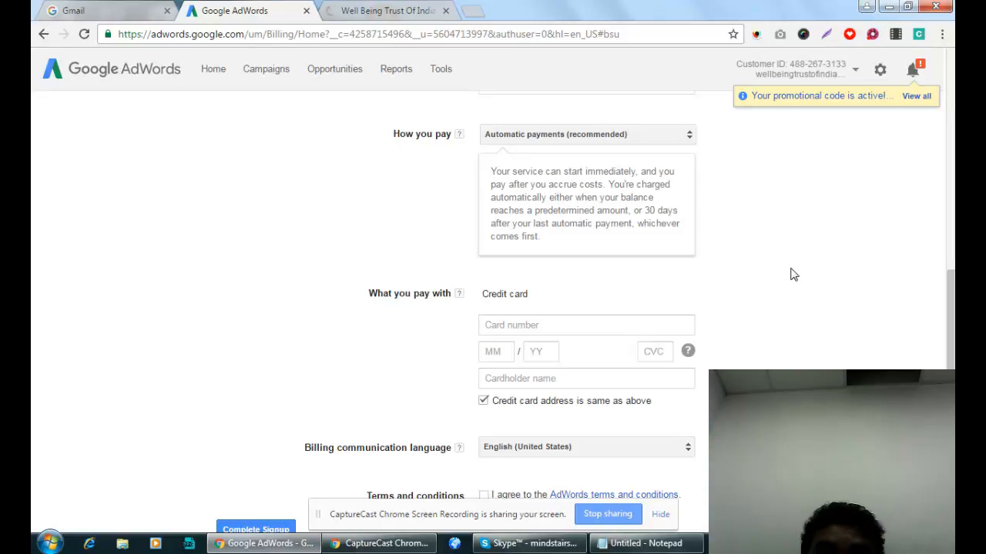
{"action": "scroll", "coordinate": [793, 275], "scroll_direction": "up", "scroll_amount": 1}
{"action": "scroll", "coordinate": [790, 275], "scroll_direction": "up", "scroll_amount": 5}
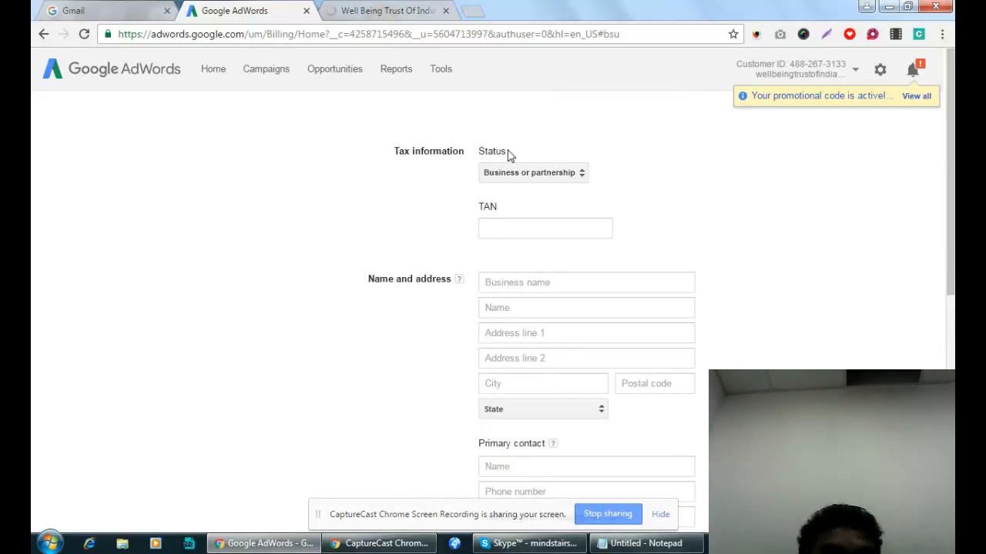
Step: Set the tax information status to Individual
{"action": "left_click", "coordinate": [565, 174]}
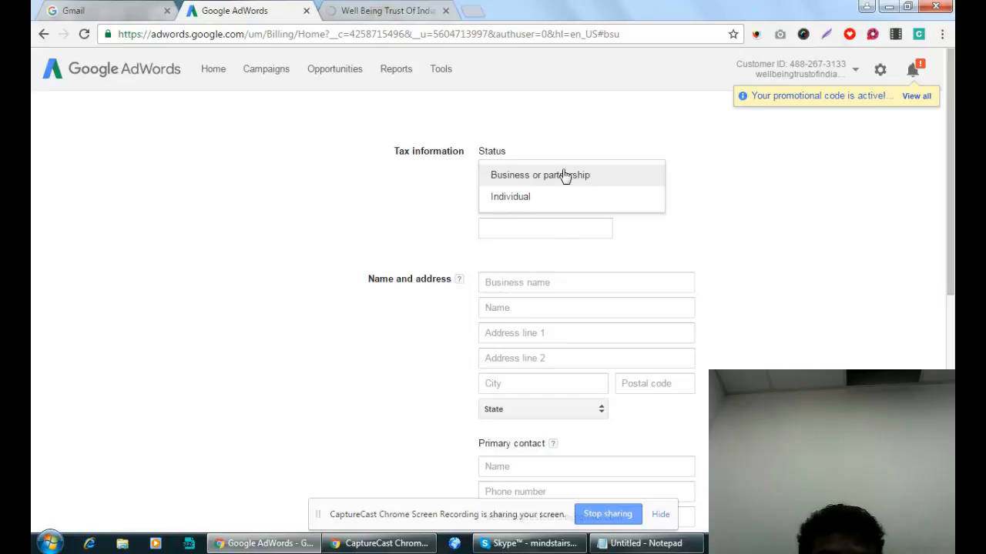
{"action": "left_click", "coordinate": [523, 203]}
{"action": "scroll", "coordinate": [732, 224], "scroll_direction": "down", "scroll_amount": 1}
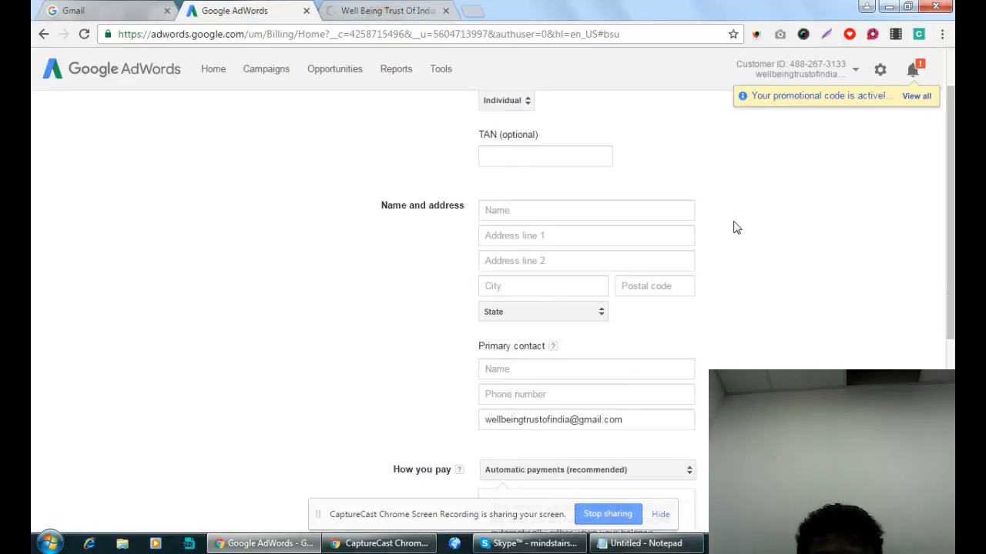
{"action": "scroll", "coordinate": [732, 224], "scroll_direction": "up", "scroll_amount": 1}
{"action": "left_click_drag", "start_coordinate": [170, 34], "coordinate": [250, 43]}
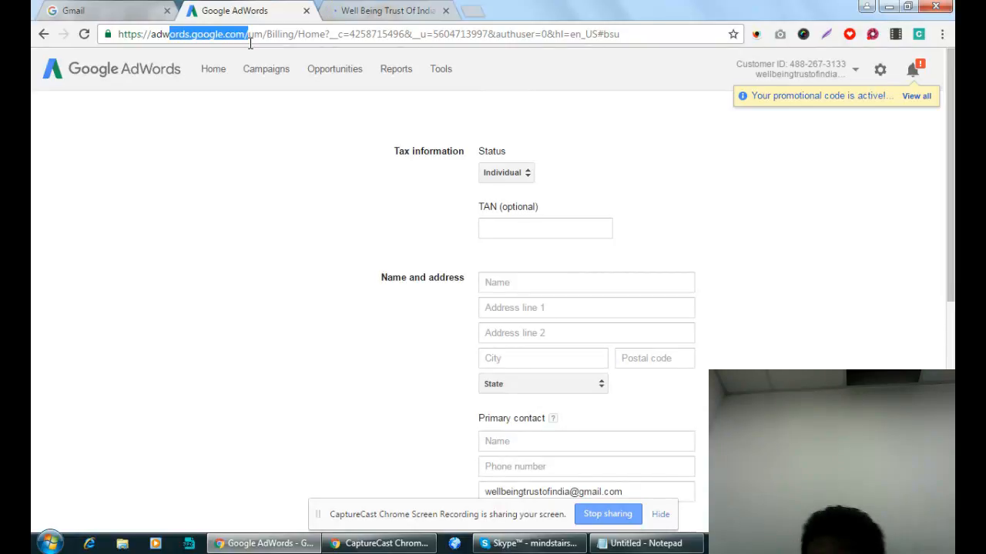
{"action": "left_click", "coordinate": [649, 200]}
{"action": "scroll", "coordinate": [649, 200], "scroll_direction": "down", "scroll_amount": 5}
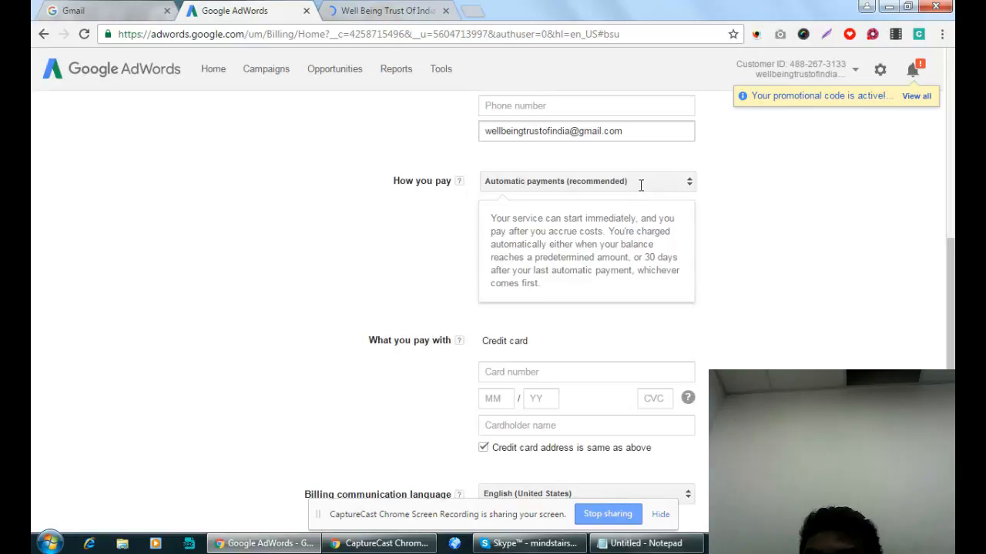
{"action": "scroll", "coordinate": [768, 242], "scroll_direction": "up", "scroll_amount": 3}
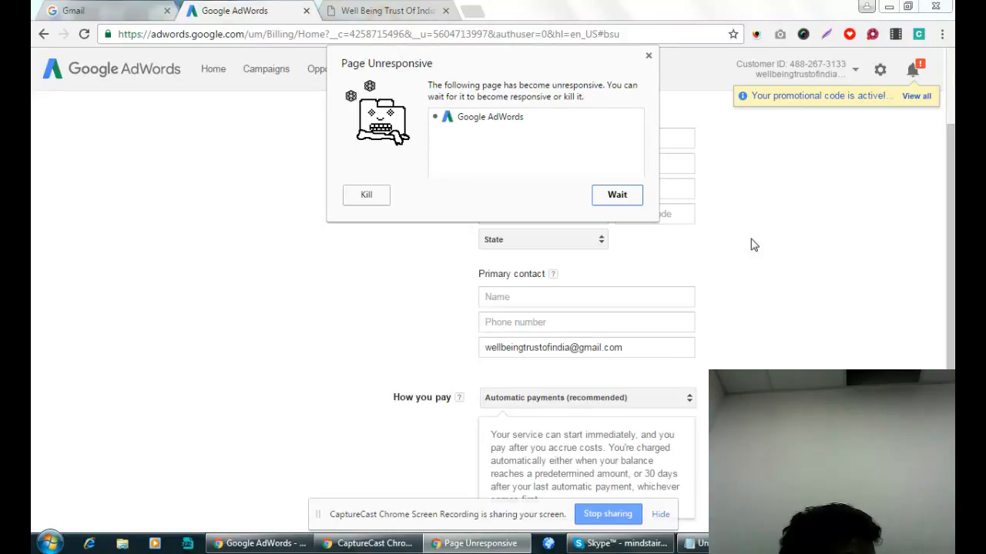
{"action": "left_click", "coordinate": [648, 57]}
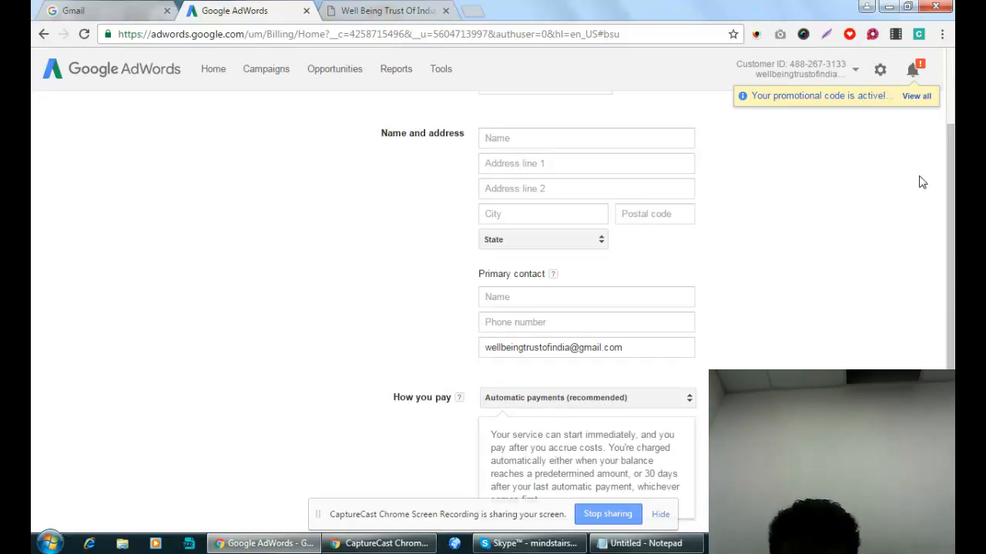
{"action": "scroll", "coordinate": [691, 270], "scroll_direction": "up", "scroll_amount": 2}
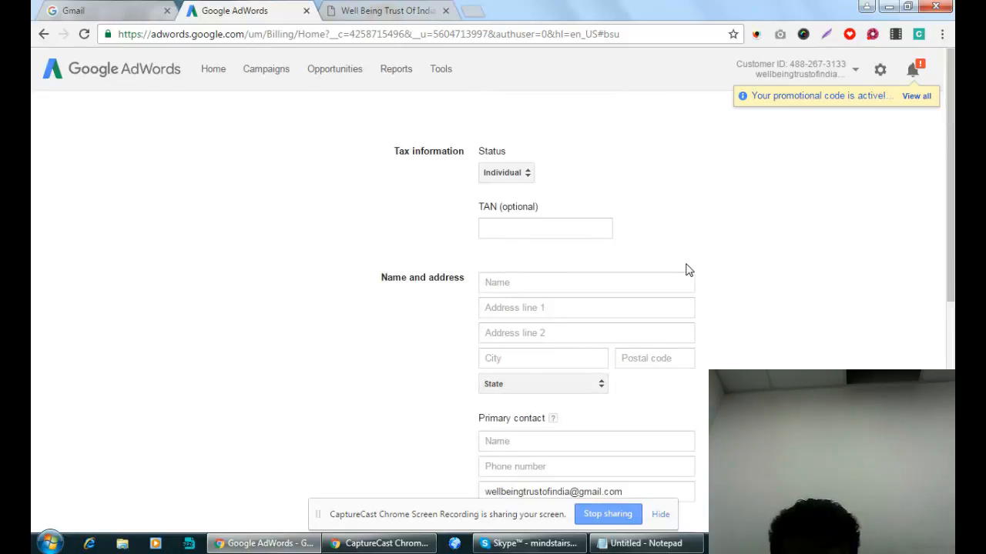
Step: Enter the account holder's full name in the billing Name field
{"action": "left_click", "coordinate": [532, 287]}
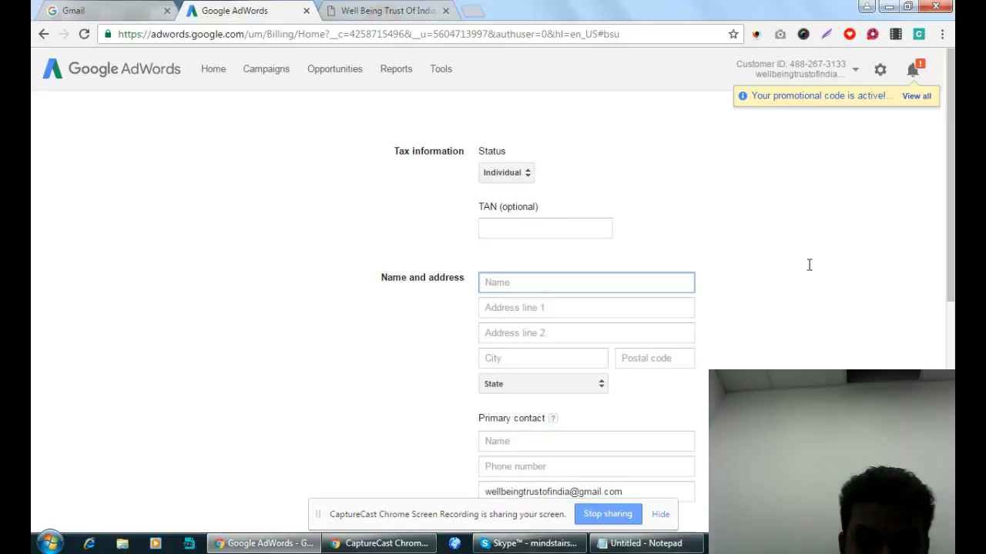
{"action": "type", "text": "Bidyut"}
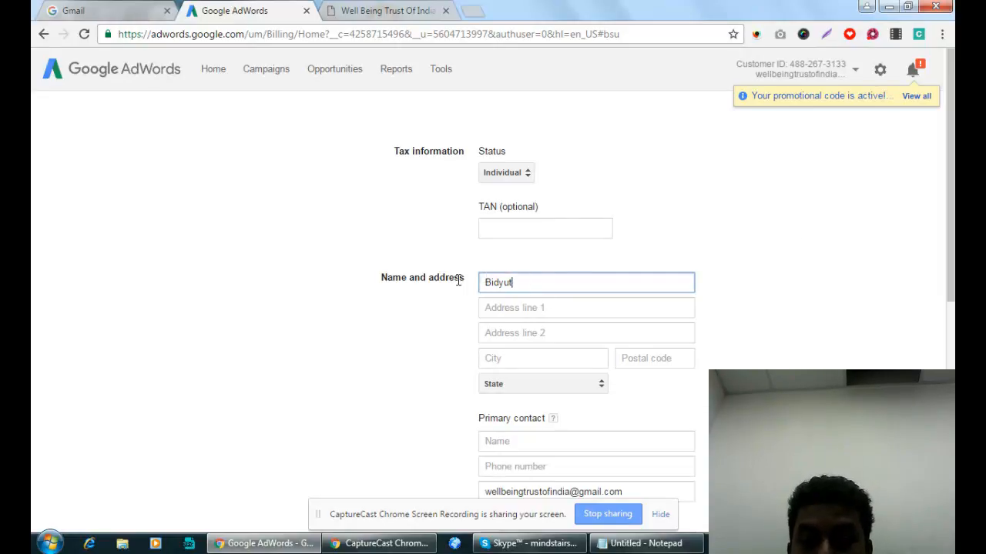
{"action": "key", "text": "BackSpace"}
{"action": "key", "text": "BackSpace"}
{"action": "key", "text": "BackSpace"}
{"action": "key", "text": "BackSpace"}
{"action": "key", "text": "BackSpace"}
{"action": "key", "text": "BackSpace"}
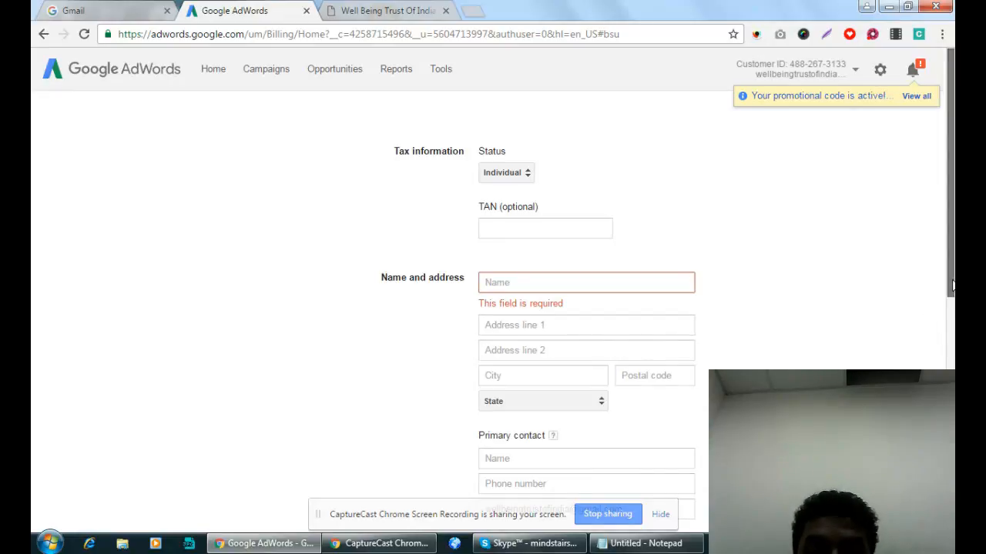
{"action": "left_click", "coordinate": [537, 282]}
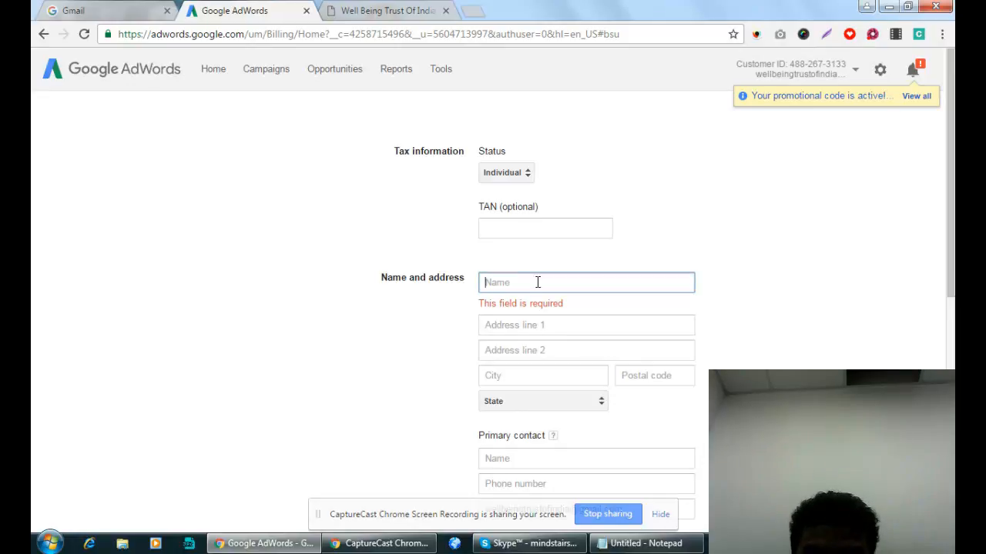
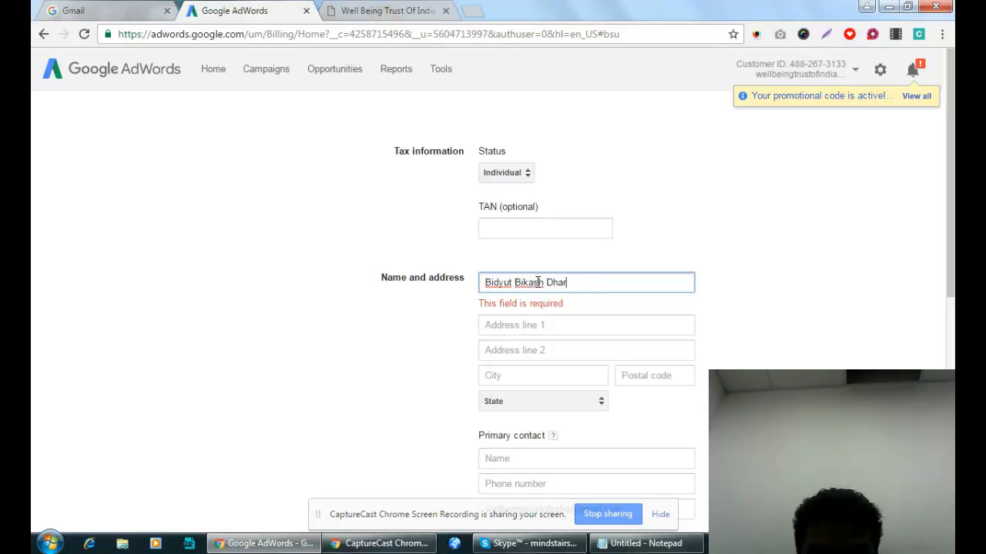
{"action": "left_click", "coordinate": [508, 326]}
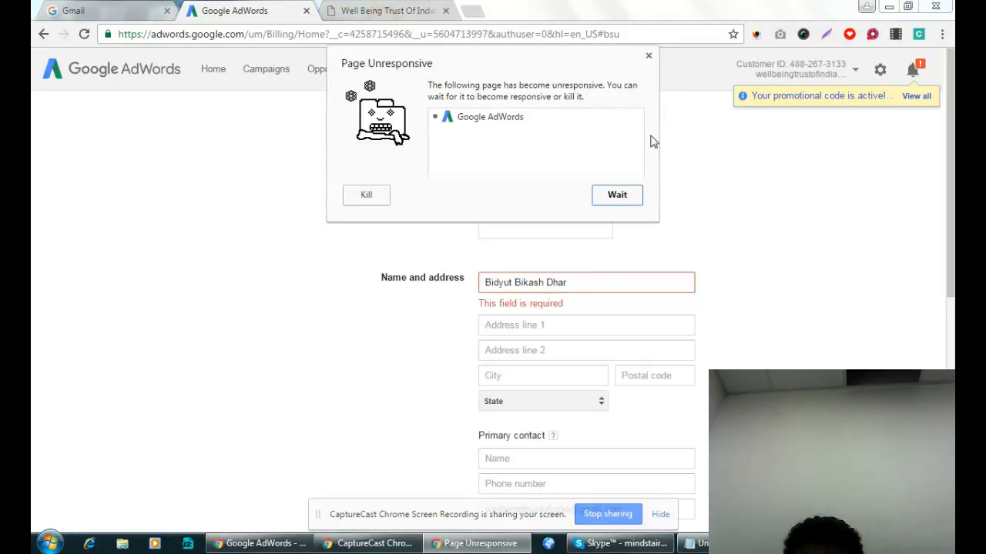
Step: Fill in the street address, city and postal code, and select the state
{"action": "left_click", "coordinate": [649, 55]}
{"action": "scroll", "coordinate": [733, 283], "scroll_direction": "down", "scroll_amount": 2}
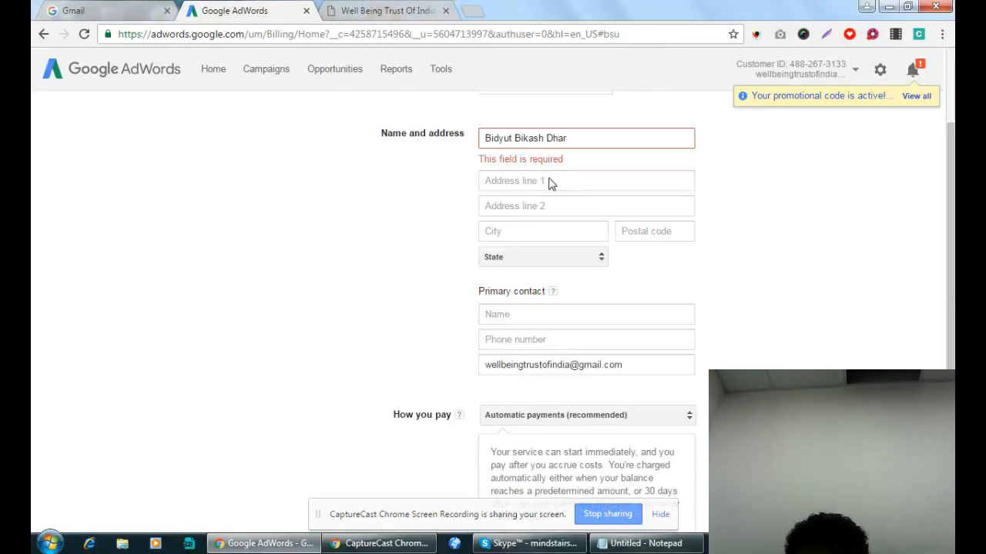
{"action": "left_click", "coordinate": [550, 179]}
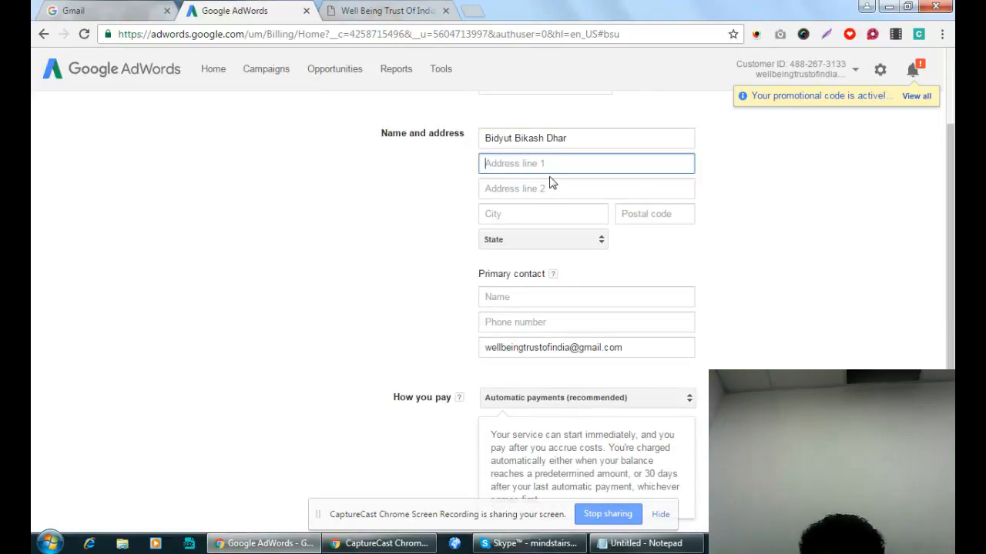
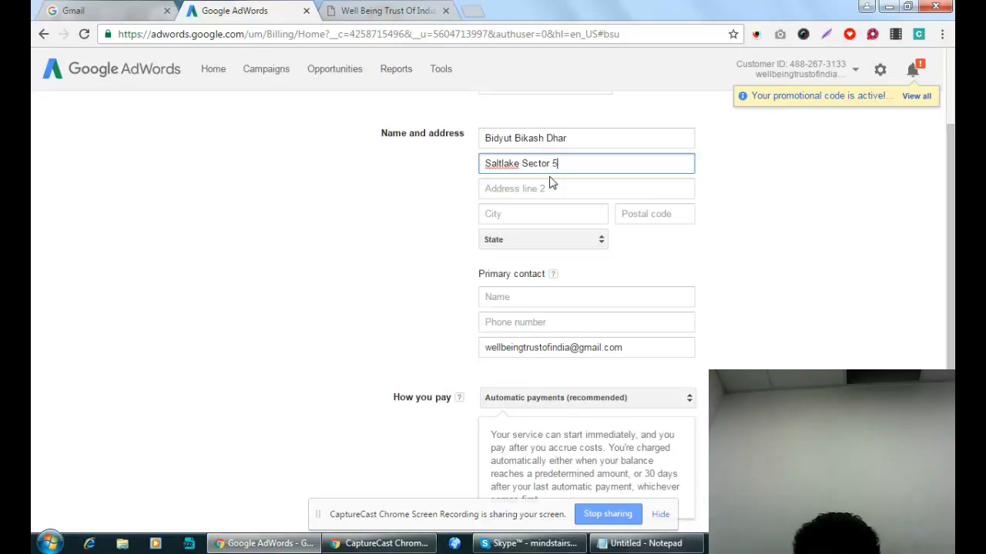
{"action": "left_click", "coordinate": [555, 216]}
{"action": "type", "text": "Kol"}
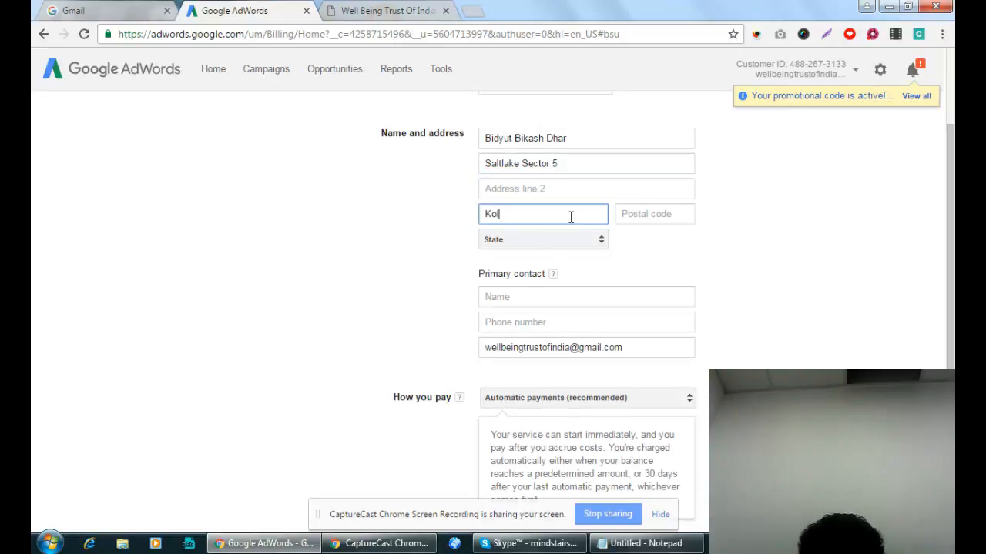
{"action": "type", "text": "kata"}
{"action": "left_click", "coordinate": [651, 214]}
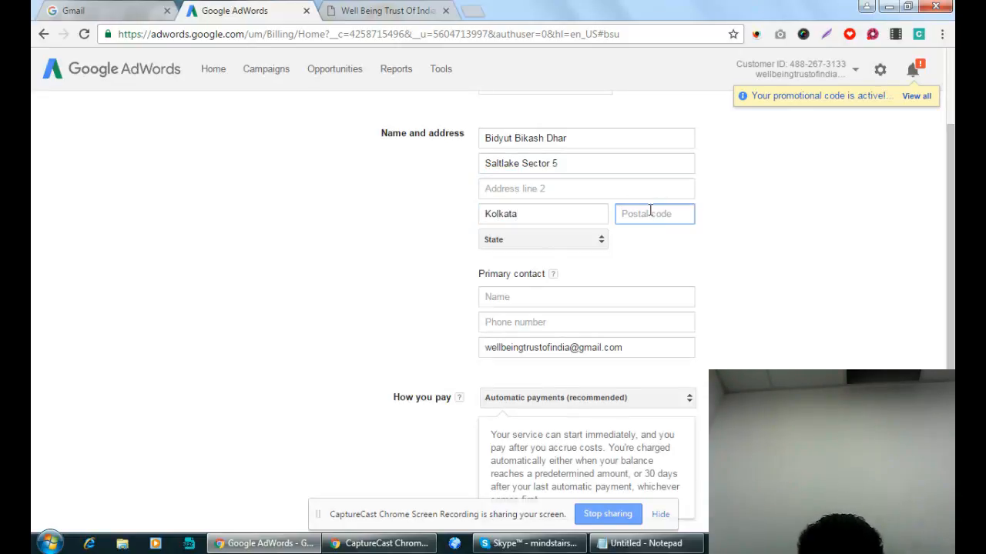
{"action": "type", "text": "700091"}
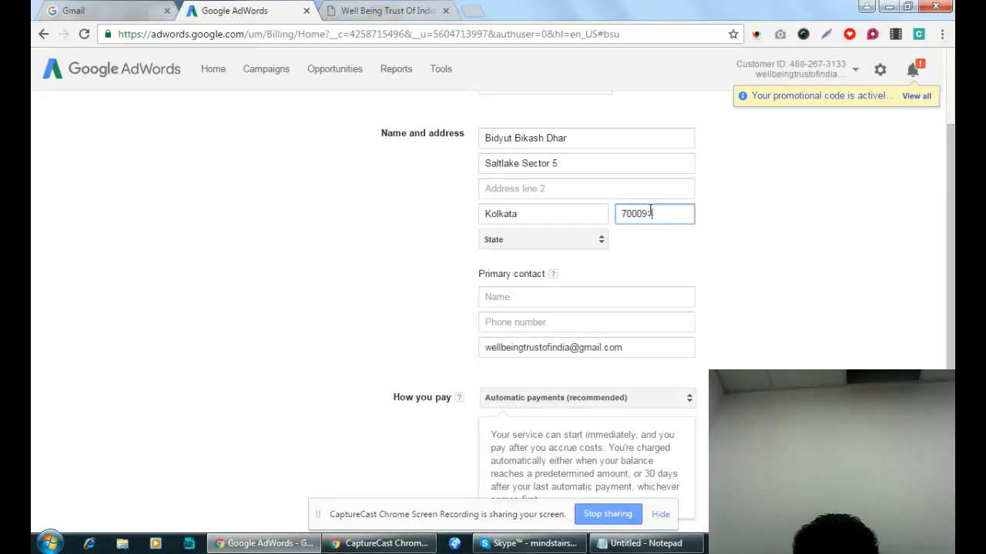
{"action": "left_click", "coordinate": [591, 246]}
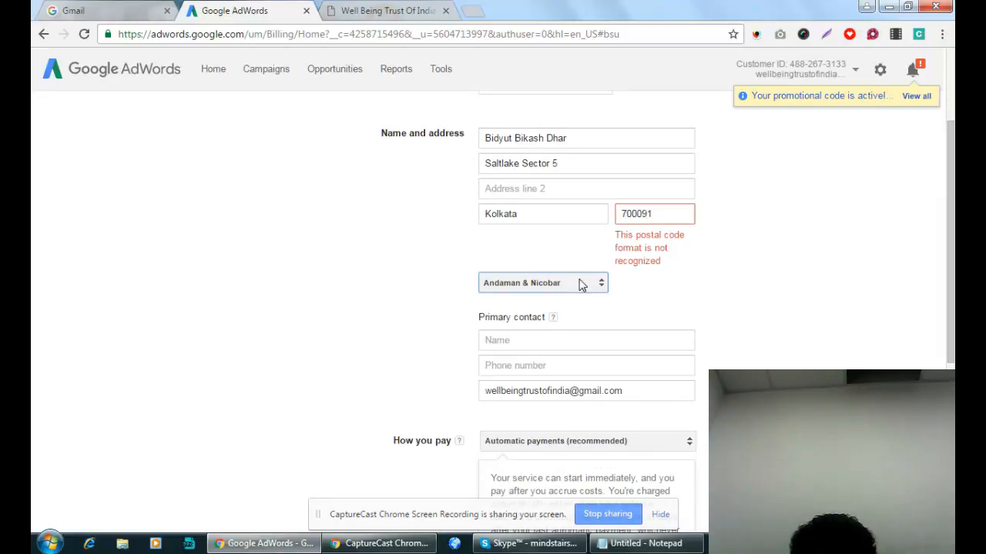
{"action": "left_click", "coordinate": [667, 217]}
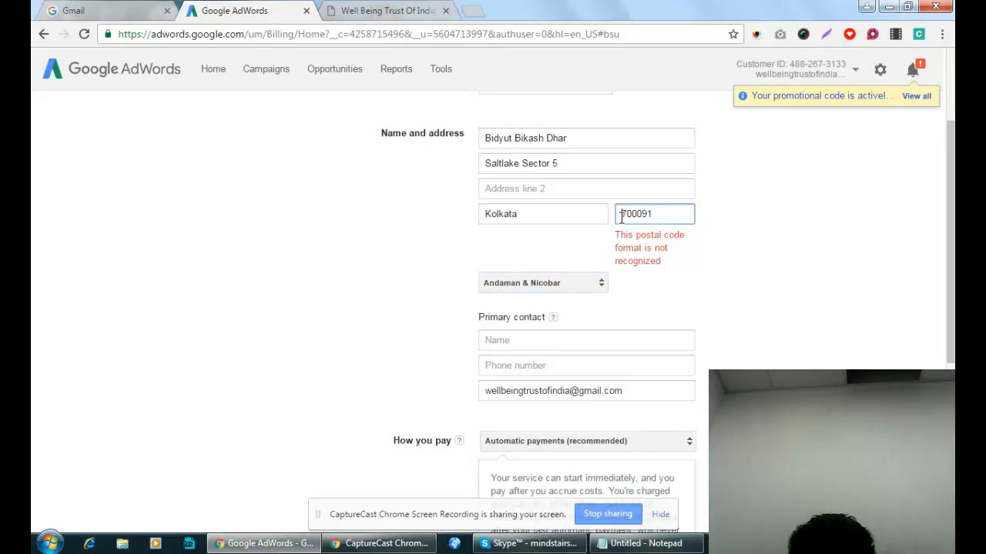
{"action": "left_click", "coordinate": [598, 280]}
{"action": "scroll", "coordinate": [597, 390], "scroll_direction": "down", "scroll_amount": 5}
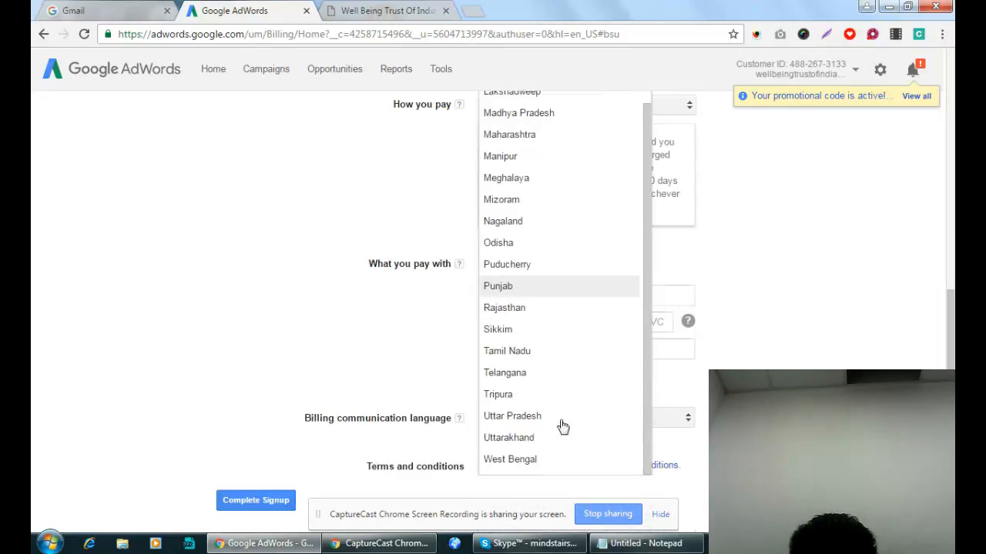
{"action": "left_click", "coordinate": [511, 459]}
{"action": "scroll", "coordinate": [803, 269], "scroll_direction": "up", "scroll_amount": 3}
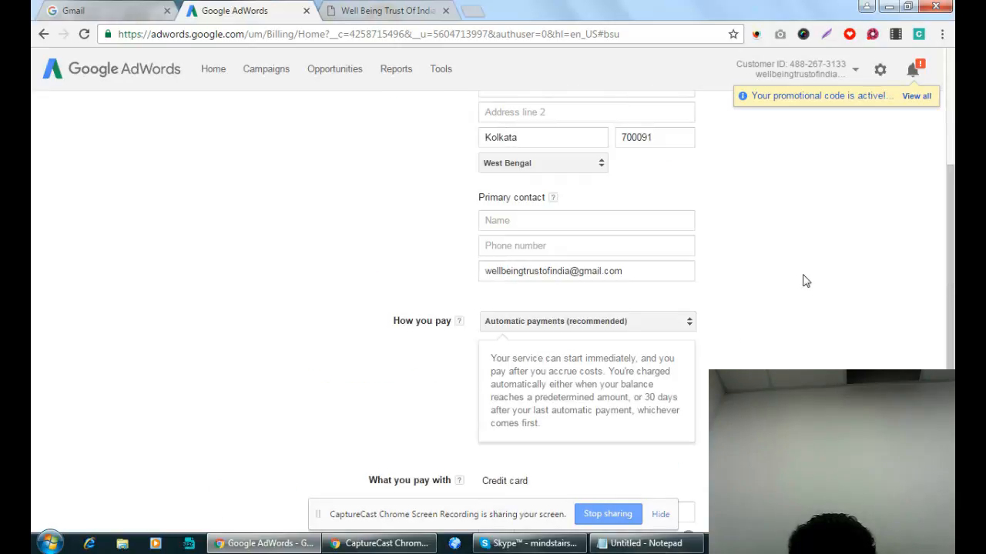
{"action": "scroll", "coordinate": [803, 281], "scroll_direction": "up", "scroll_amount": 2}
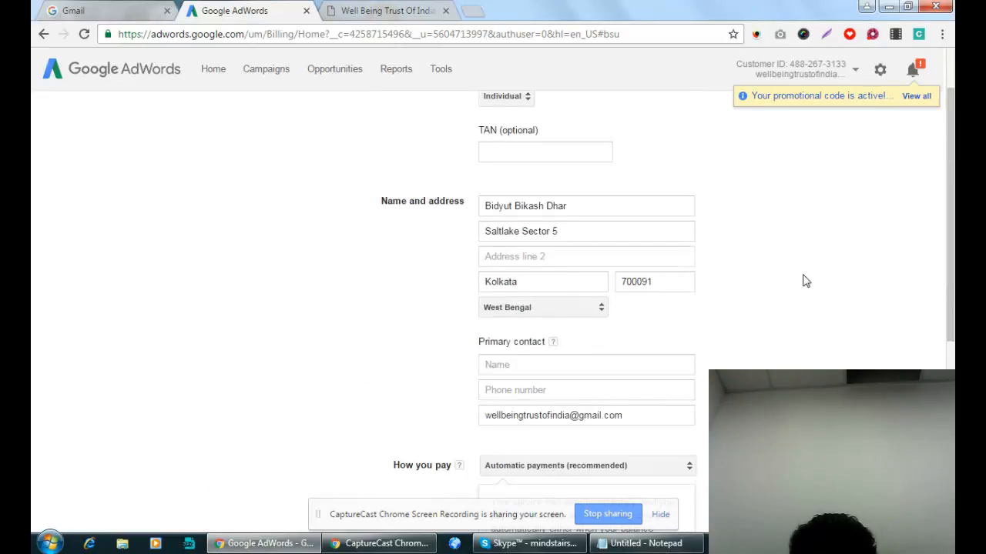
Step: Enter the primary contact's name and phone number
{"action": "scroll", "coordinate": [802, 281], "scroll_direction": "down", "scroll_amount": 1}
{"action": "left_click", "coordinate": [544, 292]}
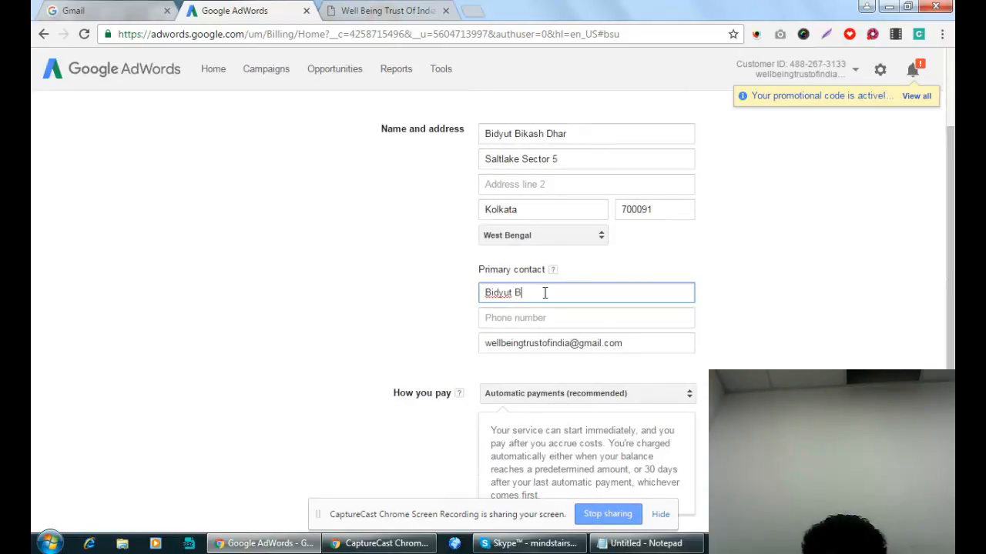
{"action": "left_click", "coordinate": [571, 317]}
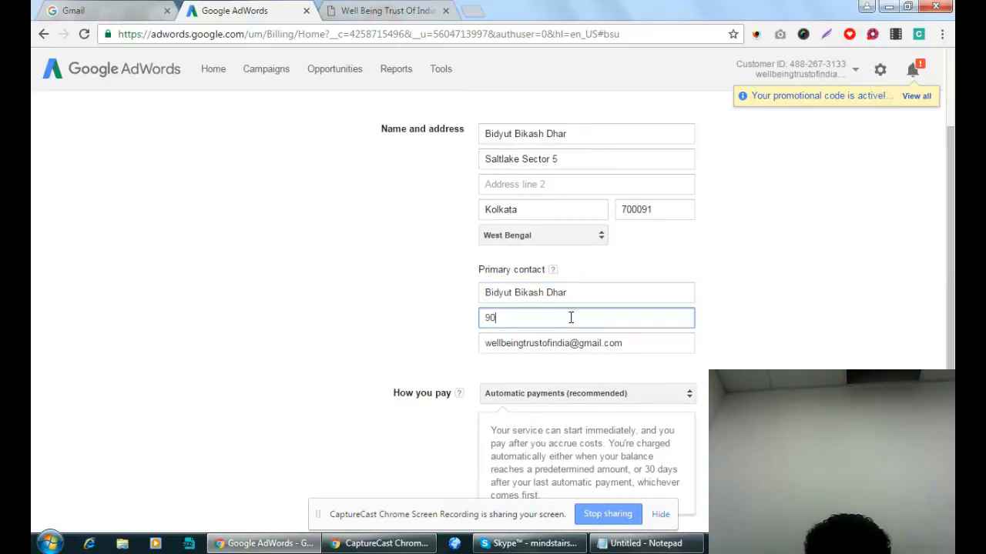
Step: Choose Manual payments, accept the AdWords terms and conditions, and complete the signup
{"action": "scroll", "coordinate": [745, 344], "scroll_direction": "down", "scroll_amount": 3}
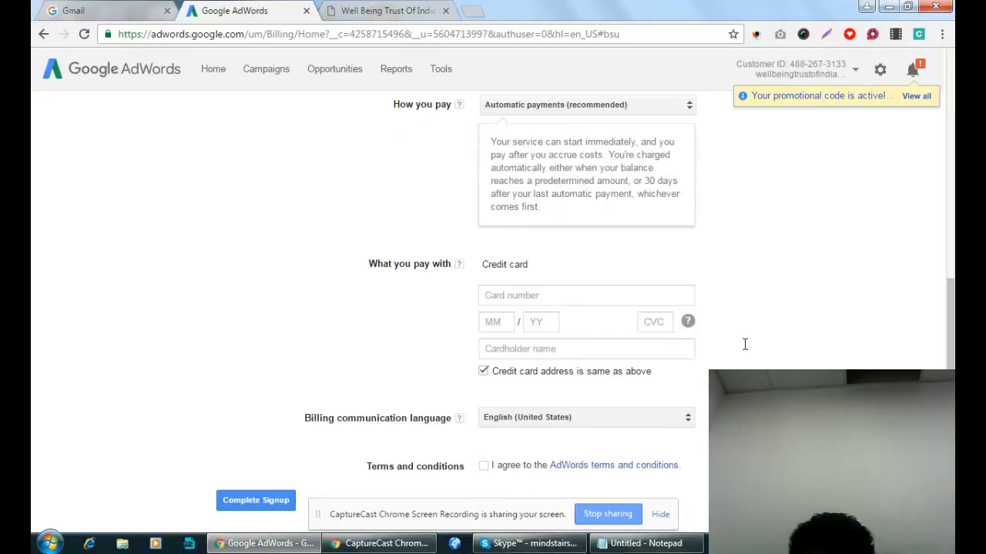
{"action": "scroll", "coordinate": [717, 248], "scroll_direction": "up", "scroll_amount": 1}
{"action": "left_click", "coordinate": [651, 179]}
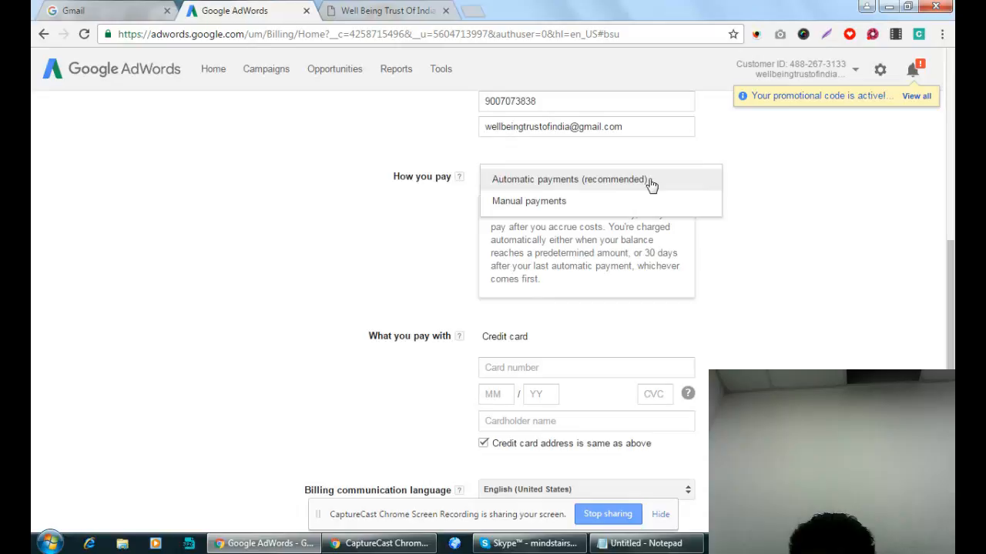
{"action": "left_click", "coordinate": [530, 212]}
{"action": "scroll", "coordinate": [733, 220], "scroll_direction": "up", "scroll_amount": 1}
{"action": "scroll", "coordinate": [797, 258], "scroll_direction": "up", "scroll_amount": 3}
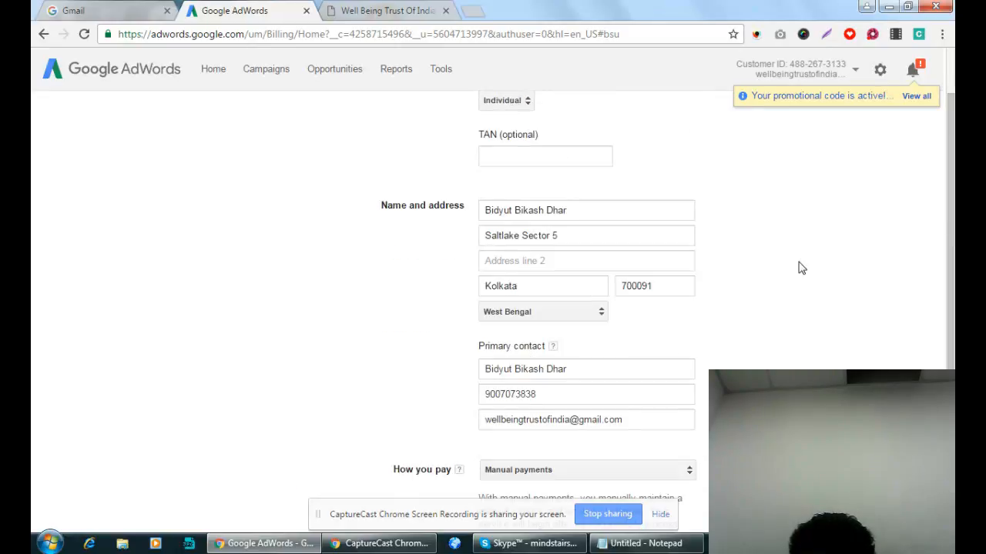
{"action": "scroll", "coordinate": [800, 268], "scroll_direction": "down", "scroll_amount": 3}
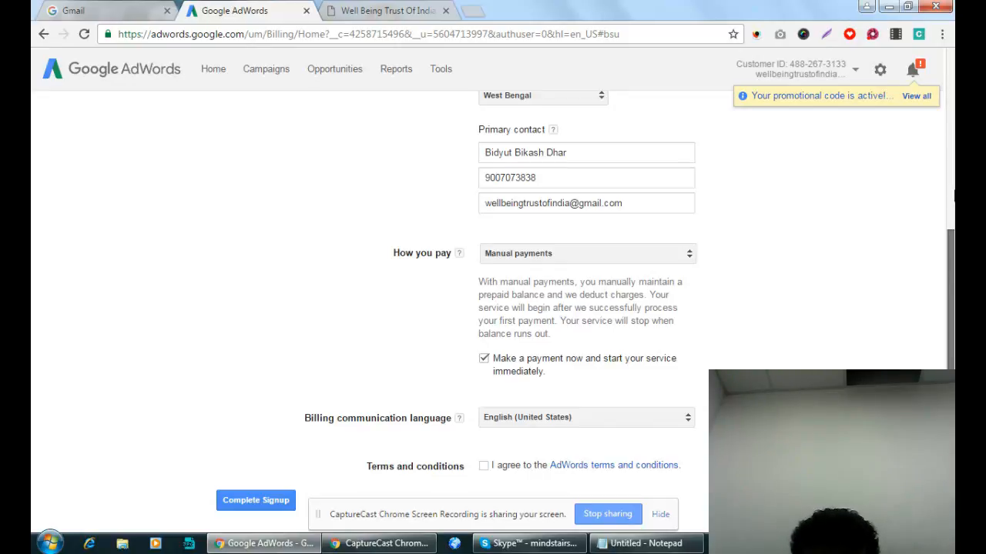
{"action": "scroll", "coordinate": [847, 224], "scroll_direction": "up", "scroll_amount": 4}
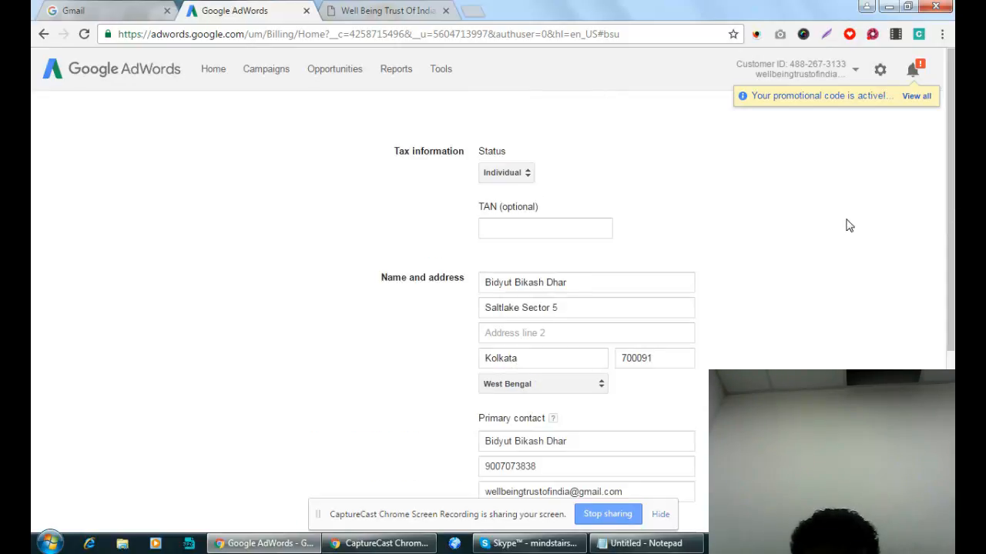
{"action": "scroll", "coordinate": [847, 225], "scroll_direction": "down", "scroll_amount": 4}
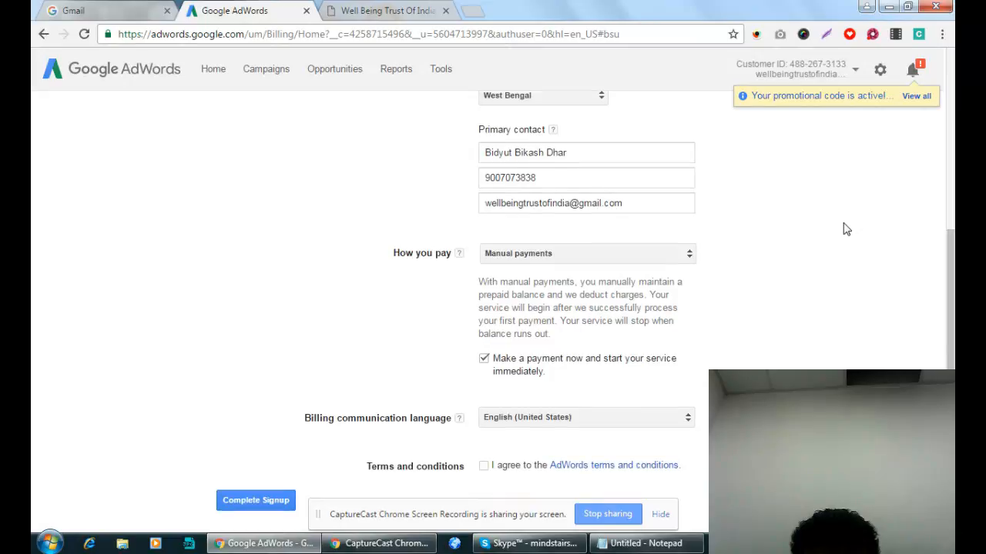
{"action": "left_click", "coordinate": [483, 465]}
{"action": "left_click", "coordinate": [266, 498]}
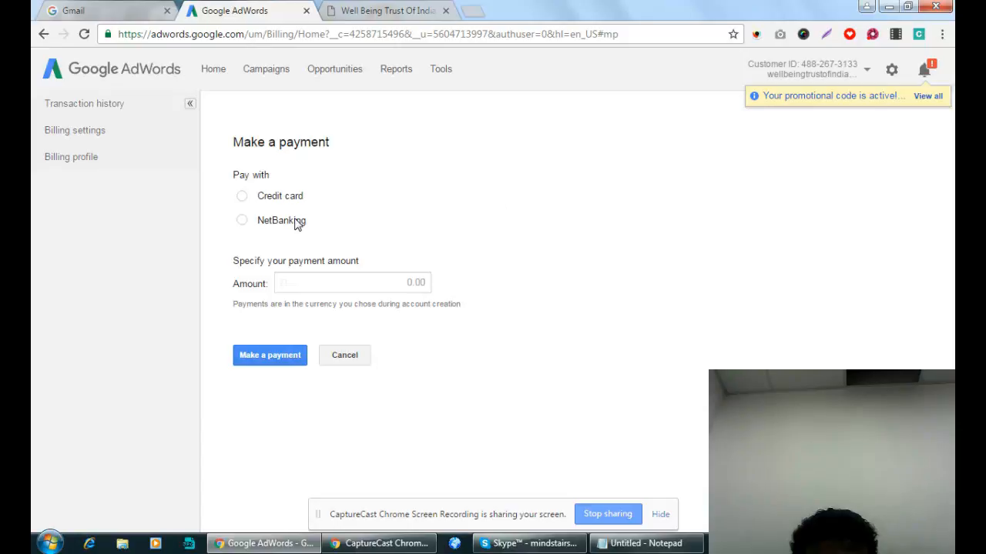
Step: Select Credit card as the payment method, after trying NetBanking, and begin entering the card number
{"action": "left_click", "coordinate": [240, 197]}
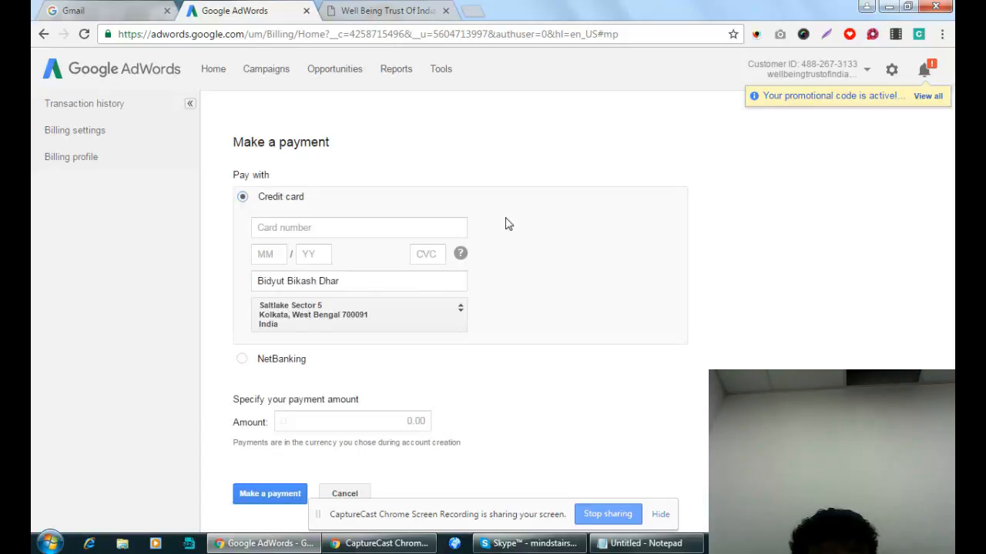
{"action": "left_click", "coordinate": [244, 359]}
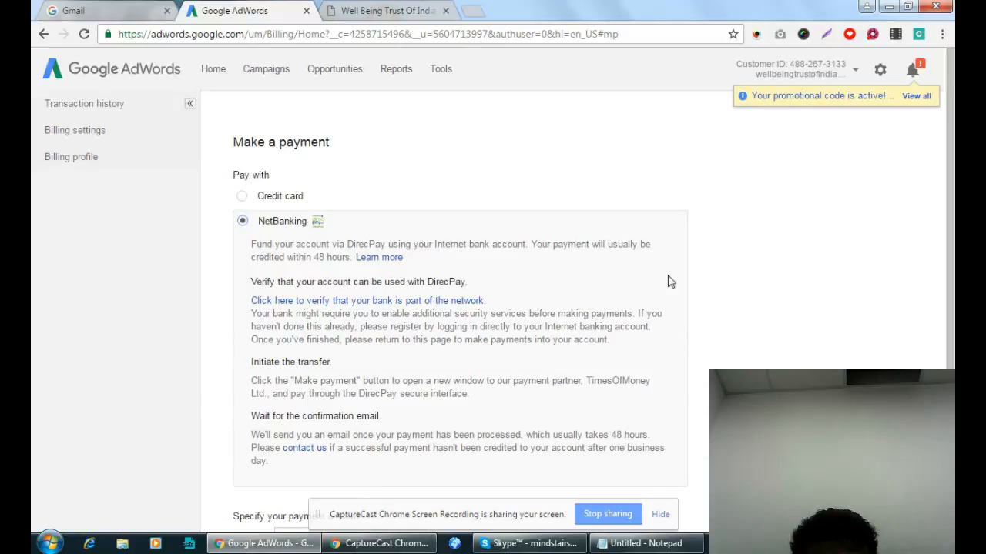
{"action": "left_click", "coordinate": [250, 197]}
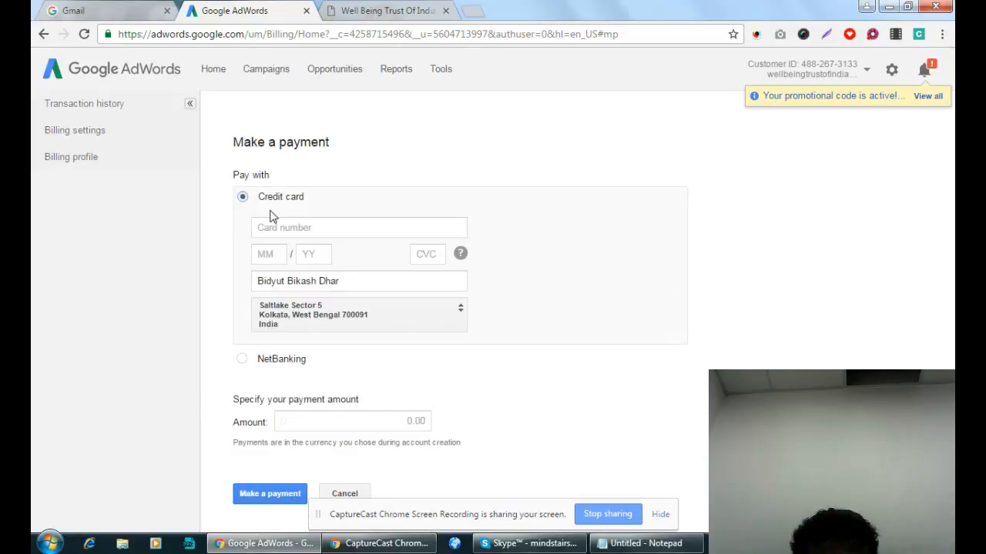
{"action": "left_click", "coordinate": [369, 227]}
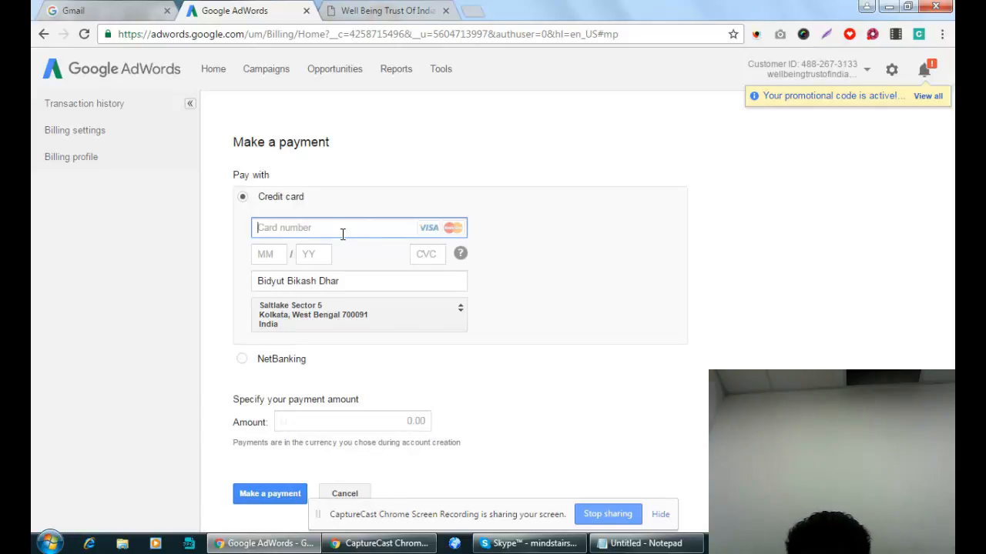
{"action": "type", "text": "41"}
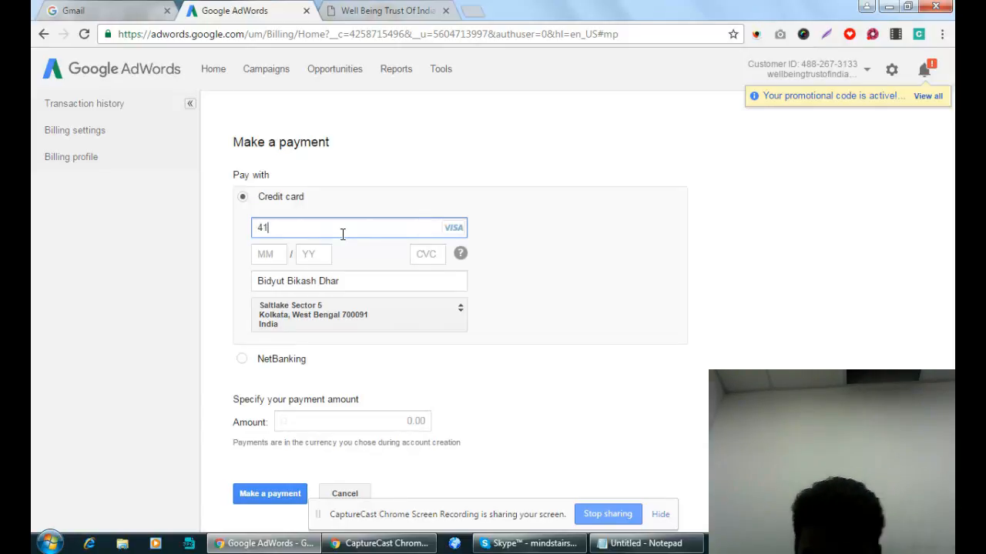
{"action": "left_click", "coordinate": [872, 35]}
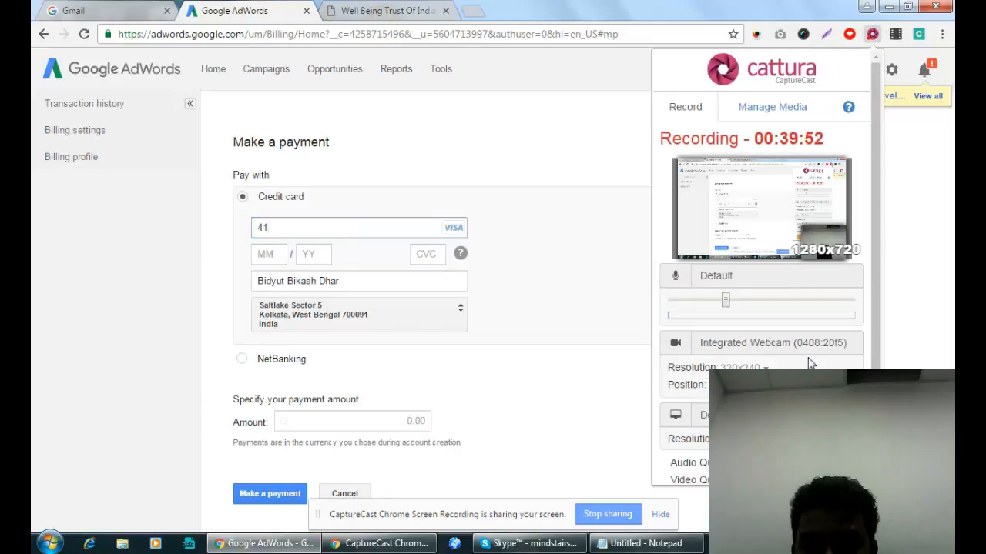
Step: From the Make a payment page, open the gear menu showing Billing and Account settings
{"action": "scroll", "coordinate": [878, 365], "scroll_direction": "down", "scroll_amount": 2}
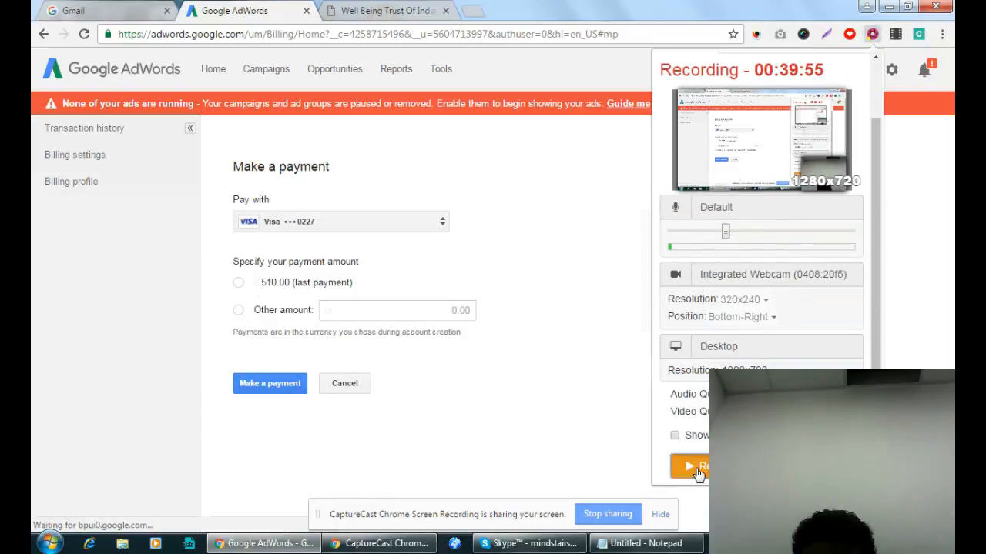
{"action": "left_click", "coordinate": [696, 467]}
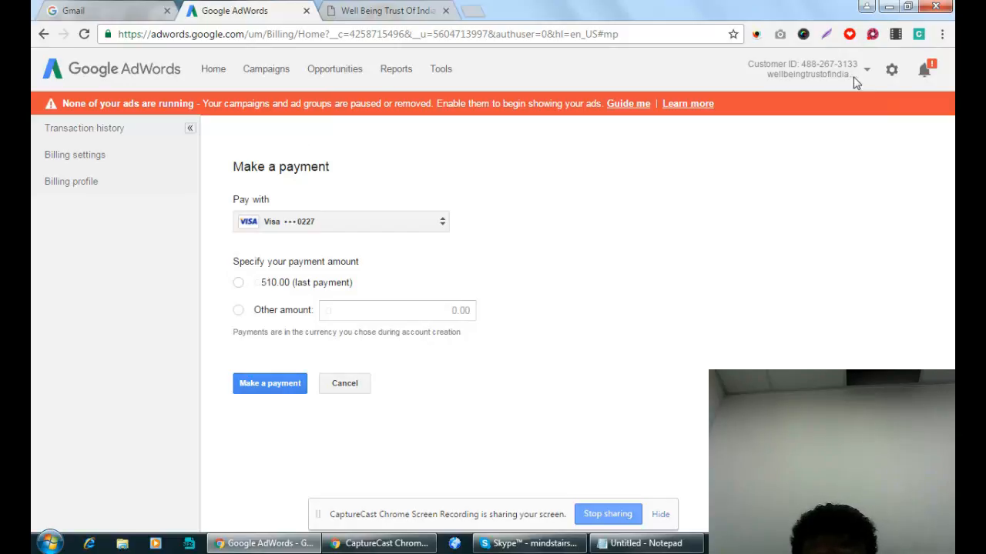
{"action": "left_click", "coordinate": [893, 73]}
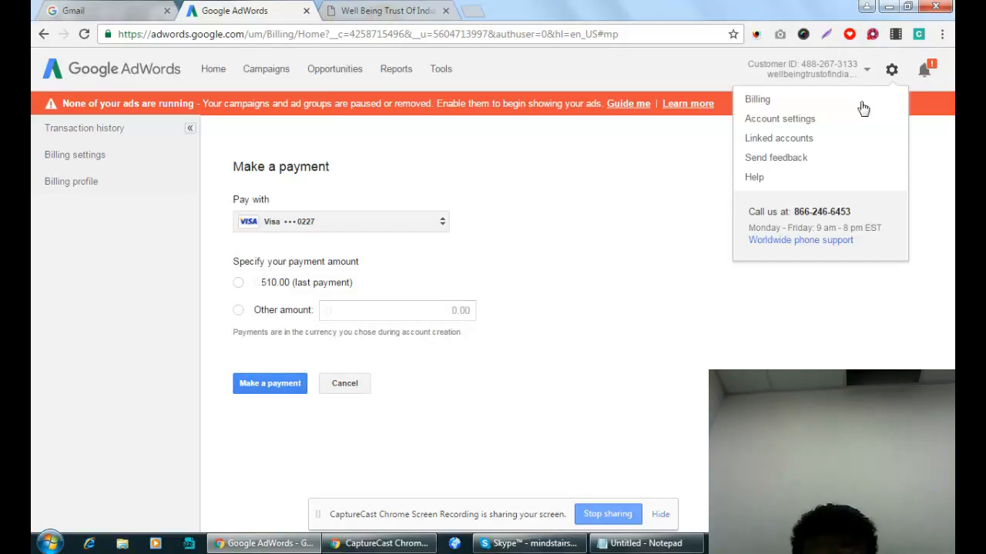
Step: Open Billing and review the 510.00 Visa payment in the transaction history
{"action": "left_click", "coordinate": [759, 101]}
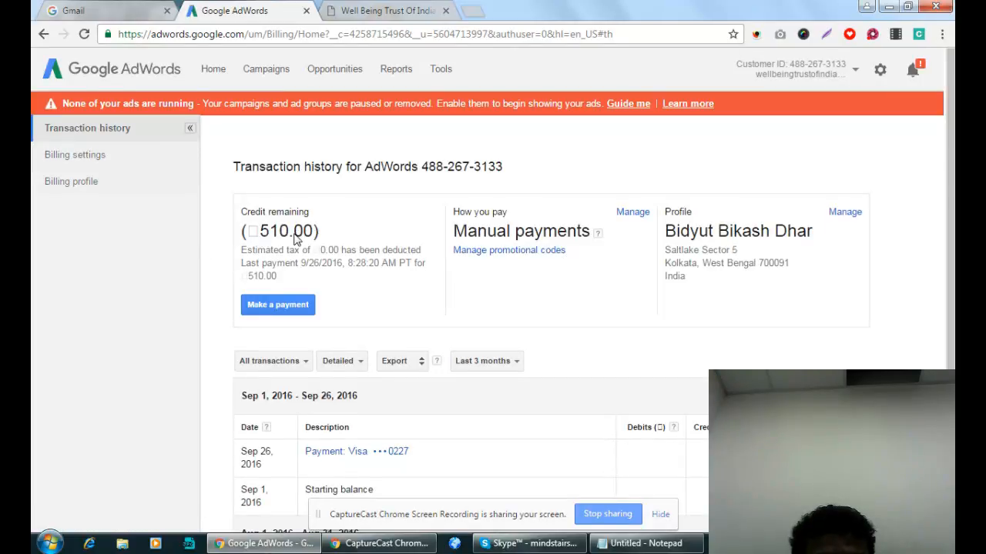
{"action": "scroll", "coordinate": [358, 275], "scroll_direction": "down", "scroll_amount": 2}
{"action": "scroll", "coordinate": [358, 274], "scroll_direction": "up", "scroll_amount": 2}
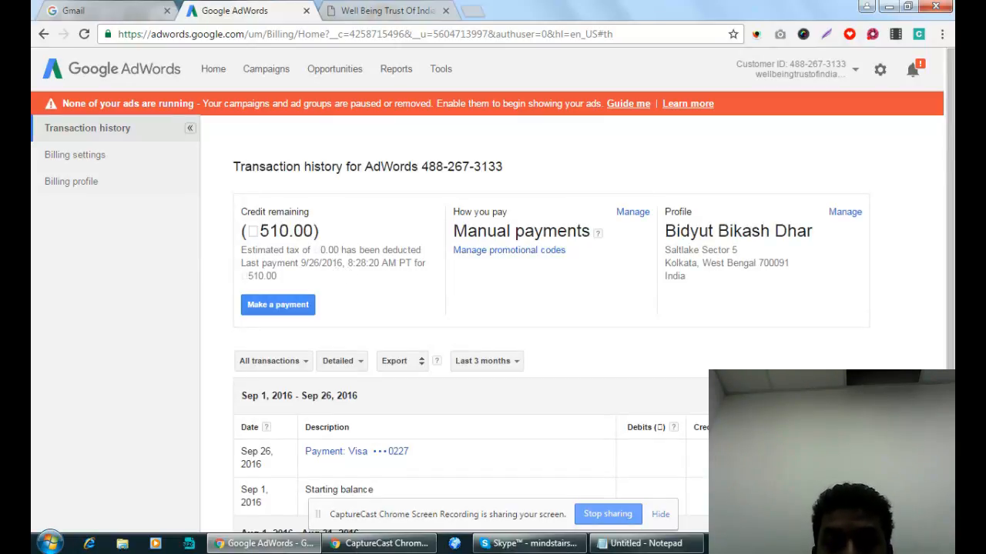
{"action": "scroll", "coordinate": [451, 436], "scroll_direction": "down", "scroll_amount": 1}
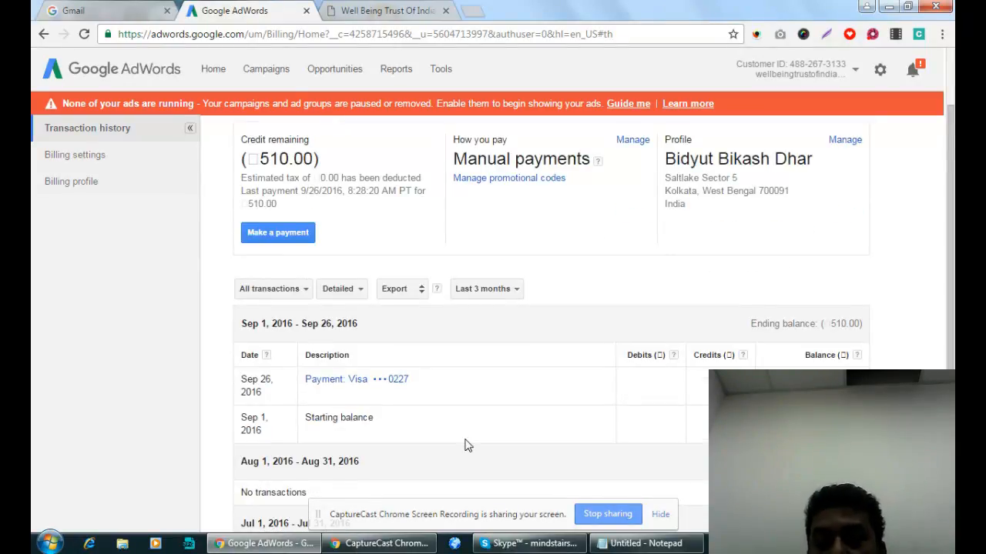
{"action": "scroll", "coordinate": [481, 178], "scroll_direction": "up", "scroll_amount": 1}
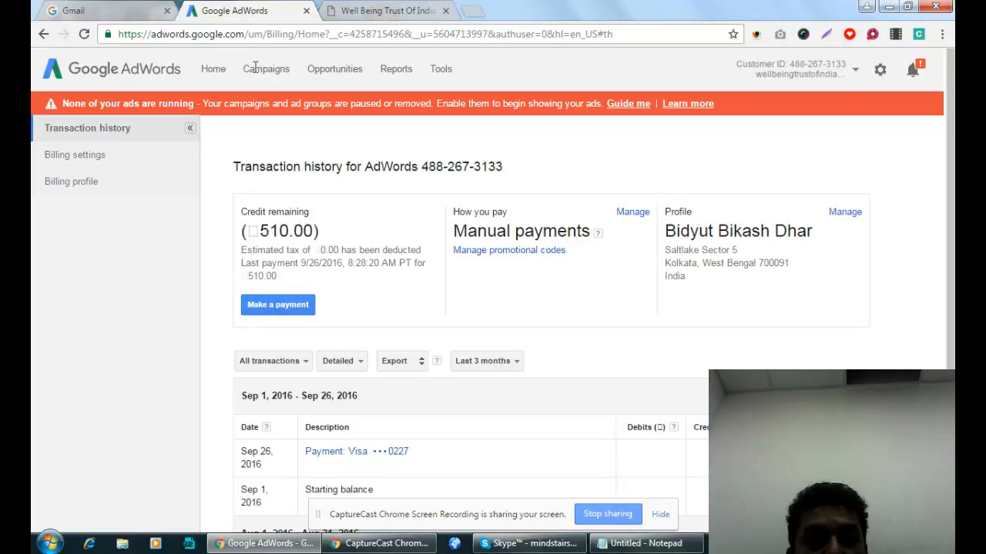
Step: Return to the Home dashboard, then the All campaigns page, waiting out Chrome's unresponsive-page warnings
{"action": "left_click", "coordinate": [213, 70]}
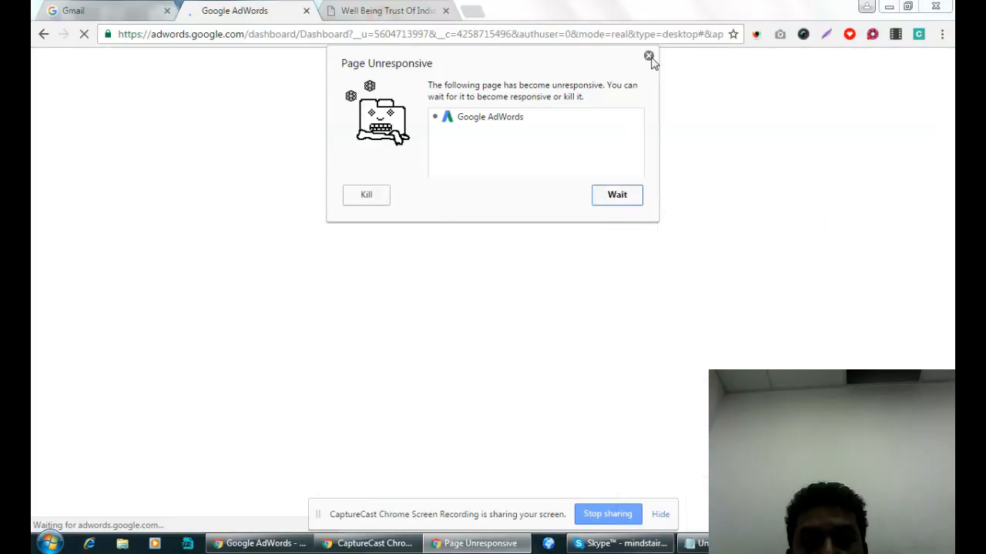
{"action": "left_click", "coordinate": [649, 58]}
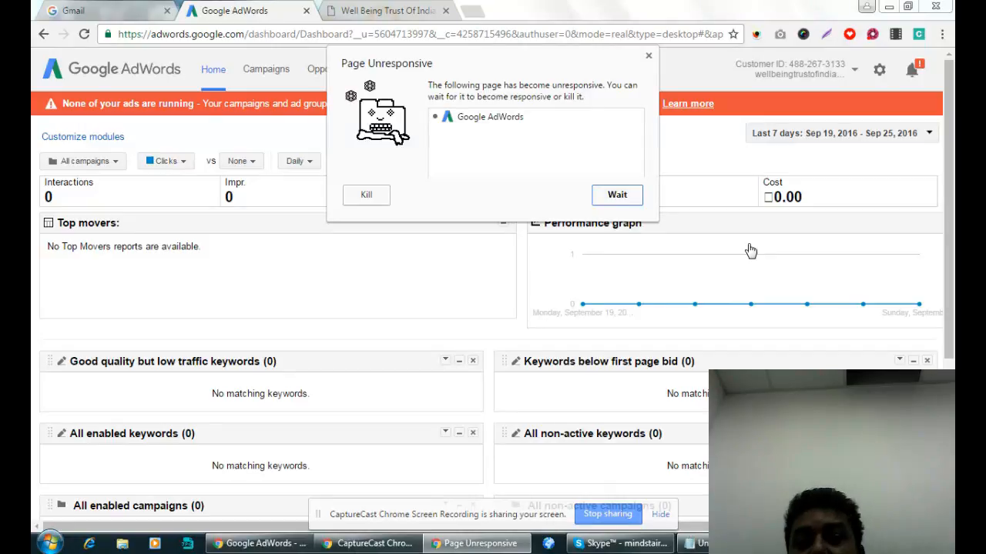
{"action": "left_click", "coordinate": [648, 55]}
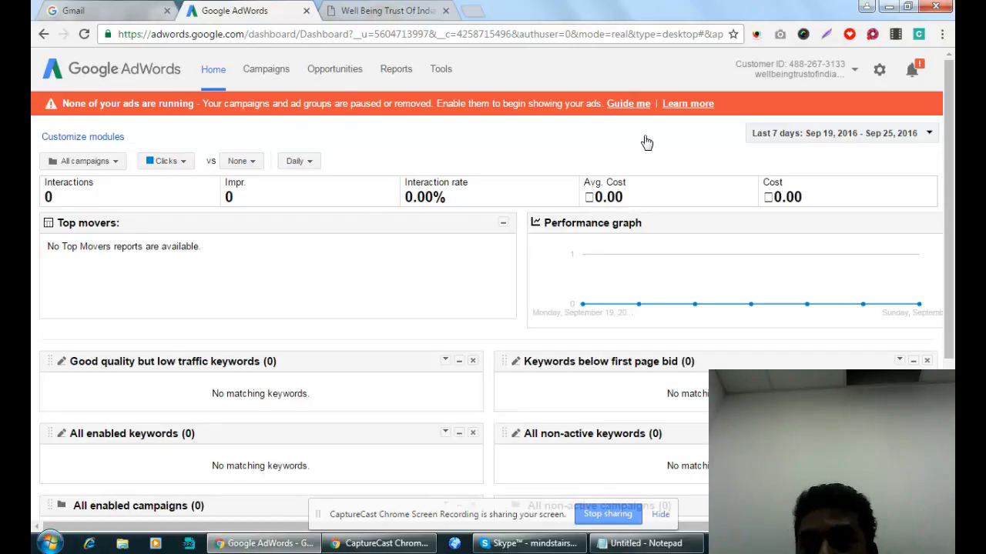
{"action": "left_click", "coordinate": [621, 197]}
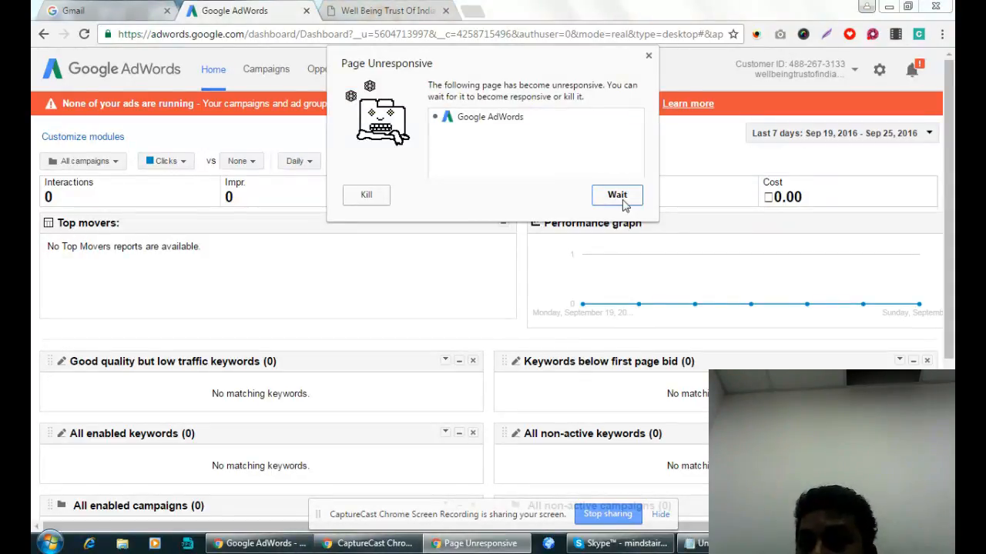
{"action": "left_click", "coordinate": [617, 198]}
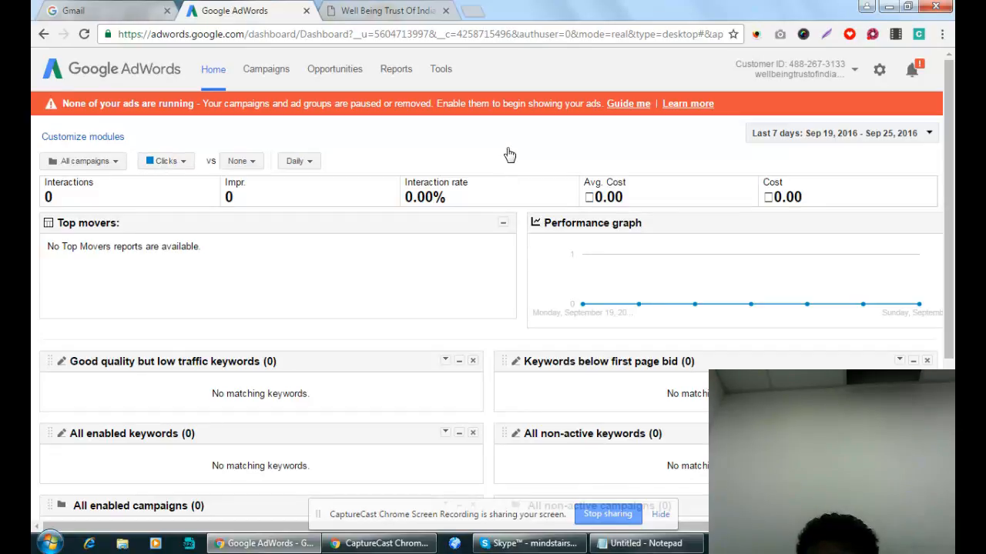
{"action": "left_click", "coordinate": [268, 70]}
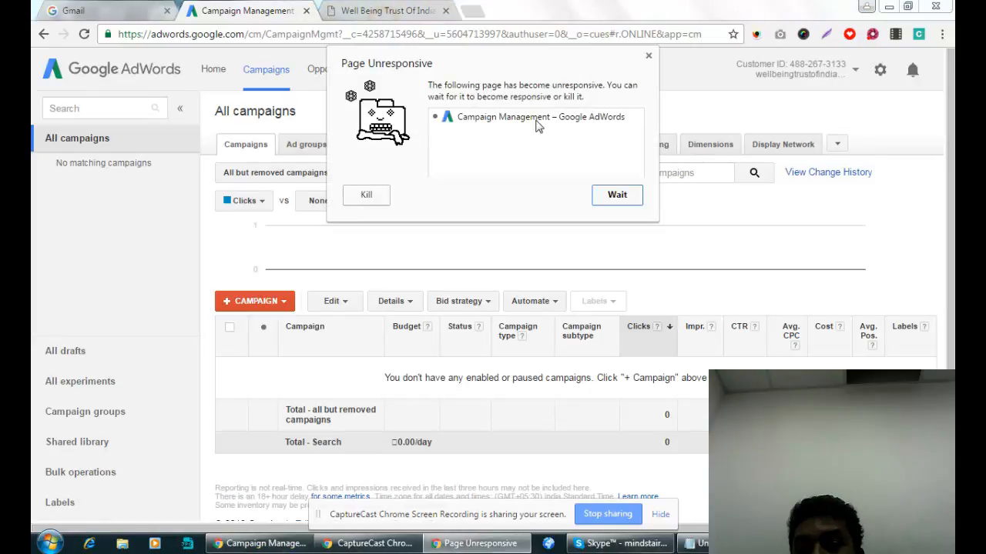
Step: Wait out, then close, Chrome's Page Unresponsive warning covering the All campaigns page
{"action": "left_click", "coordinate": [616, 195]}
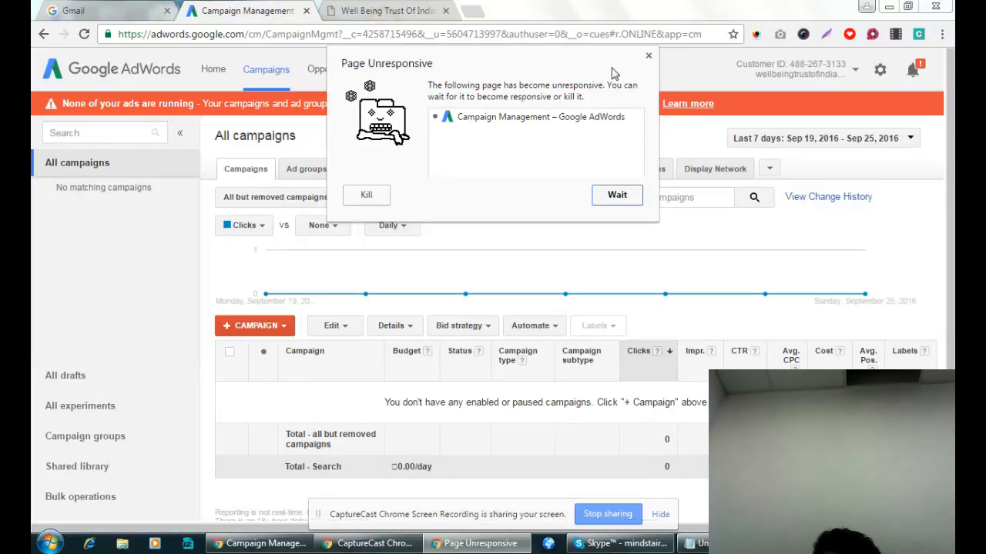
{"action": "left_click", "coordinate": [649, 57]}
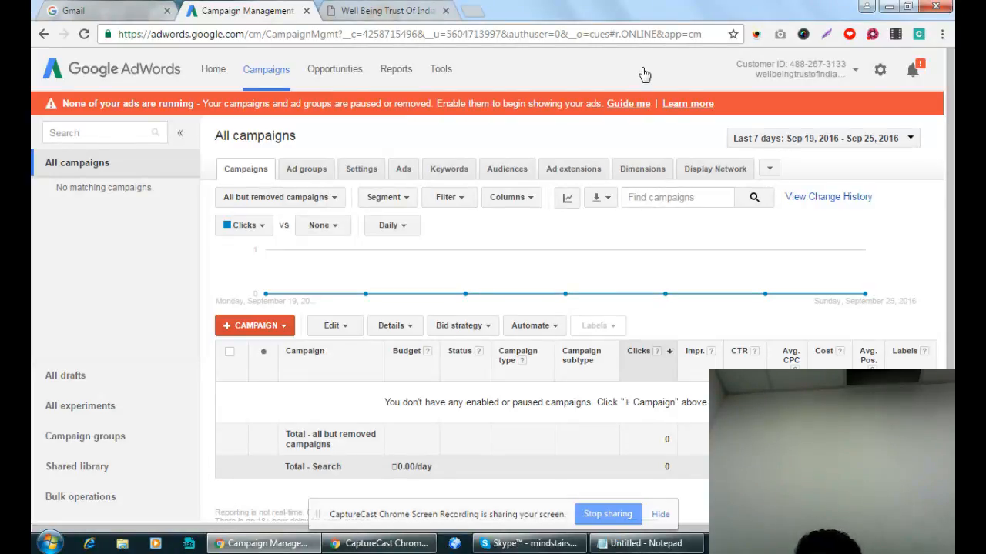
Step: Open the Reports page and cancel the 'Visualize your data' guide, confirming the exit
{"action": "left_click", "coordinate": [396, 71]}
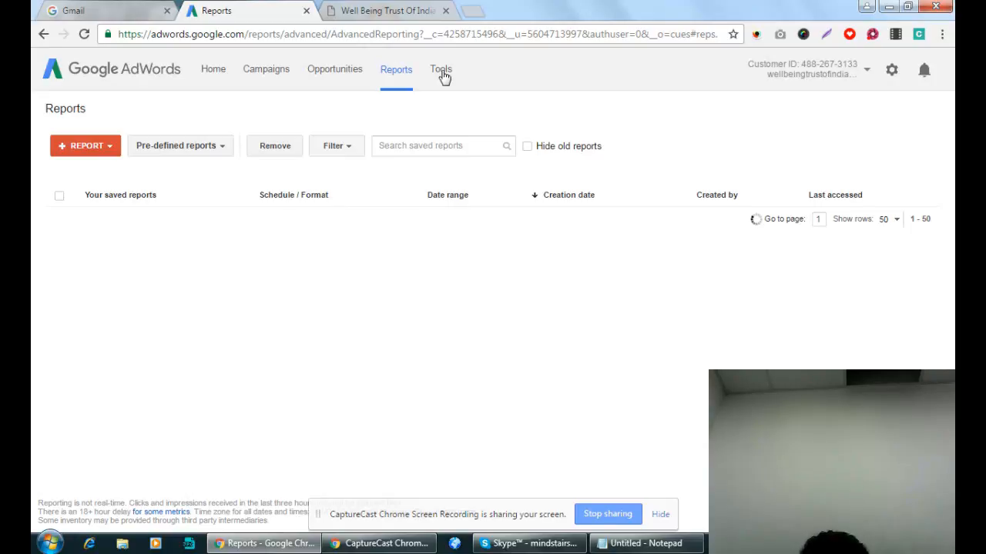
{"action": "left_click", "coordinate": [607, 191]}
{"action": "left_click", "coordinate": [419, 356]}
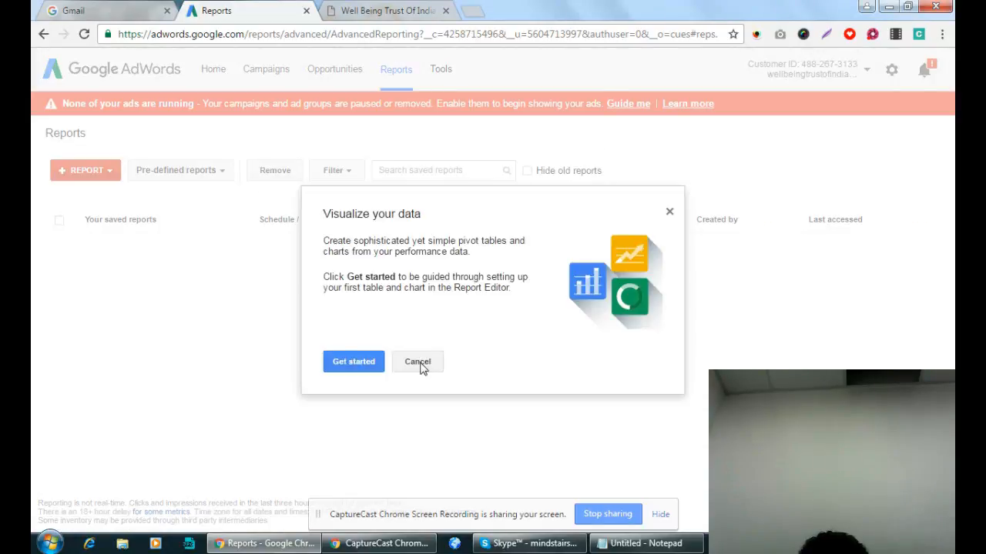
{"action": "left_click", "coordinate": [424, 325]}
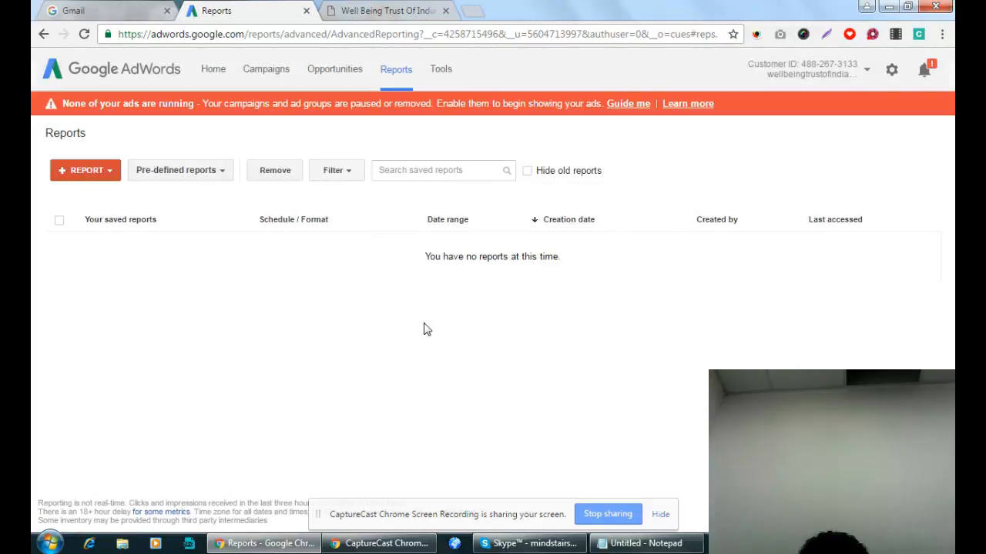
{"action": "left_click", "coordinate": [441, 71]}
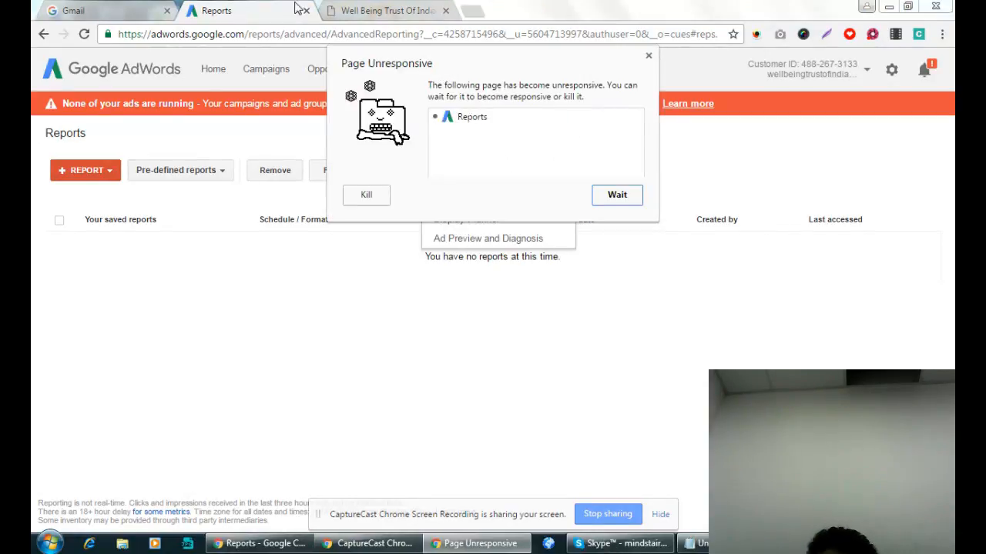
Step: Close the four successive Page Unresponsive warnings over the Reports page
{"action": "left_click", "coordinate": [648, 55]}
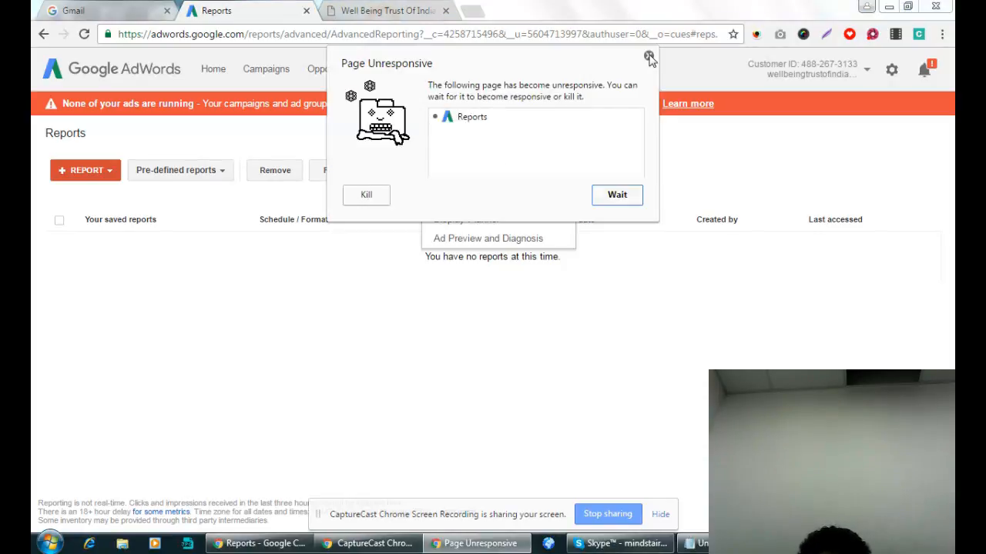
{"action": "left_click", "coordinate": [649, 61]}
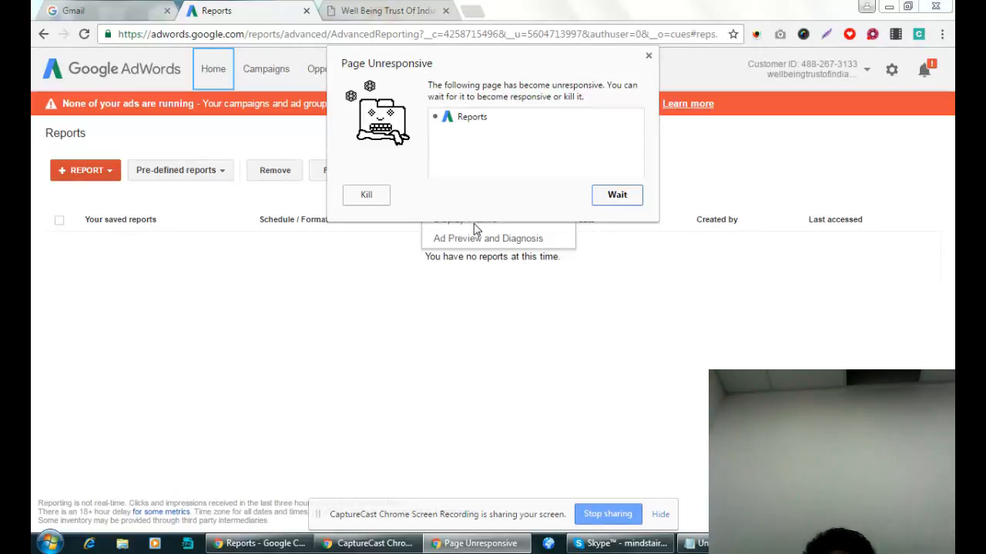
{"action": "left_click", "coordinate": [634, 202]}
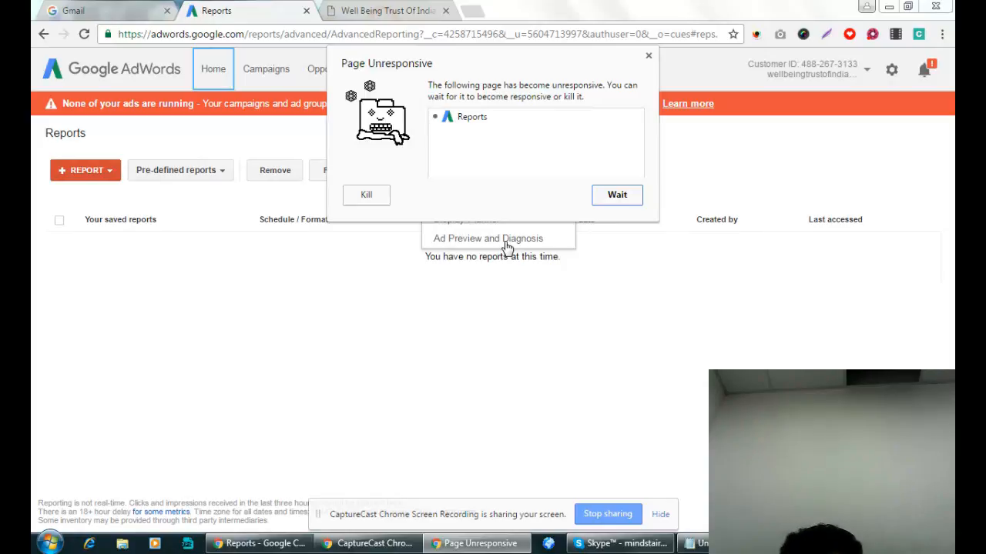
{"action": "left_click", "coordinate": [649, 56]}
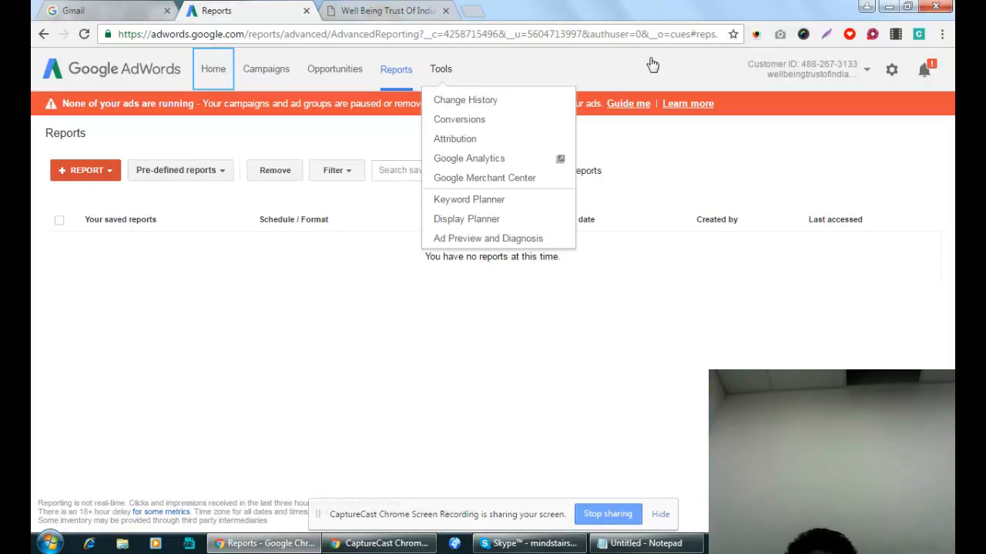
Step: Load Ad Preview and Diagnosis with West Bengal, English, desktop, google.co.in options despite unresponsive warnings
{"action": "left_click", "coordinate": [486, 242]}
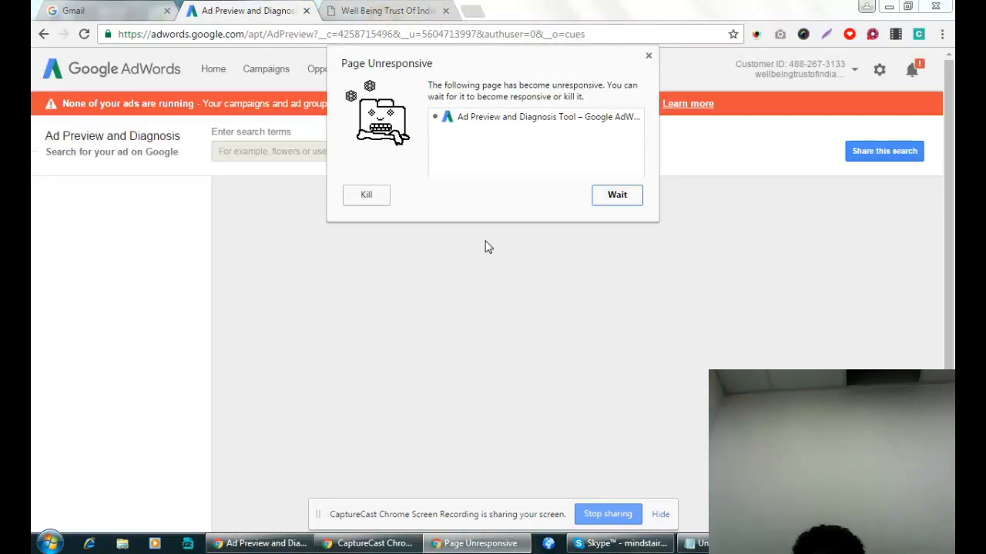
{"action": "left_click", "coordinate": [648, 55]}
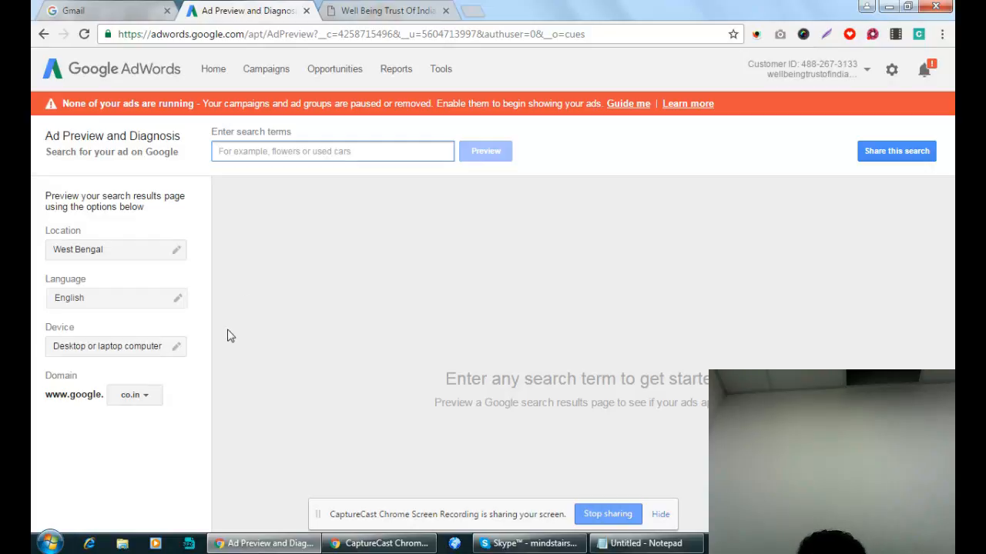
{"action": "left_click", "coordinate": [627, 158]}
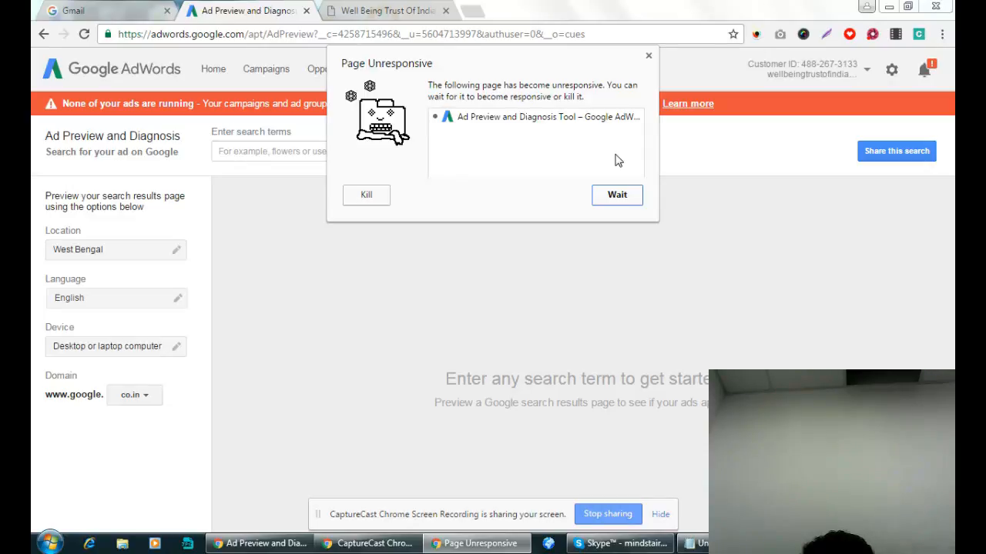
{"action": "left_click", "coordinate": [648, 55]}
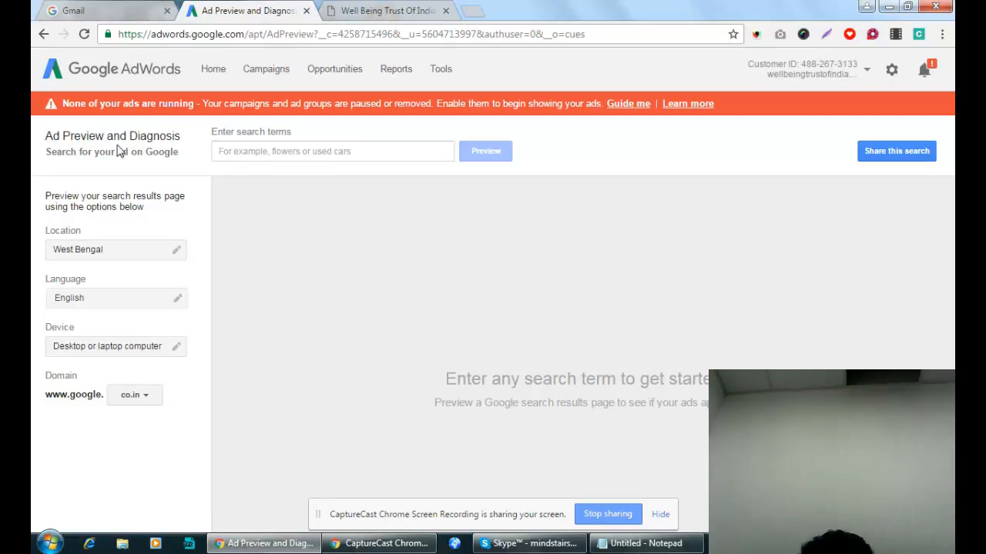
{"action": "left_click", "coordinate": [442, 70]}
{"action": "left_click", "coordinate": [611, 145]}
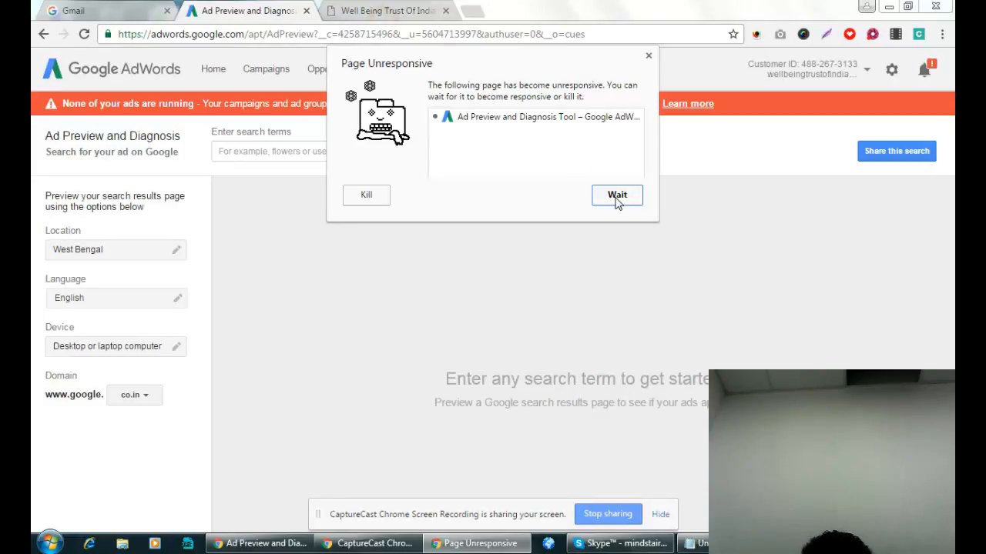
{"action": "left_click", "coordinate": [617, 197]}
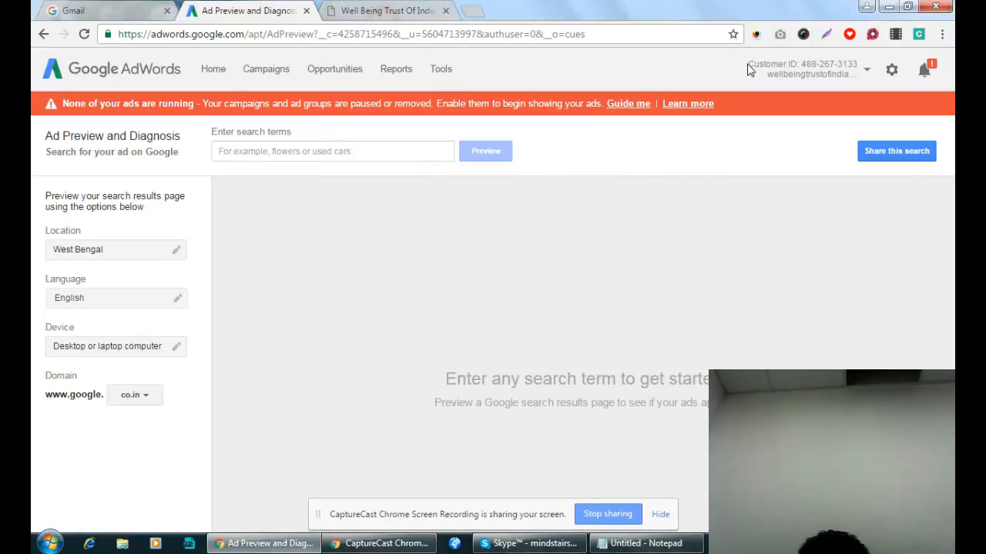
Step: Open Account settings from the gear menu and view the Account access user list
{"action": "left_click", "coordinate": [891, 71]}
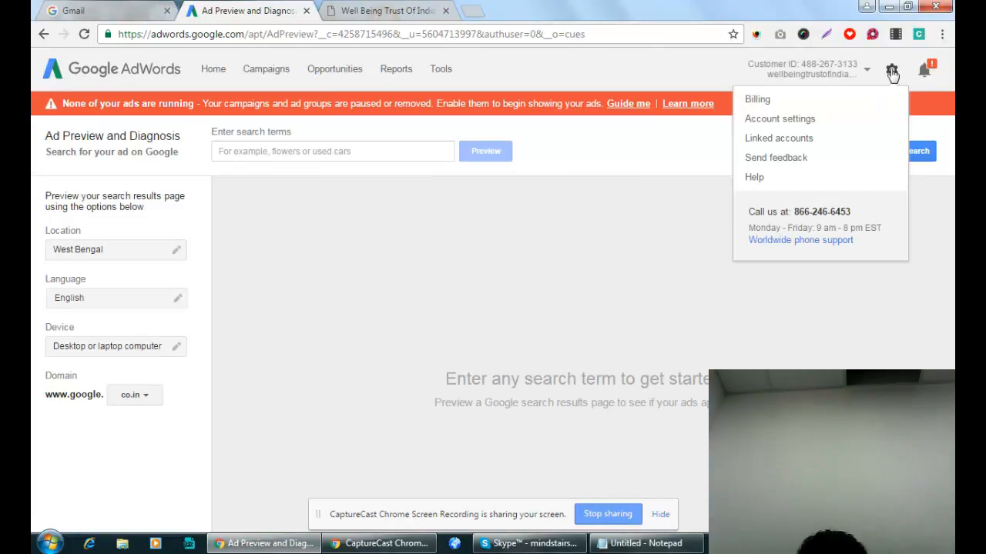
{"action": "left_click", "coordinate": [778, 120]}
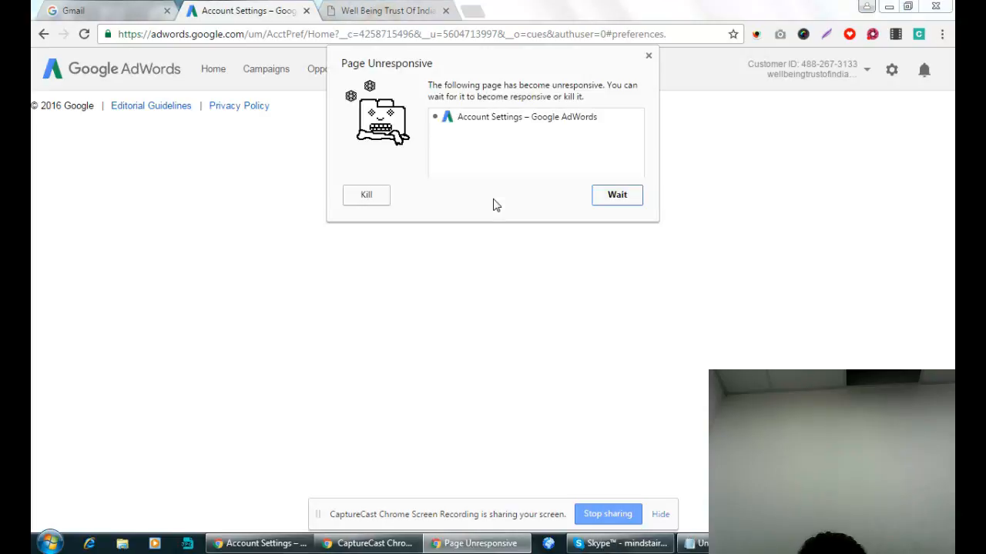
{"action": "left_click", "coordinate": [649, 55]}
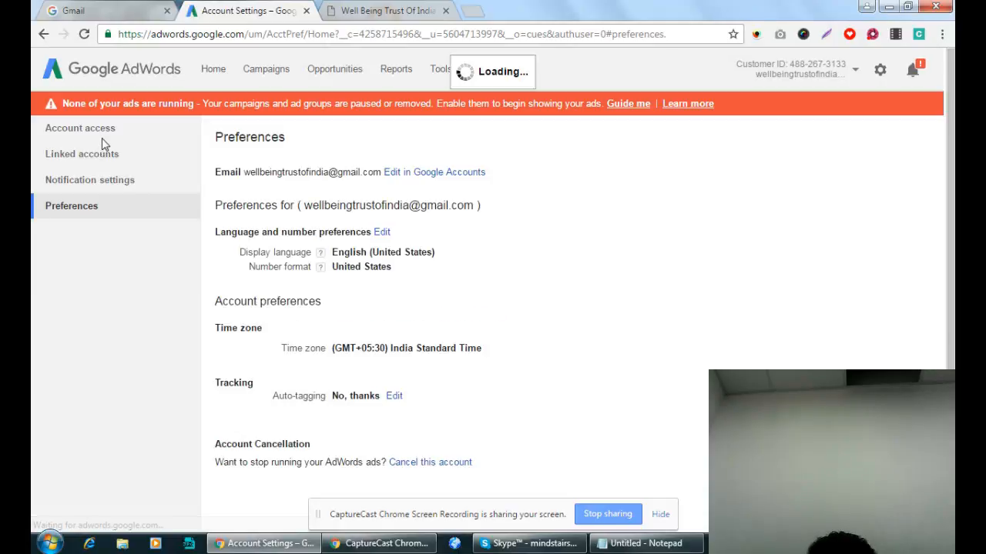
{"action": "left_click", "coordinate": [101, 129]}
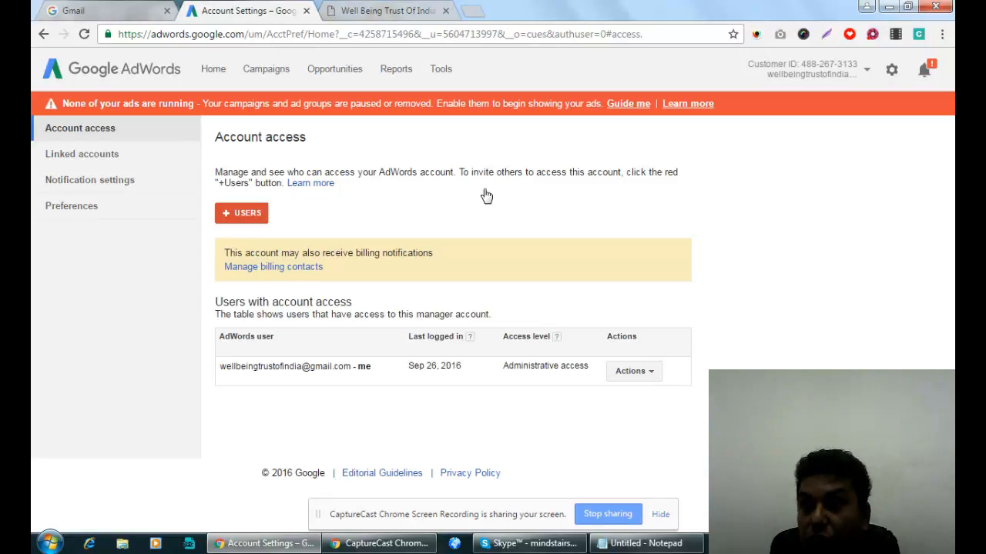
Step: Open the invite-user form, enter the invitee's e-mail address, then clear it and close the unresponsive warning
{"action": "left_click", "coordinate": [246, 217]}
{"action": "left_click", "coordinate": [620, 194]}
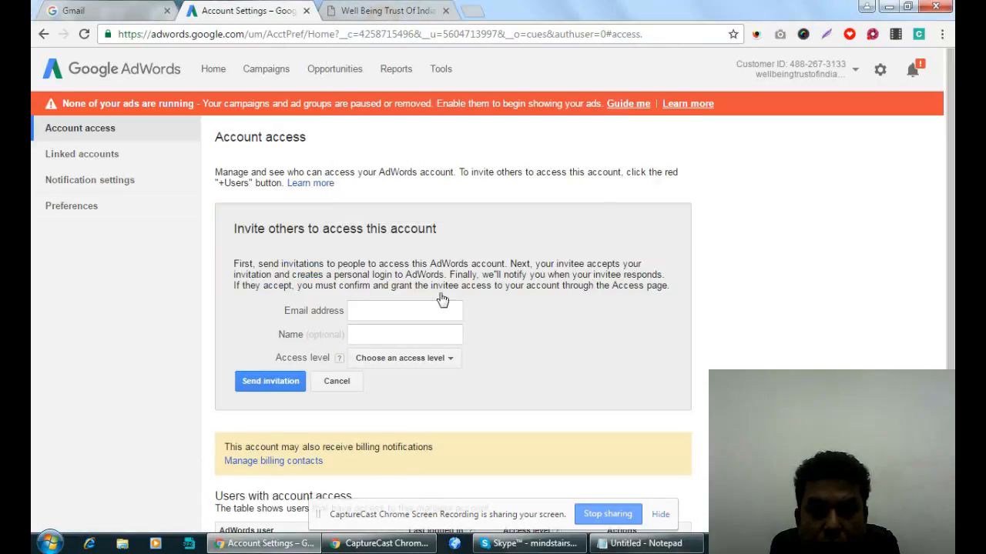
{"action": "left_click", "coordinate": [424, 313]}
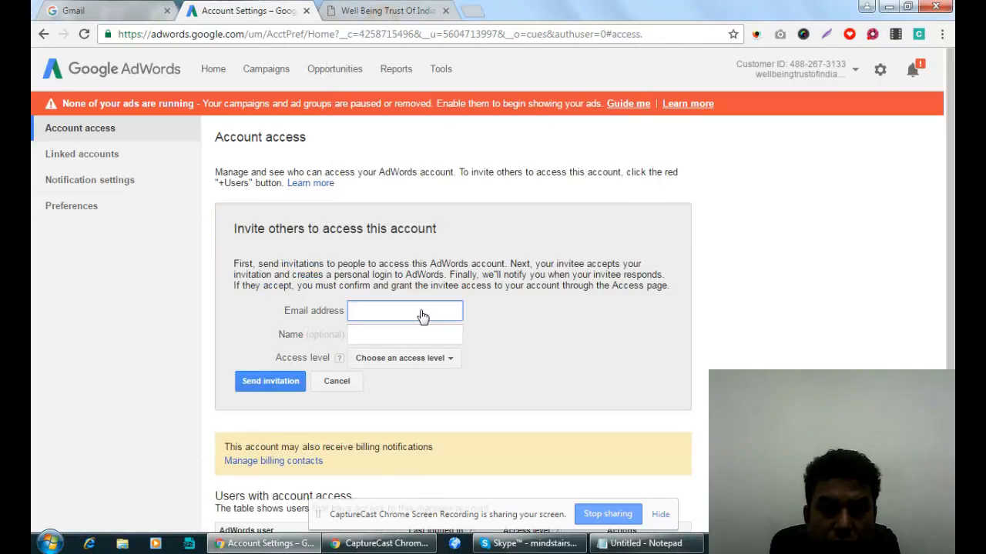
{"action": "type", "text": "evide"}
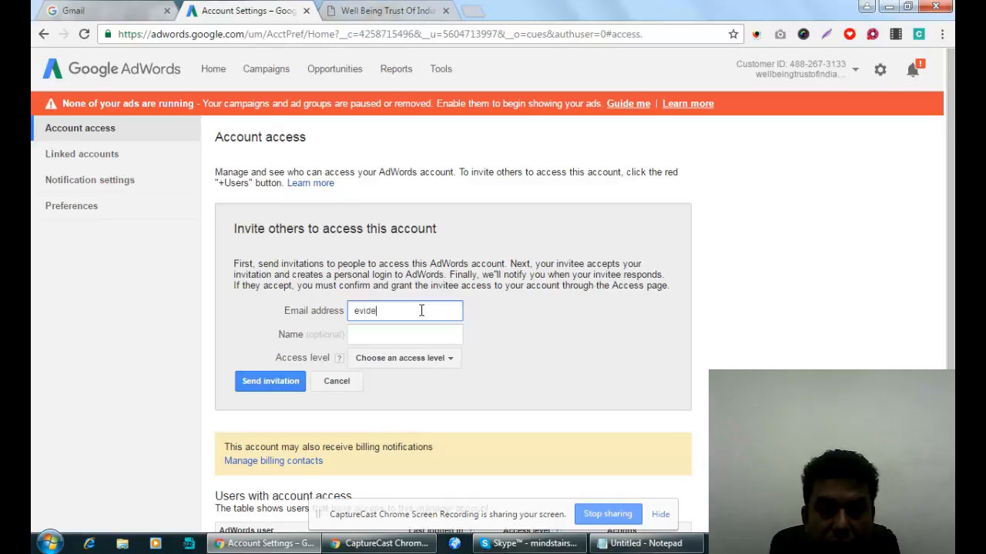
{"action": "type", "text": "ntinfotech"}
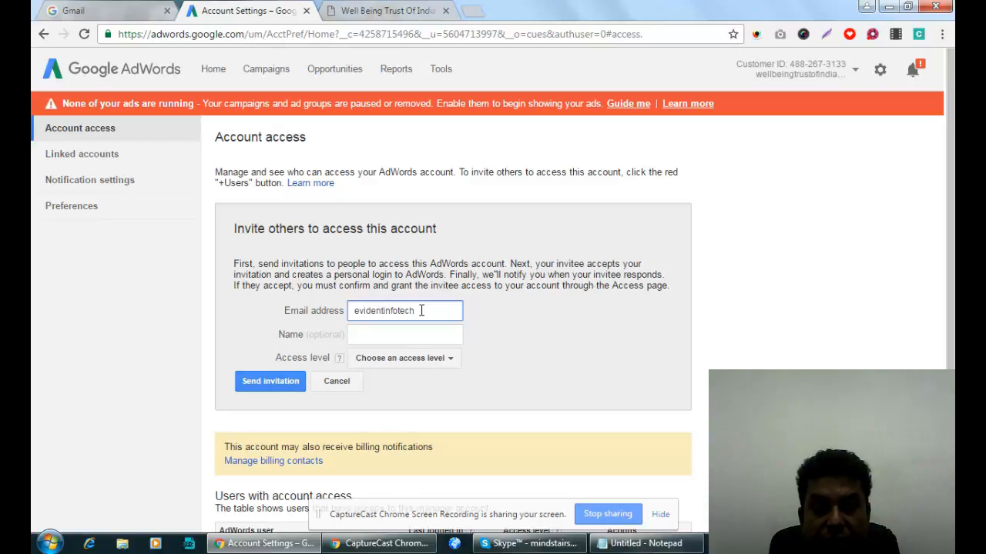
{"action": "key", "text": "BackSpace"}
{"action": "key", "text": "ctrl+a"}
{"action": "key", "text": "BackSpace"}
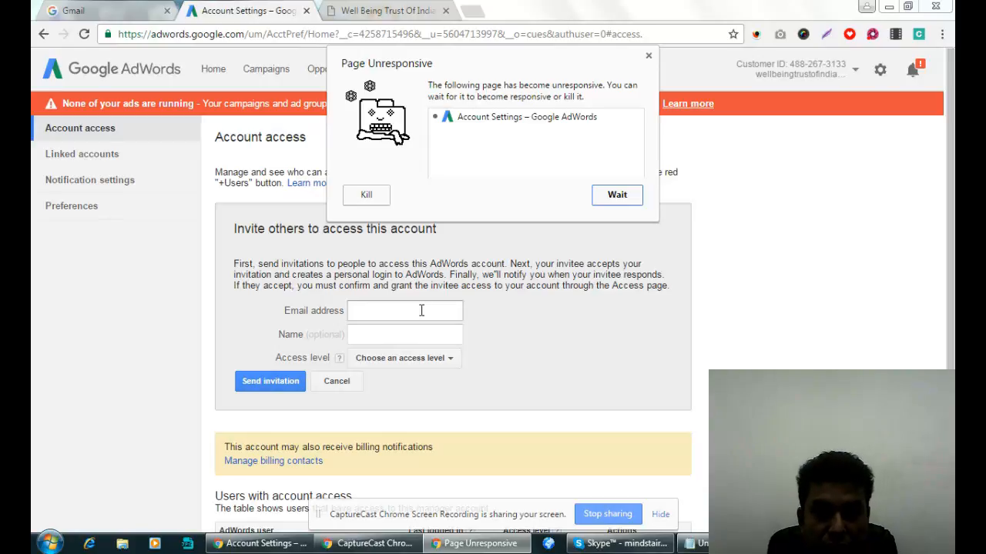
{"action": "left_click", "coordinate": [648, 55]}
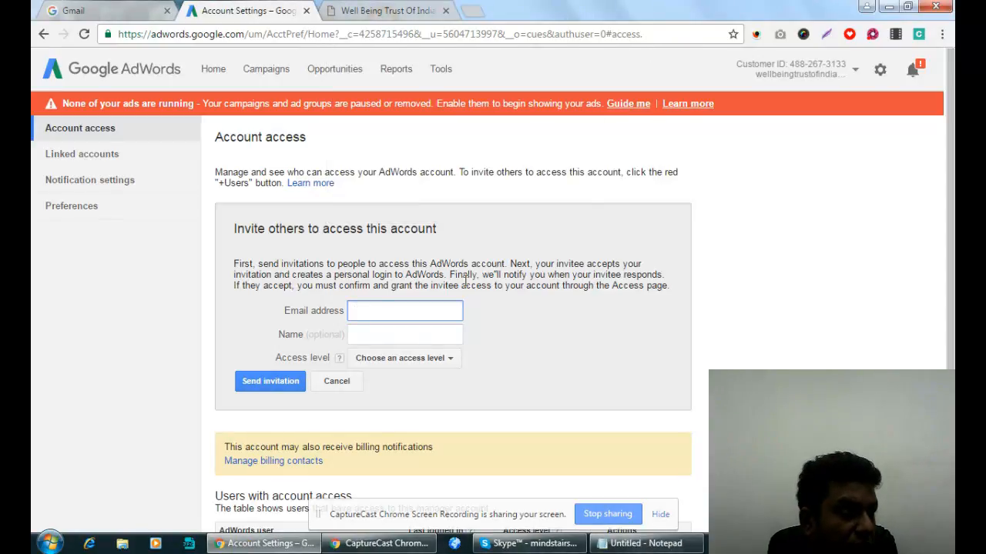
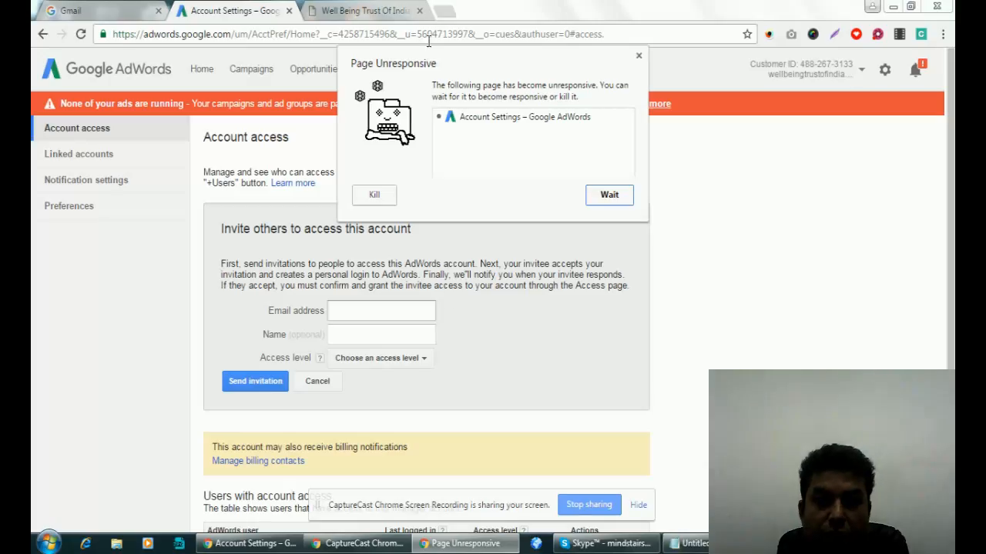
Step: Dismiss the Chrome 'Page Unresponsive' warning to return to the invite-user form
{"action": "left_click", "coordinate": [638, 54]}
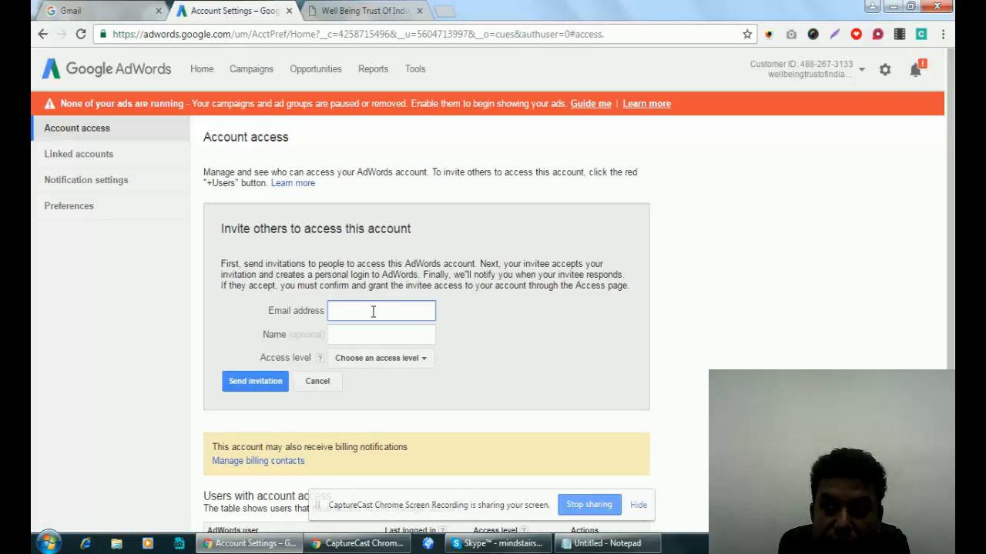
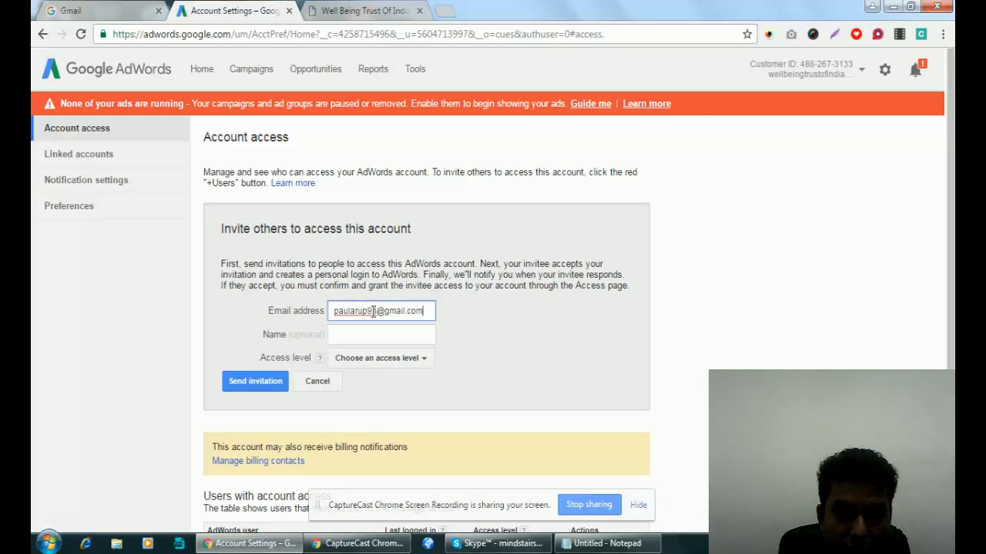
Step: Invite the student's Gmail address, named and labelled as student, with Standard access, and send
{"action": "left_click", "coordinate": [398, 337]}
{"action": "type", "text": "Ar"}
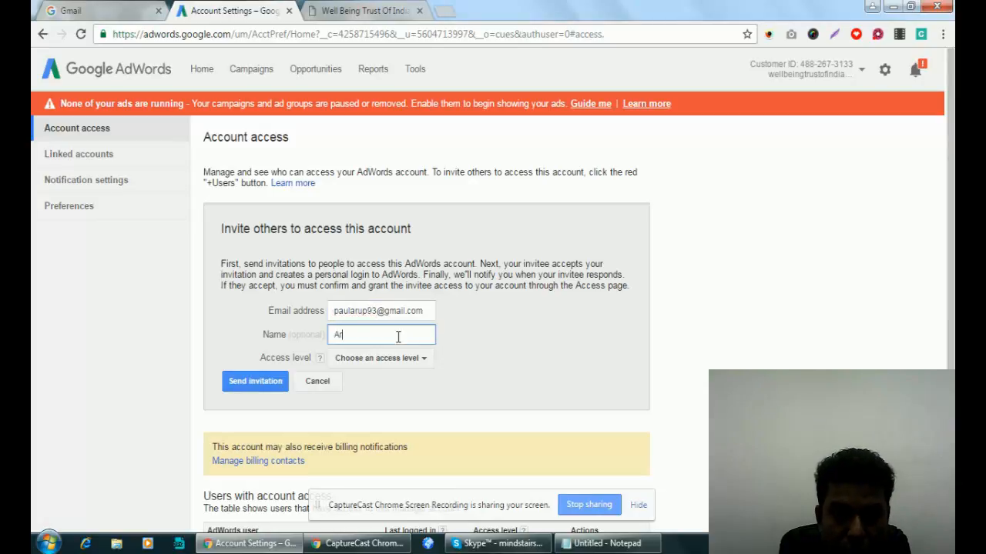
{"action": "type", "text": "up - Student"}
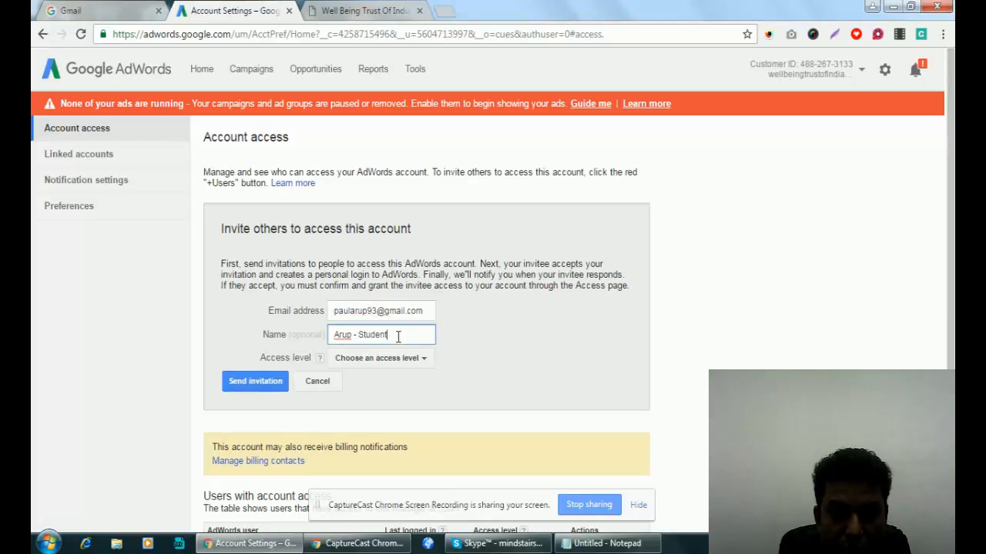
{"action": "left_click", "coordinate": [381, 358]}
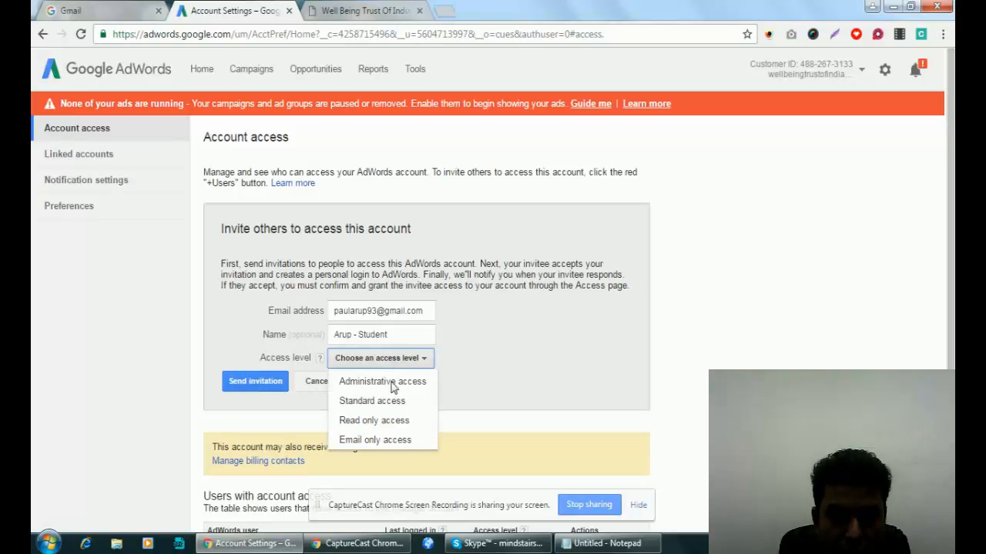
{"action": "left_click", "coordinate": [383, 402]}
{"action": "left_click", "coordinate": [256, 382]}
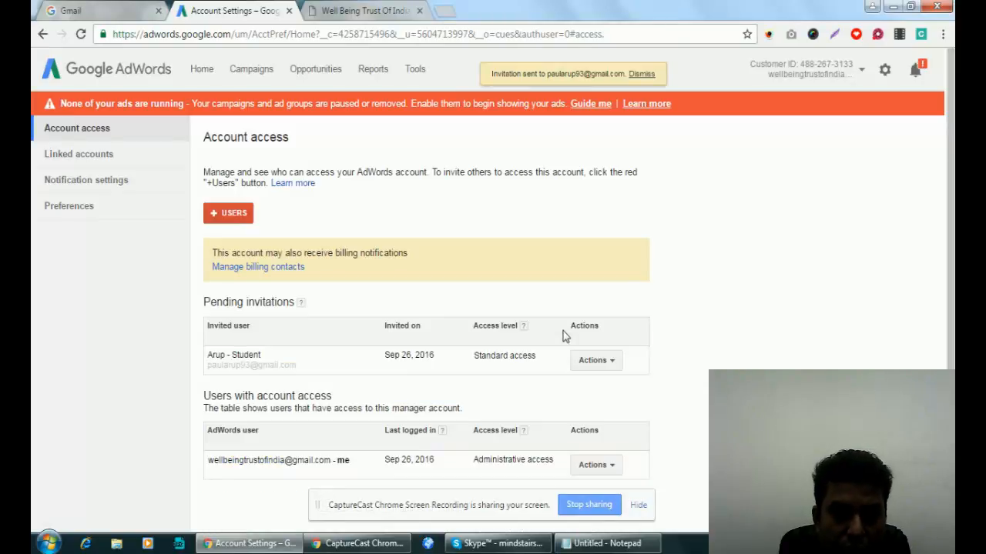
Step: Review the Pending invitations list showing the Standard-access invitation, then open the screen recorder's panel
{"action": "scroll", "coordinate": [797, 324], "scroll_direction": "down", "scroll_amount": 1}
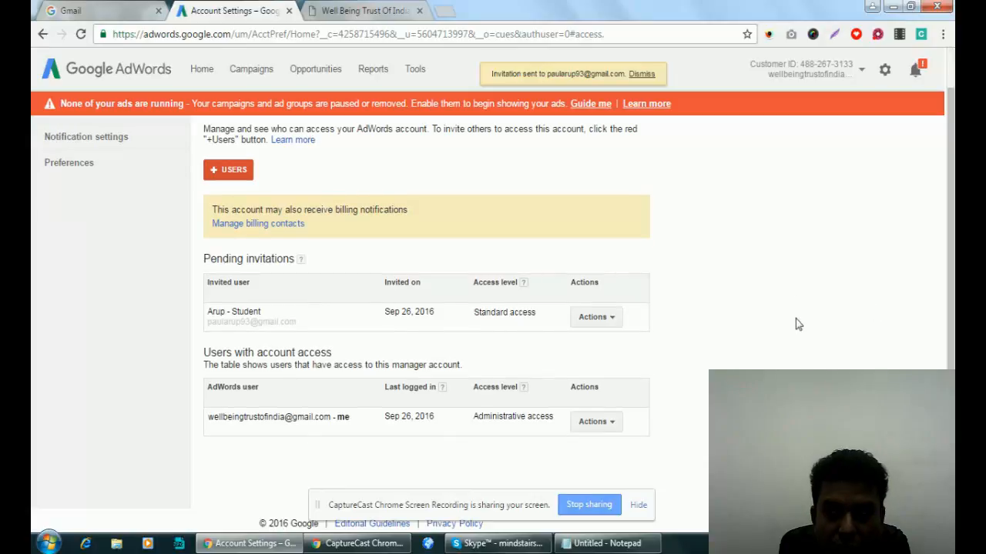
{"action": "scroll", "coordinate": [797, 324], "scroll_direction": "up", "scroll_amount": 1}
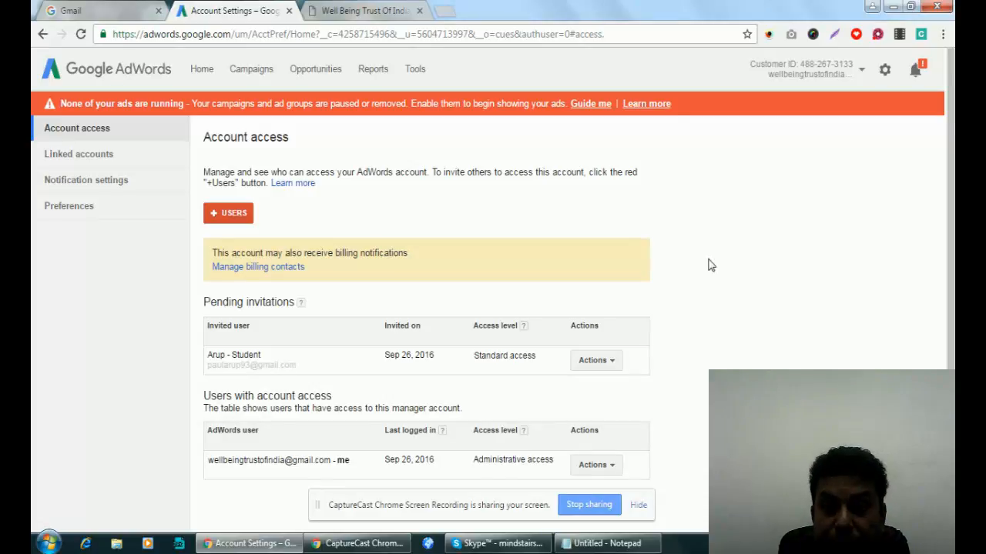
{"action": "left_click", "coordinate": [877, 34]}
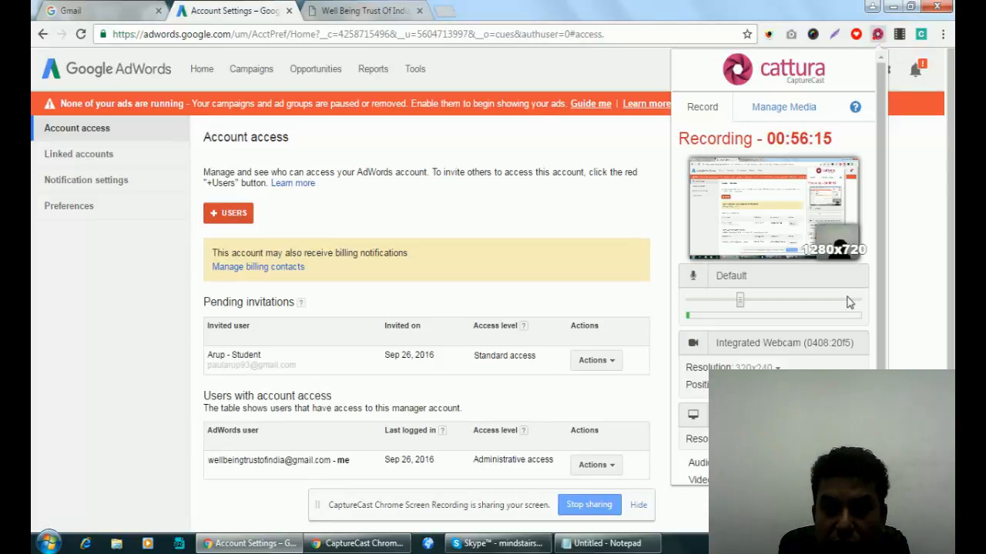